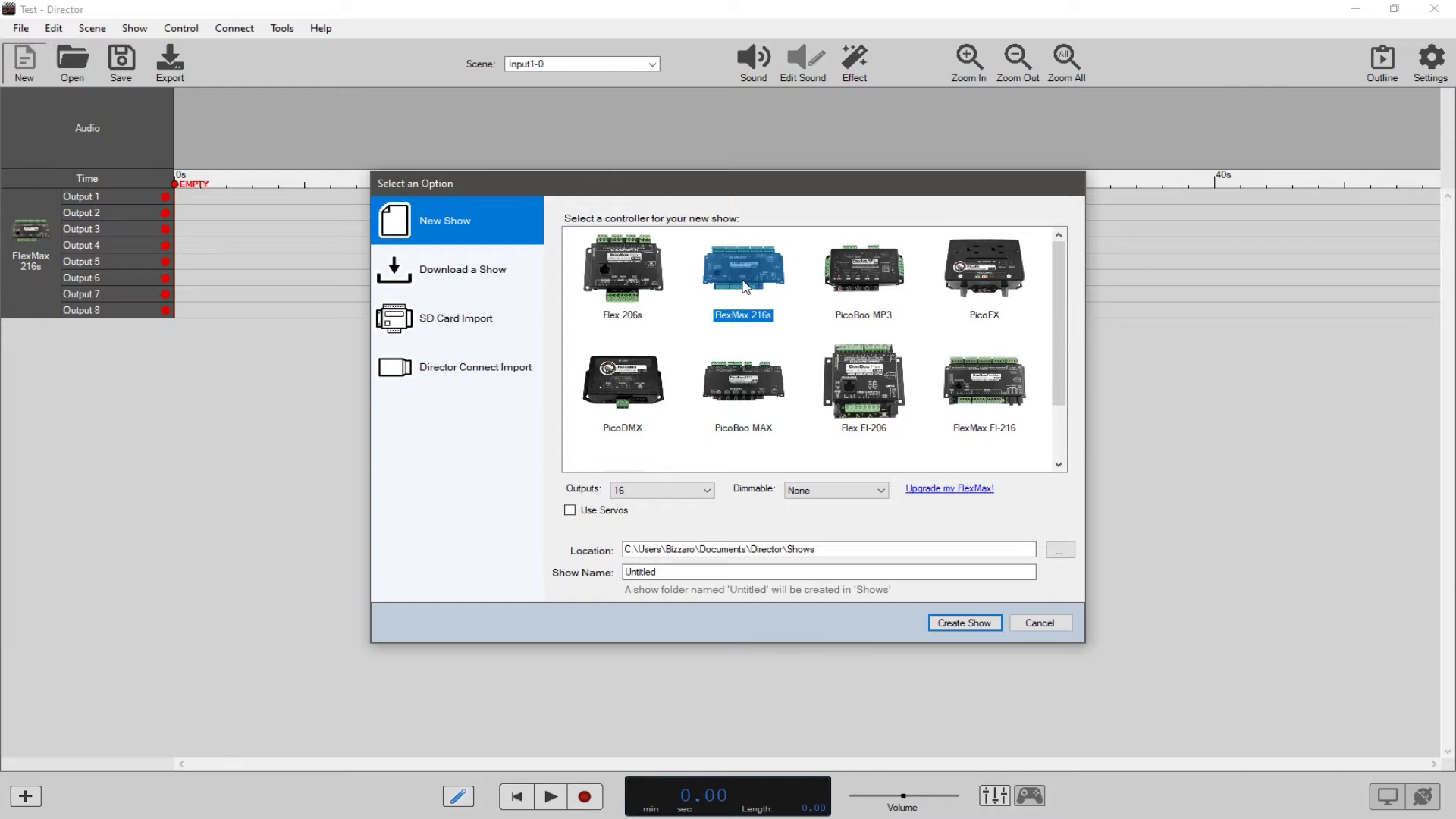
Compare the controller choices for a new show: Flex 206s, FlexMax 216s, PicoBoo MP3 and PicoDMX.
{"action": "left_click", "coordinate": [634, 279]}
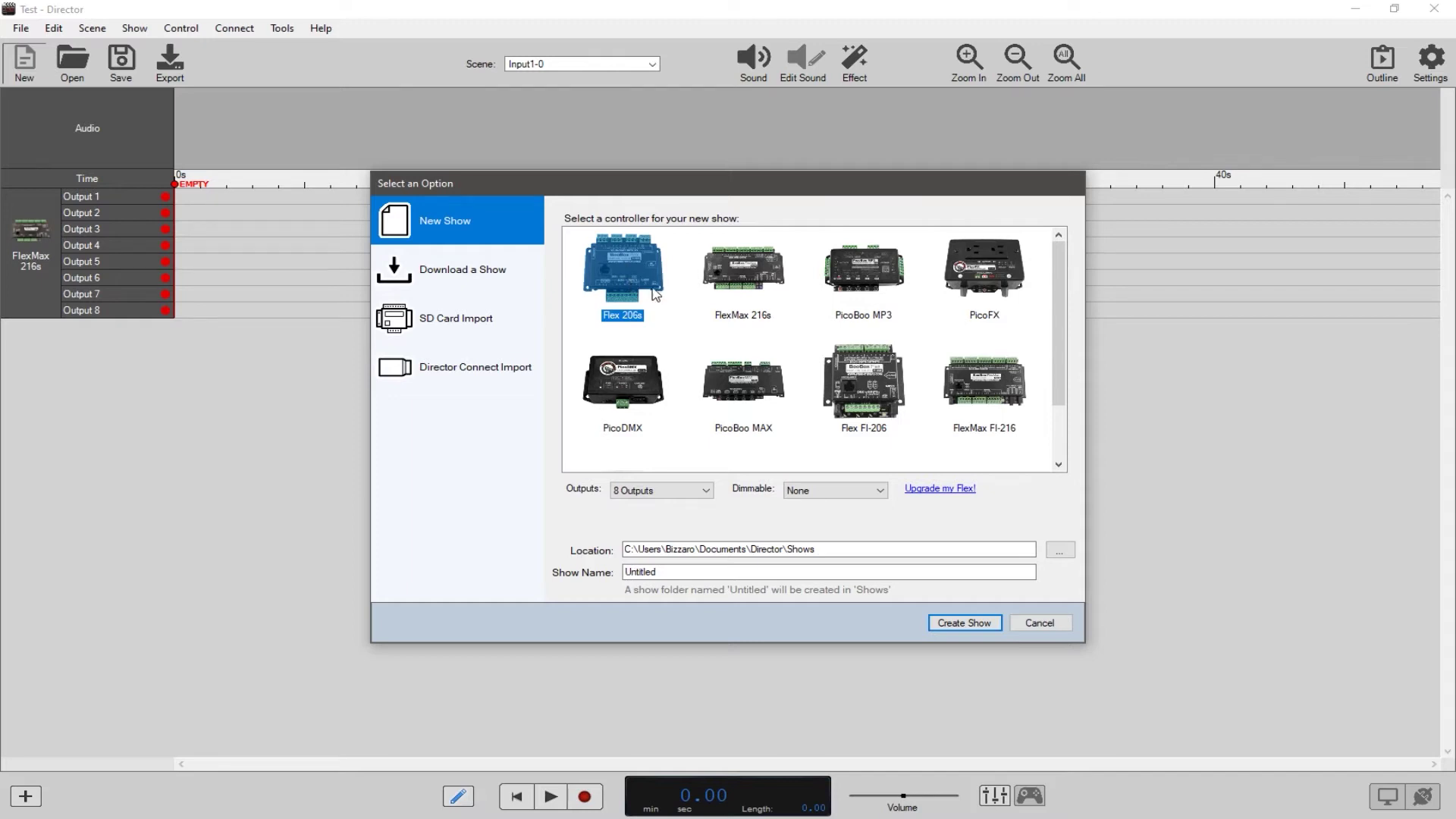
{"action": "left_click", "coordinate": [742, 287]}
{"action": "left_click", "coordinate": [641, 278]}
{"action": "left_click", "coordinate": [747, 285]}
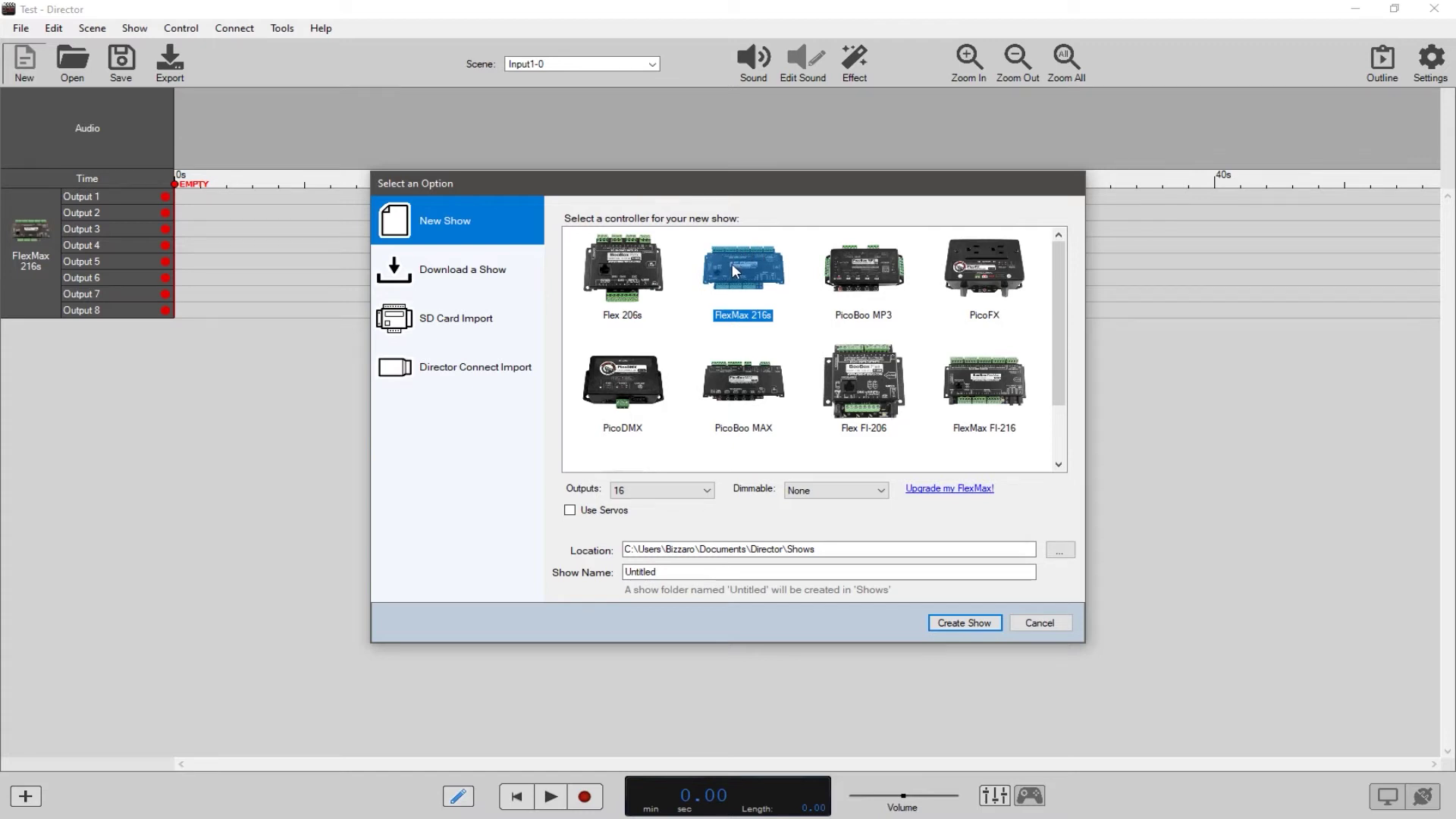
{"action": "left_click", "coordinate": [867, 275]}
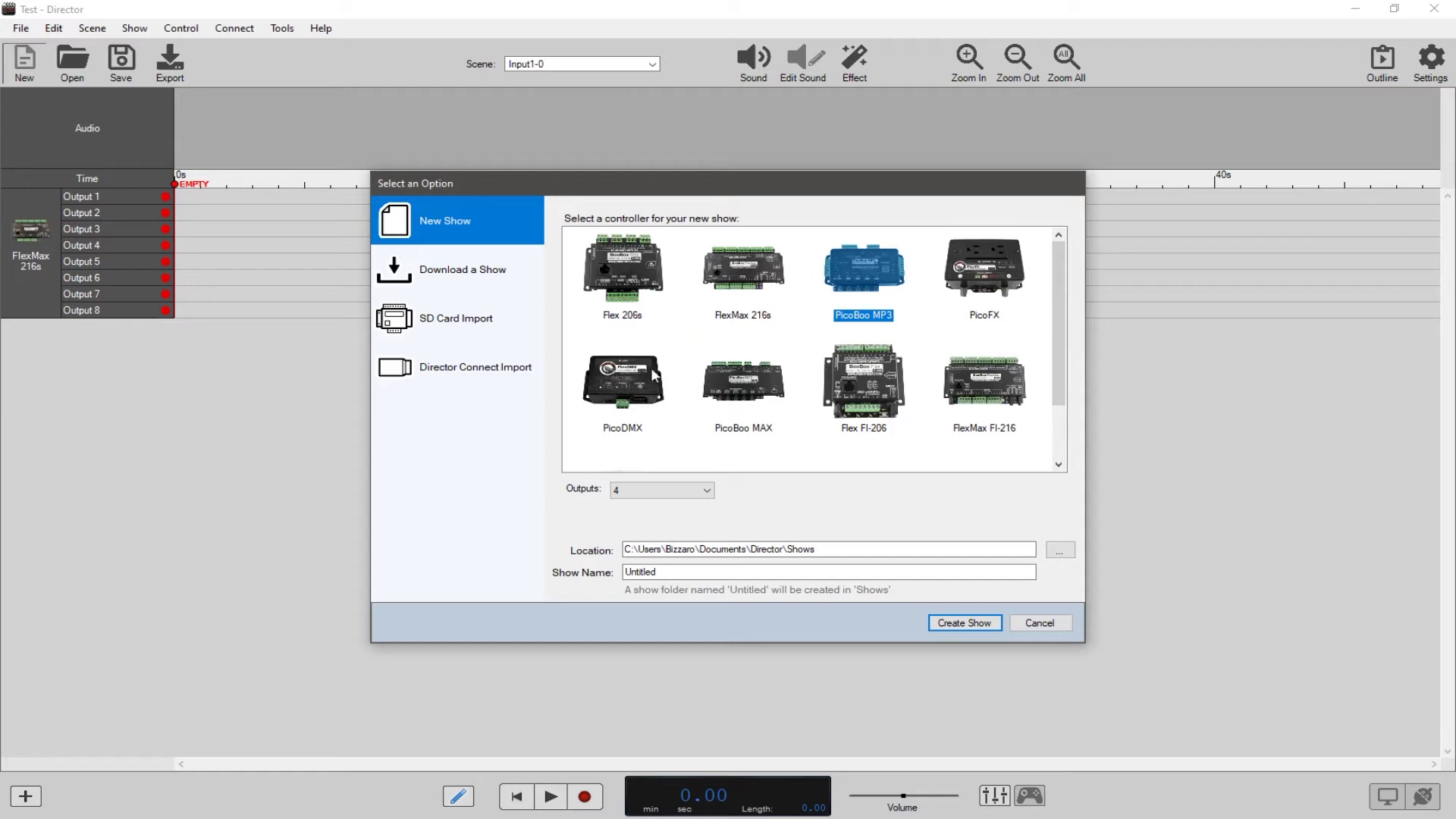
{"action": "left_click", "coordinate": [627, 384]}
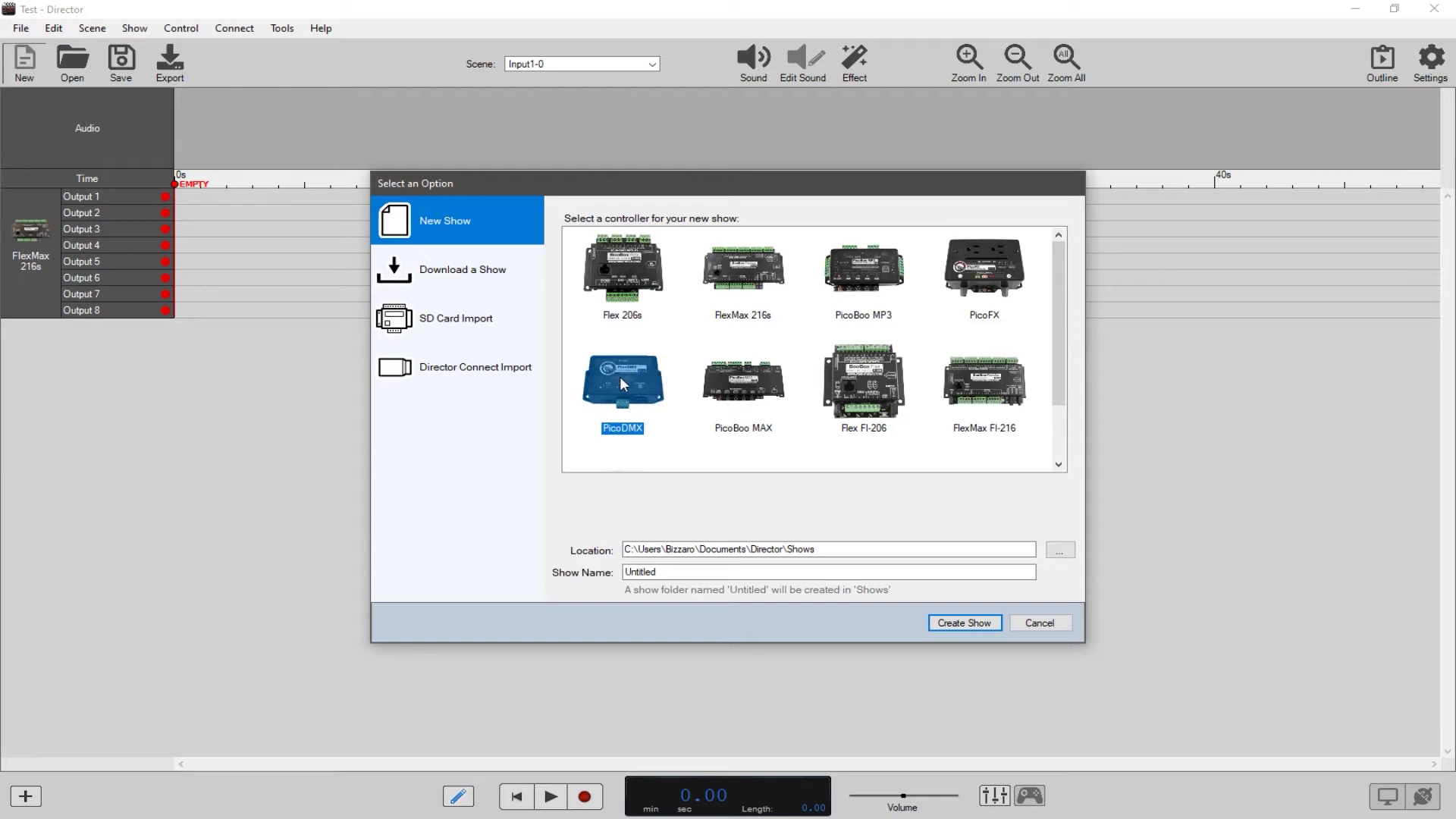
{"action": "scroll", "coordinate": [615, 377], "scroll_direction": "down", "scroll_amount": 1}
{"action": "scroll", "coordinate": [619, 383], "scroll_direction": "up", "scroll_amount": 1}
Create a new show named Test for the FlexMax 216s controller with 8 outputs.
{"action": "left_click", "coordinate": [740, 270]}
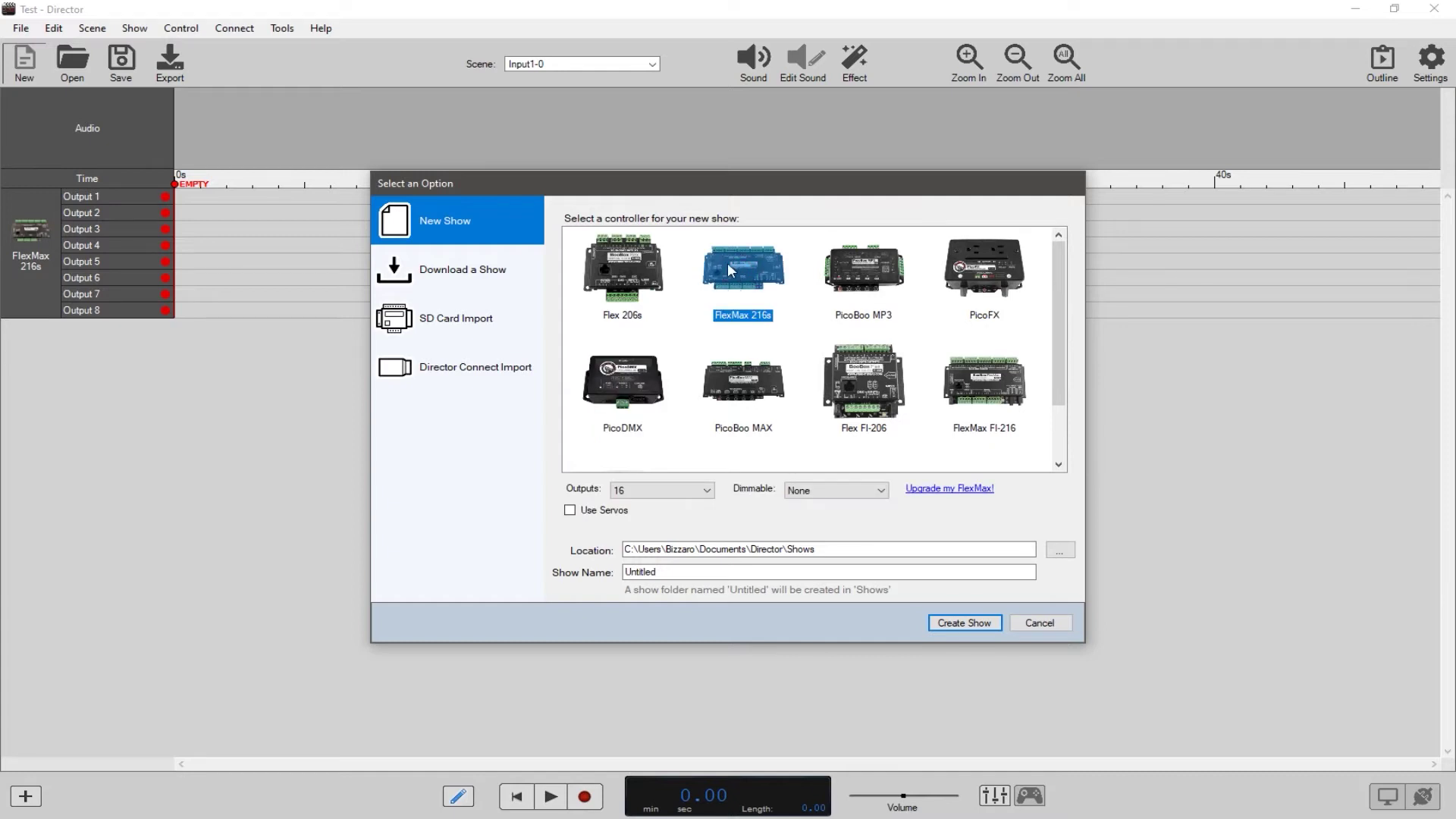
{"action": "left_click", "coordinate": [664, 490]}
{"action": "left_click", "coordinate": [662, 518]}
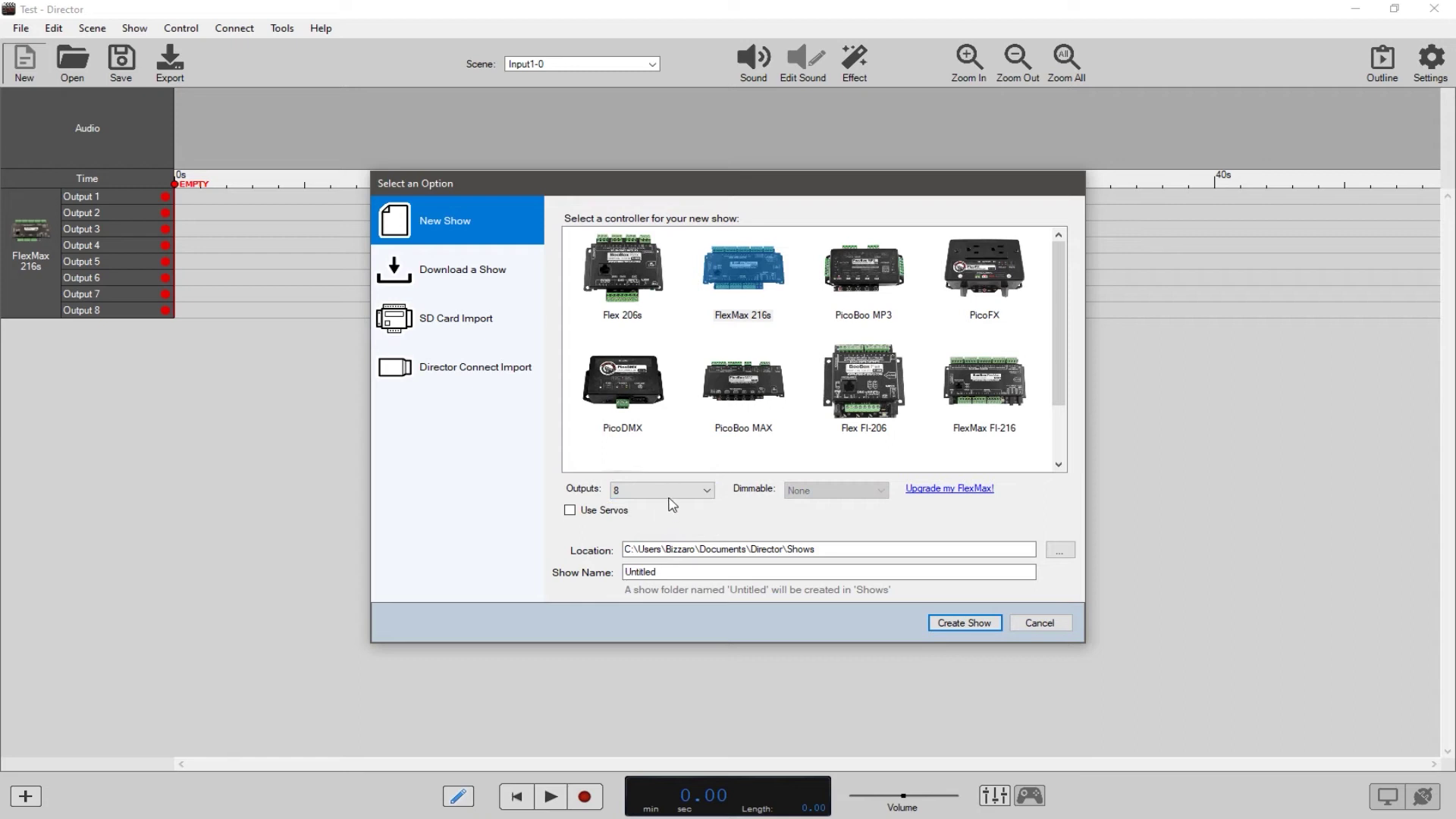
{"action": "double_click", "coordinate": [682, 571]}
{"action": "type", "text": "Test"}
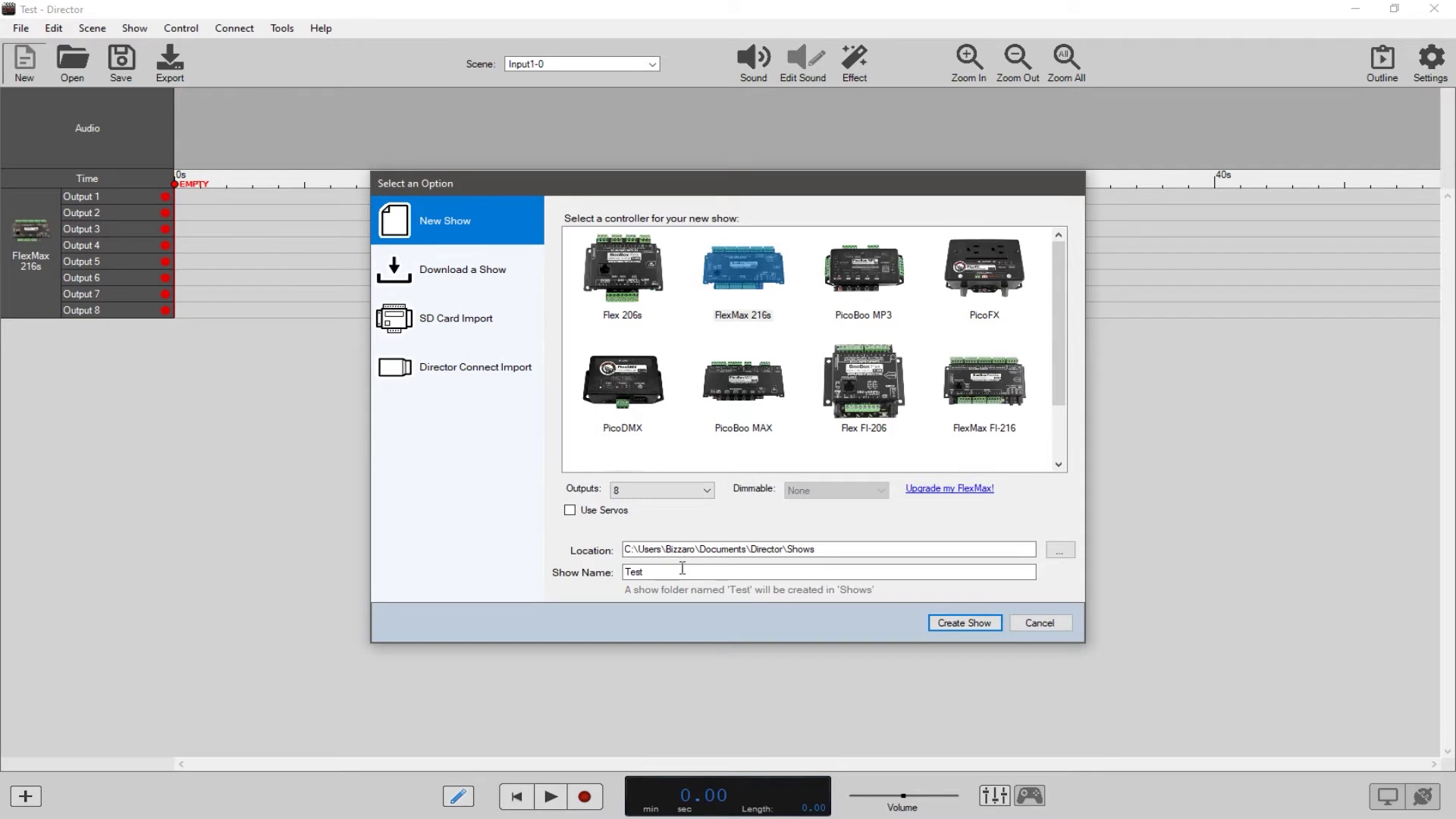
{"action": "key", "text": "Return"}
{"action": "left_click", "coordinate": [748, 479]}
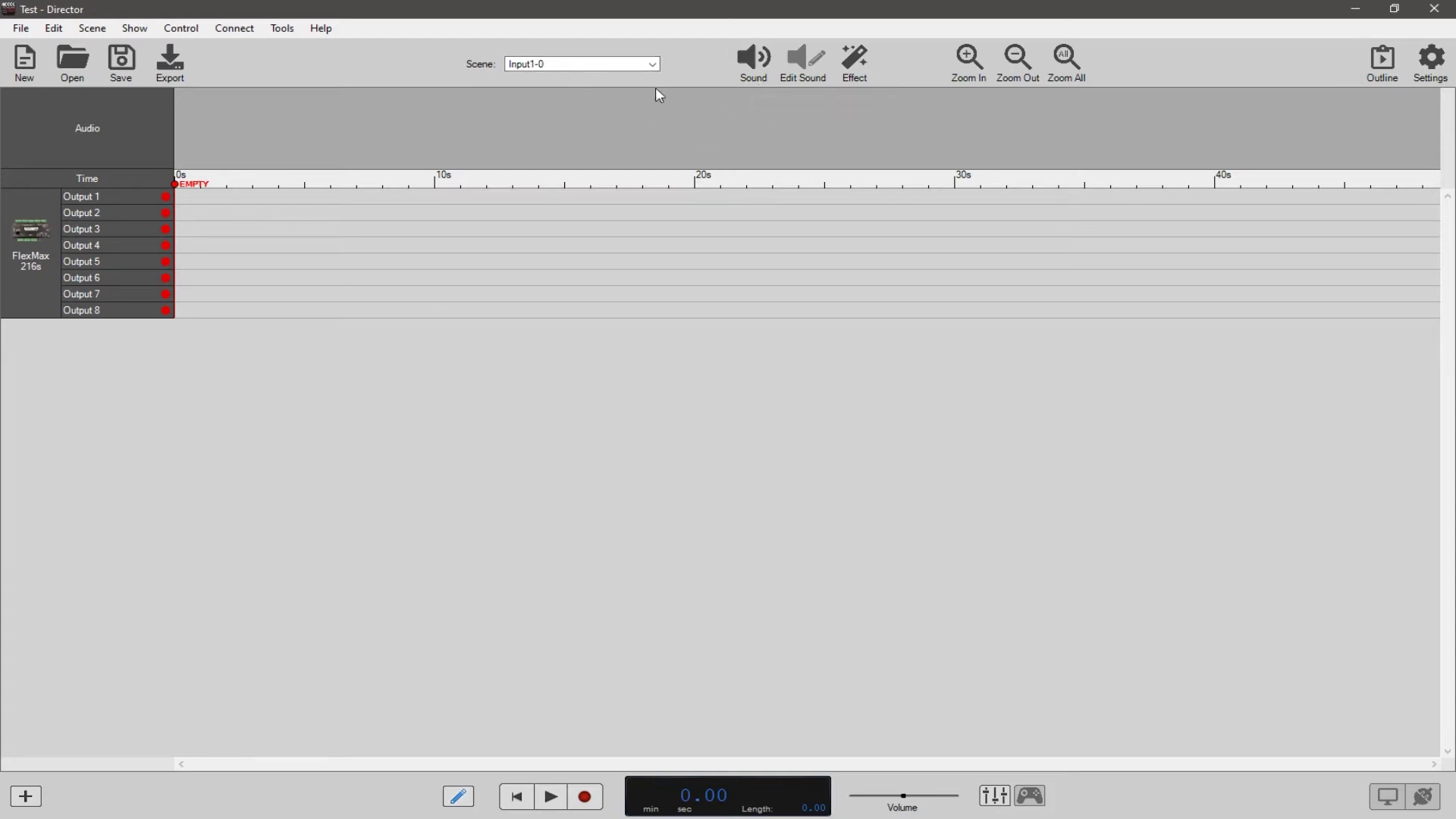
Display the show settings and switch to the Ambient-0 scene.
{"action": "left_click", "coordinate": [1424, 69]}
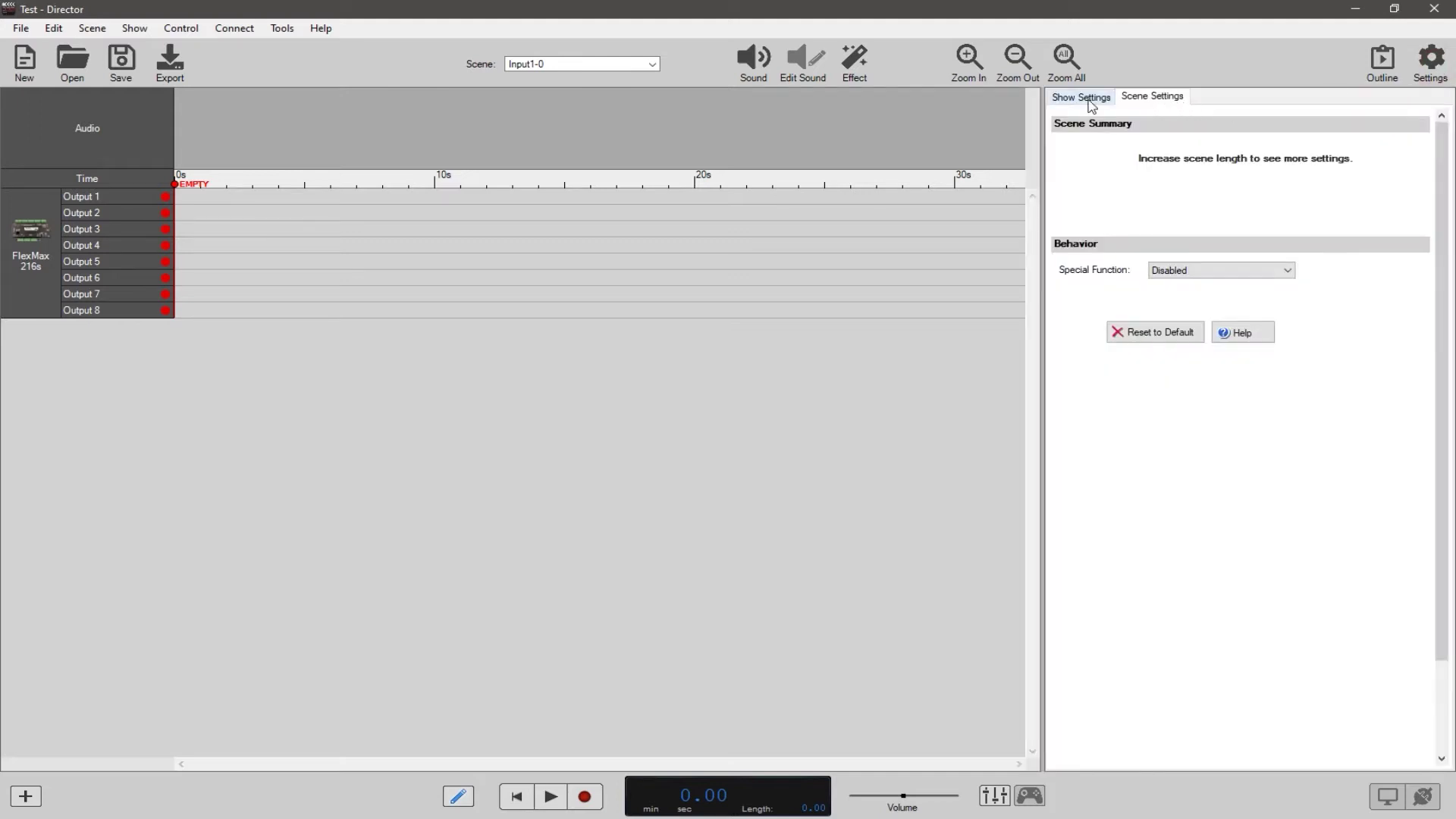
{"action": "left_click", "coordinate": [1085, 98]}
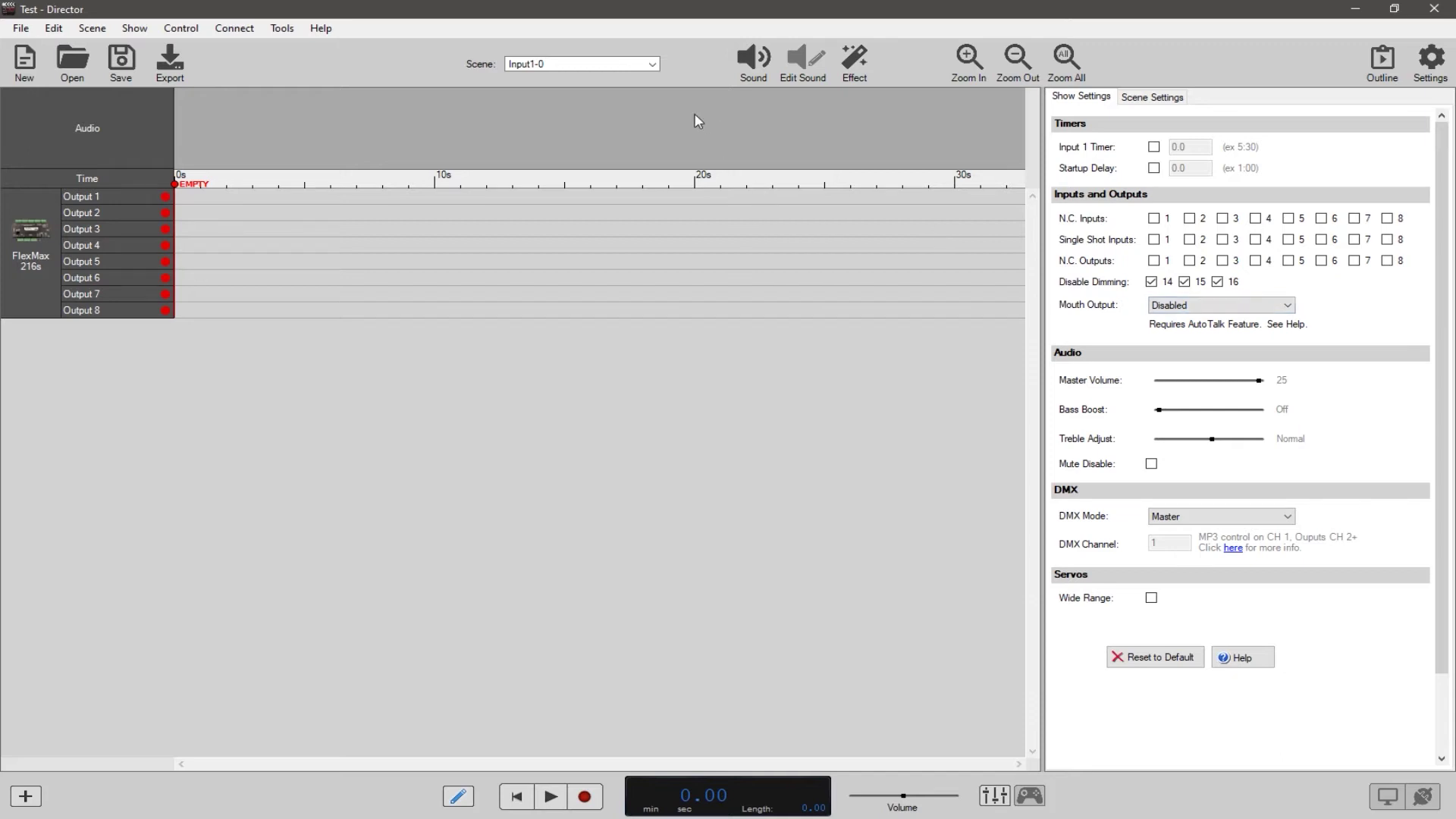
{"action": "left_click", "coordinate": [565, 64]}
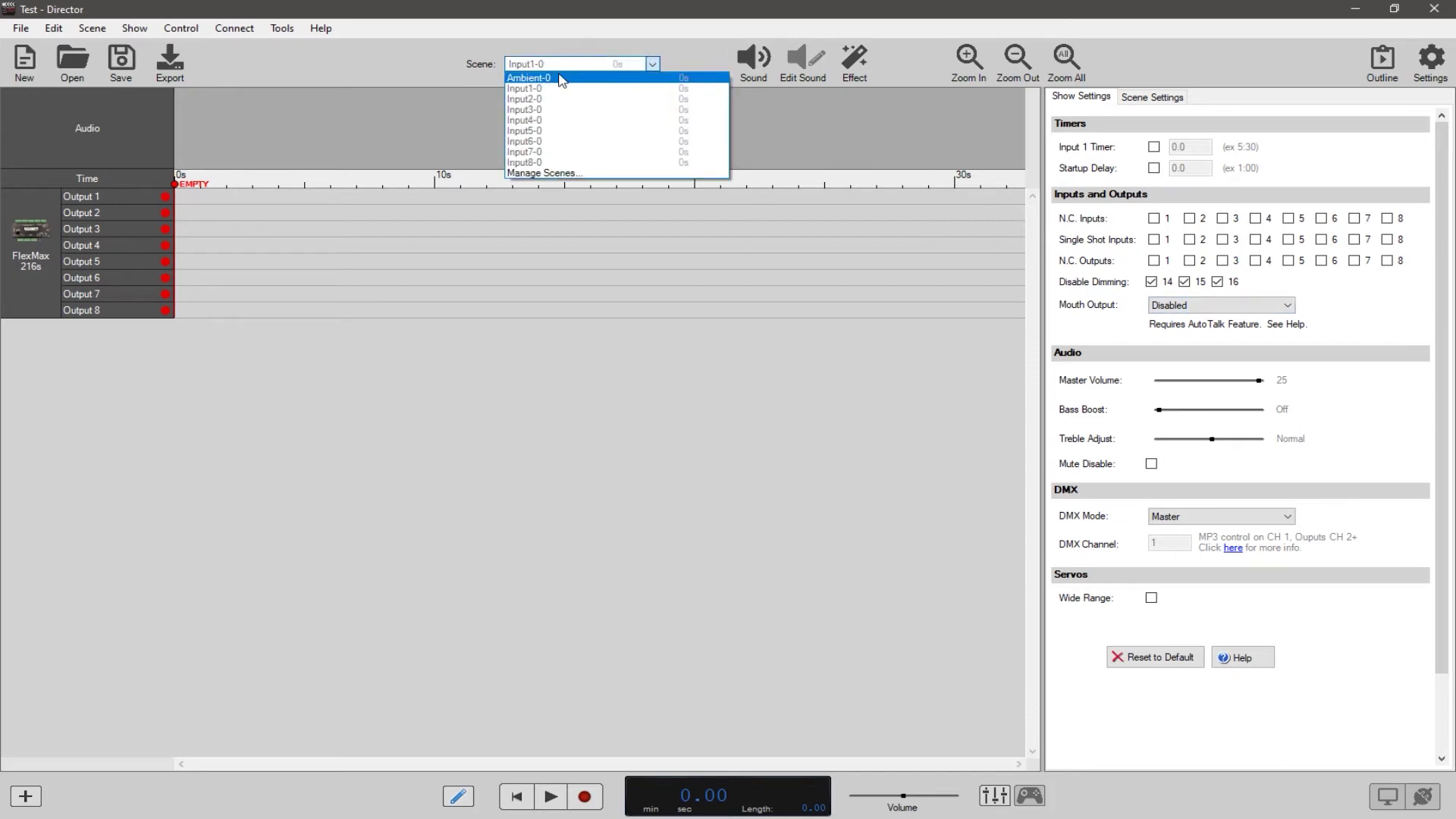
{"action": "left_click", "coordinate": [561, 80]}
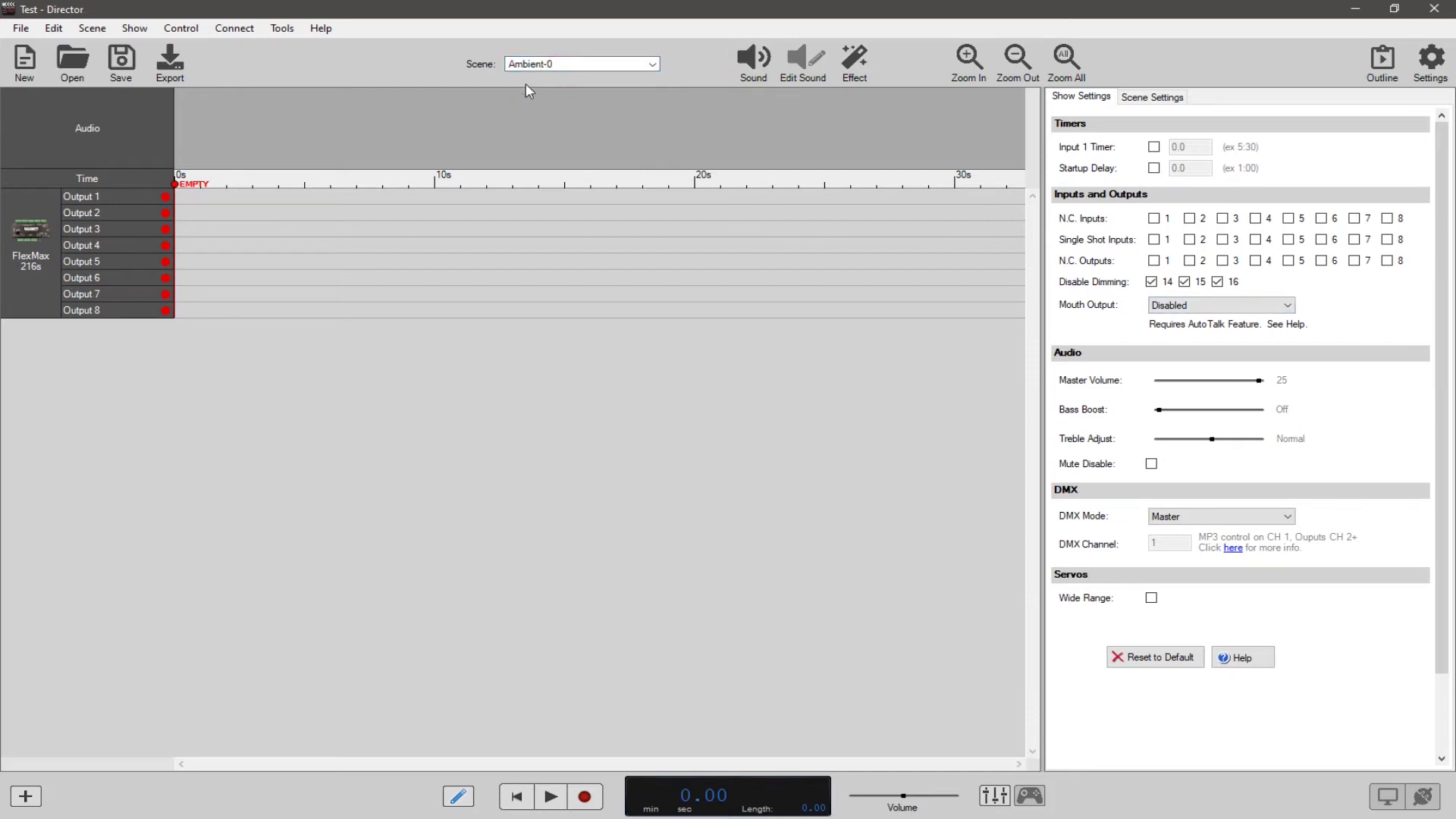
Extend the Ambient-0 scene to about 9.9 seconds and shrink it back to zero length.
{"action": "left_click_drag", "start_coordinate": [178, 192], "coordinate": [218, 195]}
{"action": "right_click", "coordinate": [434, 185]}
{"action": "left_click", "coordinate": [447, 194]}
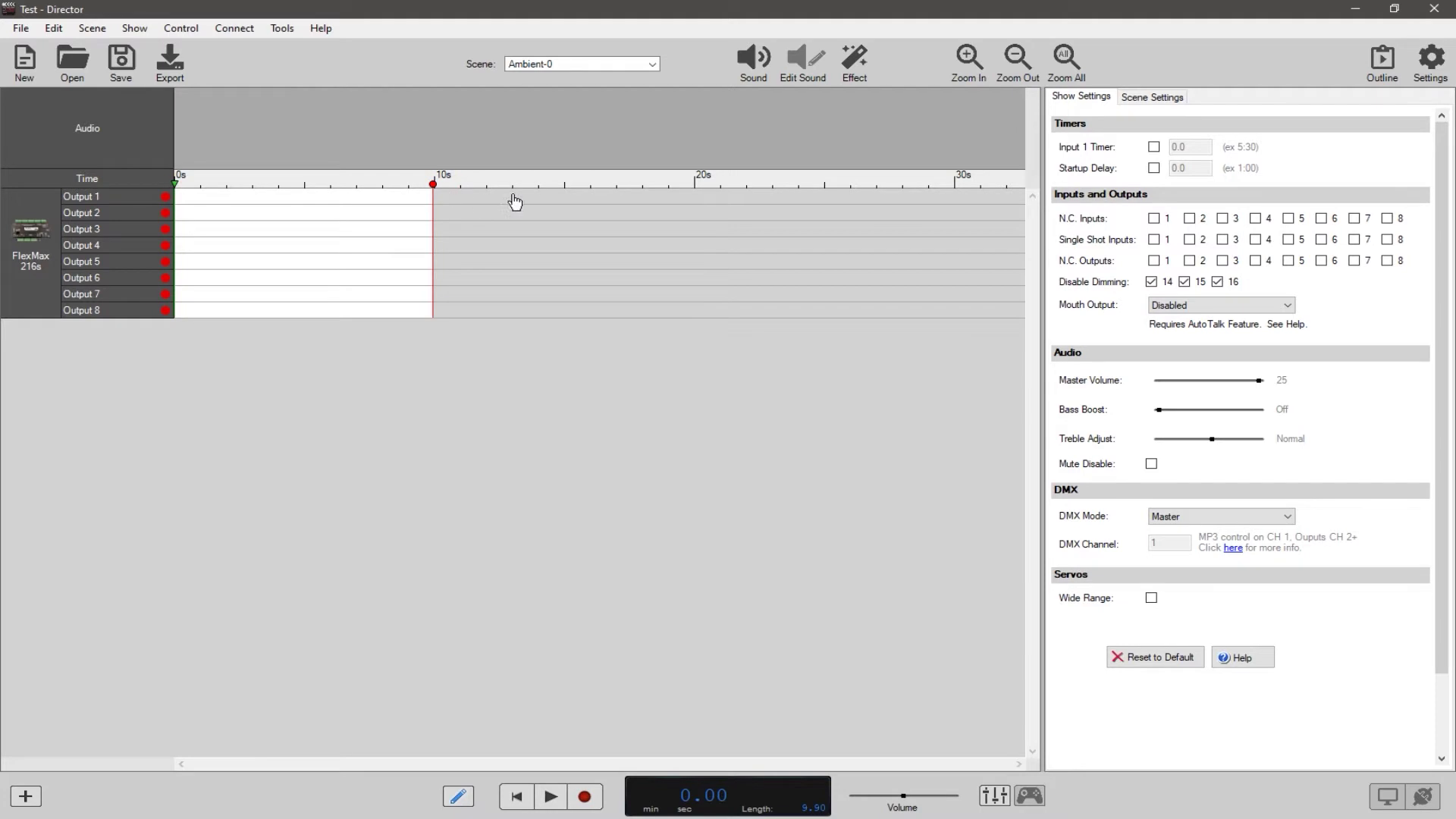
{"action": "left_click_drag", "start_coordinate": [434, 185], "coordinate": [157, 199]}
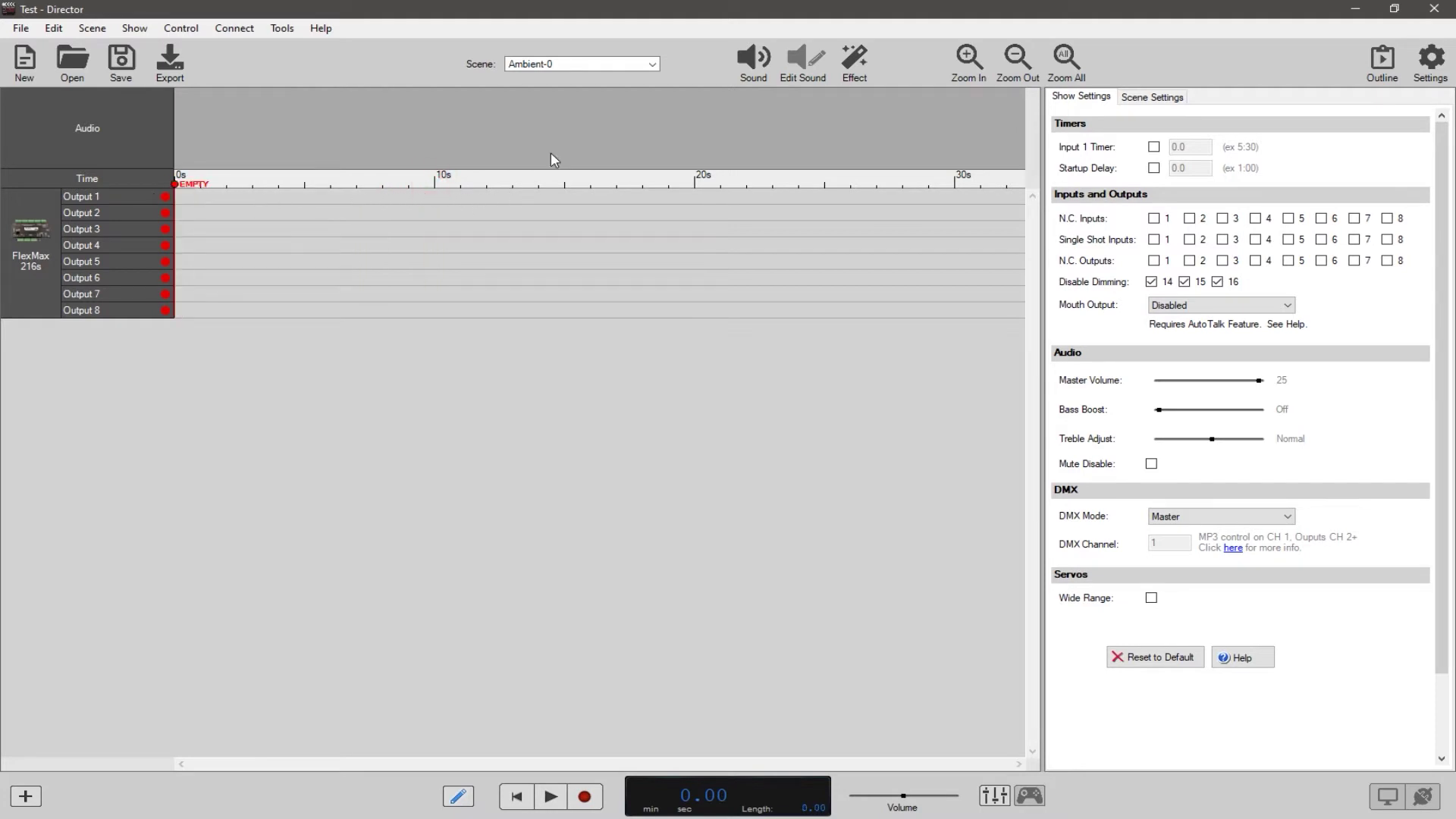
Add a sound file to the Ambient-0 scene and make the scene length equal to the sound.
{"action": "left_click", "coordinate": [753, 59]}
{"action": "left_click", "coordinate": [192, 274]}
{"action": "left_click", "coordinate": [732, 538]}
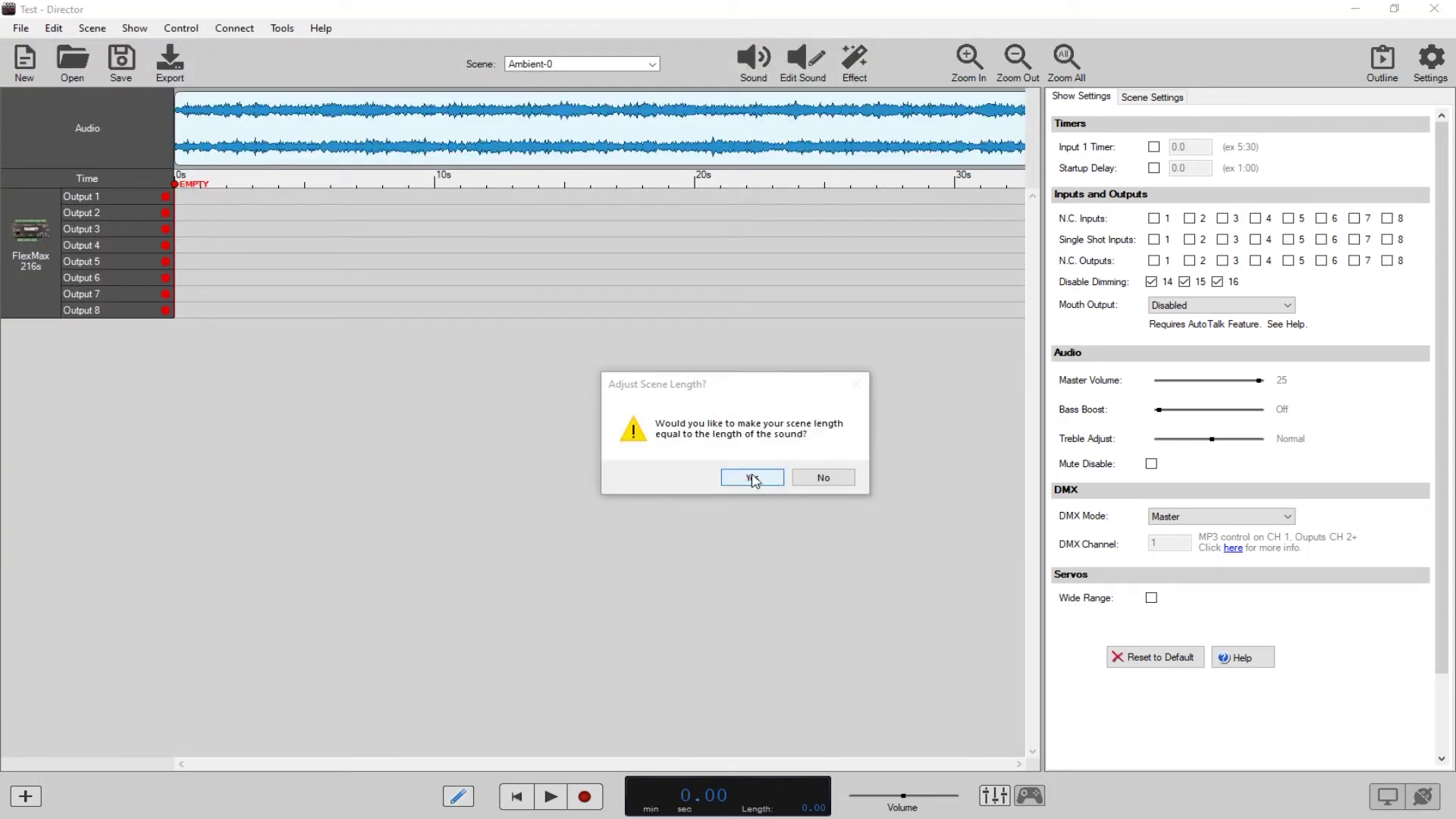
{"action": "left_click", "coordinate": [752, 479]}
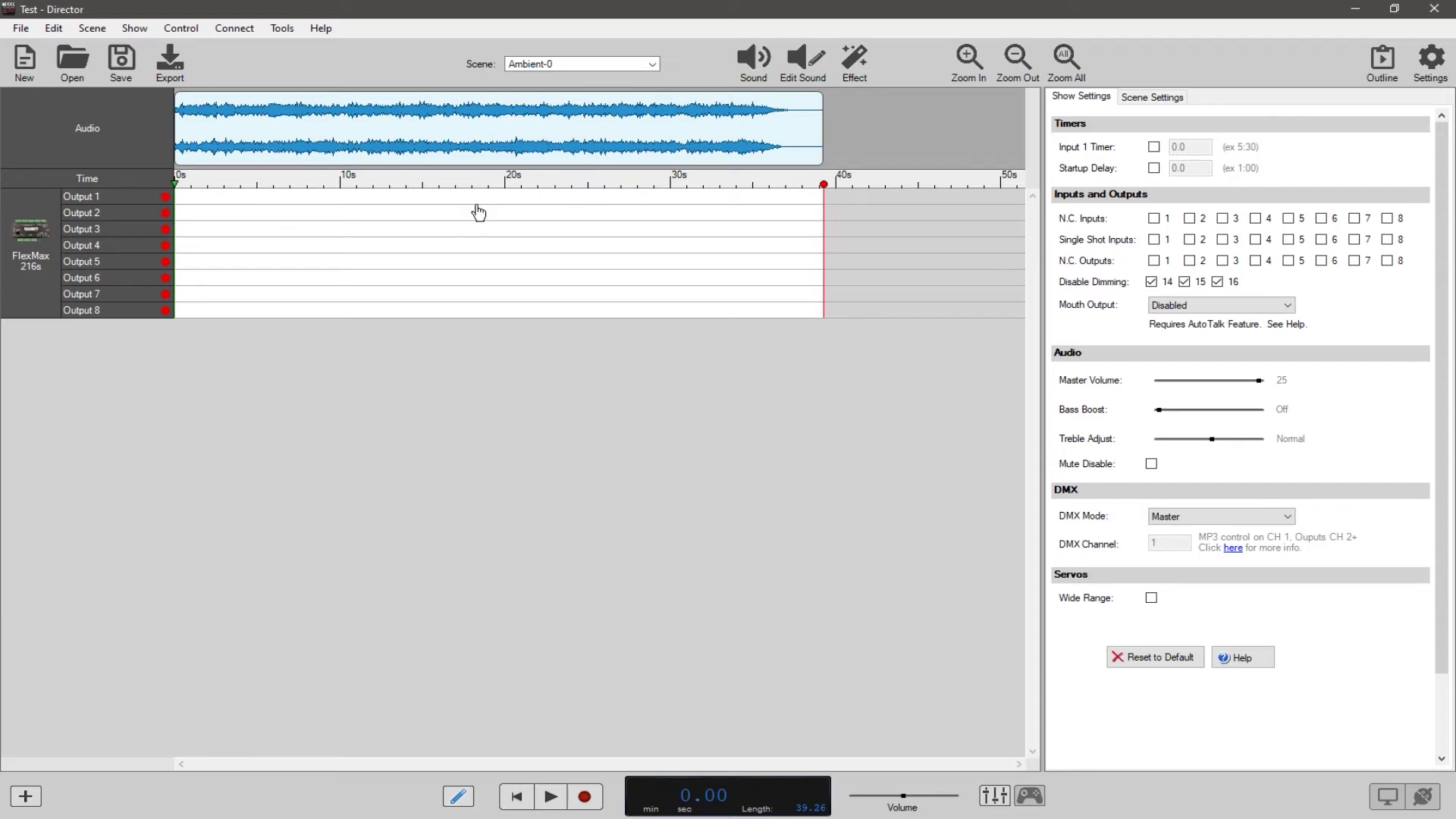
In the Ambient-0 scene settings, set After Scene Goto to This Scene so it loops.
{"action": "left_click", "coordinate": [1134, 96]}
{"action": "scroll", "coordinate": [1153, 569], "scroll_direction": "down", "scroll_amount": 2}
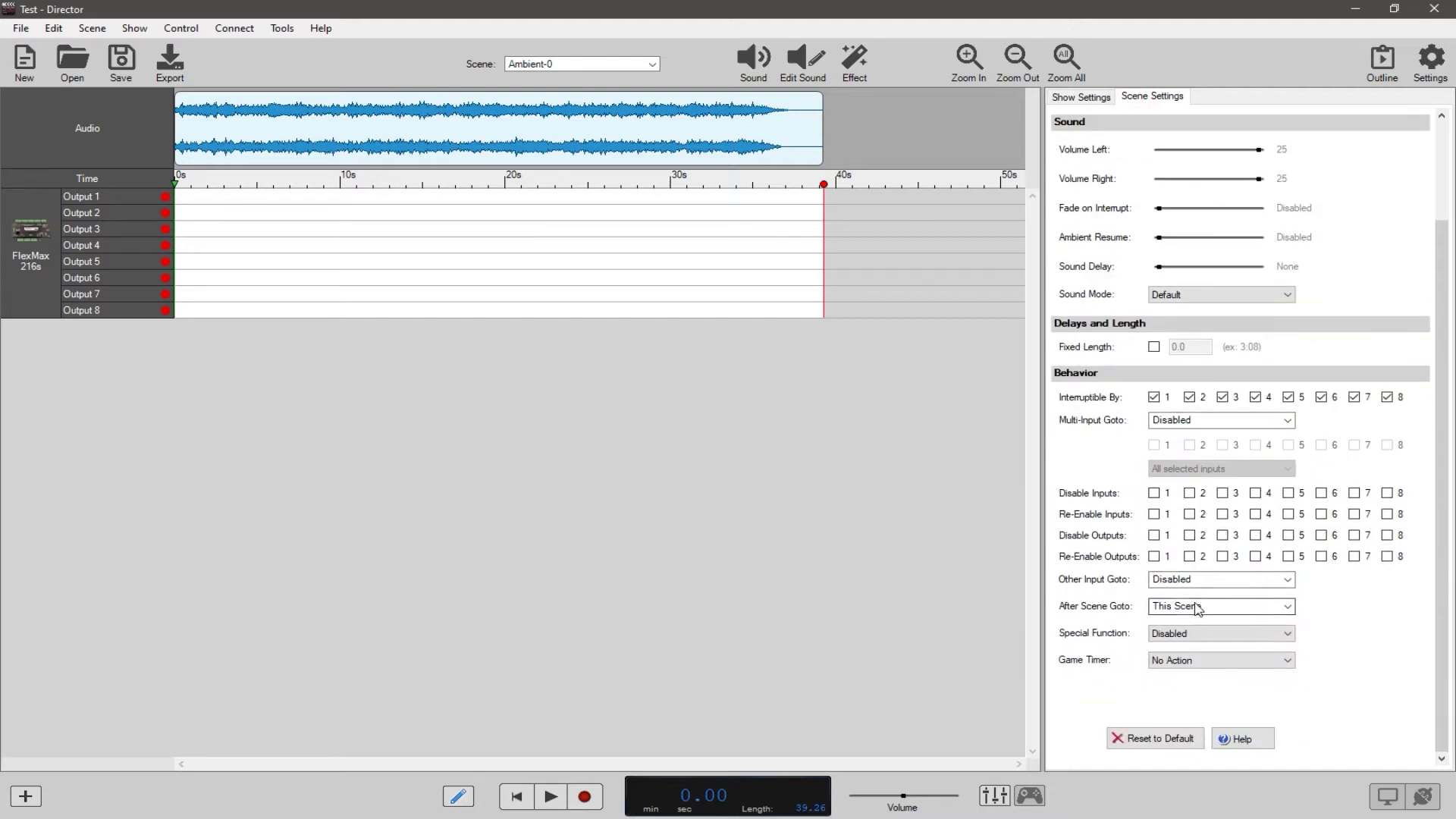
{"action": "mouse_move", "coordinate": [1164, 613]}
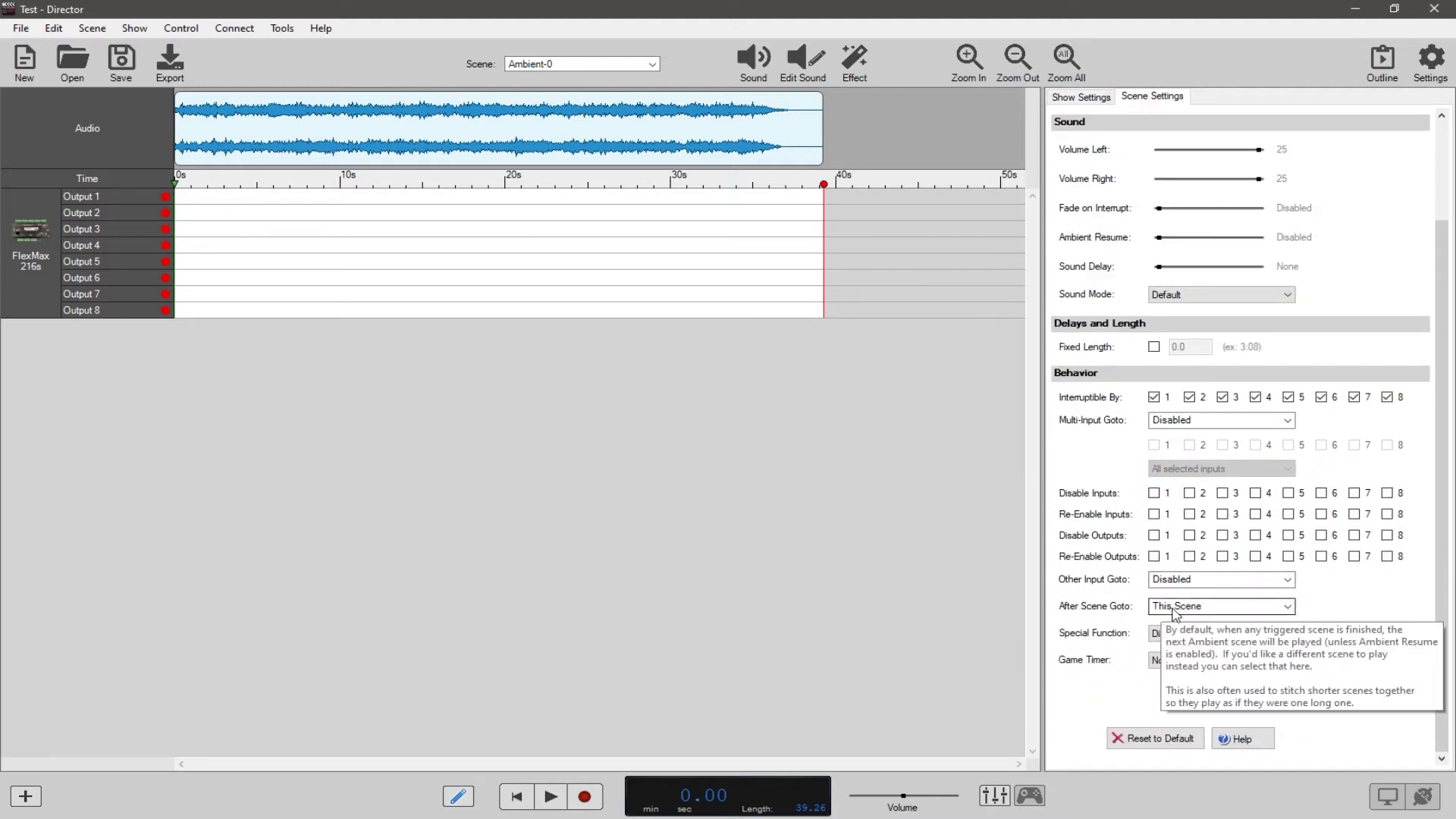
{"action": "left_click", "coordinate": [1165, 612]}
{"action": "left_click", "coordinate": [1178, 621]}
{"action": "left_click", "coordinate": [1186, 604]}
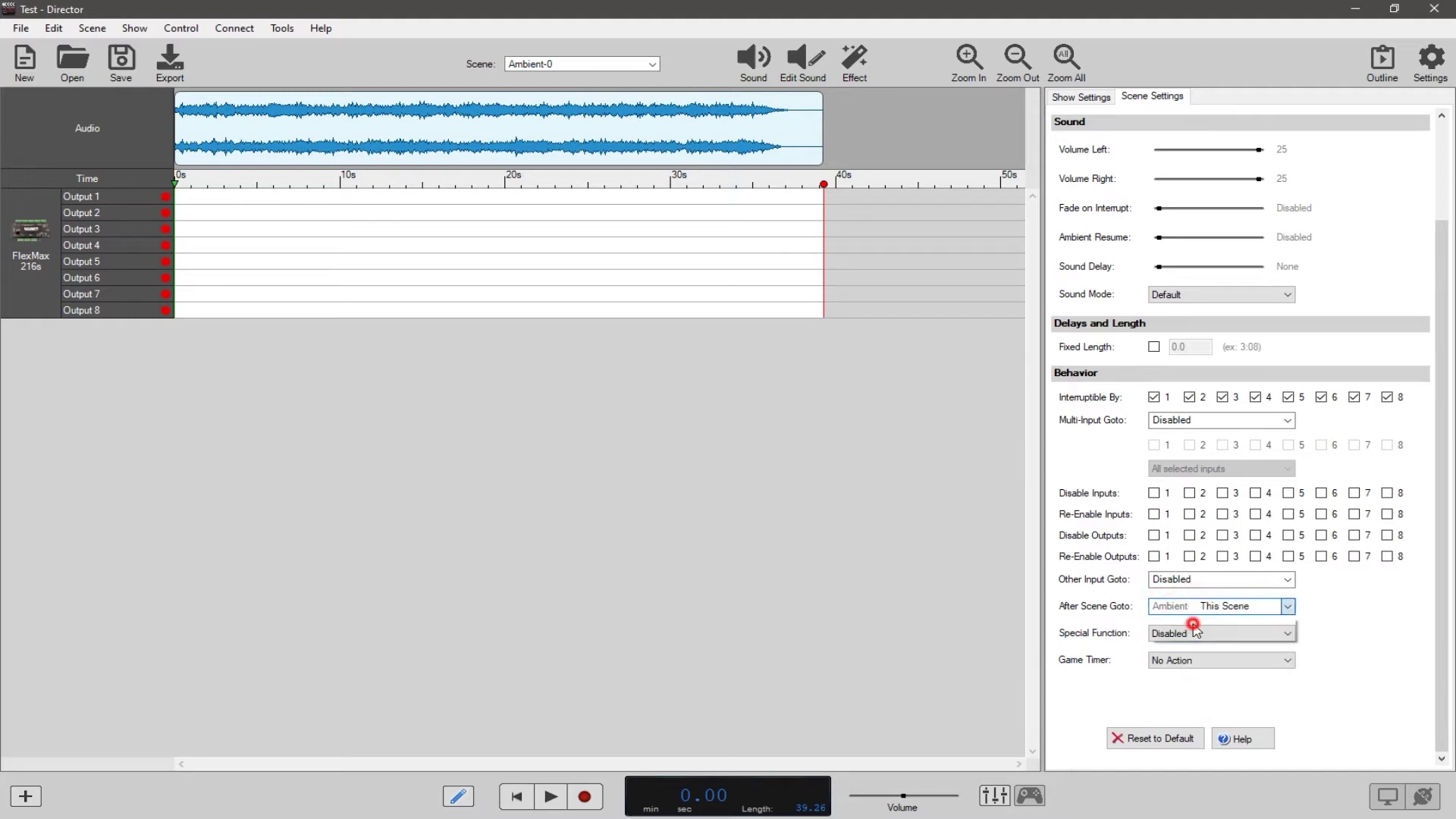
{"action": "left_click", "coordinate": [1193, 632]}
{"action": "left_click", "coordinate": [693, 274]}
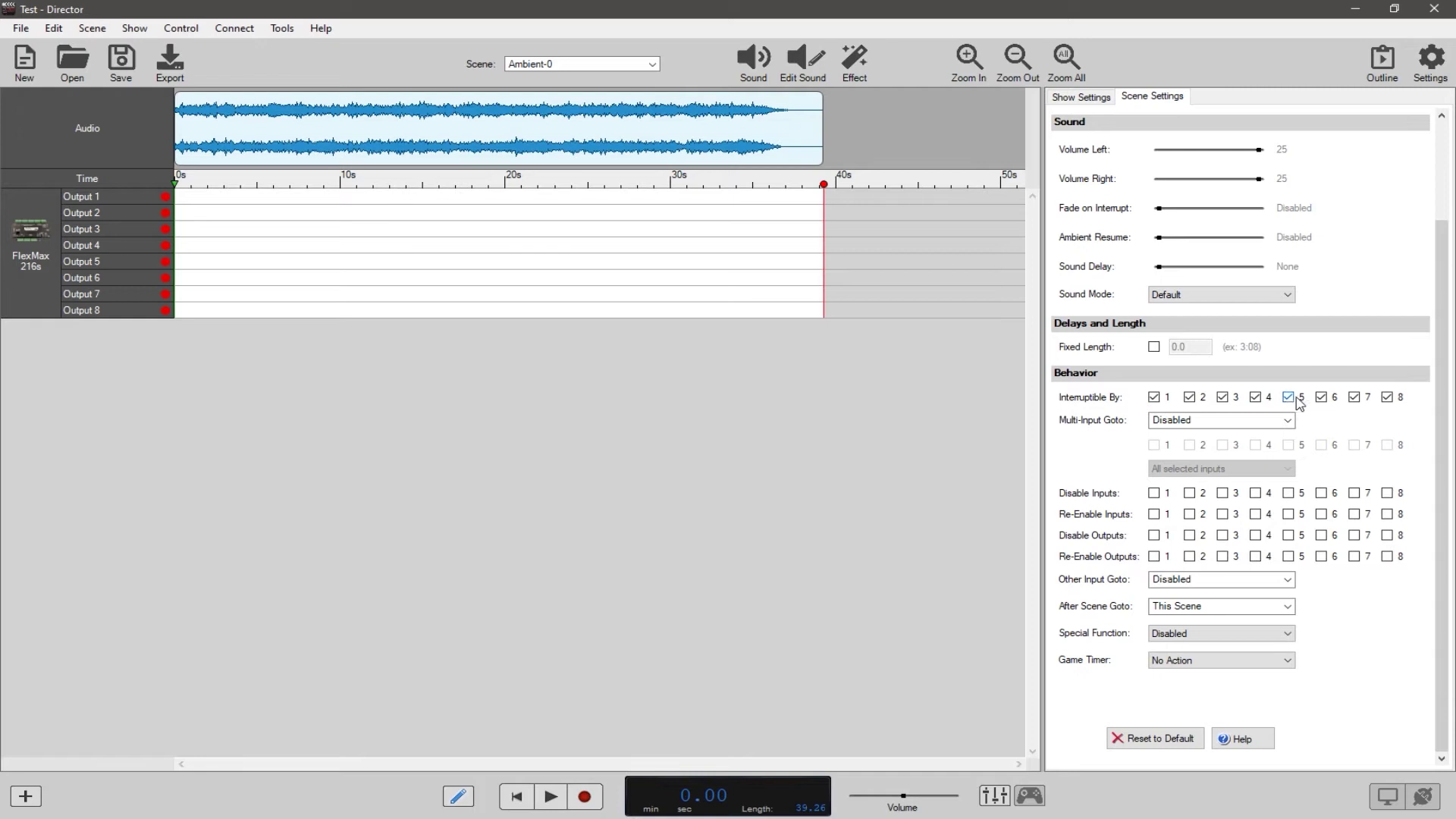
Clear inputs 1 through 8 from the Ambient-0 scene's Interruptible By setting.
{"action": "left_click", "coordinate": [1153, 396]}
{"action": "left_click", "coordinate": [1189, 396]}
{"action": "left_click", "coordinate": [1223, 397]}
{"action": "left_click", "coordinate": [1255, 396]}
{"action": "left_click", "coordinate": [1288, 396]}
{"action": "left_click", "coordinate": [1387, 396]}
{"action": "left_click", "coordinate": [1354, 397]}
{"action": "left_click", "coordinate": [1321, 397]}
Rename Output 1 as Maglock.
{"action": "right_click", "coordinate": [128, 198]}
{"action": "left_click", "coordinate": [158, 246]}
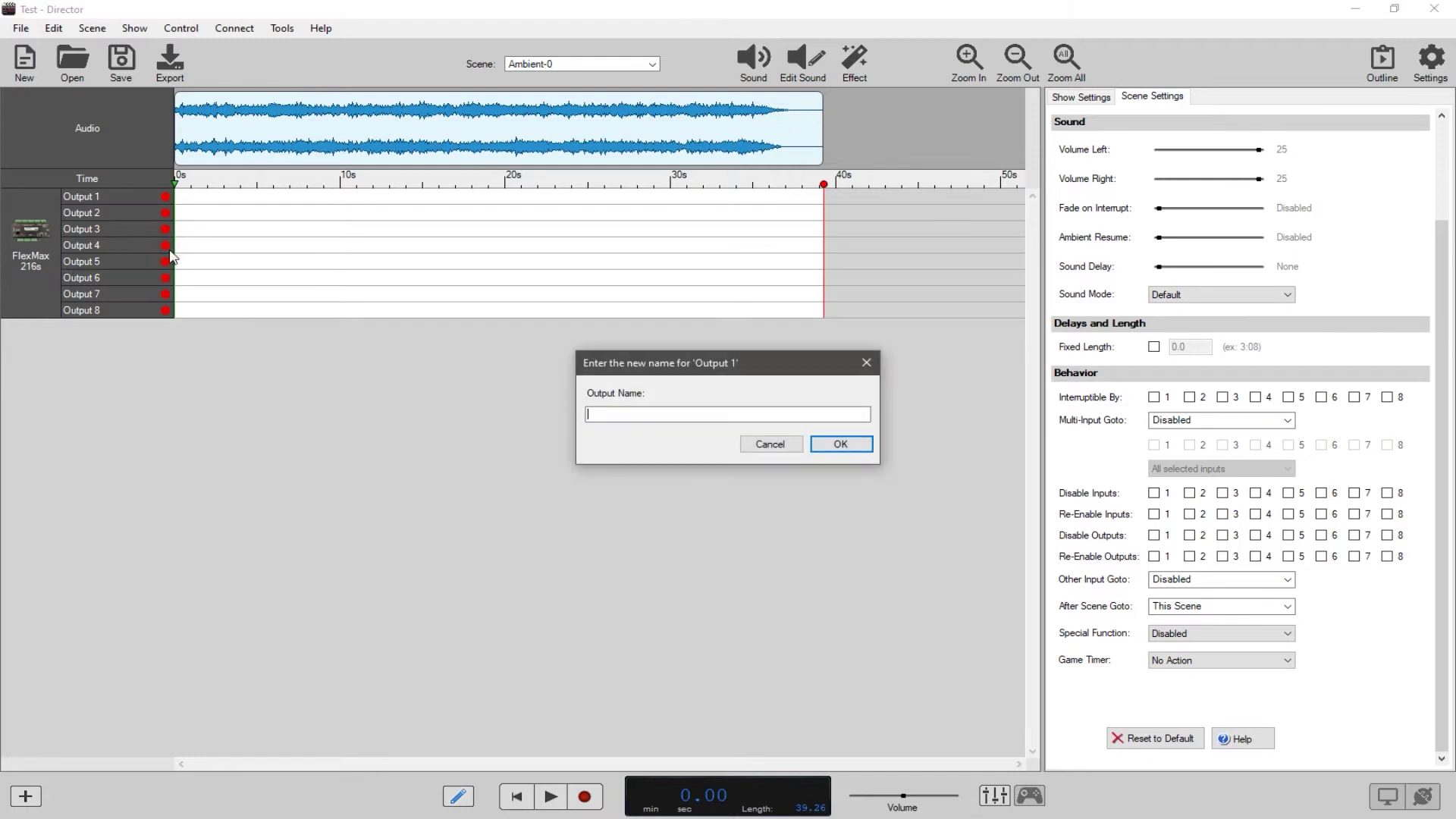
{"action": "type", "text": "Maglock"}
{"action": "key", "text": "Return"}
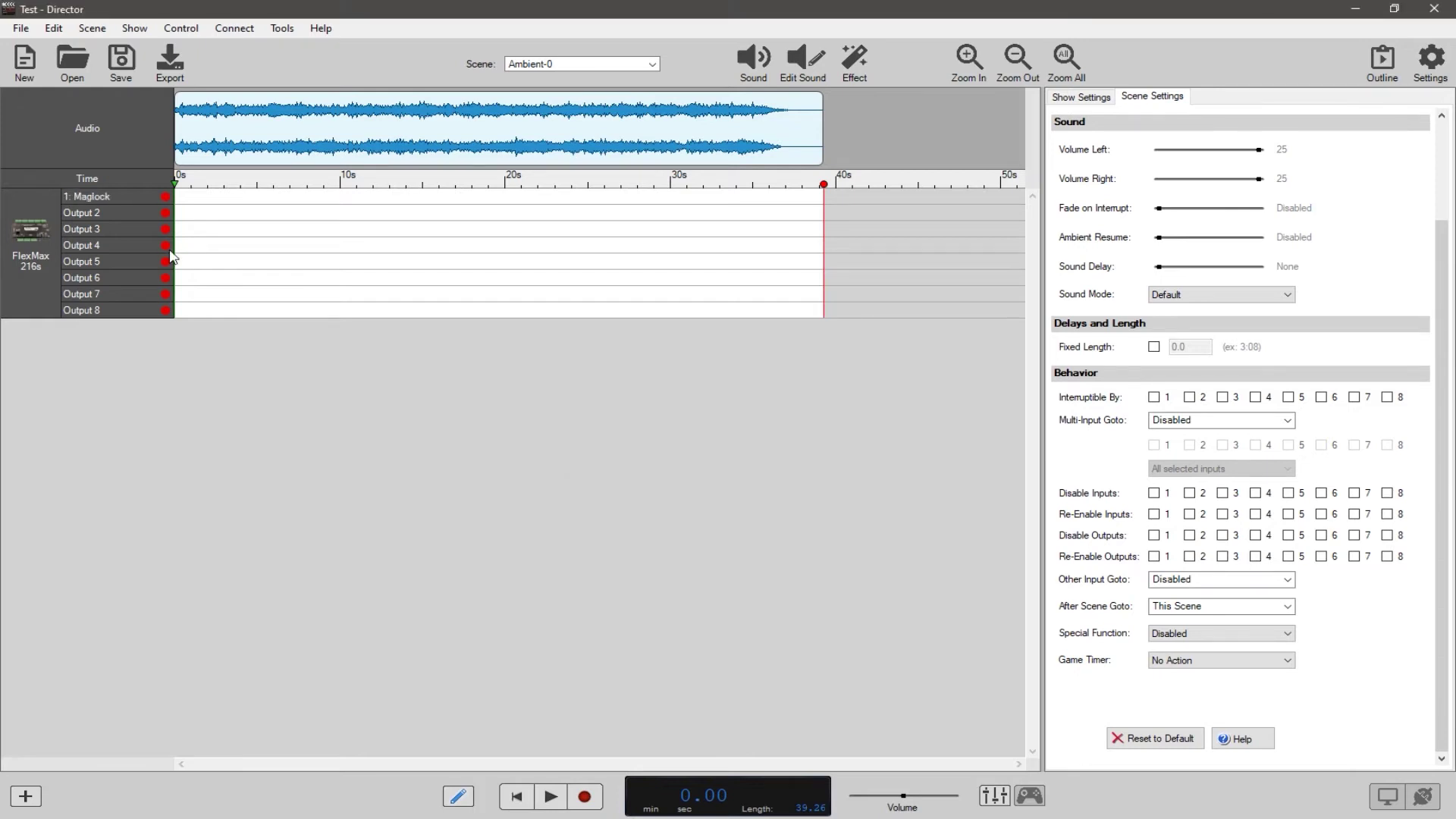
Rename Output 2 as Mag 02.
{"action": "right_click", "coordinate": [128, 211]}
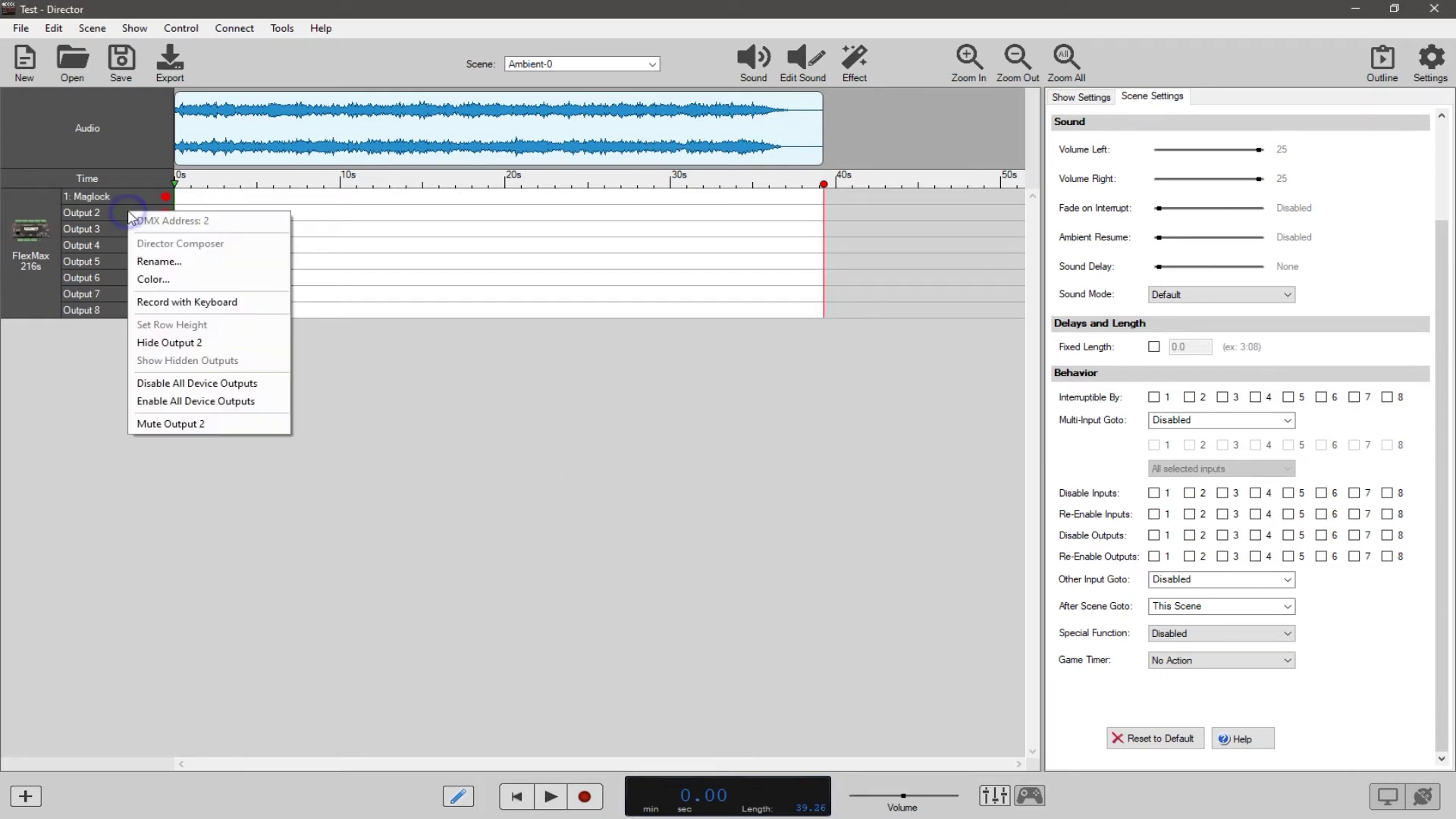
{"action": "left_click", "coordinate": [144, 262]}
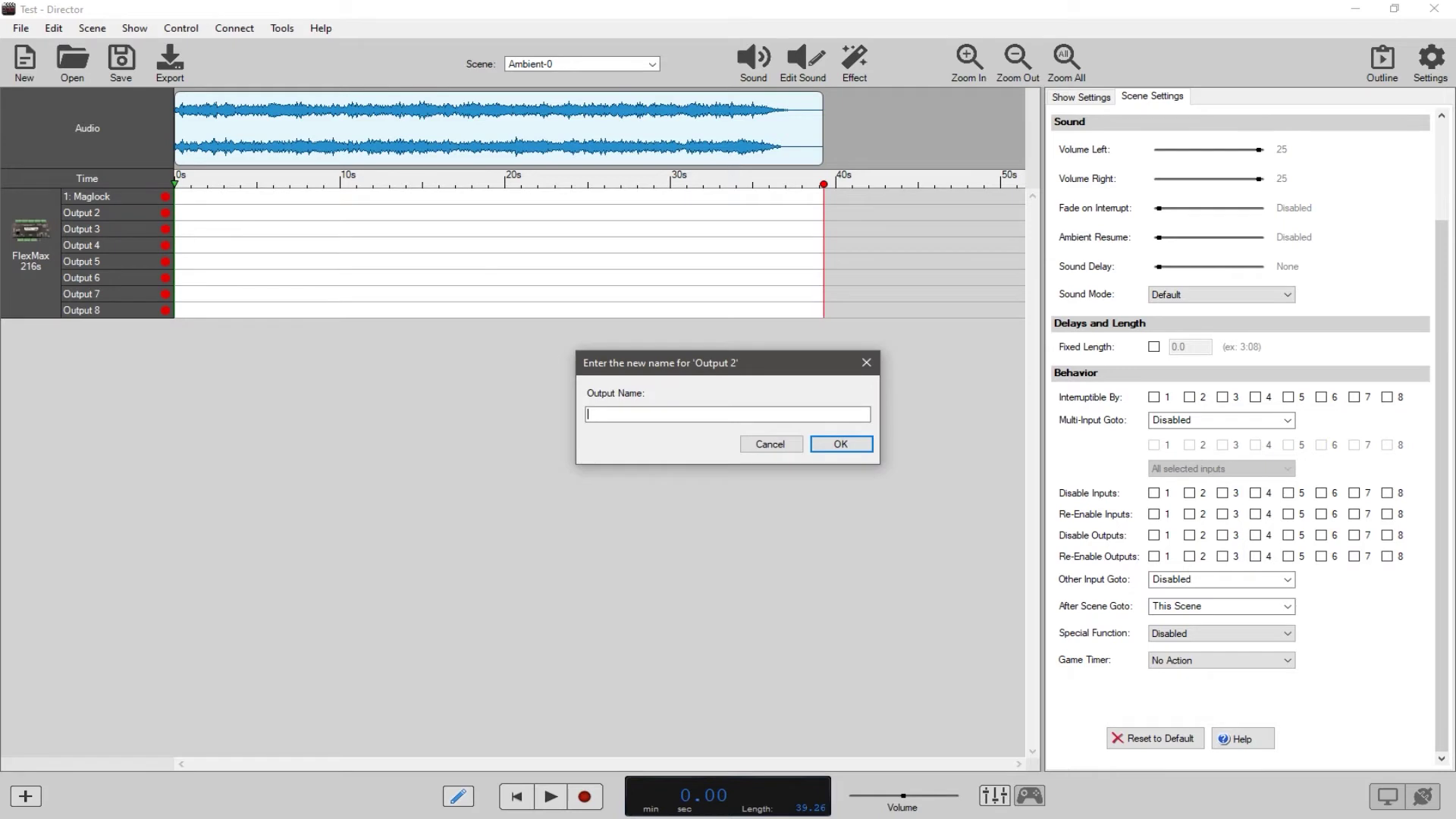
{"action": "type", "text": "Mag 02"}
{"action": "key", "text": "Return"}
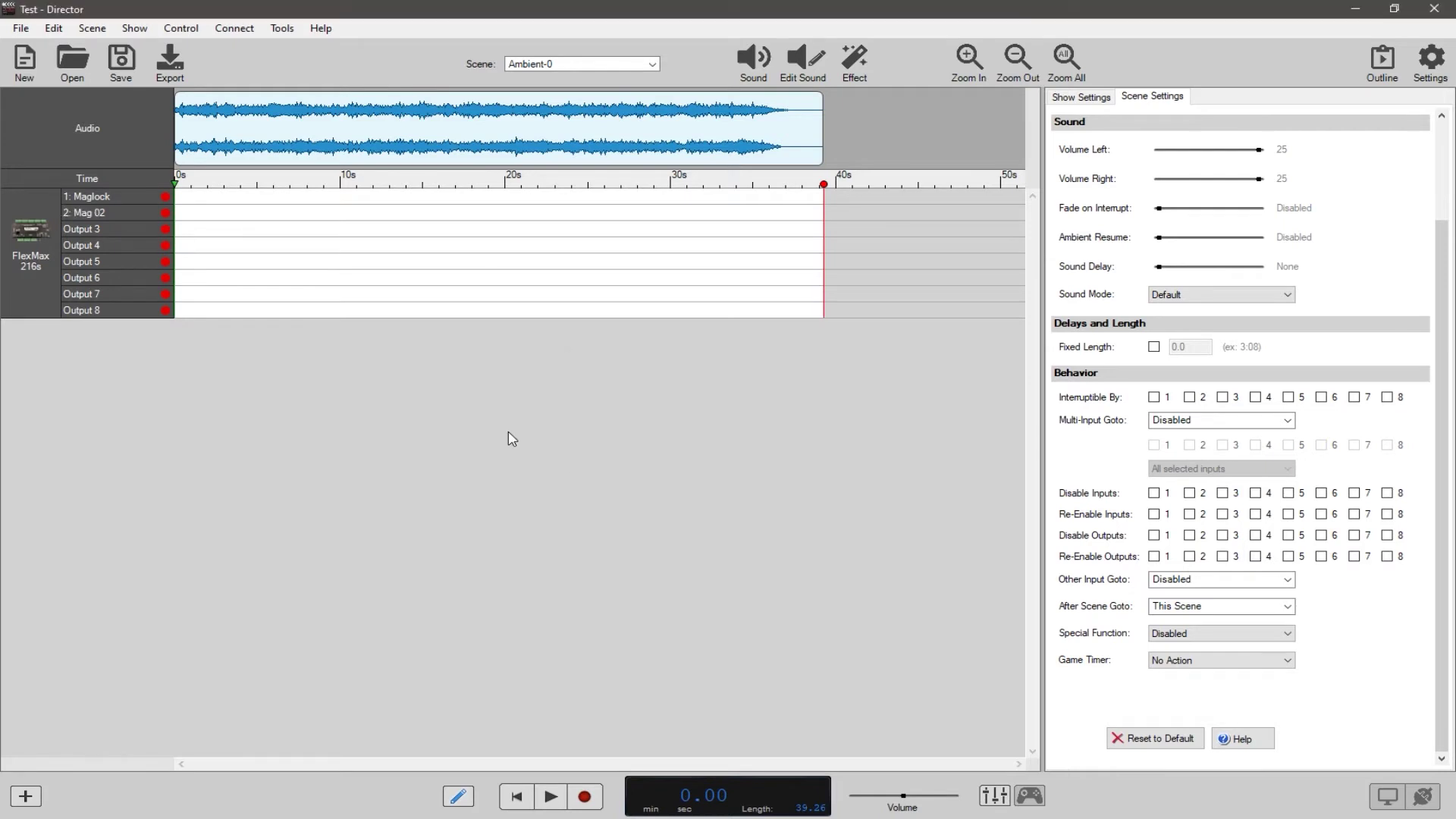
Rename Output 3 as Mag 03.
{"action": "right_click", "coordinate": [117, 225]}
{"action": "left_click", "coordinate": [146, 273]}
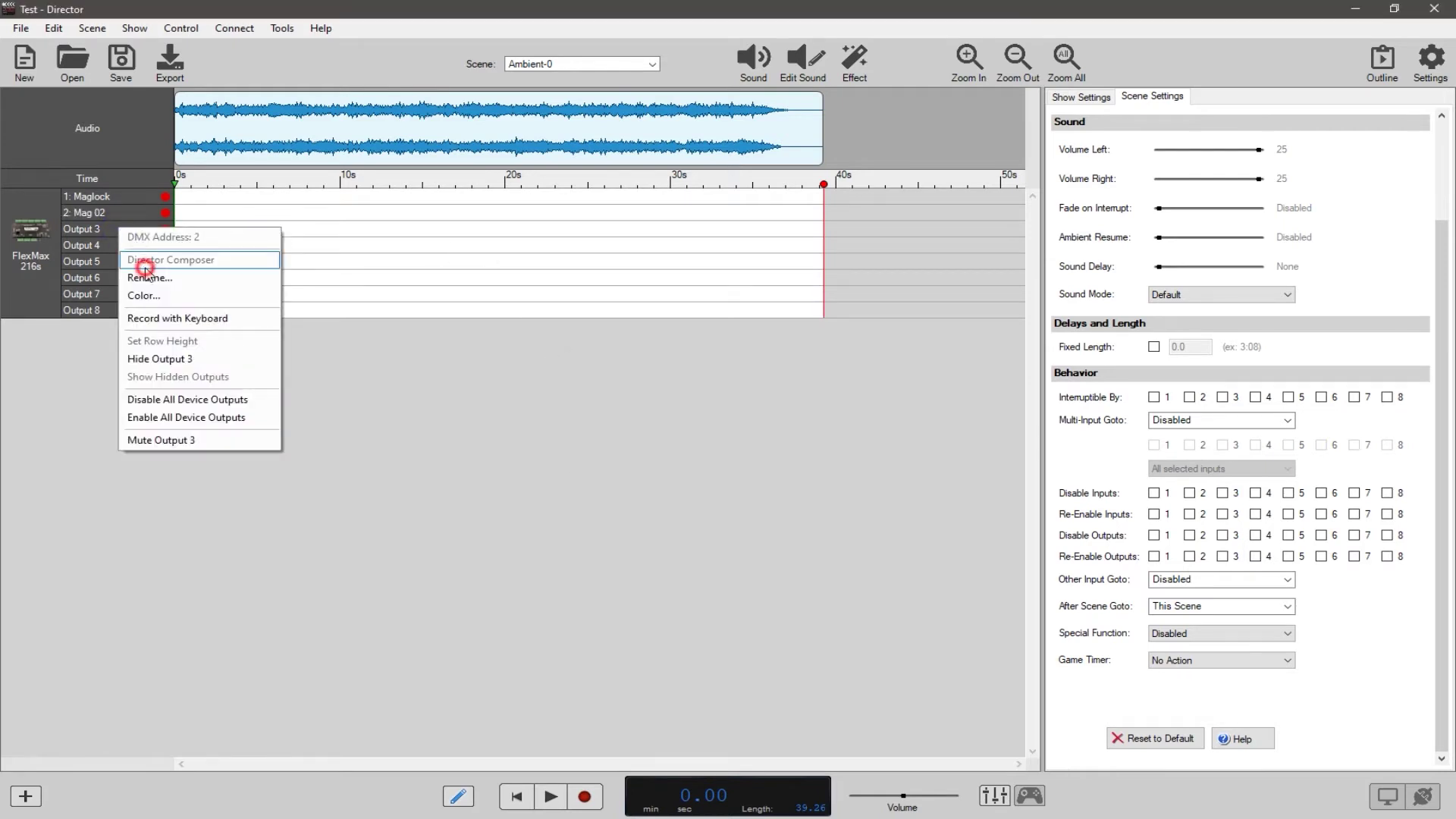
{"action": "type", "text": "Mag 03"}
{"action": "key", "text": "Return"}
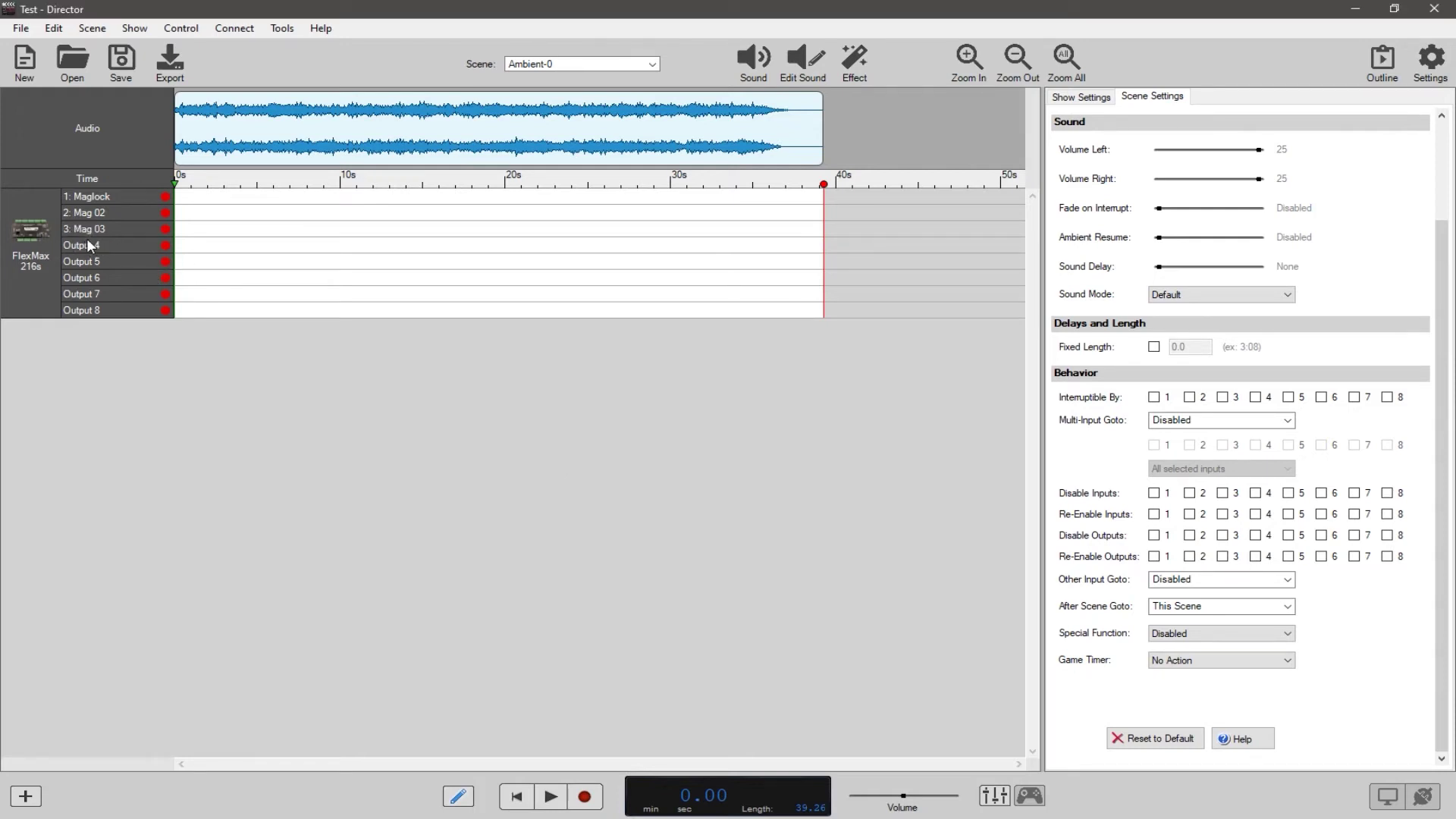
Rename Output 4 as Led 01.
{"action": "right_click", "coordinate": [126, 245]}
{"action": "left_click", "coordinate": [144, 290]}
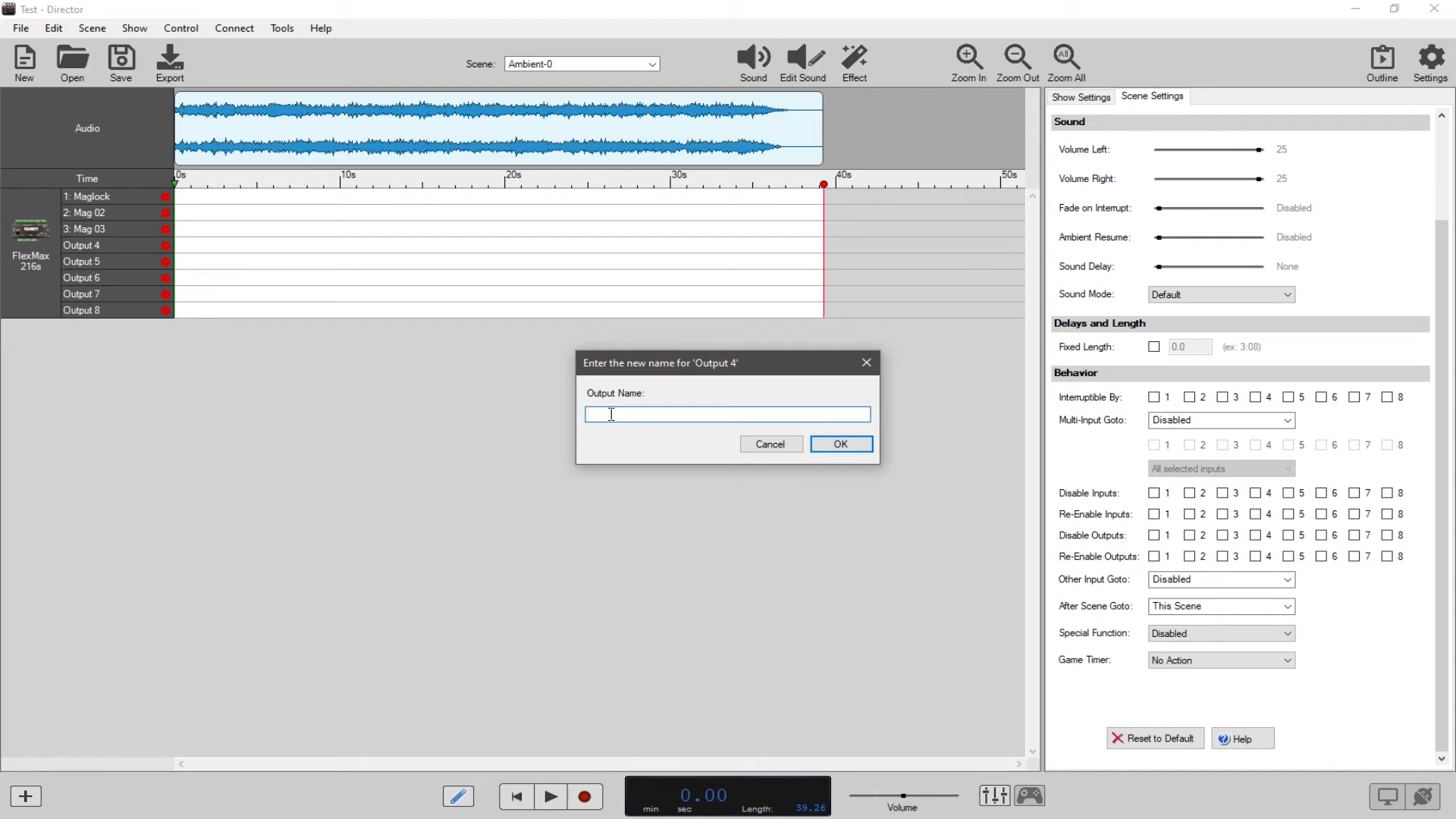
{"action": "type", "text": "ed 01"}
{"action": "key", "text": "Return"}
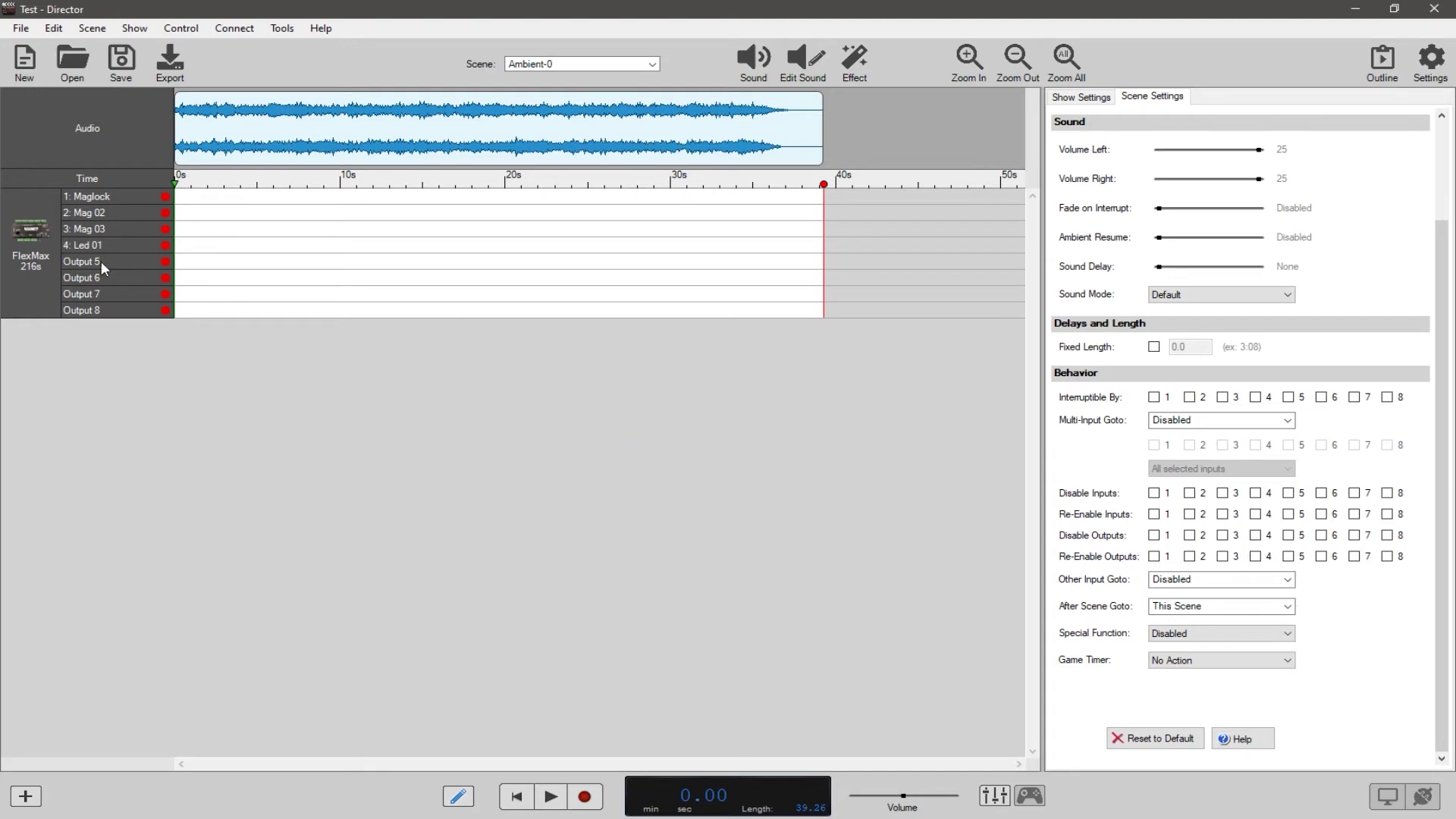
Rename Output 5 as Led 02.
{"action": "right_click", "coordinate": [102, 261]}
{"action": "left_click", "coordinate": [132, 309]}
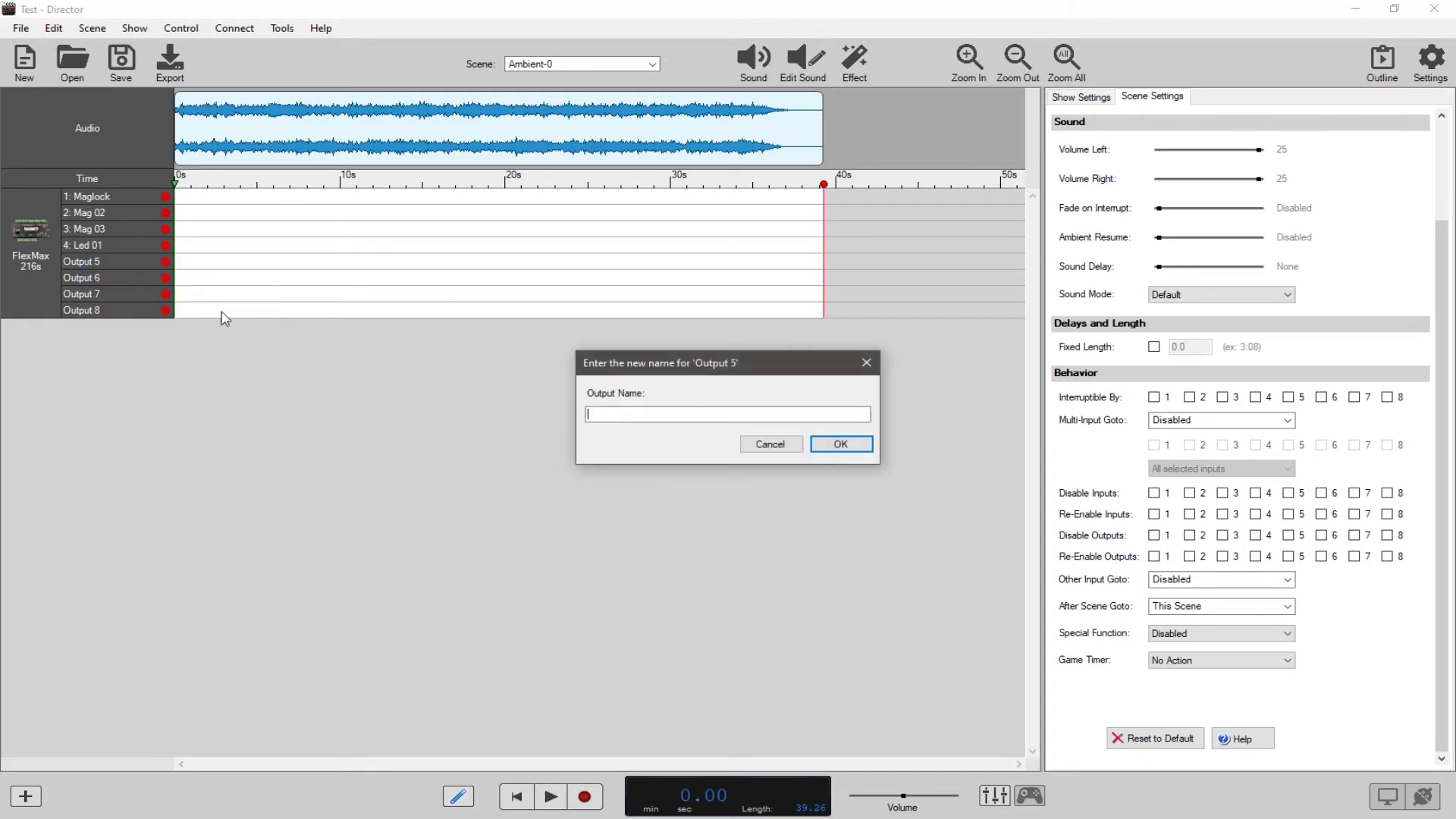
{"action": "type", "text": "Led 02"}
{"action": "key", "text": "Return"}
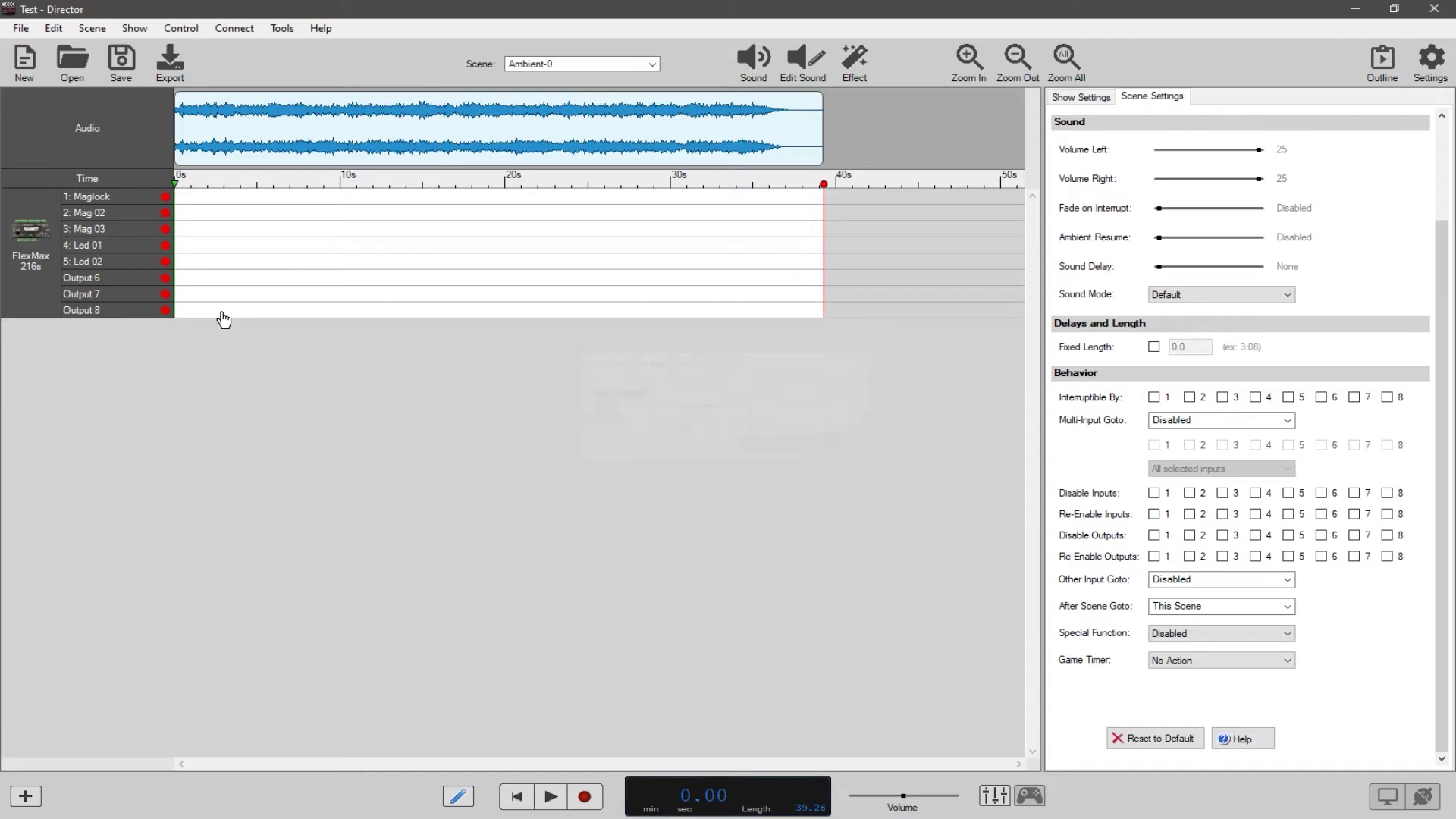
Rename Output 6 as Led 03.
{"action": "right_click", "coordinate": [129, 280]}
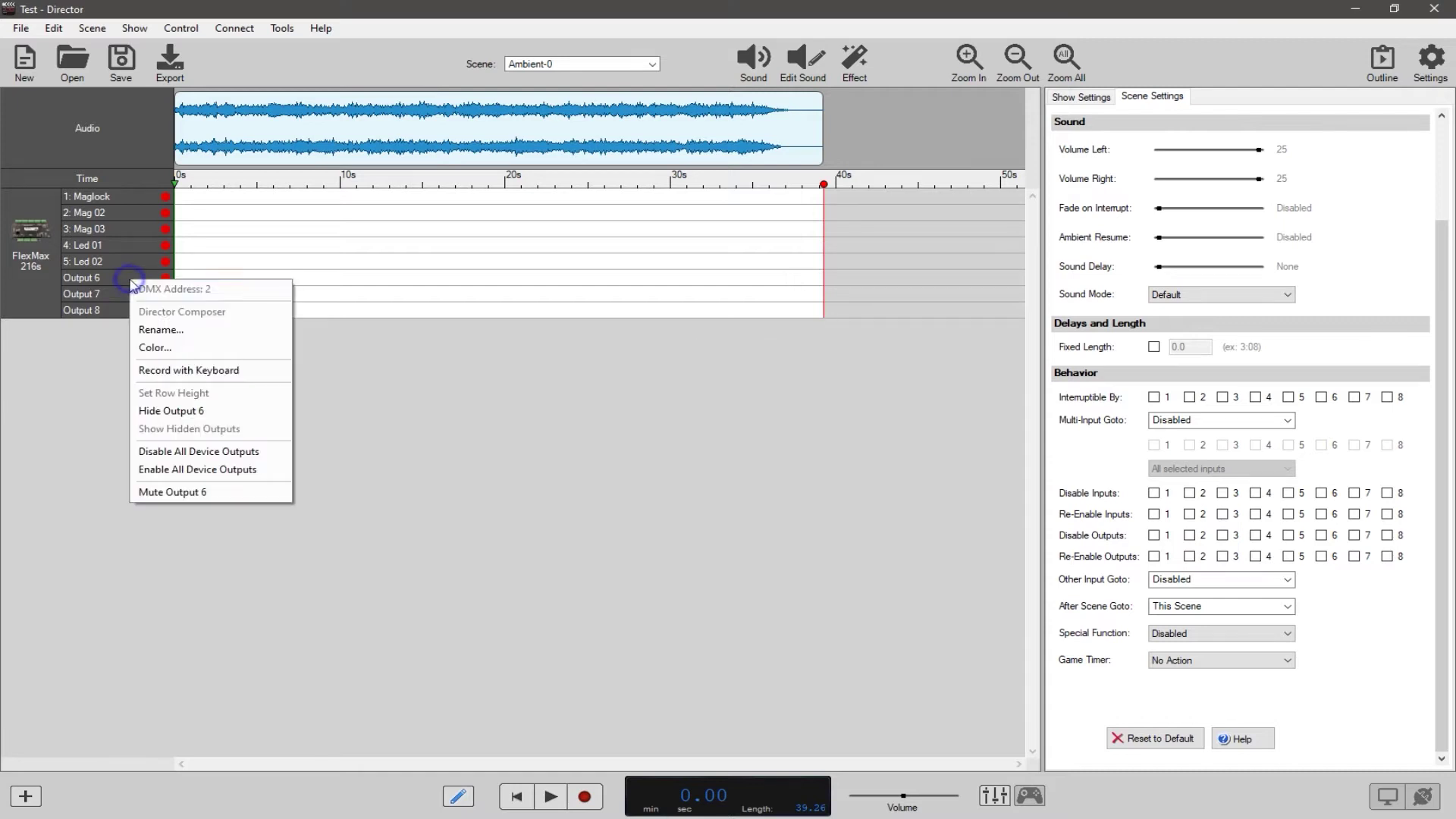
{"action": "left_click", "coordinate": [168, 330]}
{"action": "type", "text": "Le"}
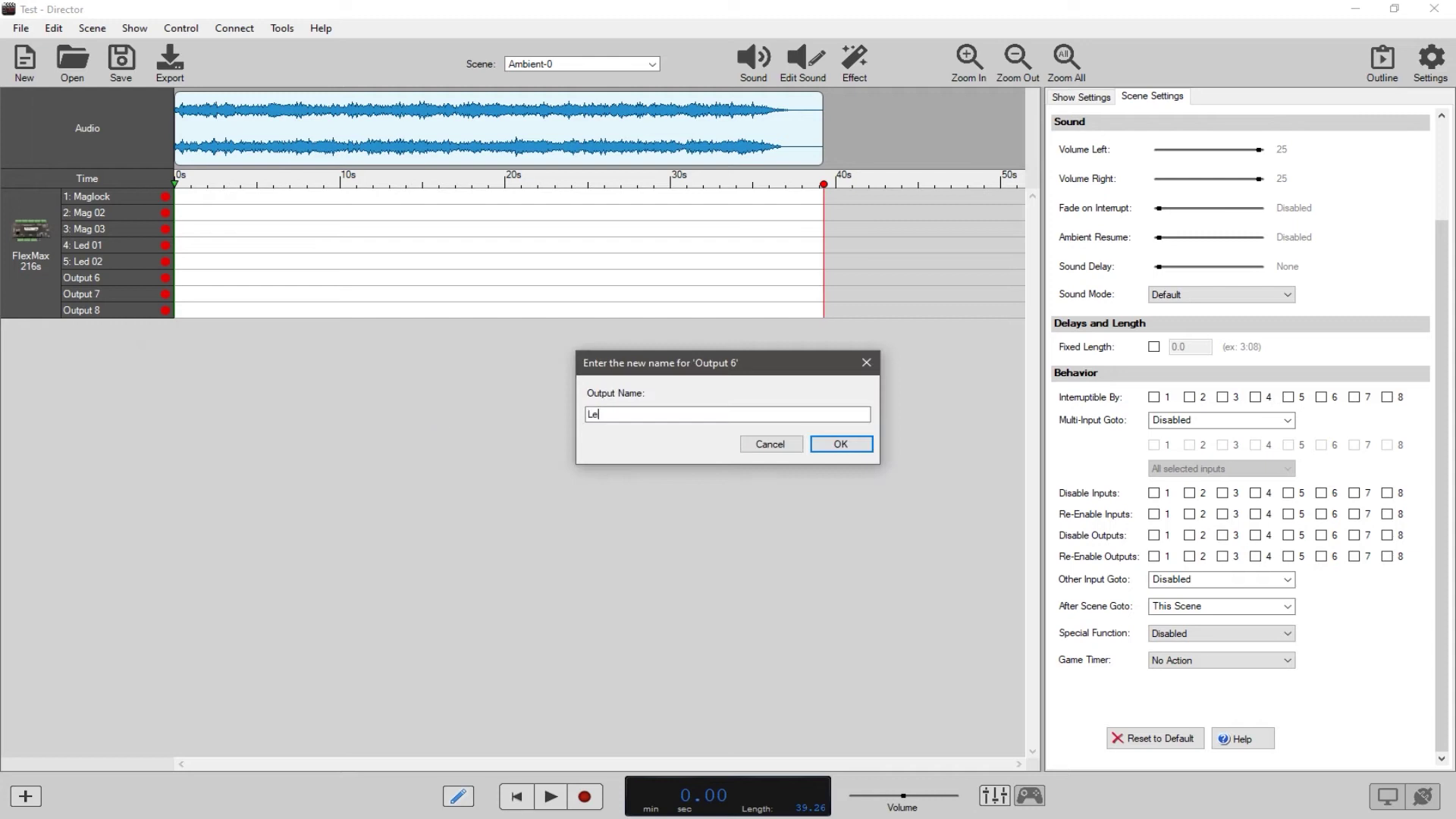
{"action": "type", "text": "d 03"}
{"action": "key", "text": "Return"}
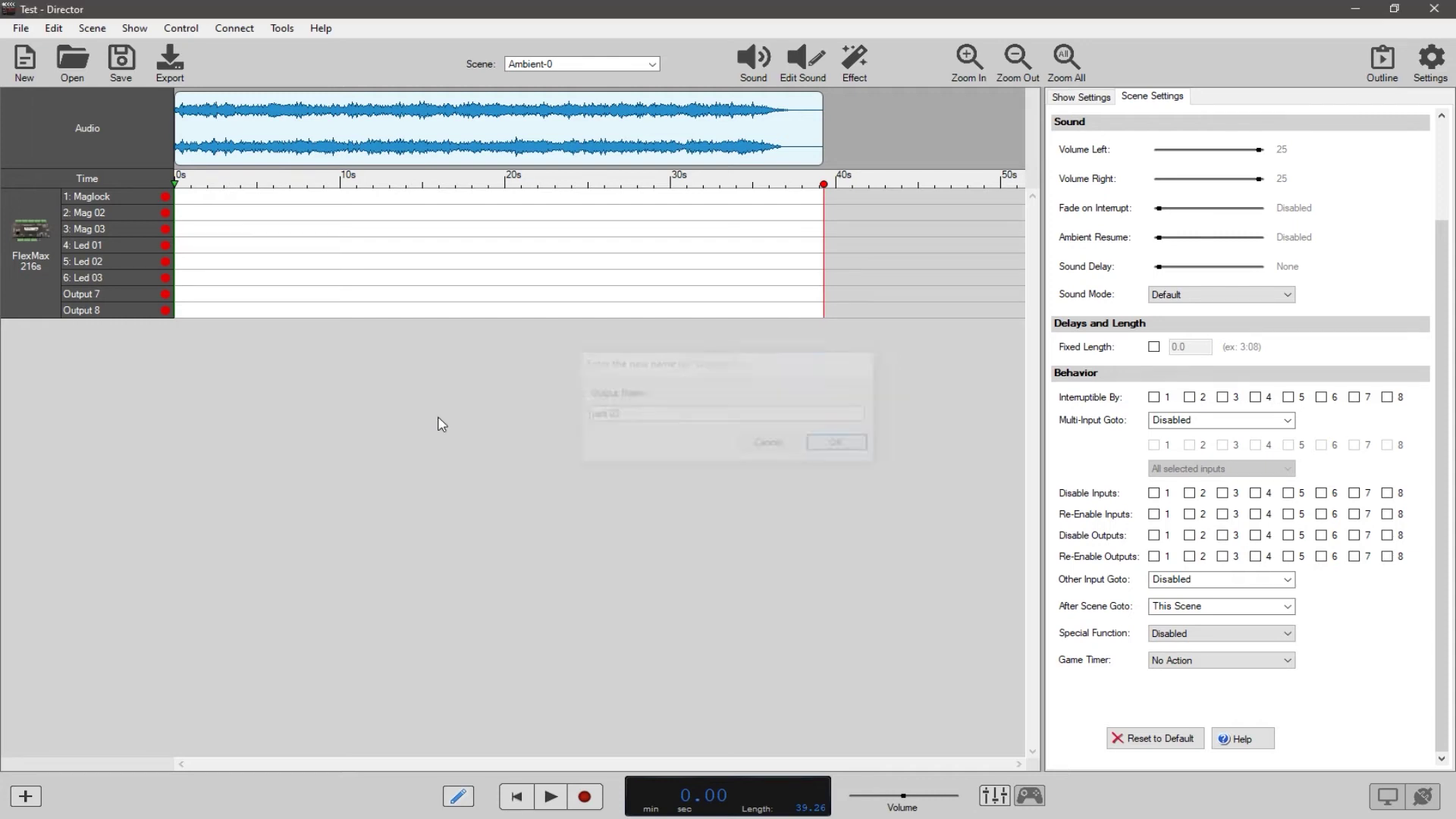
Rename Output 7 as Lighting.
{"action": "right_click", "coordinate": [123, 293]}
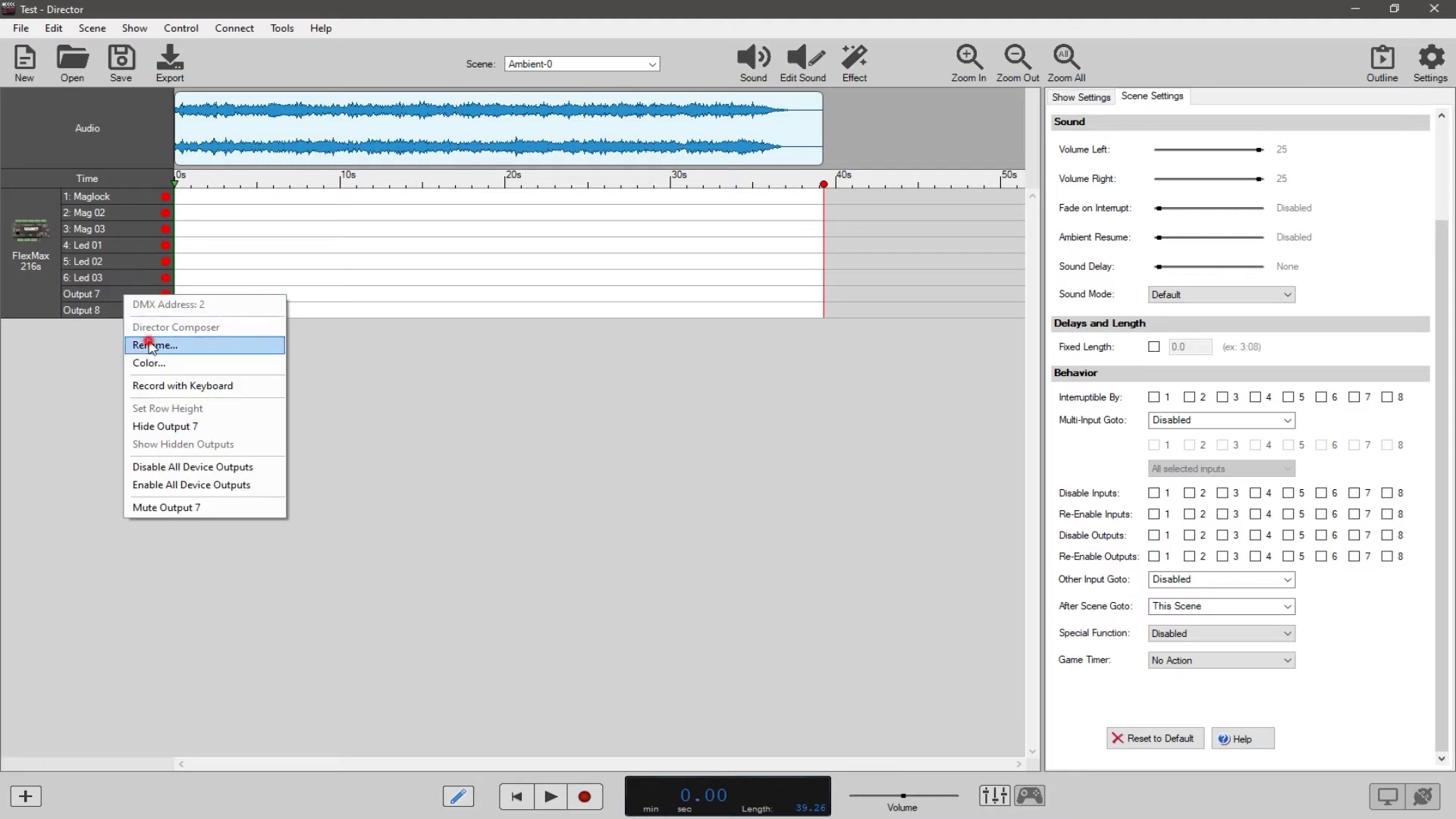
{"action": "left_click", "coordinate": [159, 344]}
{"action": "type", "text": "Misc"}
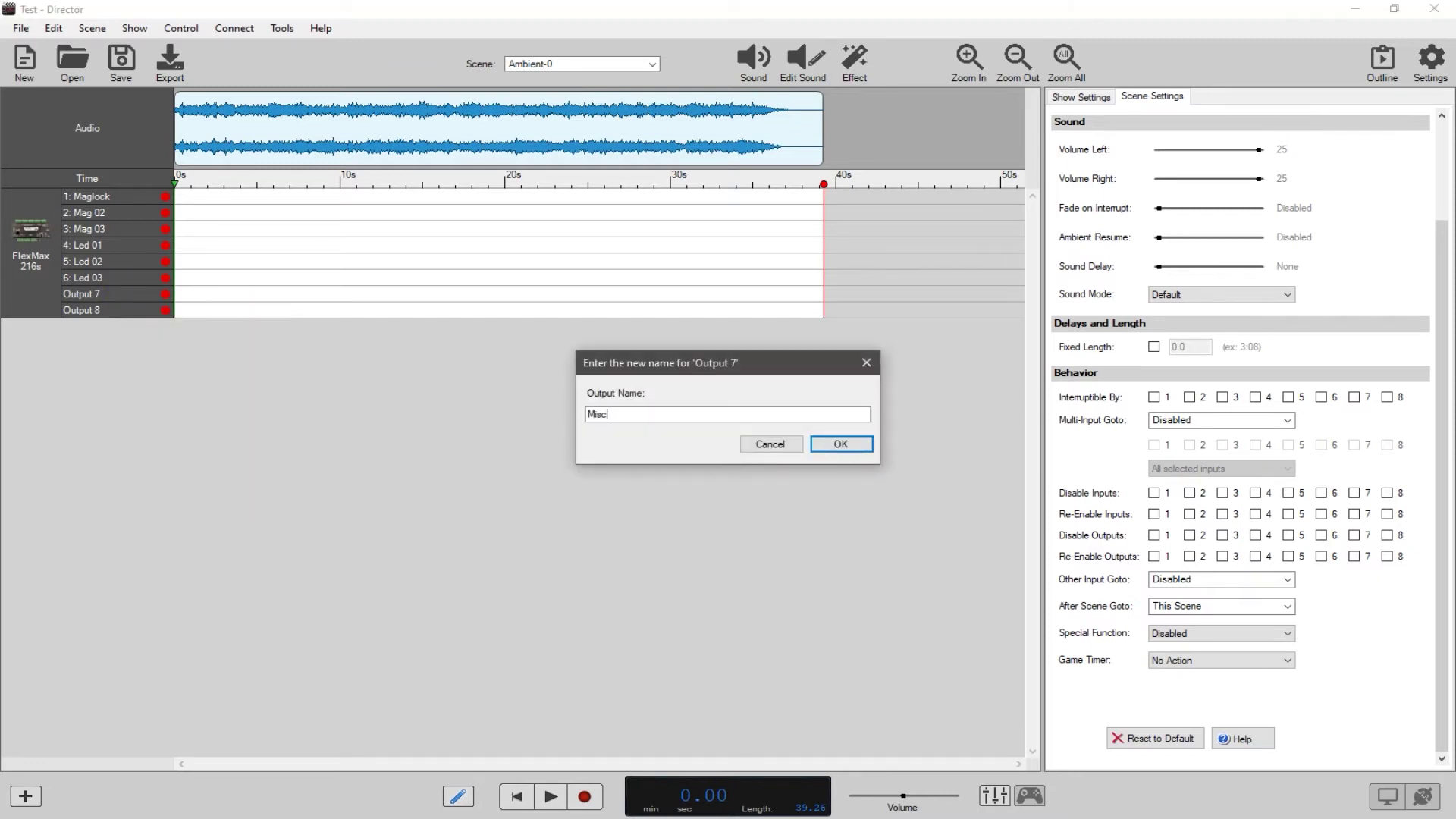
{"action": "type", "text": ". 01"}
{"action": "key", "text": "BackSpace"}
{"action": "key", "text": "BackSpace"}
{"action": "key", "text": "BackSpace"}
{"action": "key", "text": "BackSpace"}
{"action": "key", "text": "BackSpace"}
{"action": "key", "text": "BackSpace"}
{"action": "key", "text": "BackSpace"}
{"action": "key", "text": "BackSpace"}
{"action": "type", "text": "Lighting"}
{"action": "key", "text": "Return"}
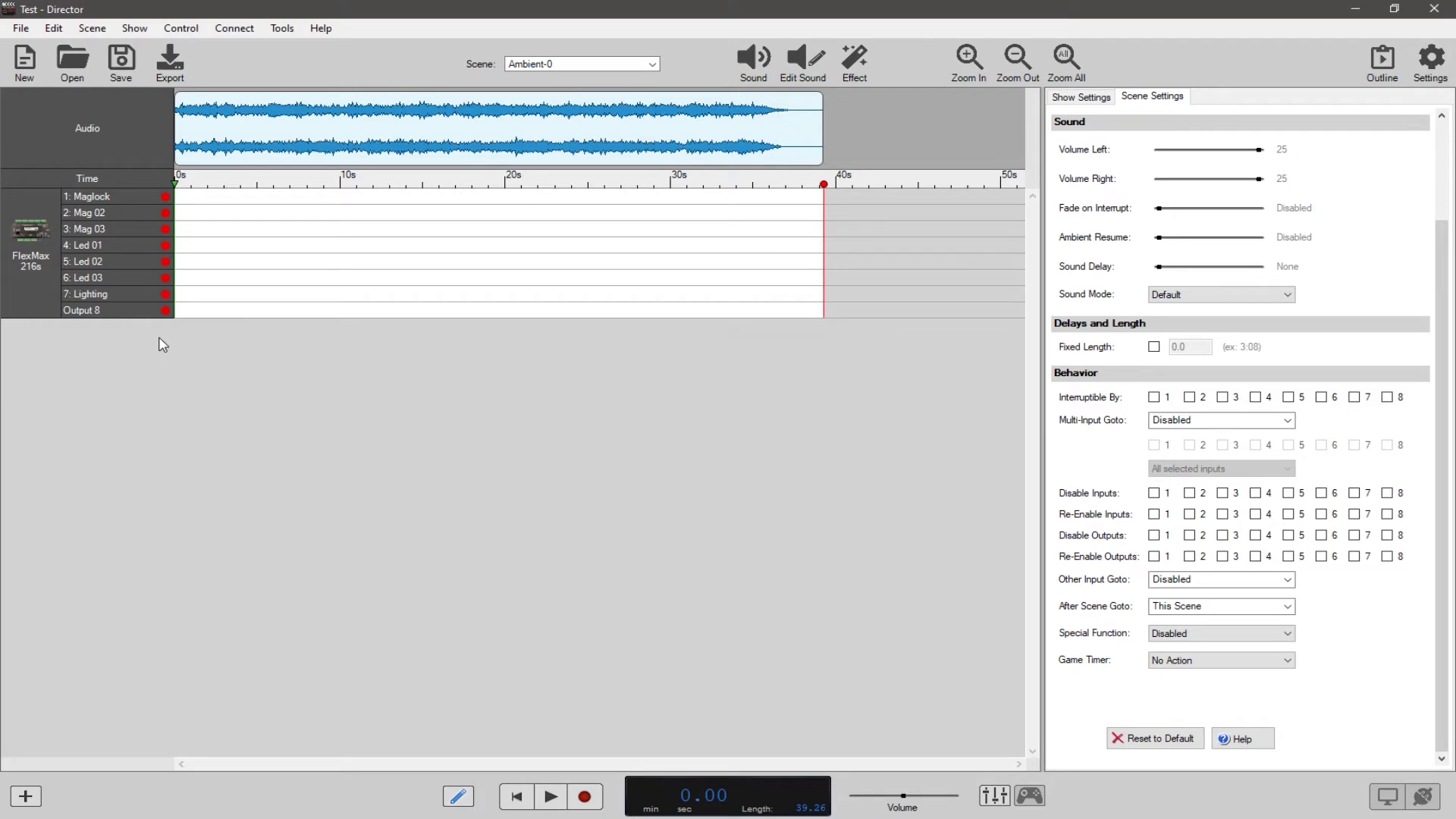
Rename Output 8 as Lighting.
{"action": "right_click", "coordinate": [110, 311]}
{"action": "left_click", "coordinate": [140, 361]}
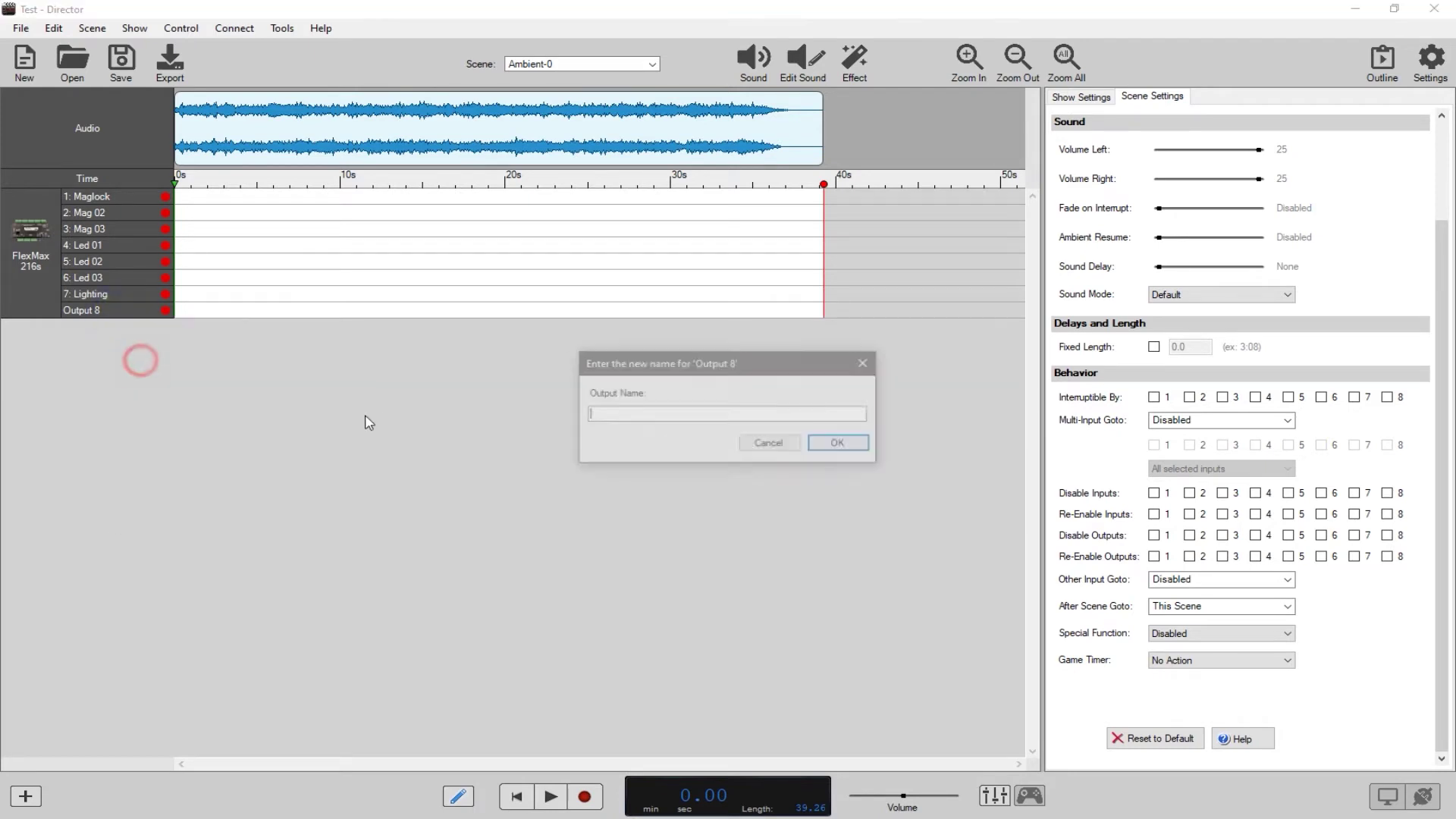
{"action": "type", "text": "Lighting"}
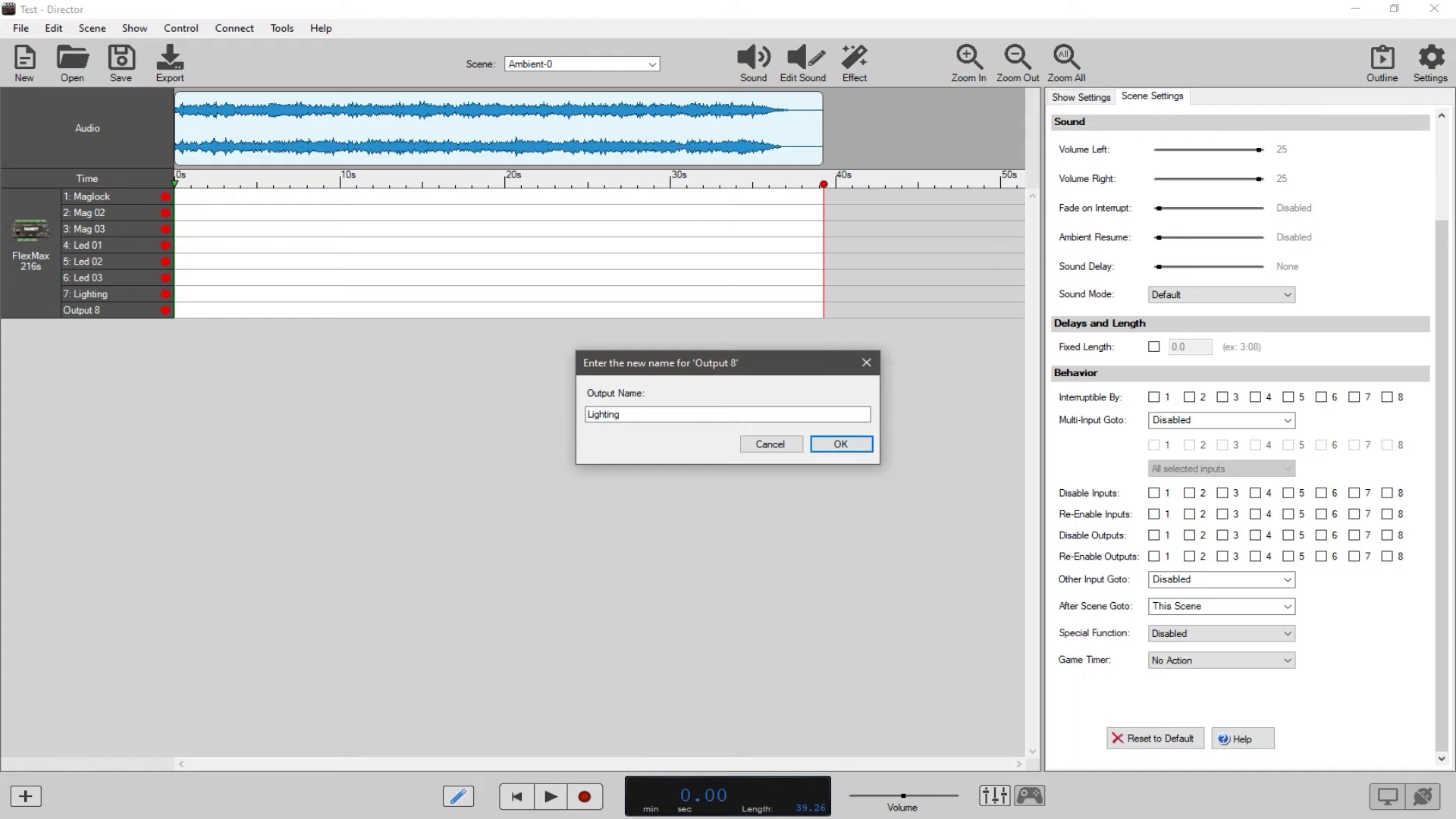
{"action": "key", "text": "Return"}
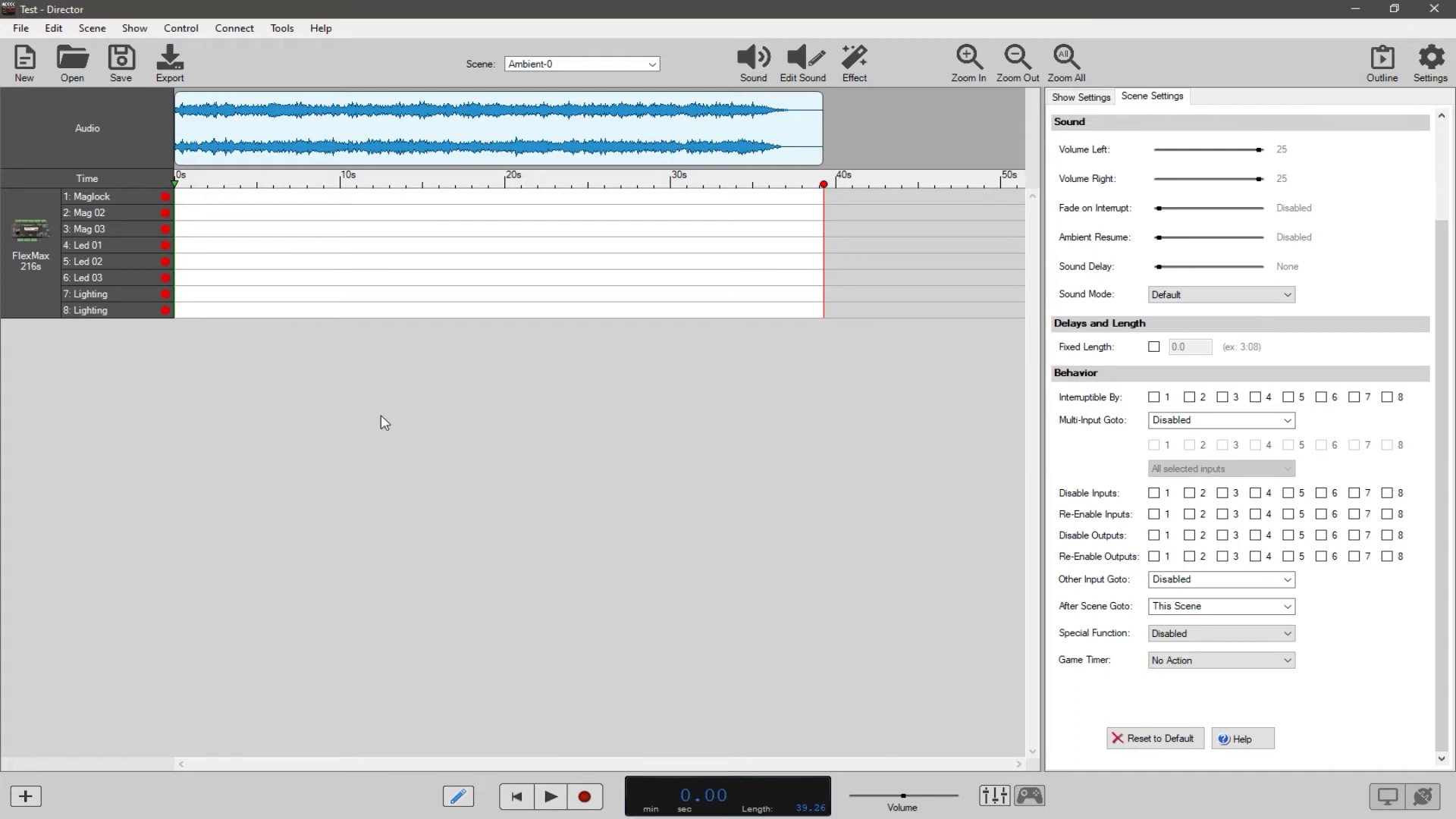
{"action": "left_click", "coordinate": [152, 199]}
{"action": "right_click", "coordinate": [190, 200]}
{"action": "left_click", "coordinate": [217, 207]}
{"action": "left_click", "coordinate": [277, 366]}
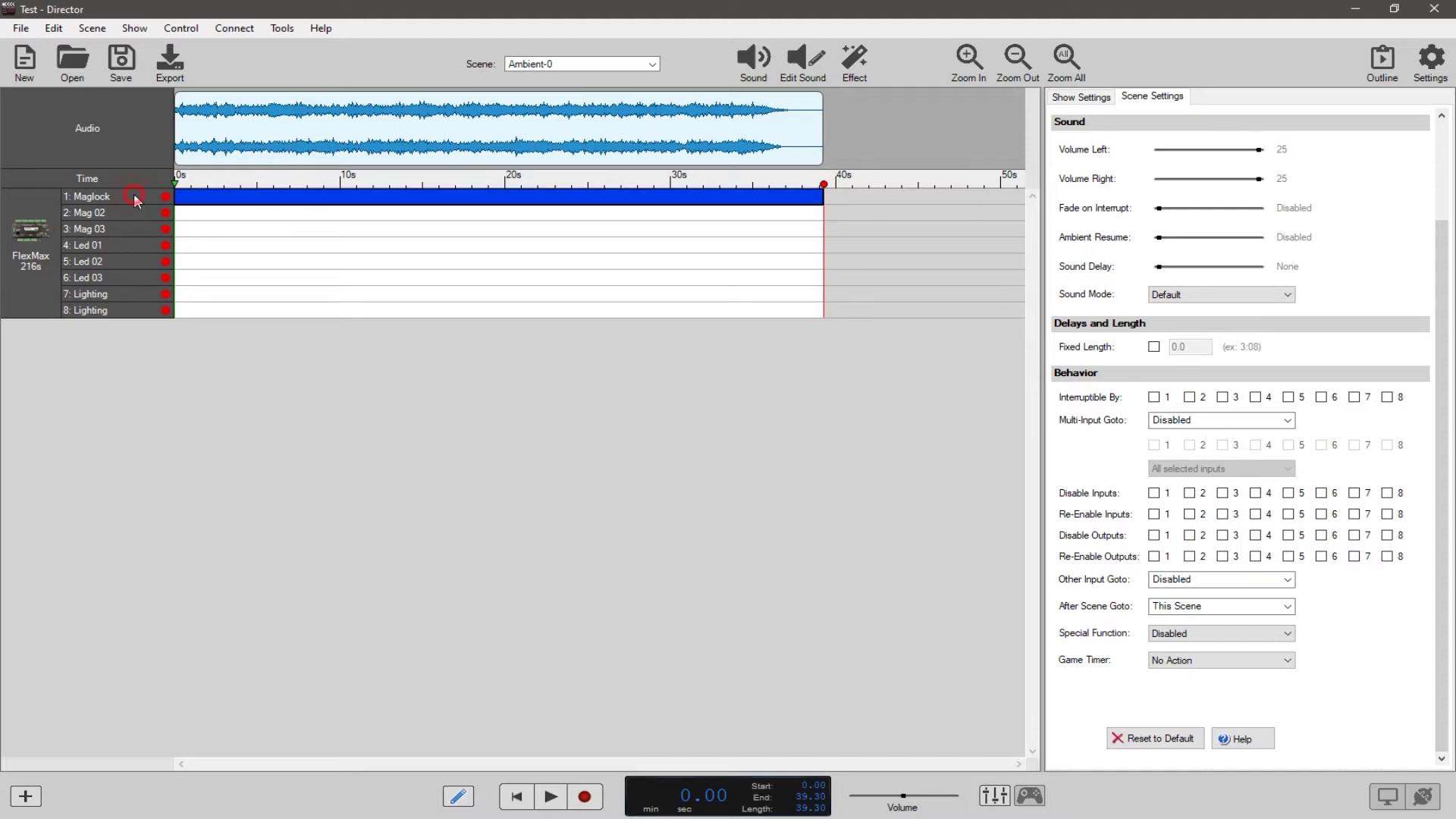
{"action": "left_click", "coordinate": [464, 359]}
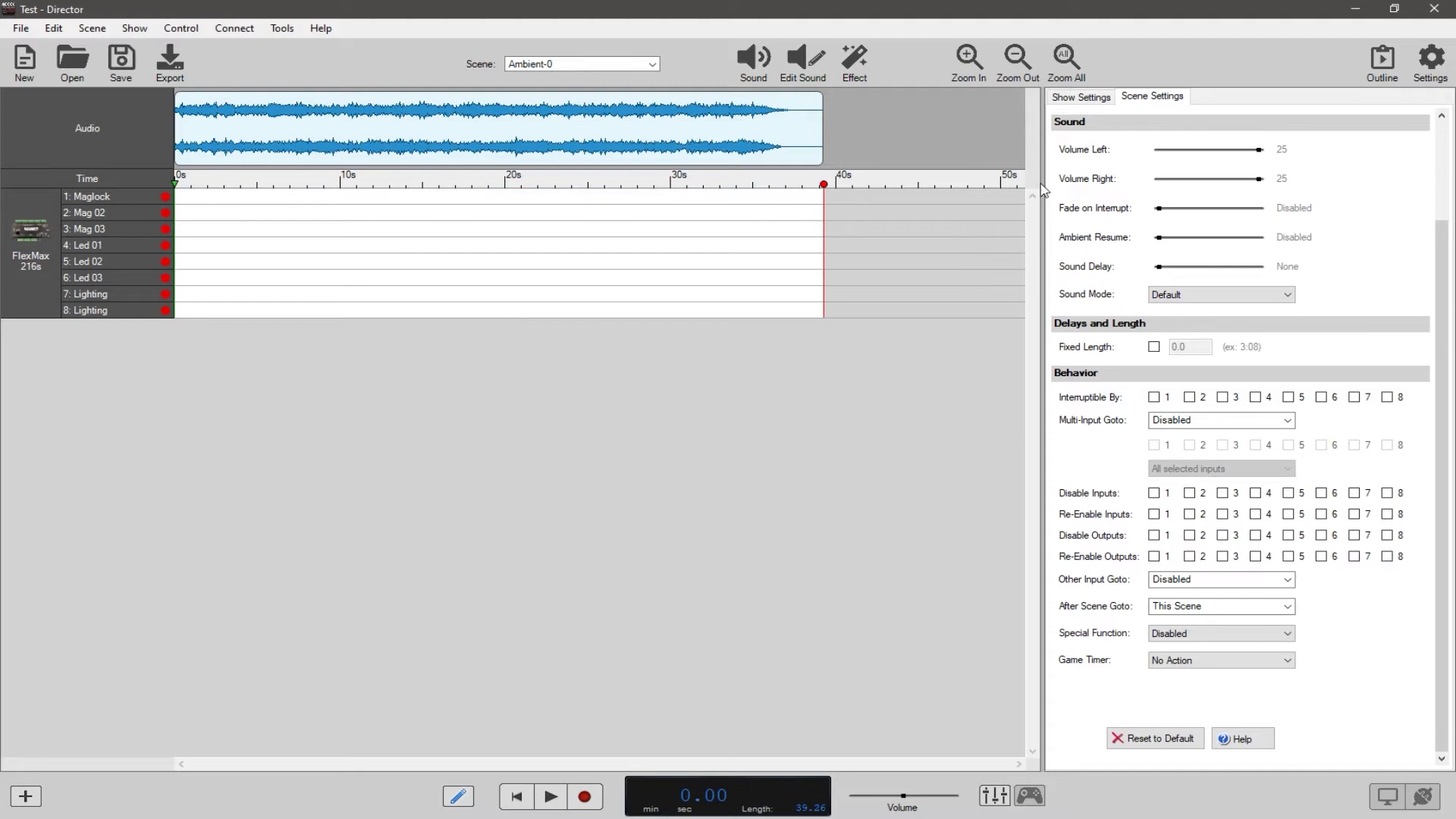
In the show settings, mark the maglock outputs 1, 2 and 3 and the lighting outputs 7 and 8 as N.C. outputs.
{"action": "left_click", "coordinate": [1080, 99]}
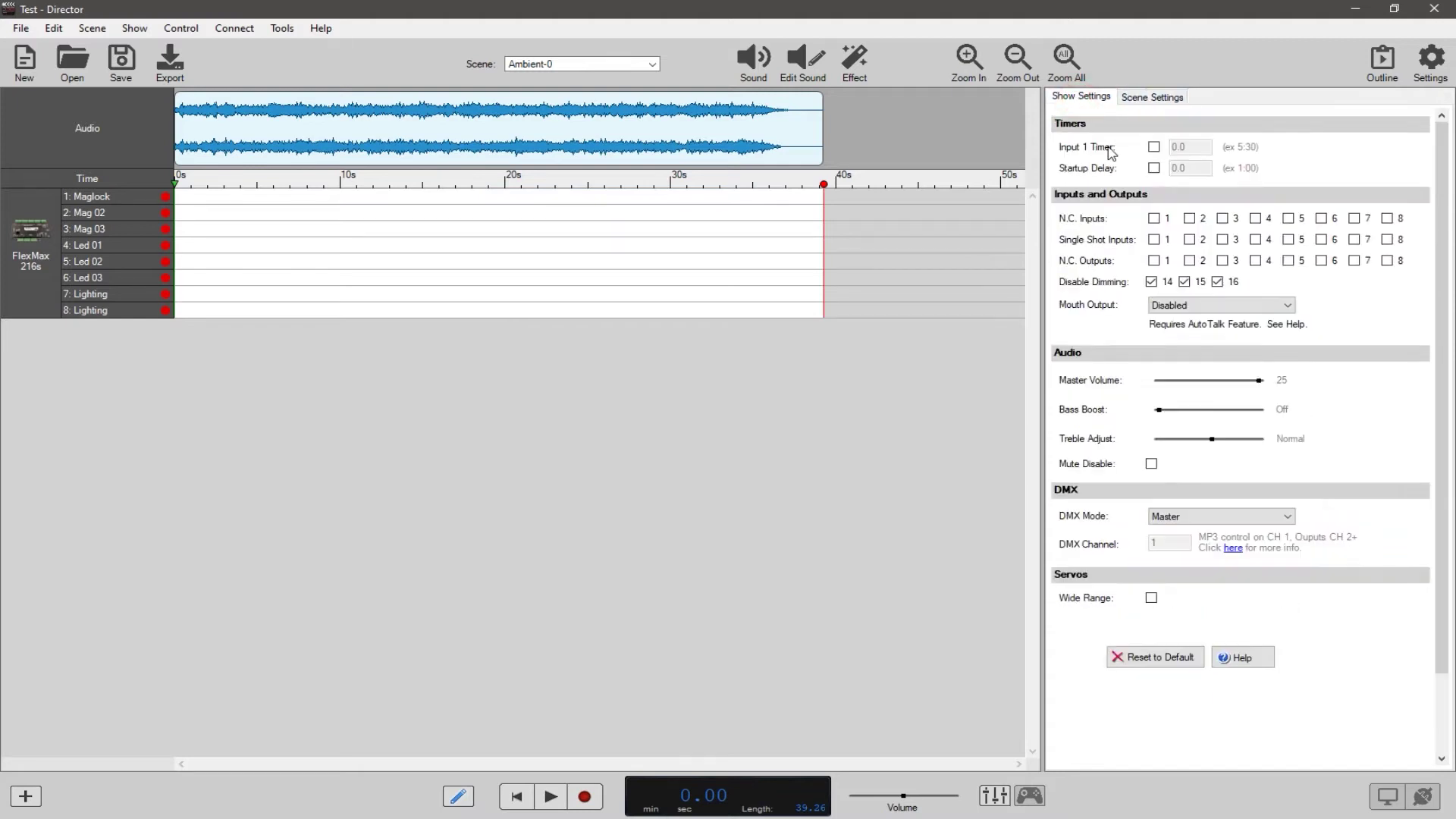
{"action": "left_click", "coordinate": [1155, 261]}
{"action": "left_click", "coordinate": [1189, 260]}
{"action": "left_click", "coordinate": [1221, 261]}
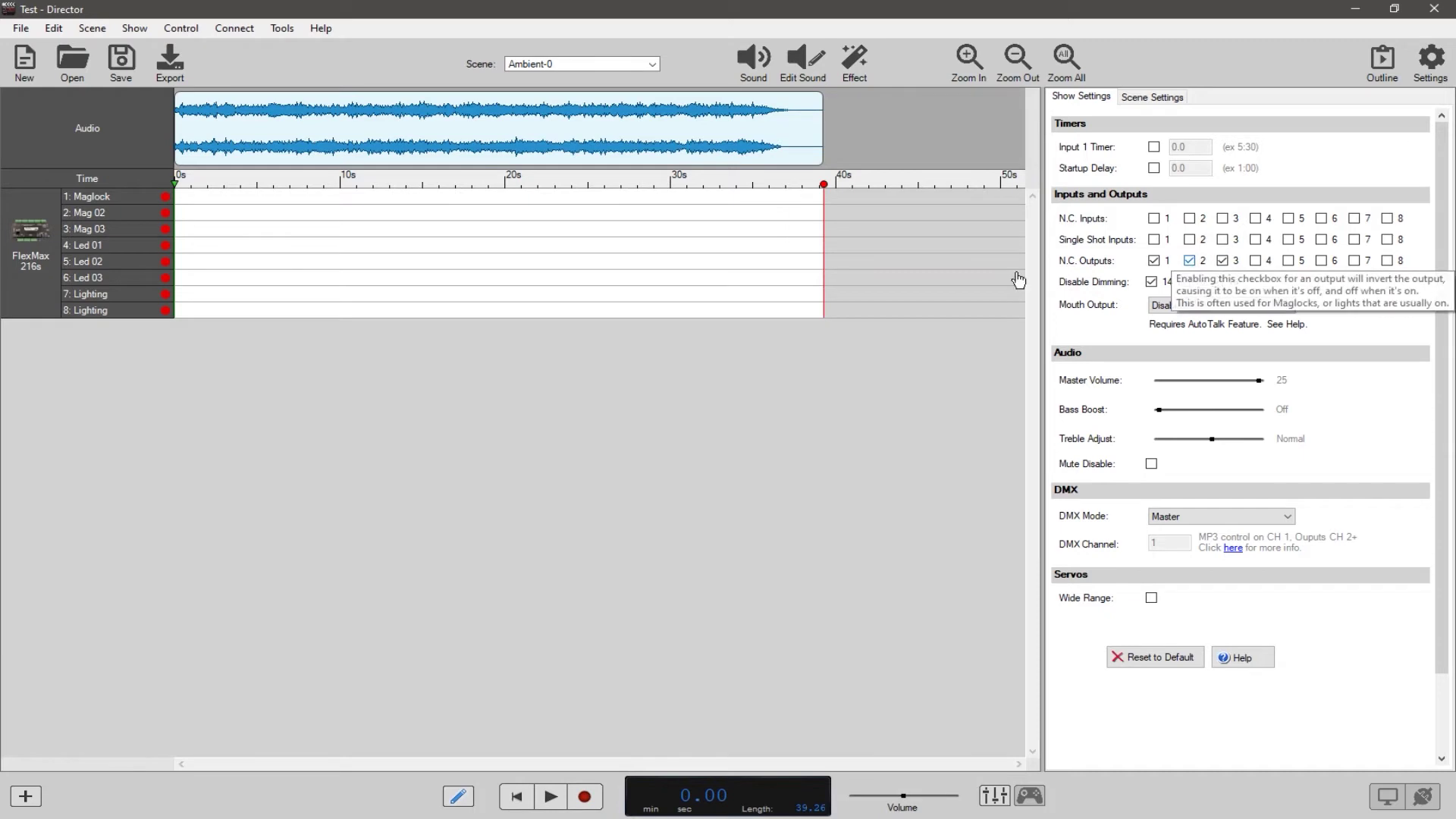
{"action": "left_click", "coordinate": [1354, 261]}
{"action": "left_click", "coordinate": [1387, 262]}
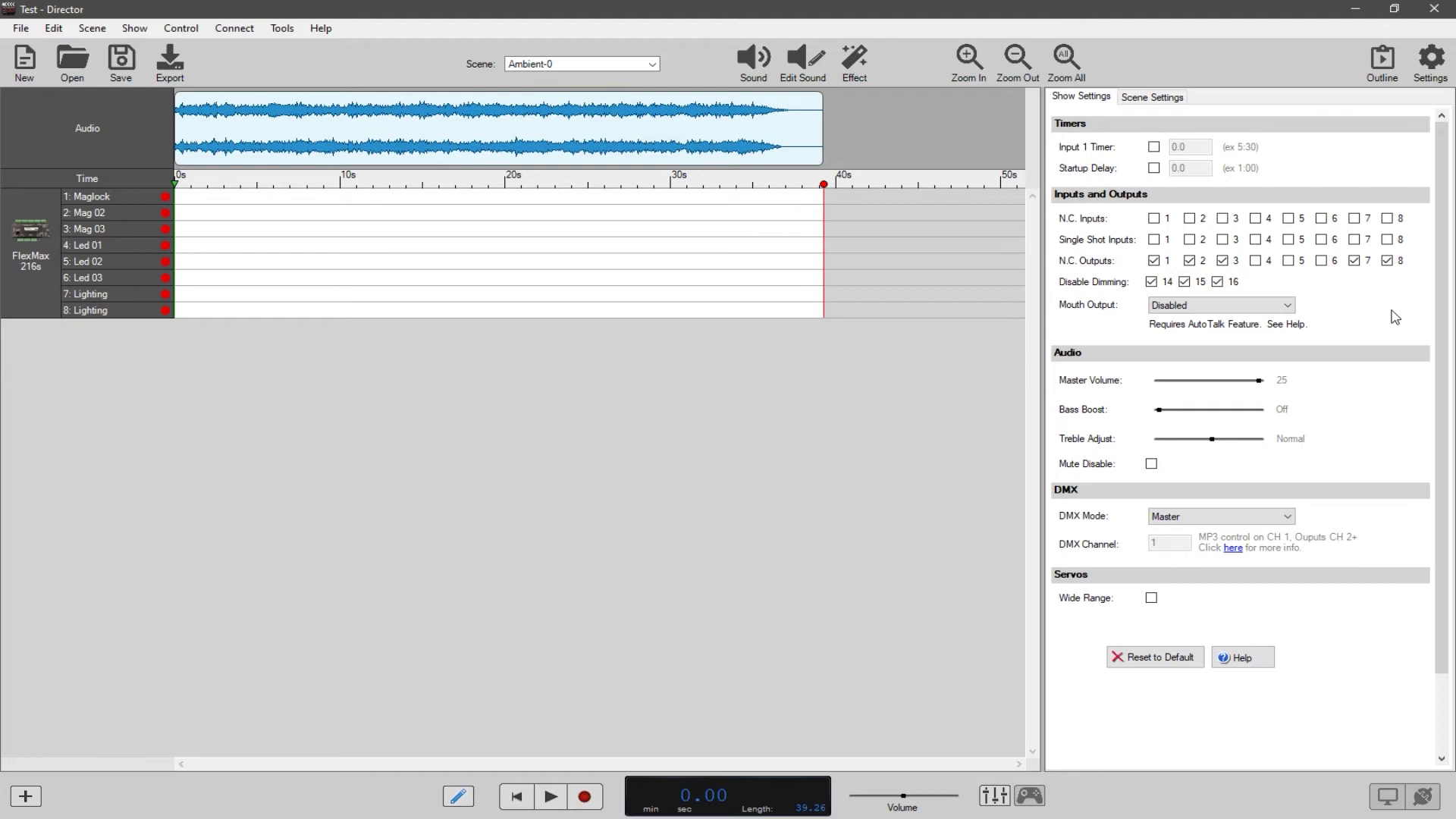
{"action": "mouse_move", "coordinate": [1355, 270]}
{"action": "left_click", "coordinate": [1354, 261]}
{"action": "left_click", "coordinate": [1355, 261]}
{"action": "left_click", "coordinate": [1354, 260]}
Open the Scene Manager from the scene list and give the Ambient scene the custom name Waiting.
{"action": "left_click", "coordinate": [1149, 99]}
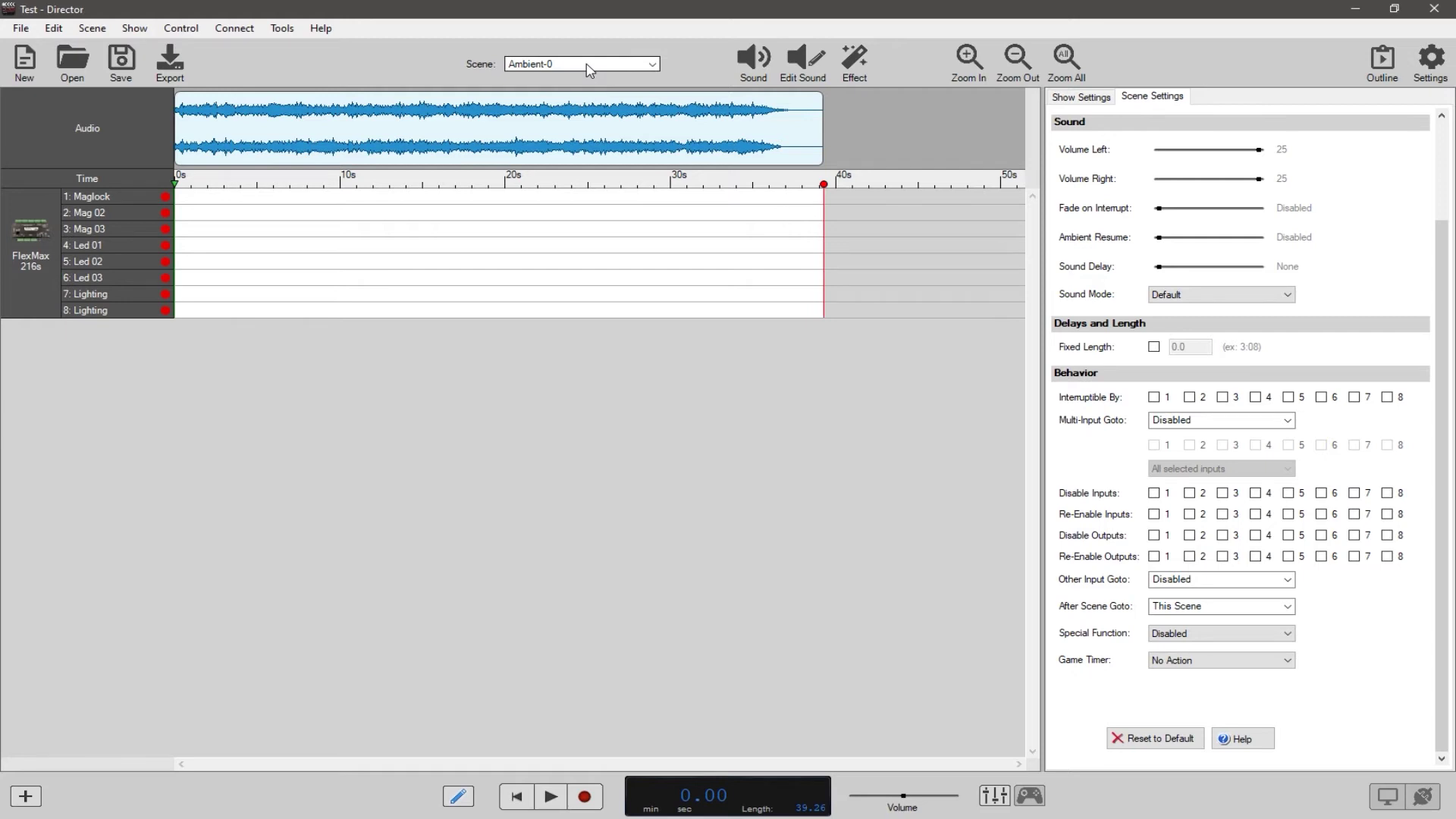
{"action": "left_click", "coordinate": [589, 65]}
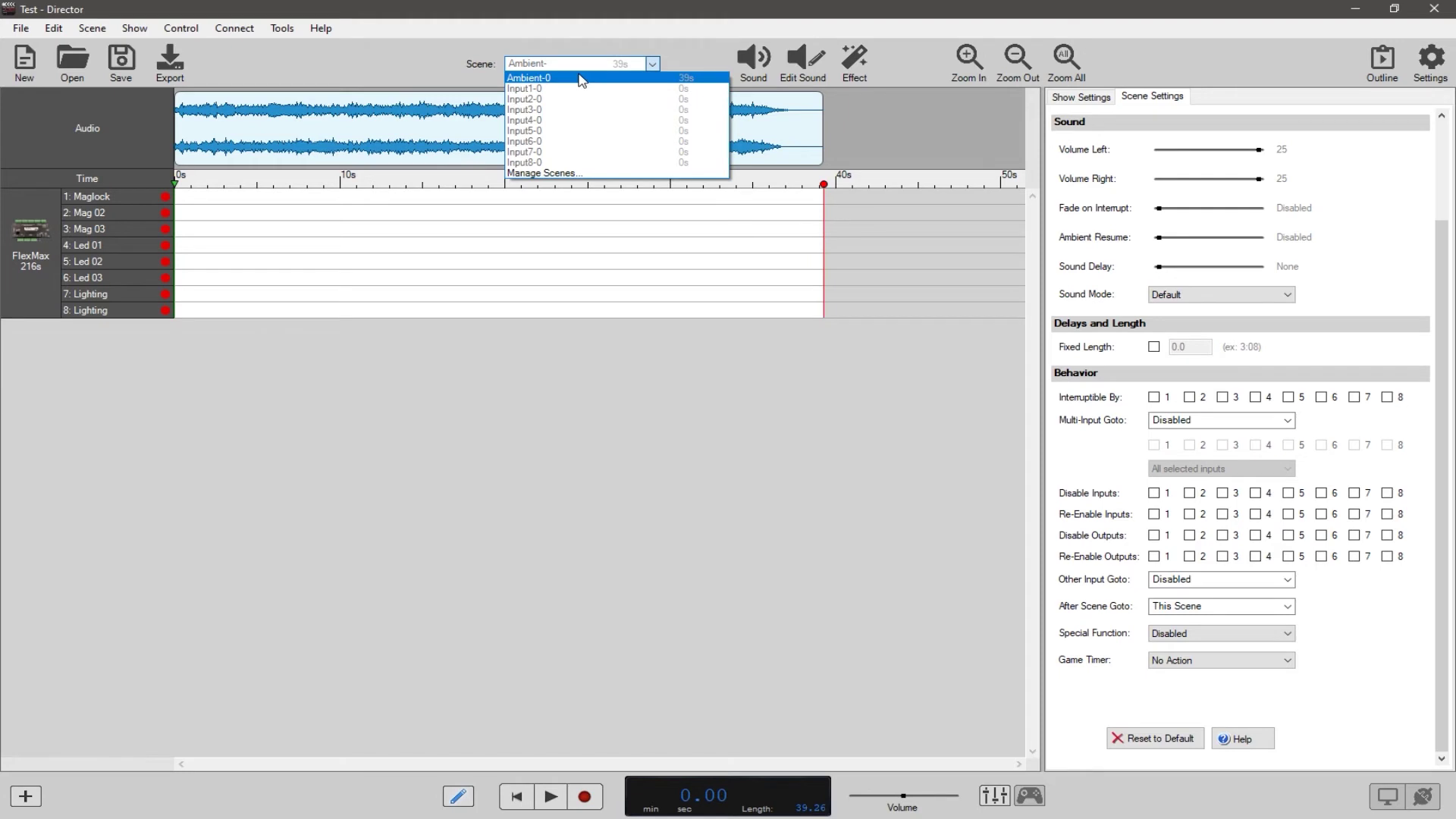
{"action": "left_click", "coordinate": [570, 173]}
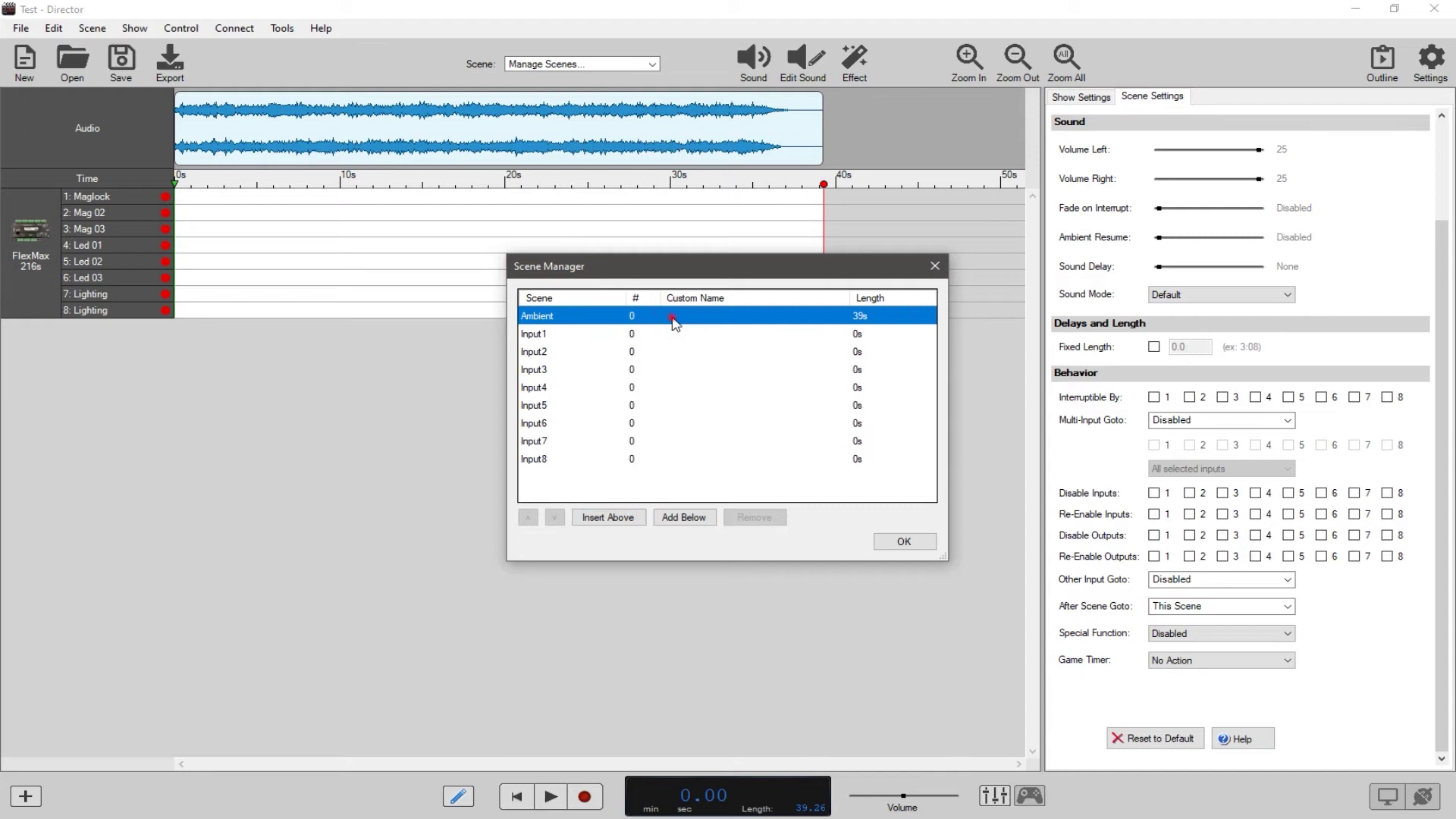
{"action": "left_click", "coordinate": [672, 317]}
{"action": "type", "text": "Waiting"}
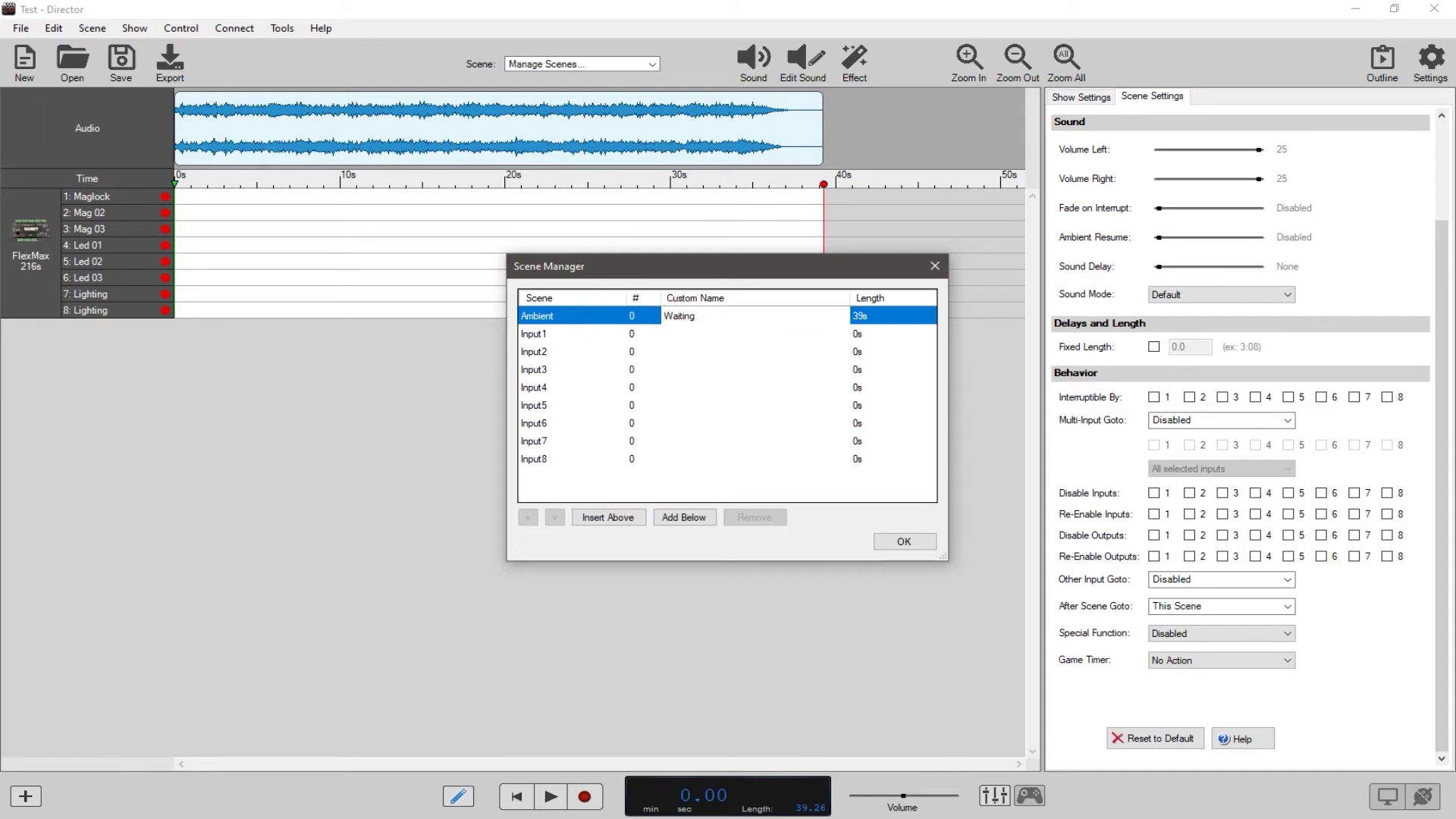
{"action": "key", "text": "Return"}
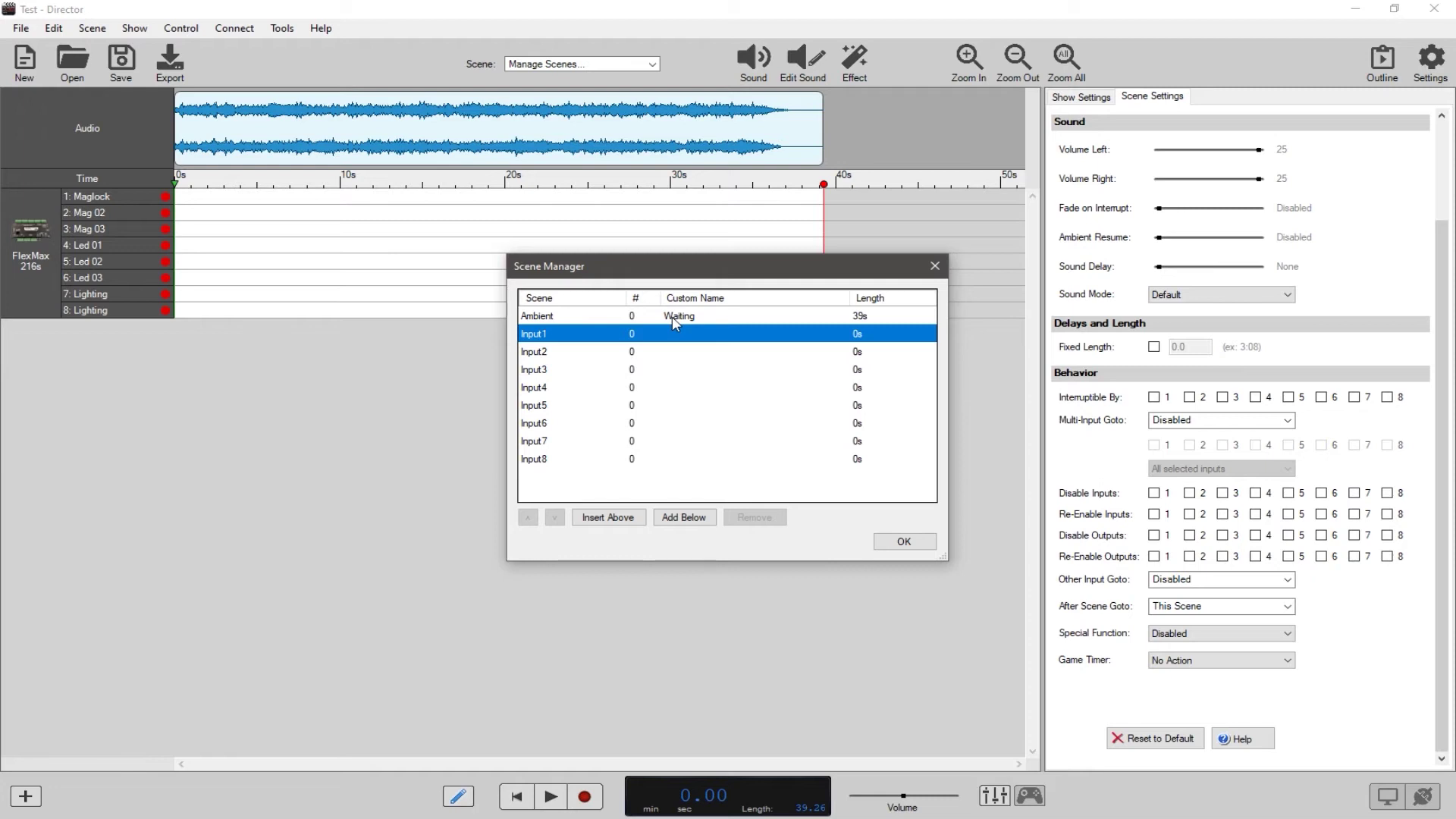
Try to give the Input1 scene the custom name Something Happens.
{"action": "left_click", "coordinate": [670, 332]}
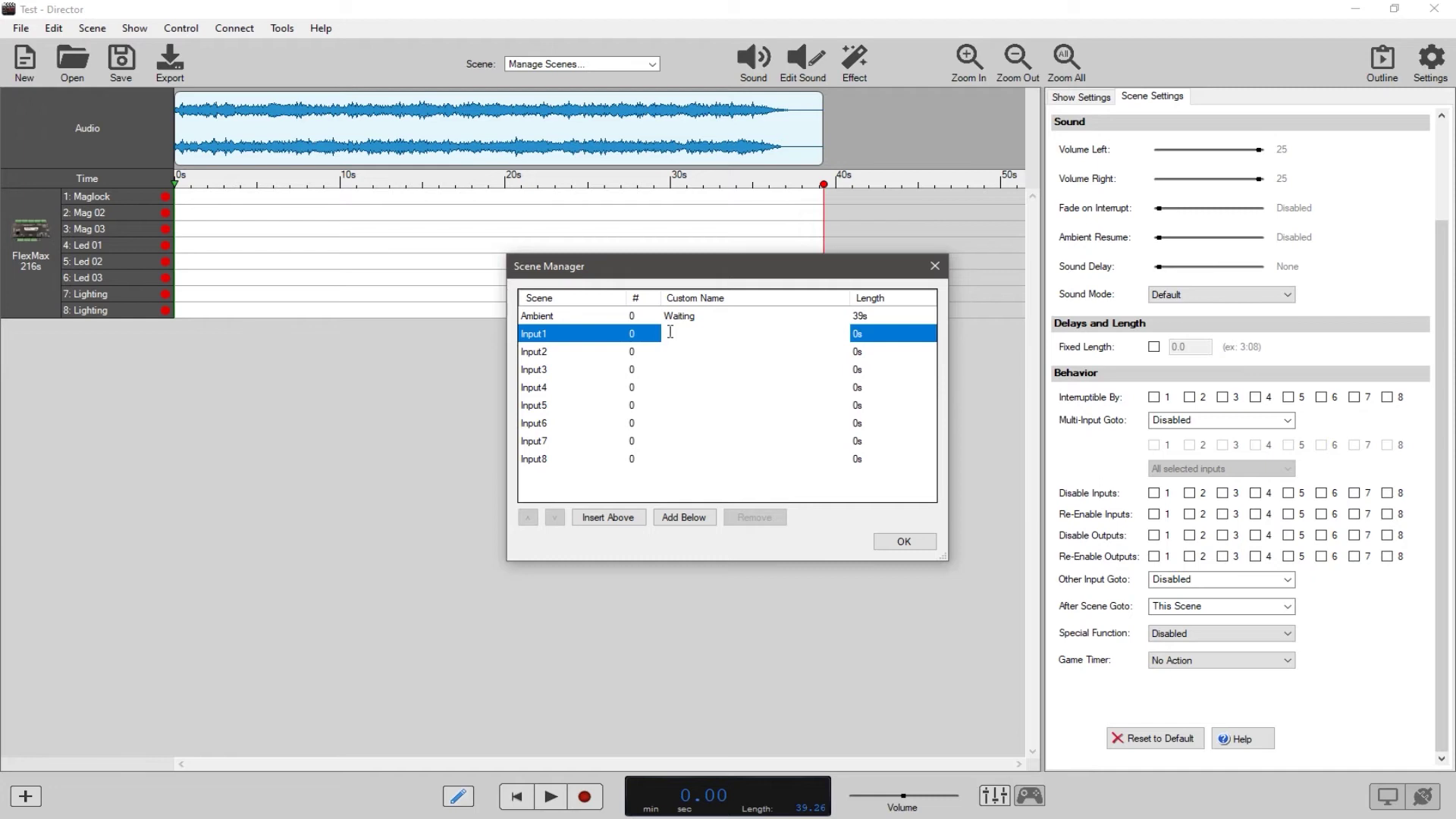
{"action": "type", "text": "Something Happens"}
{"action": "left_click", "coordinate": [675, 354]}
{"action": "left_click", "coordinate": [843, 477]}
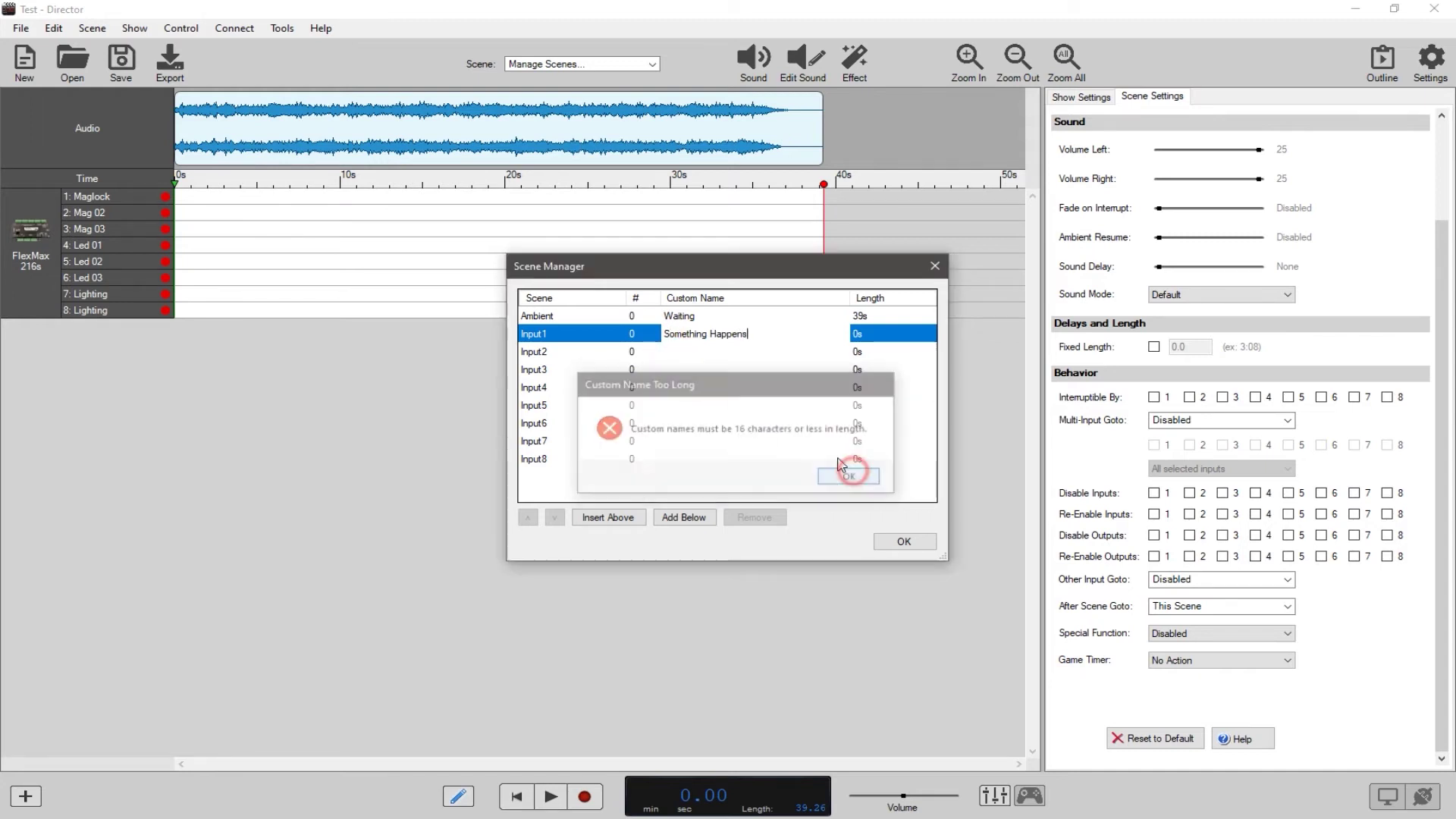
Set the Input1 scene's custom name to Door Open.
{"action": "left_click", "coordinate": [753, 332]}
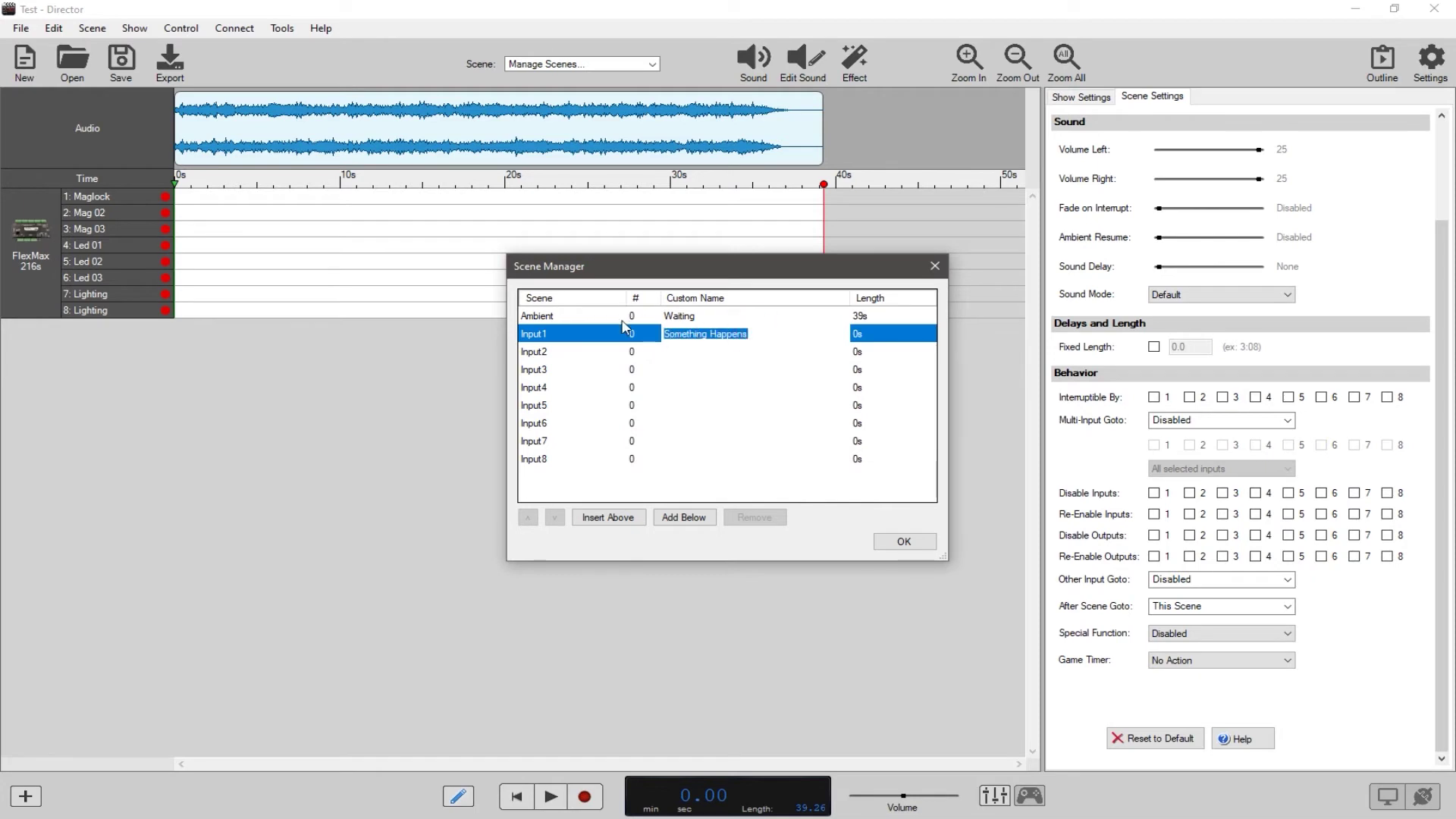
{"action": "type", "text": "Door Open"}
{"action": "key", "text": "Return"}
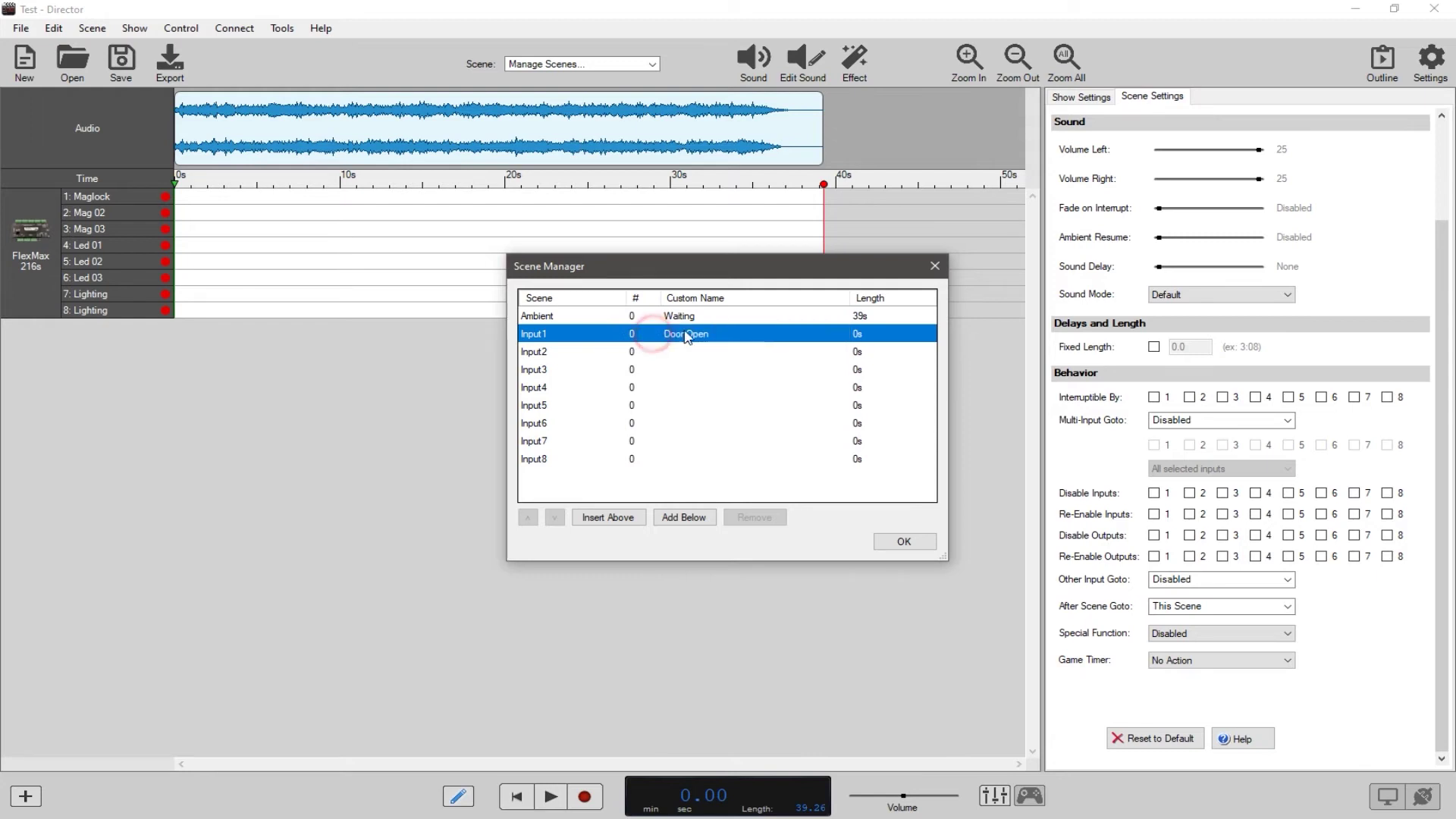
Give the Input2 scene the custom name second door and the Input3 scene the custom name 3rd door.
{"action": "double_click", "coordinate": [671, 352]}
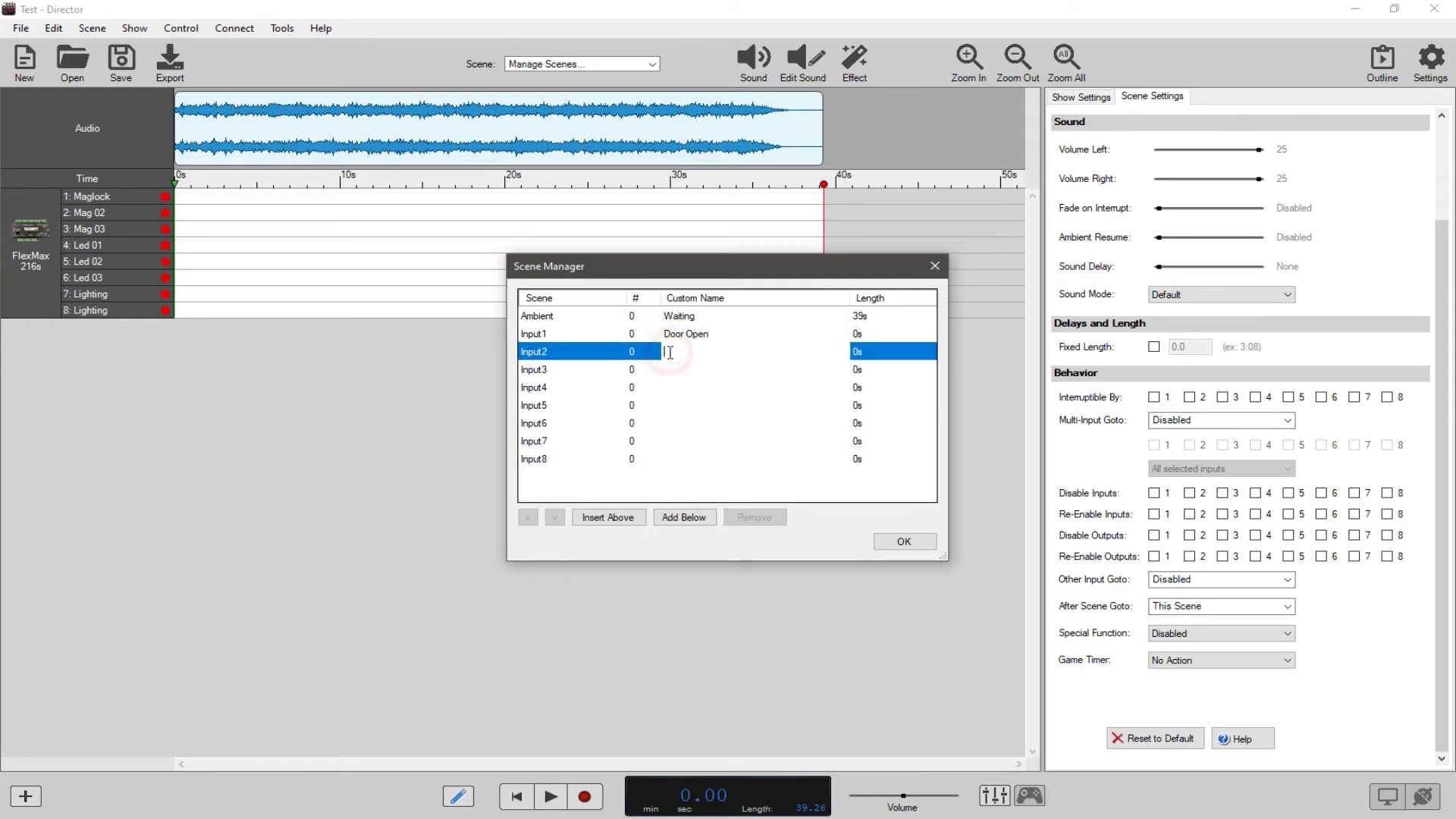
{"action": "type", "text": "second door"}
{"action": "left_click", "coordinate": [674, 368]}
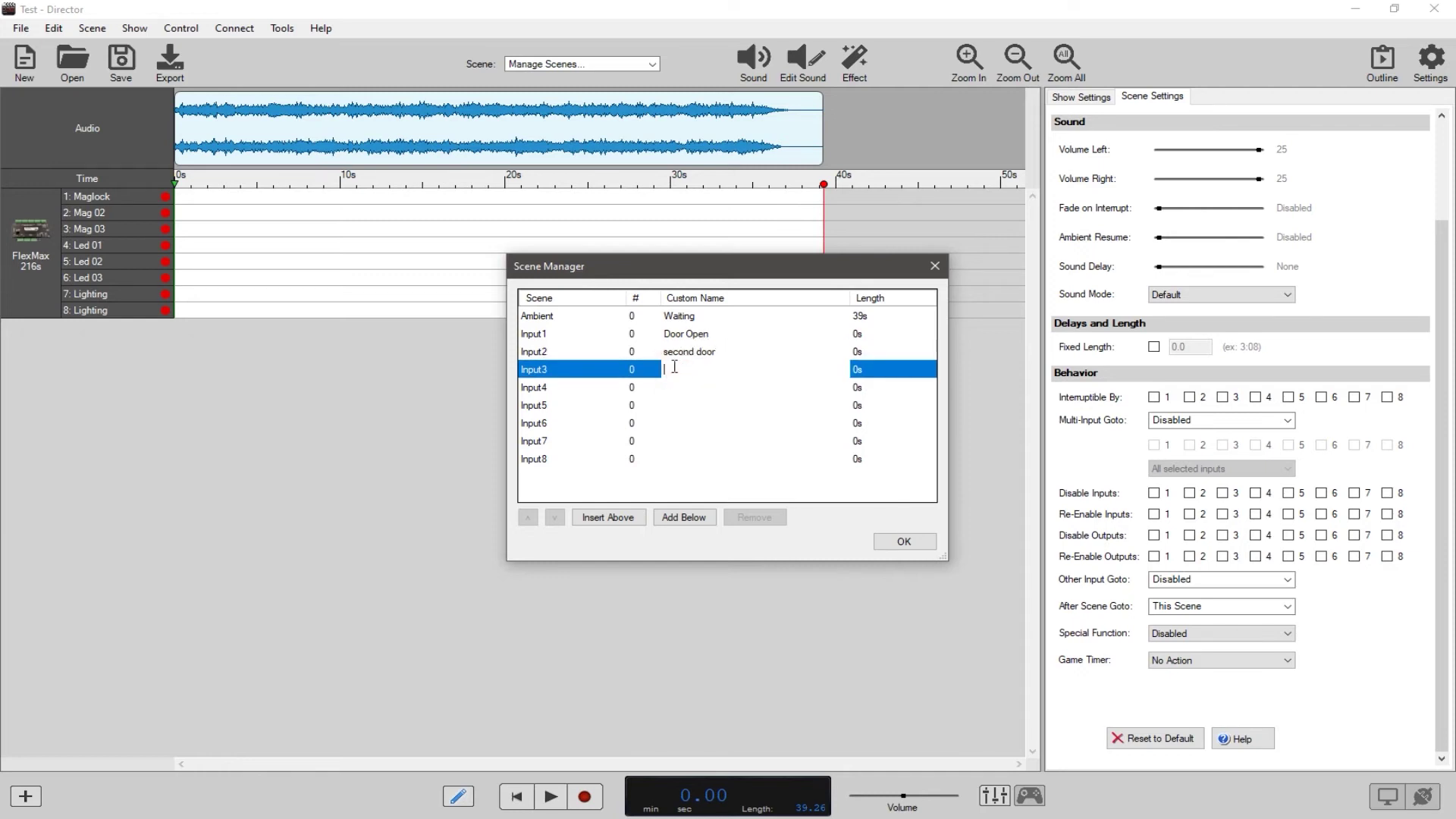
{"action": "type", "text": "3rd door"}
{"action": "left_click", "coordinate": [671, 388]}
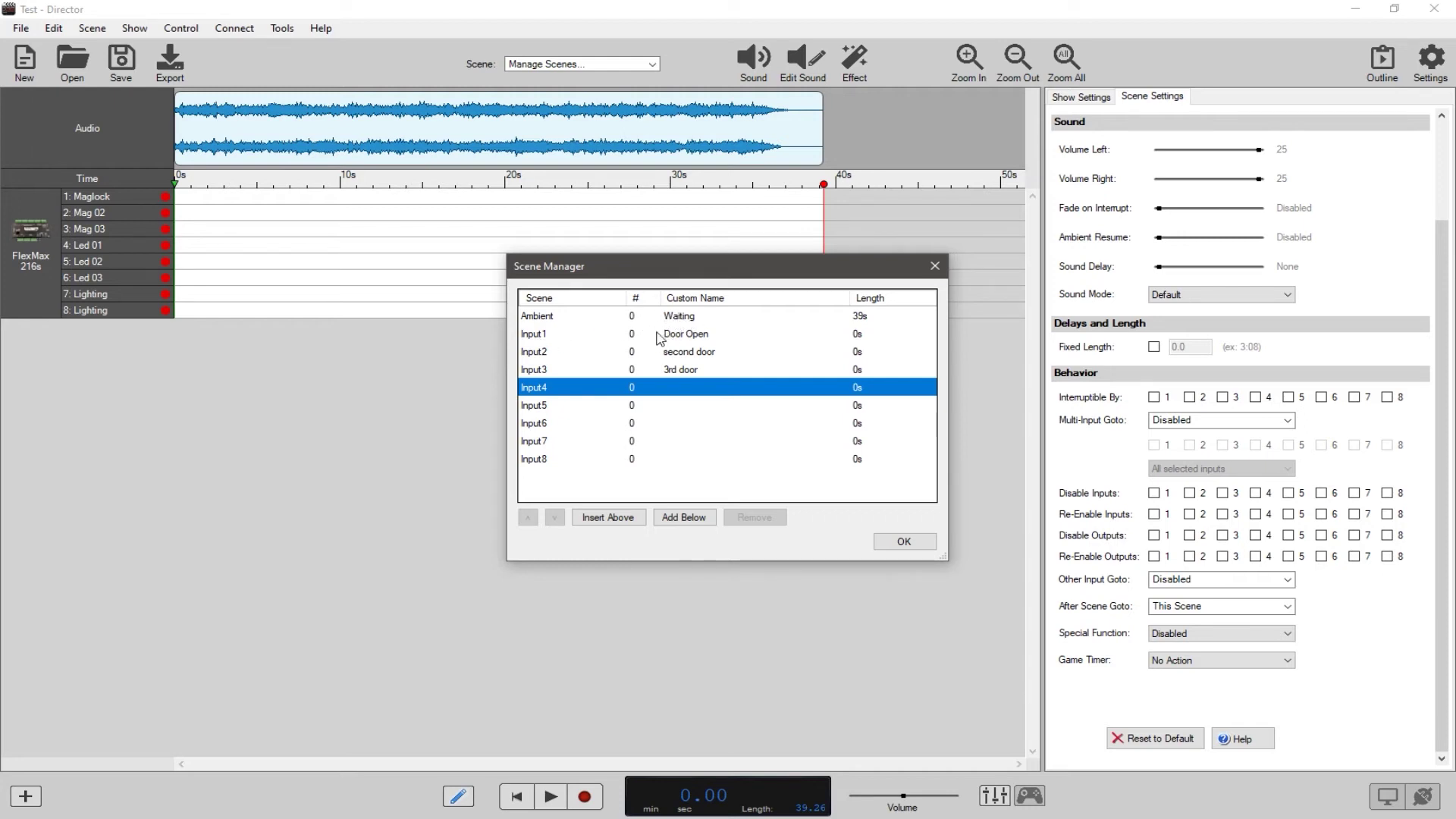
Add an extra scene below the Input1 Door Open scene and remove it again.
{"action": "left_click", "coordinate": [557, 335]}
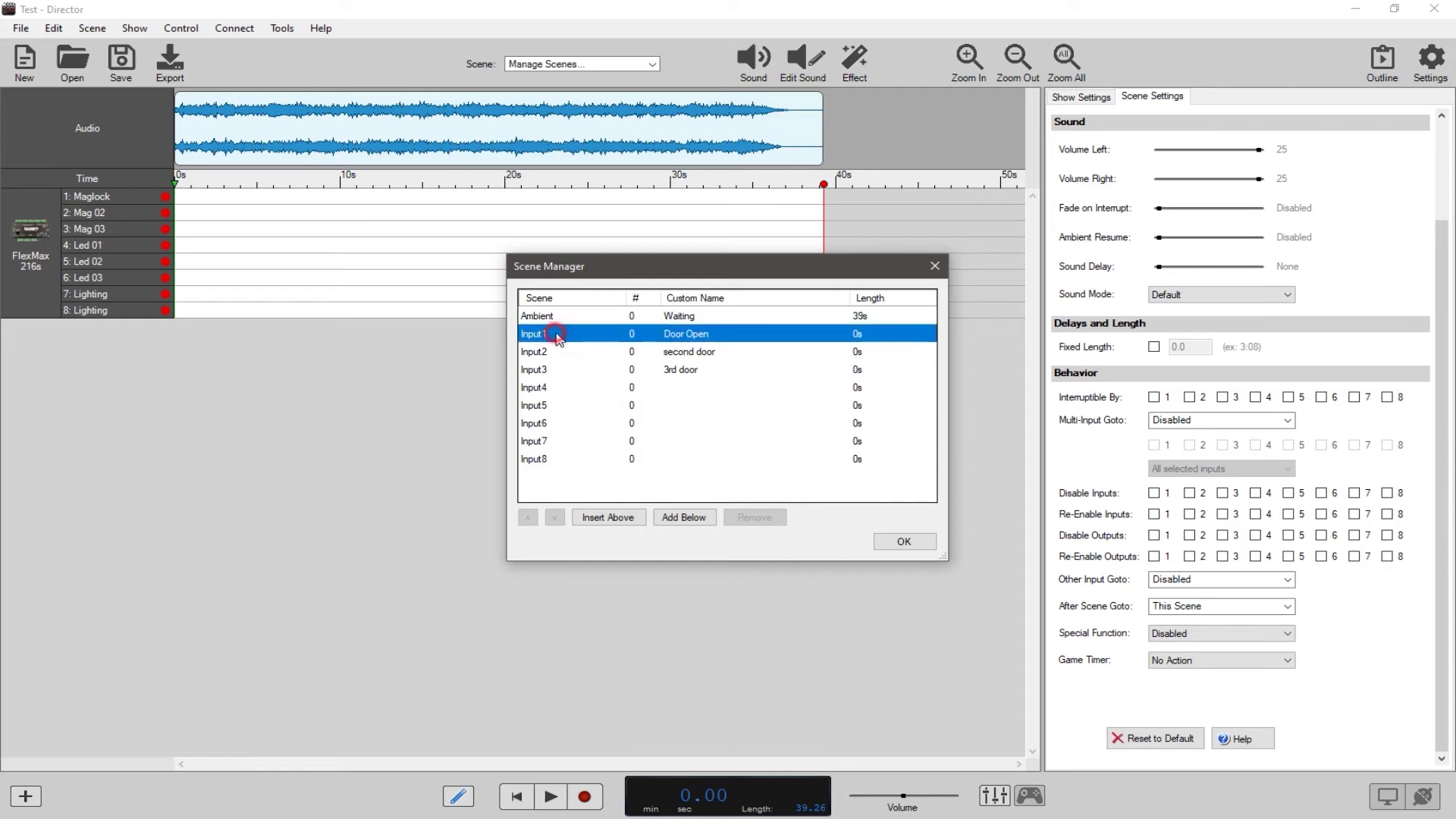
{"action": "left_click", "coordinate": [687, 519]}
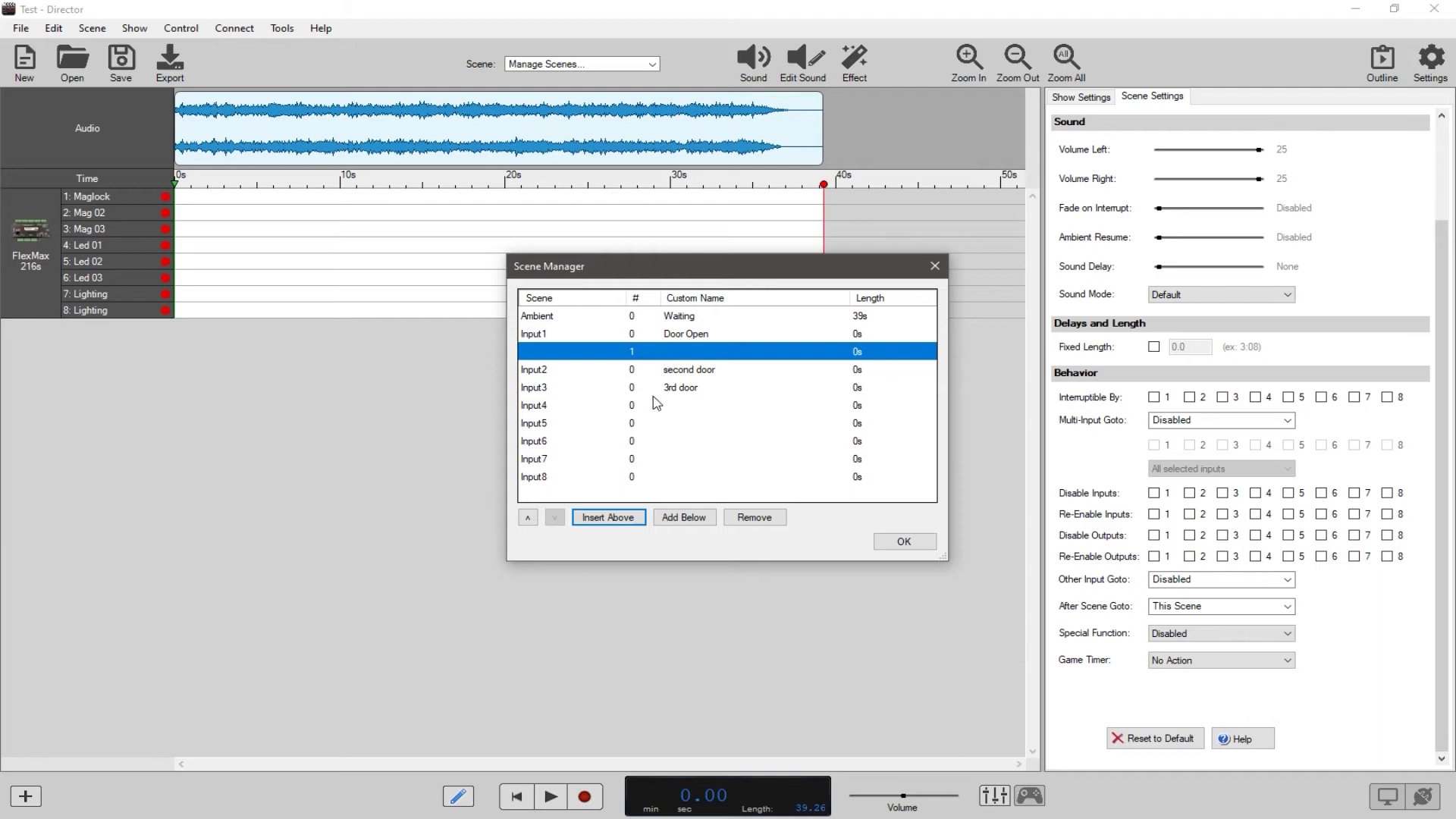
{"action": "left_click", "coordinate": [751, 519]}
{"action": "left_click", "coordinate": [775, 485]}
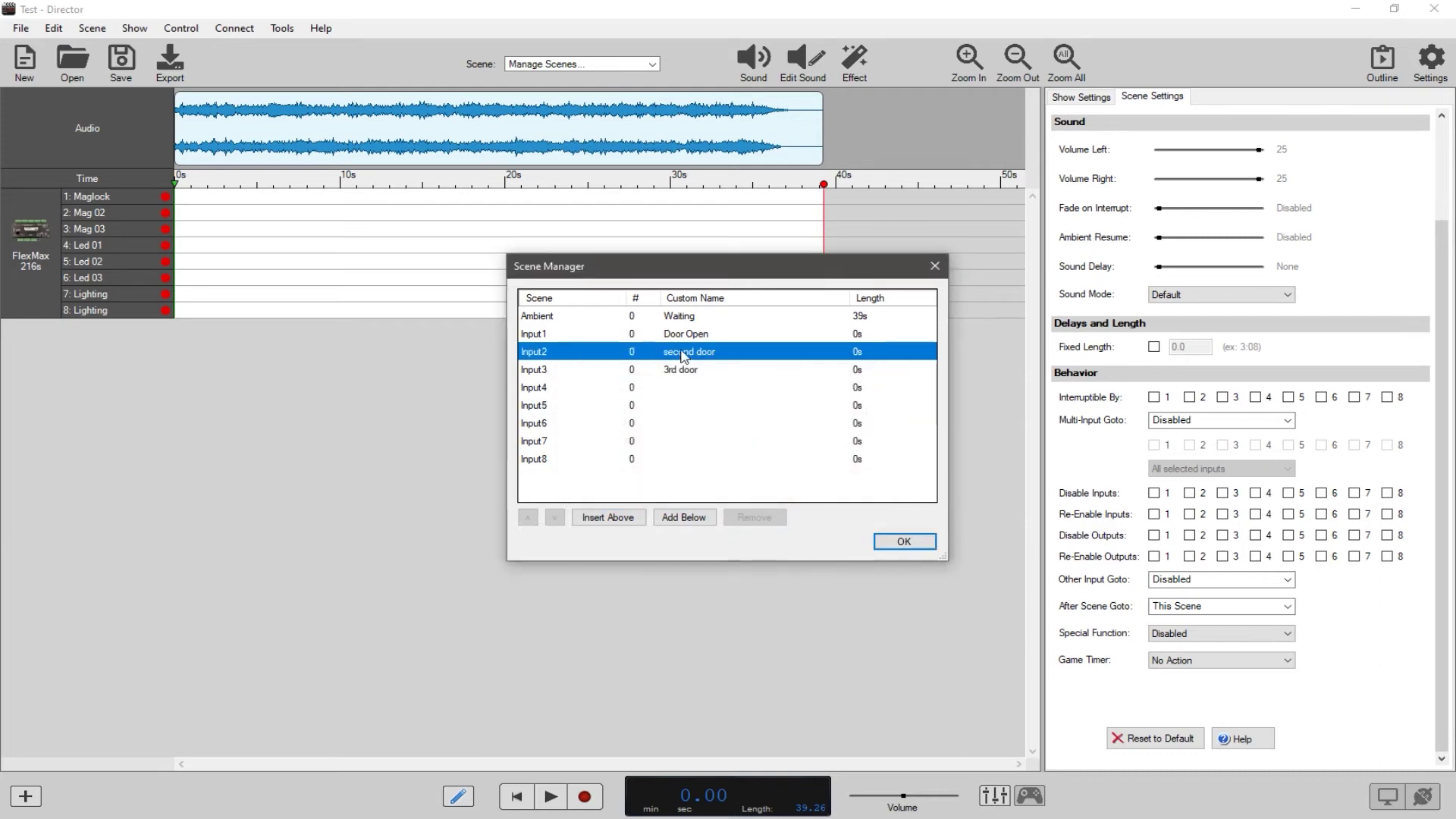
Confirm the custom scene names and close the Scene Manager.
{"action": "left_click", "coordinate": [910, 544]}
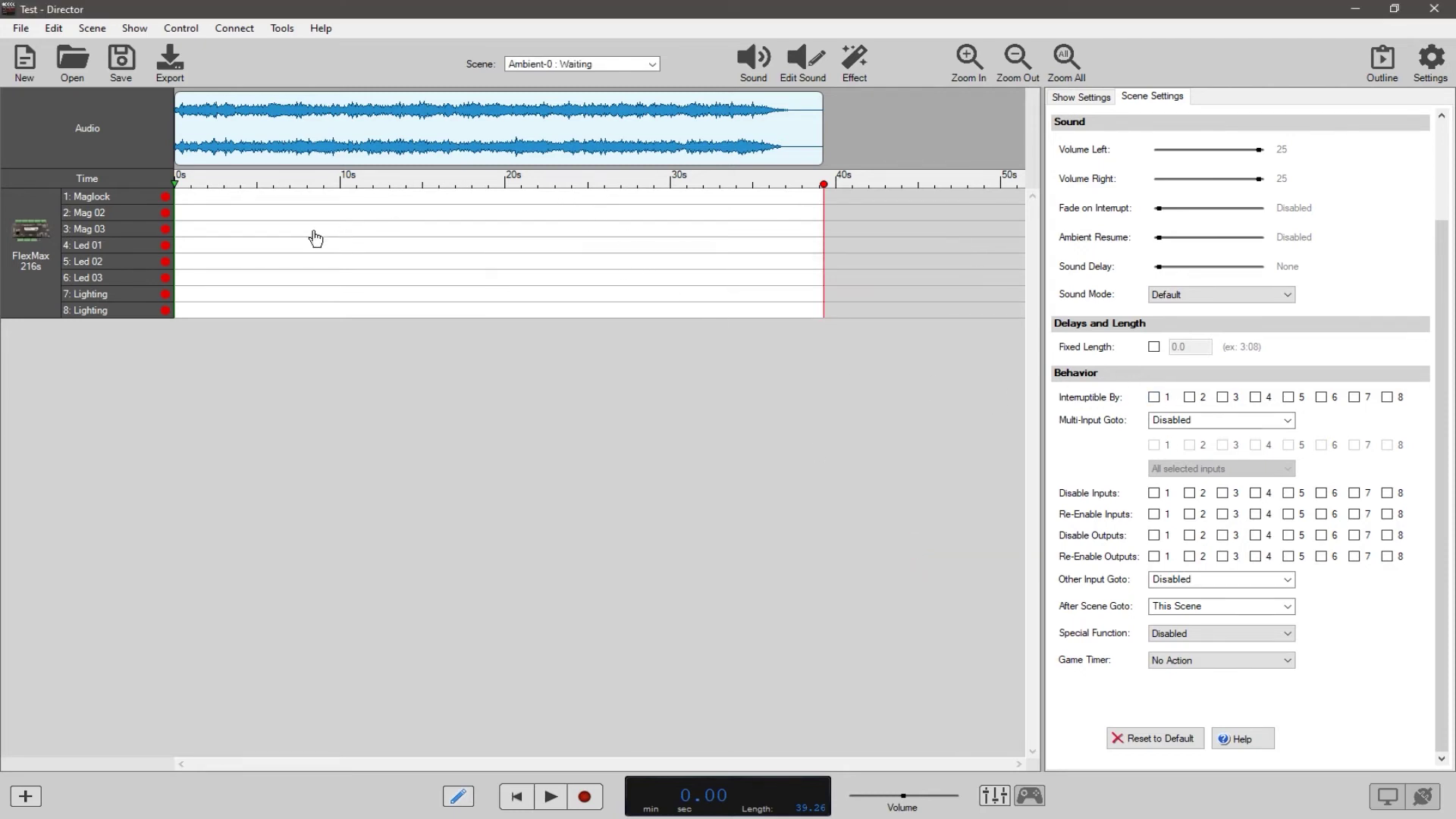
Switch to the Input1 Door Open scene and return to the Ambient Waiting scene.
{"action": "left_click", "coordinate": [616, 63]}
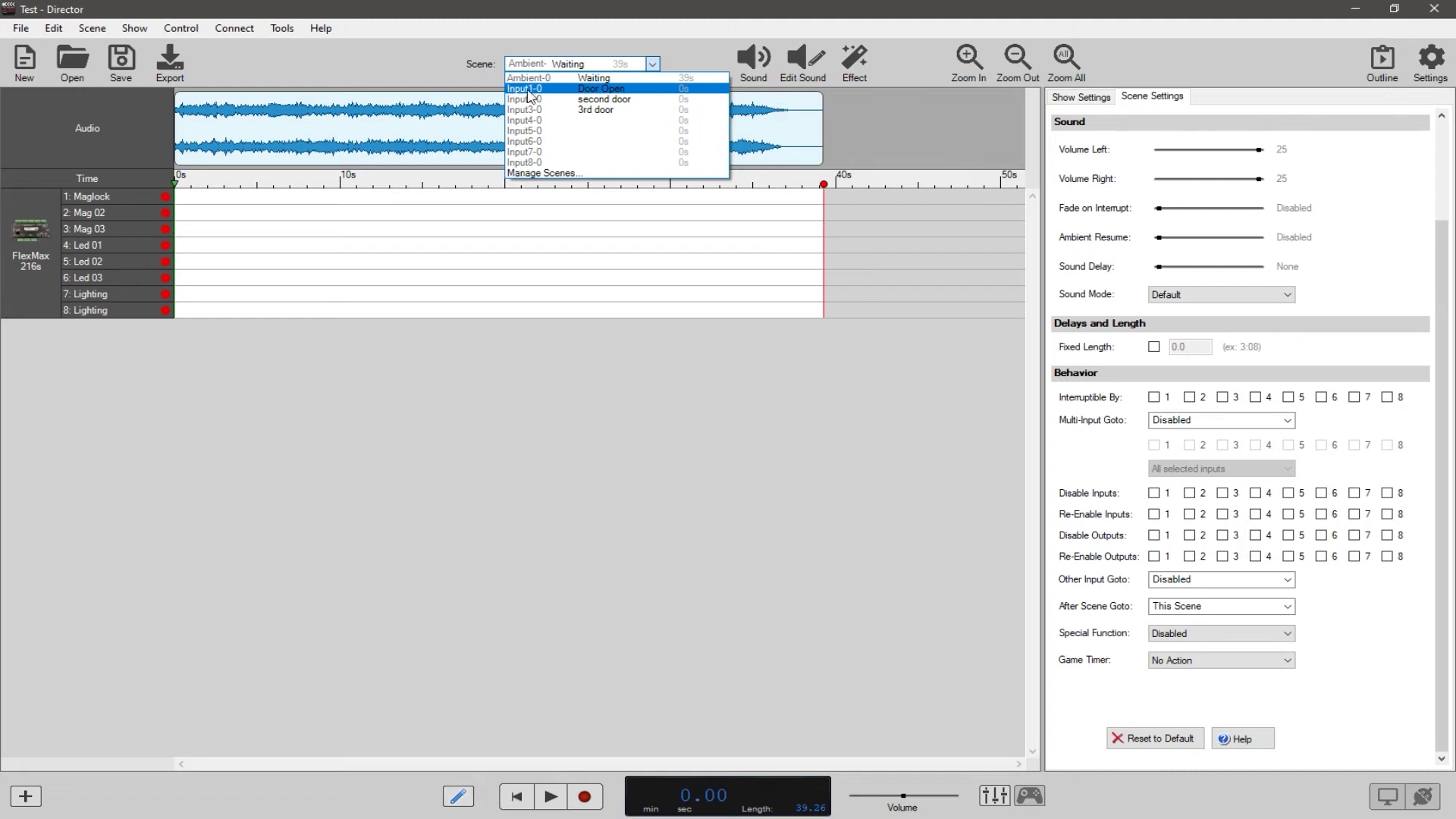
{"action": "left_click", "coordinate": [538, 28]}
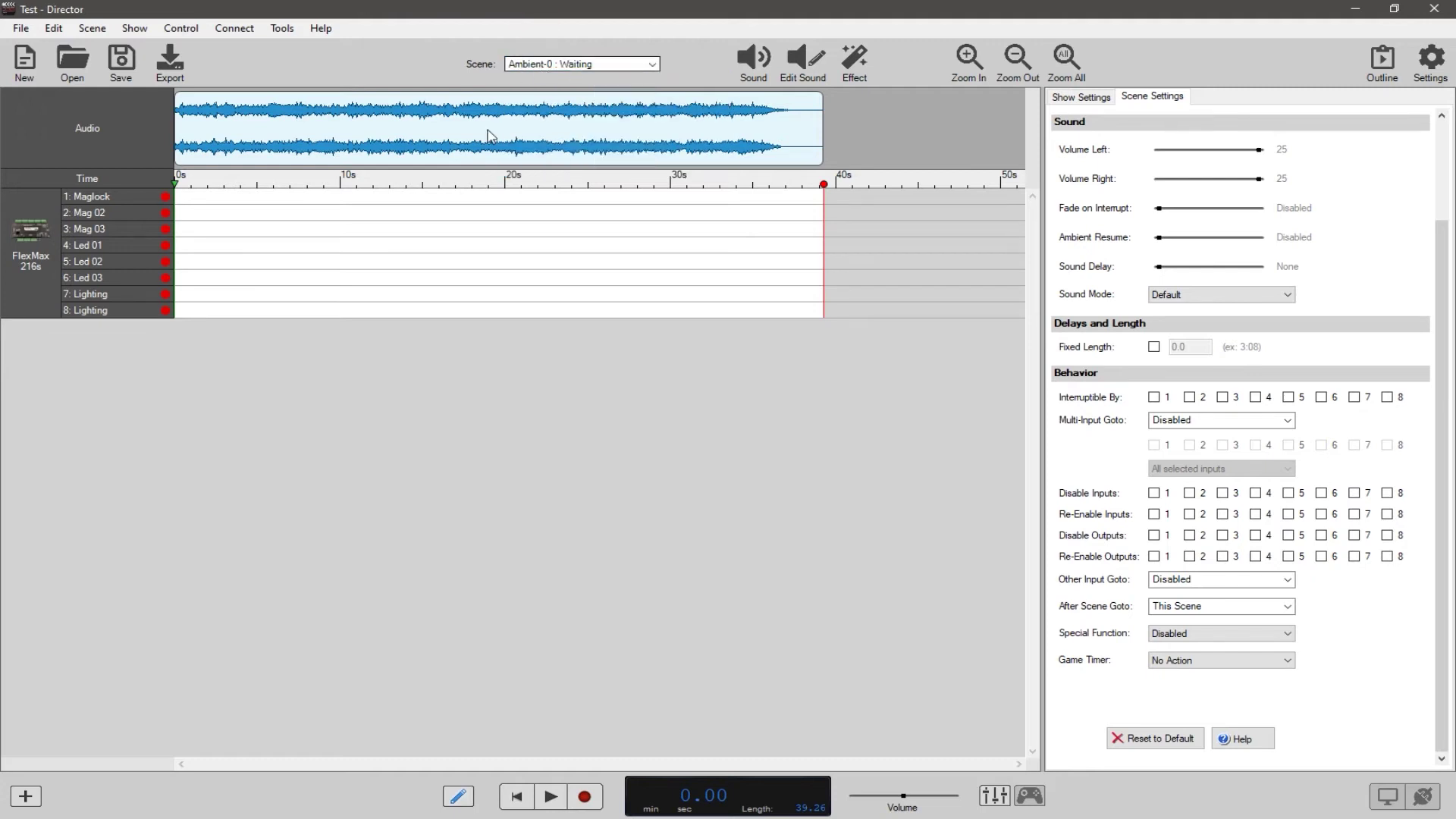
{"action": "left_click", "coordinate": [582, 65]}
{"action": "left_click", "coordinate": [576, 88]}
{"action": "left_click", "coordinate": [582, 64]}
{"action": "left_click", "coordinate": [582, 79]}
Make the Ambient Waiting scene interruptible by input 1.
{"action": "mouse_move", "coordinate": [1154, 401]}
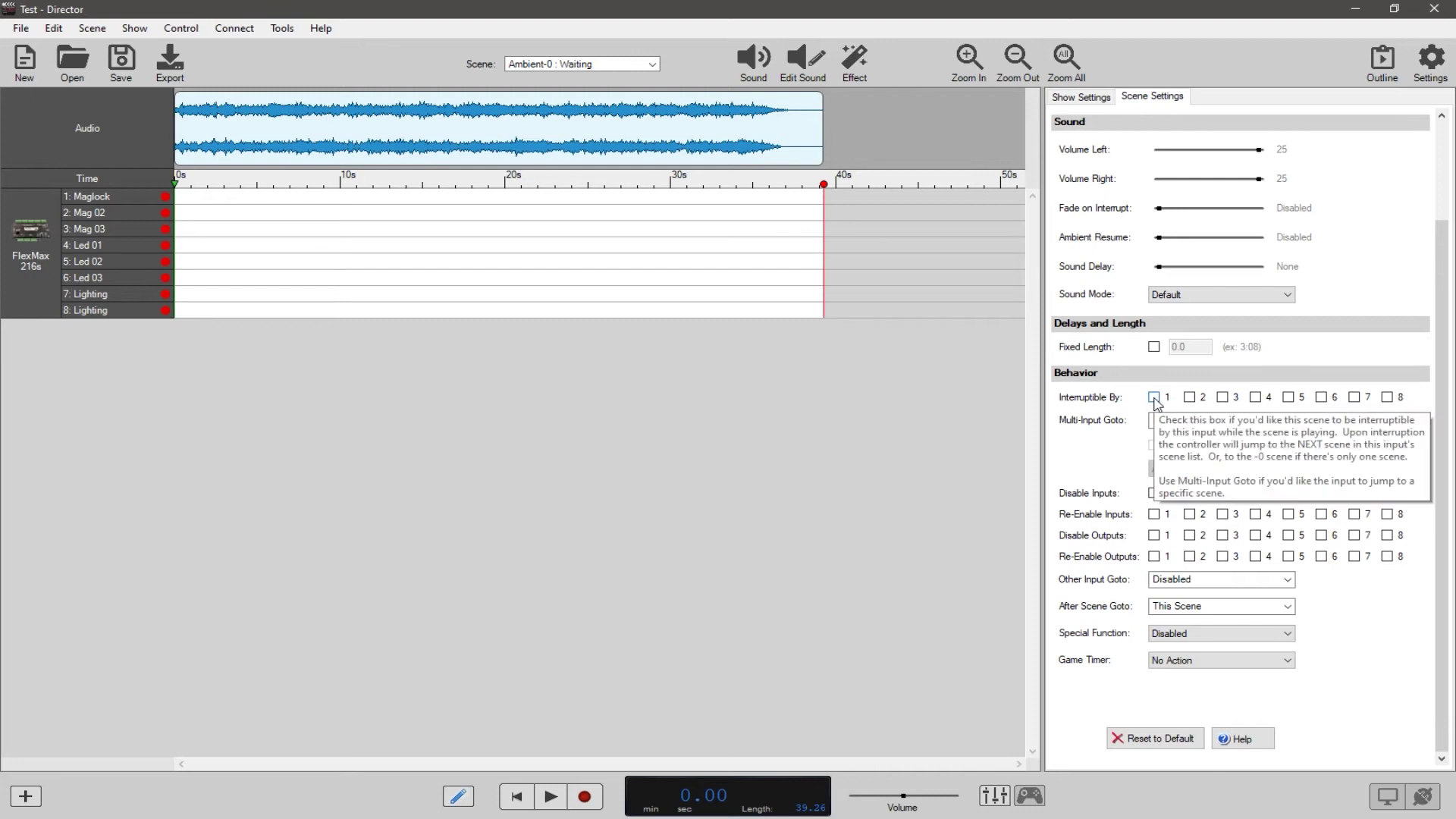
{"action": "left_click", "coordinate": [1154, 397]}
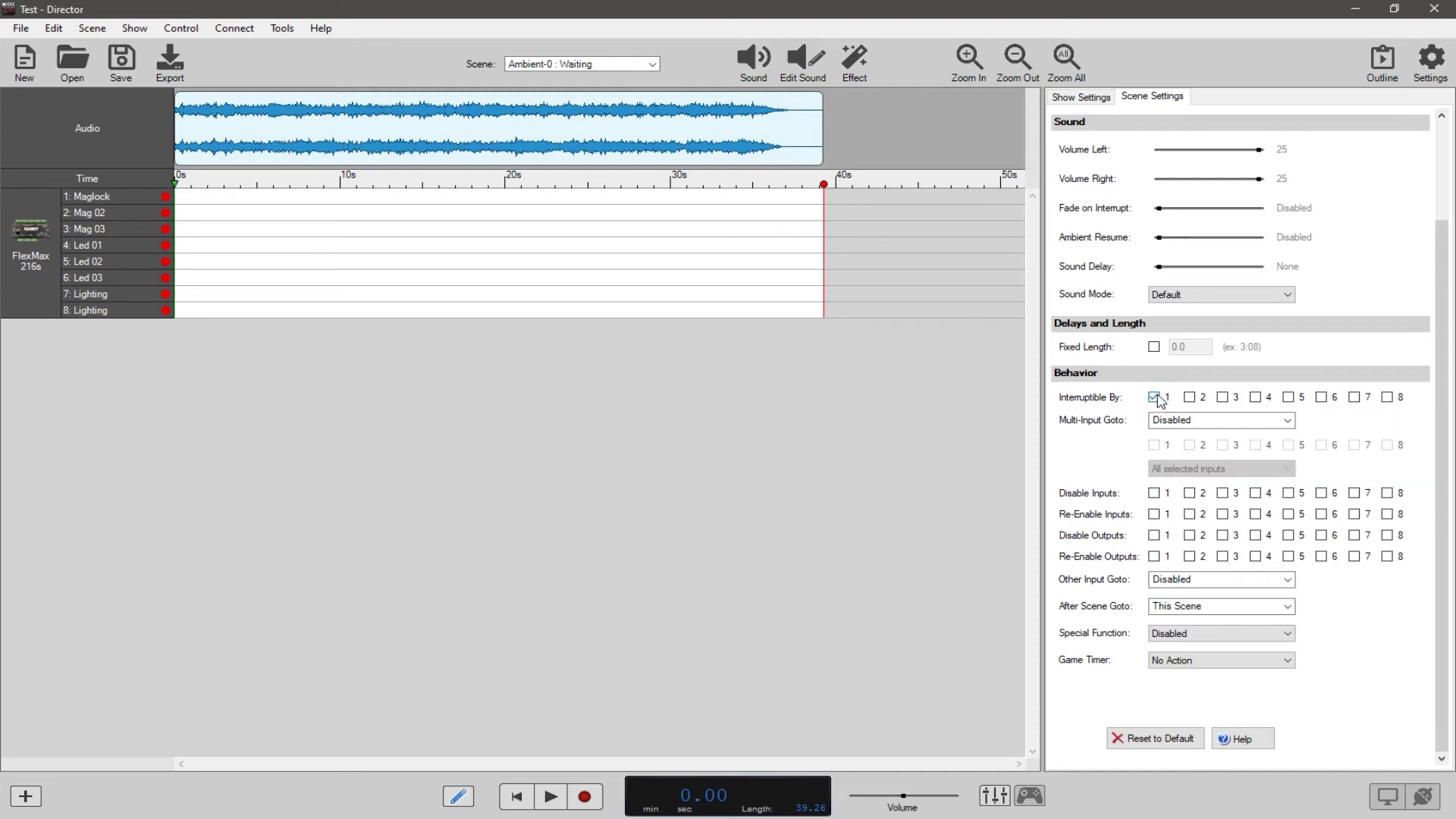
Switch to the Input1 Door Open scene for editing.
{"action": "left_click", "coordinate": [609, 64]}
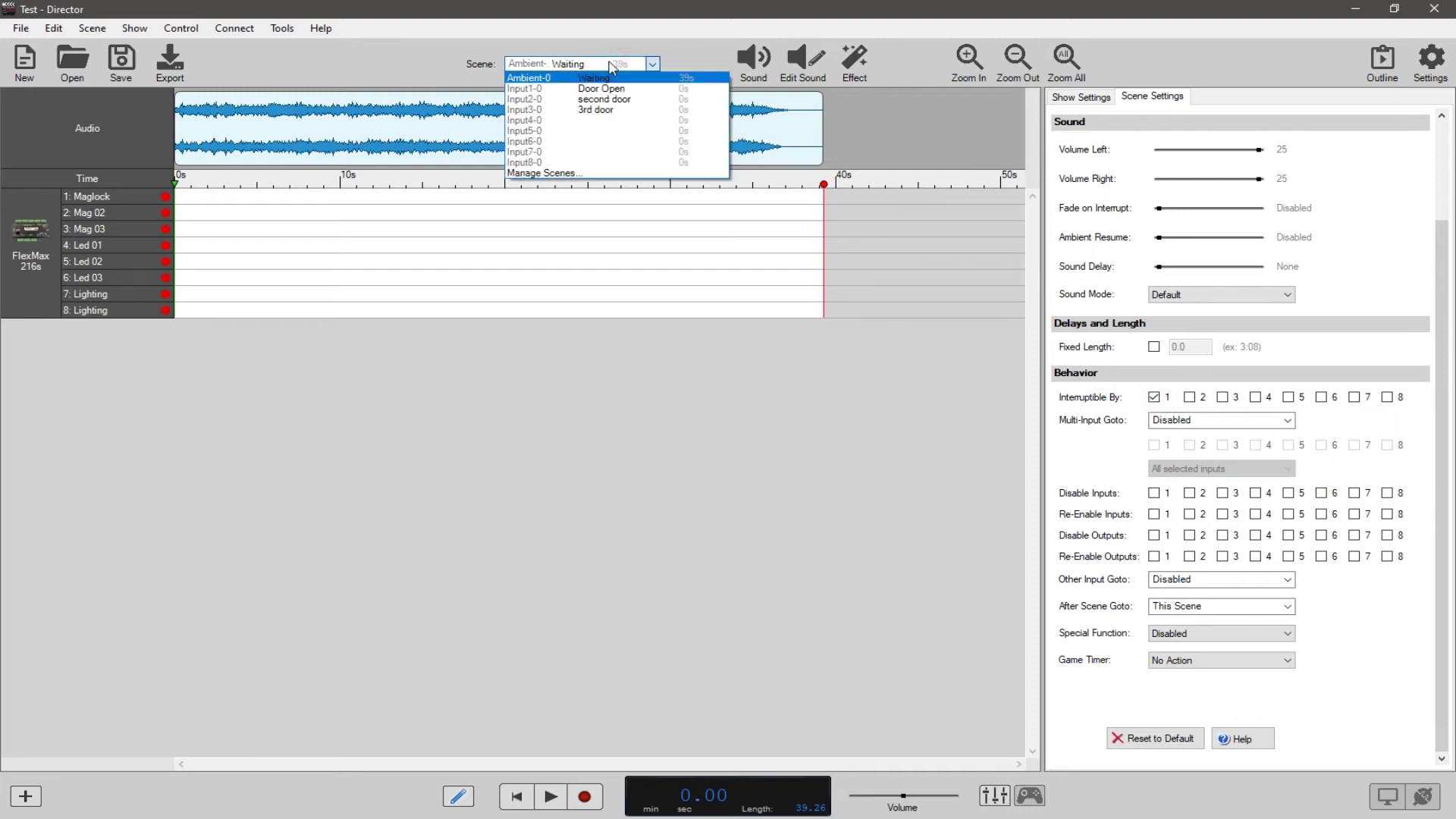
{"action": "left_click", "coordinate": [537, 82]}
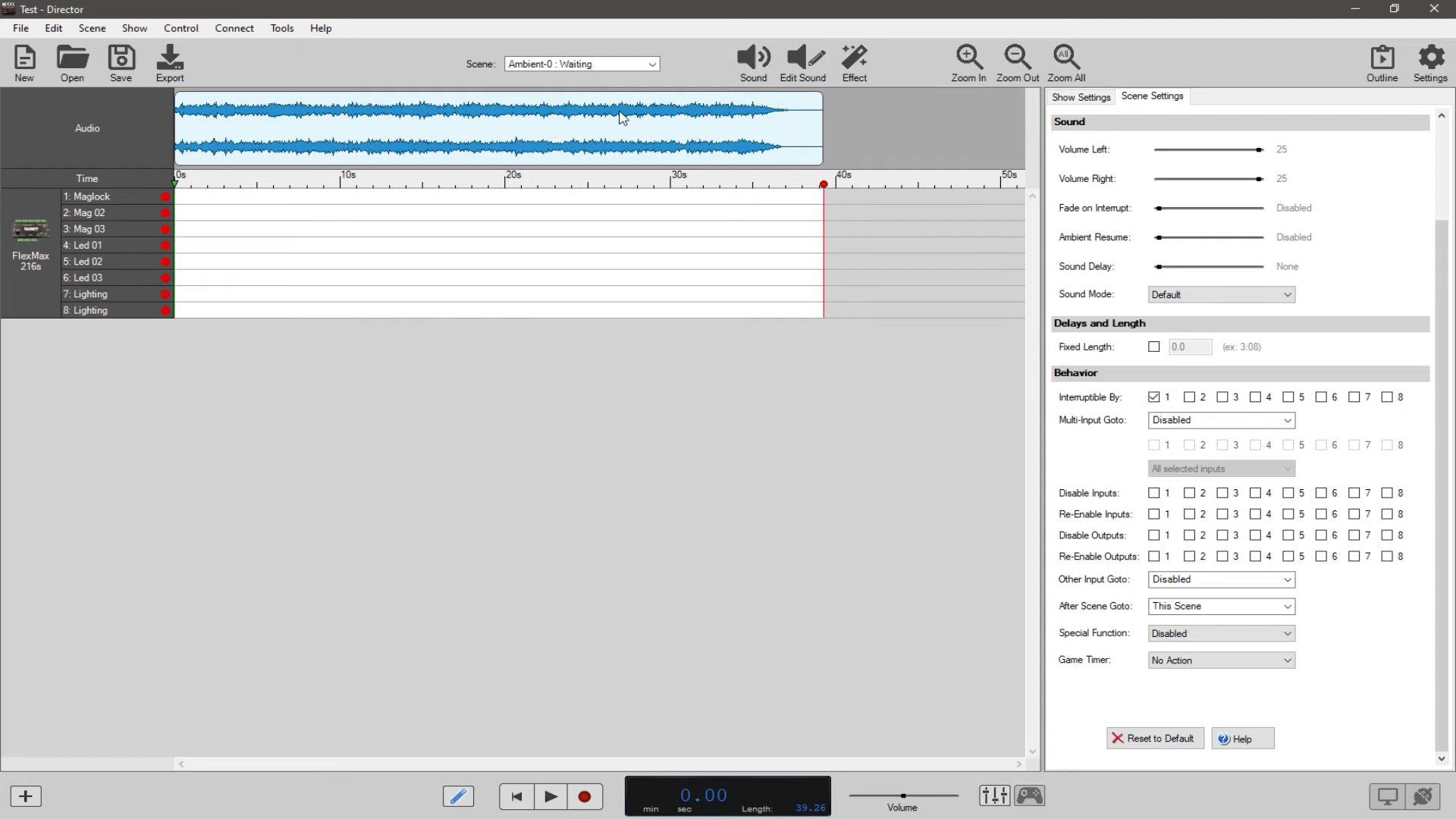
{"action": "left_click", "coordinate": [604, 65]}
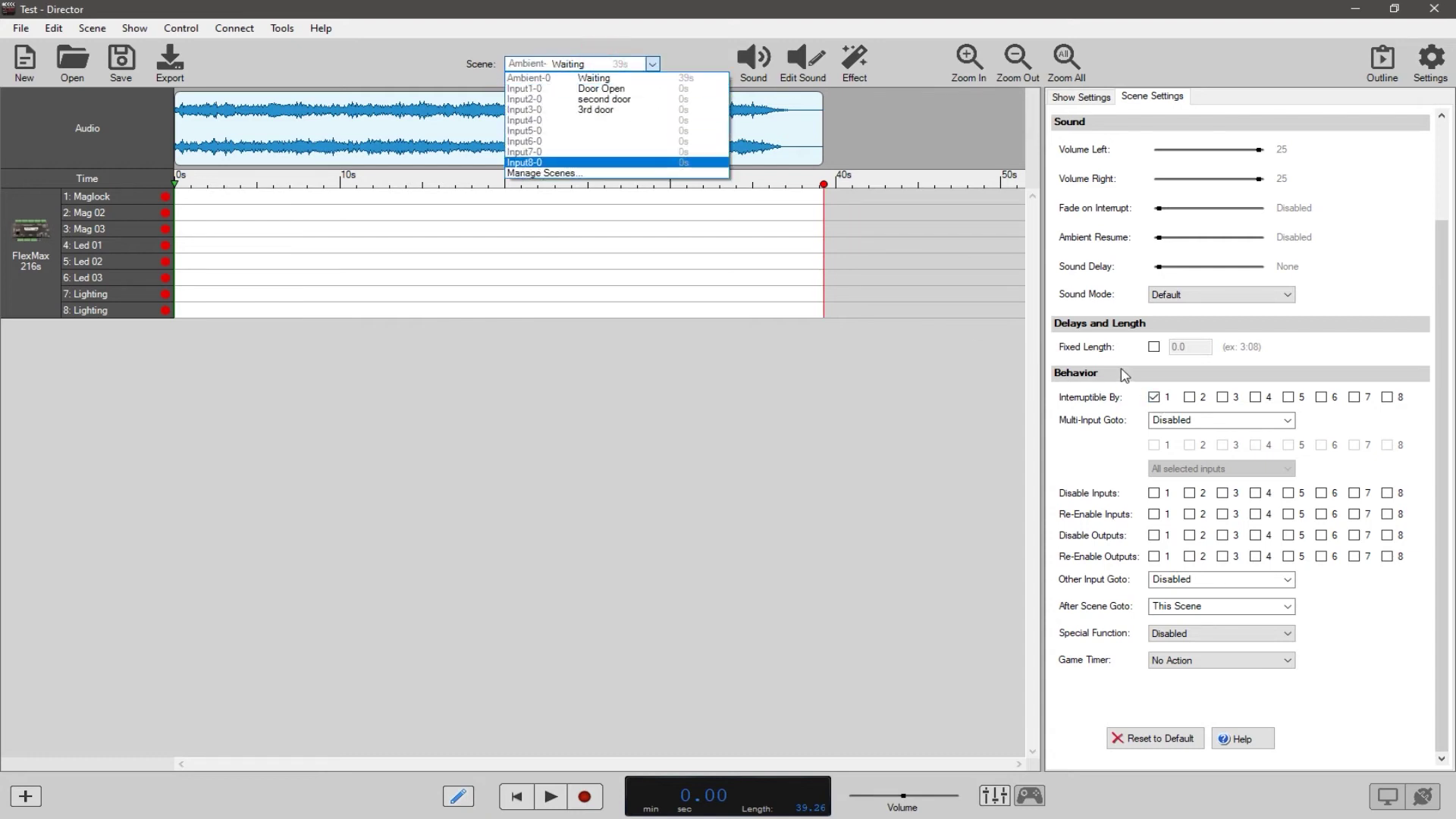
{"action": "left_click", "coordinate": [595, 89]}
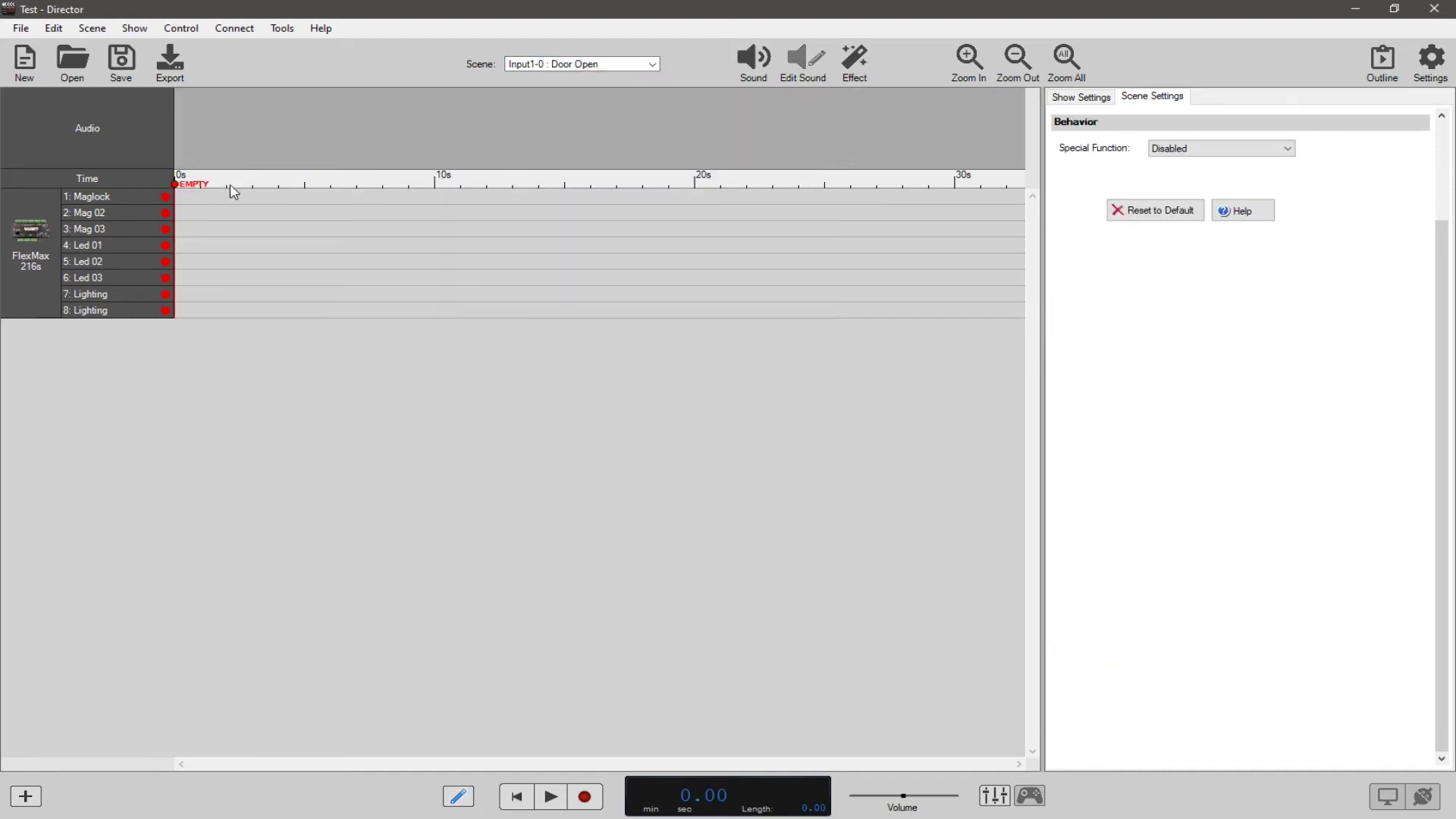
Add the Echo impact sound, match the scene length to it, and turn on Led 01 for the whole scene.
{"action": "left_click", "coordinate": [754, 60]}
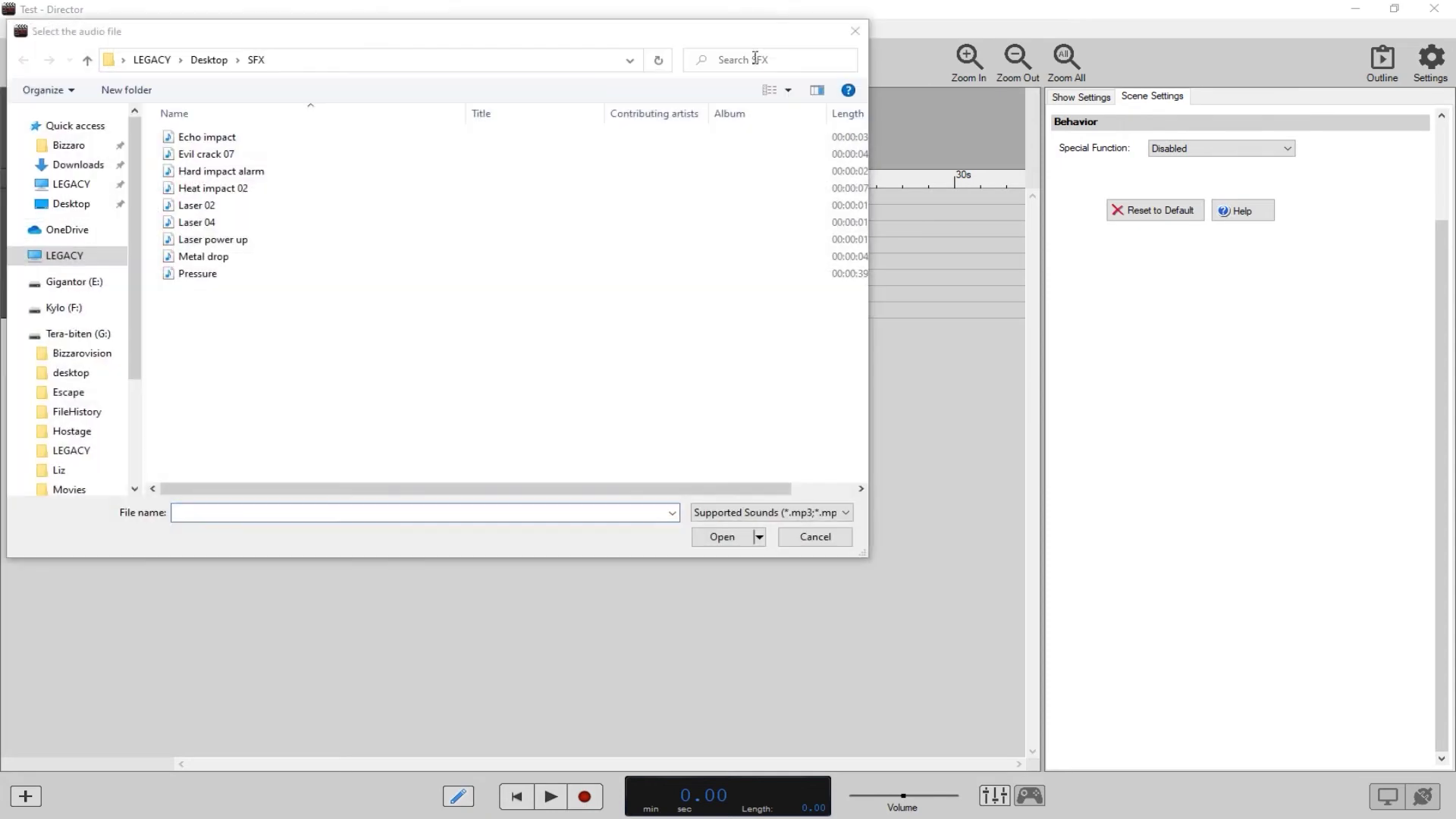
{"action": "double_click", "coordinate": [213, 141]}
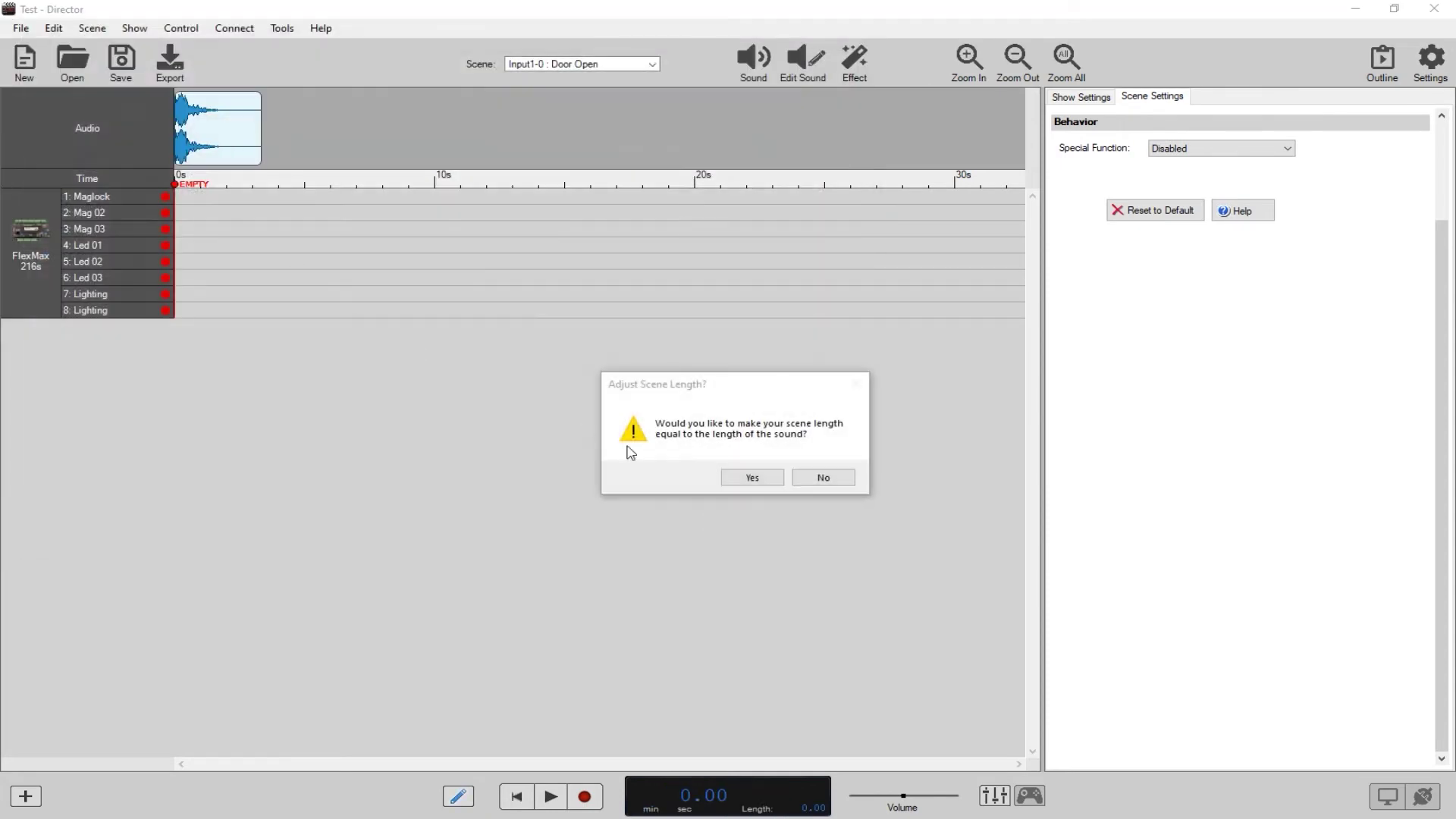
{"action": "left_click", "coordinate": [749, 477]}
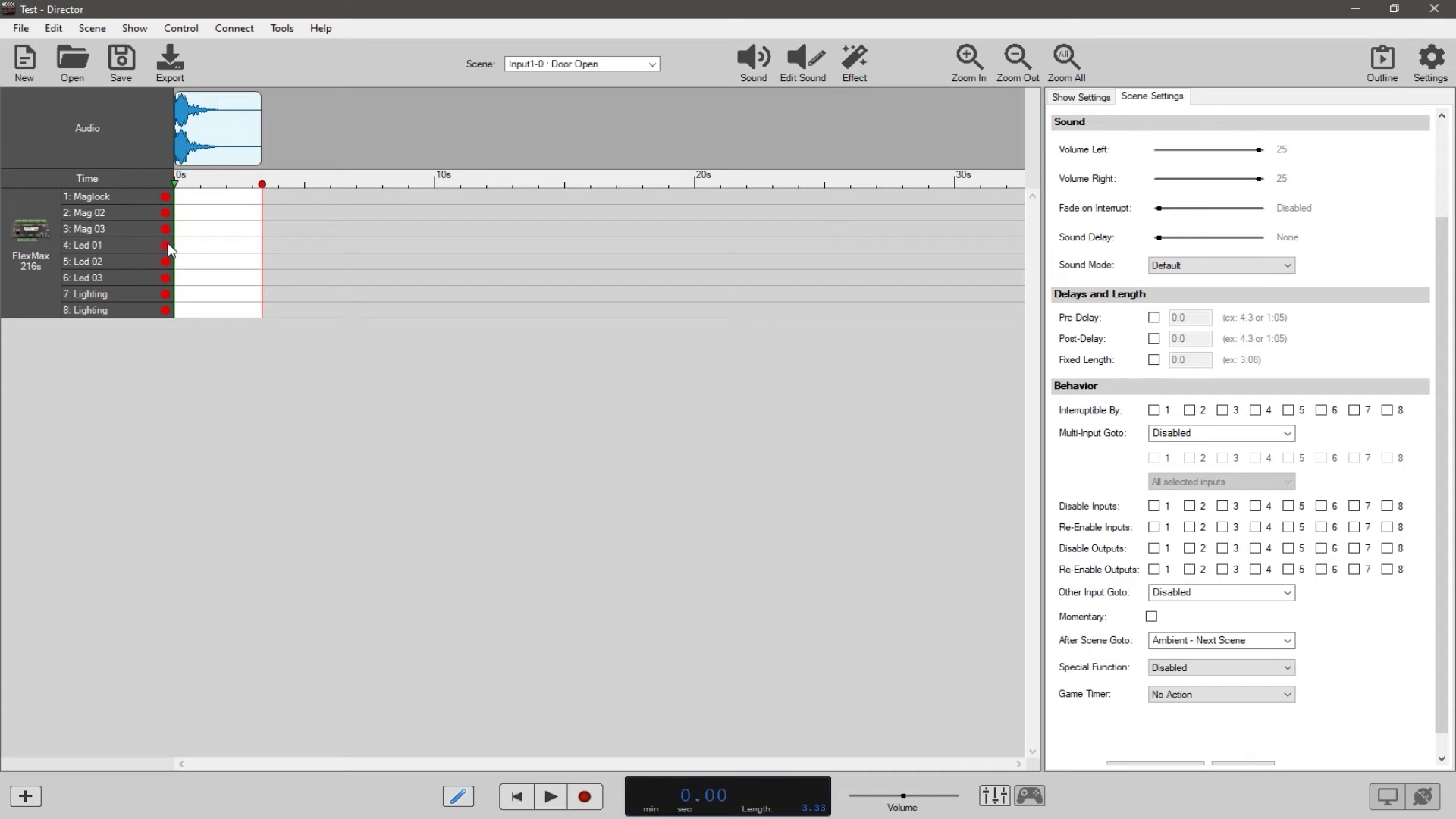
{"action": "left_click_drag", "start_coordinate": [178, 252], "coordinate": [263, 256]}
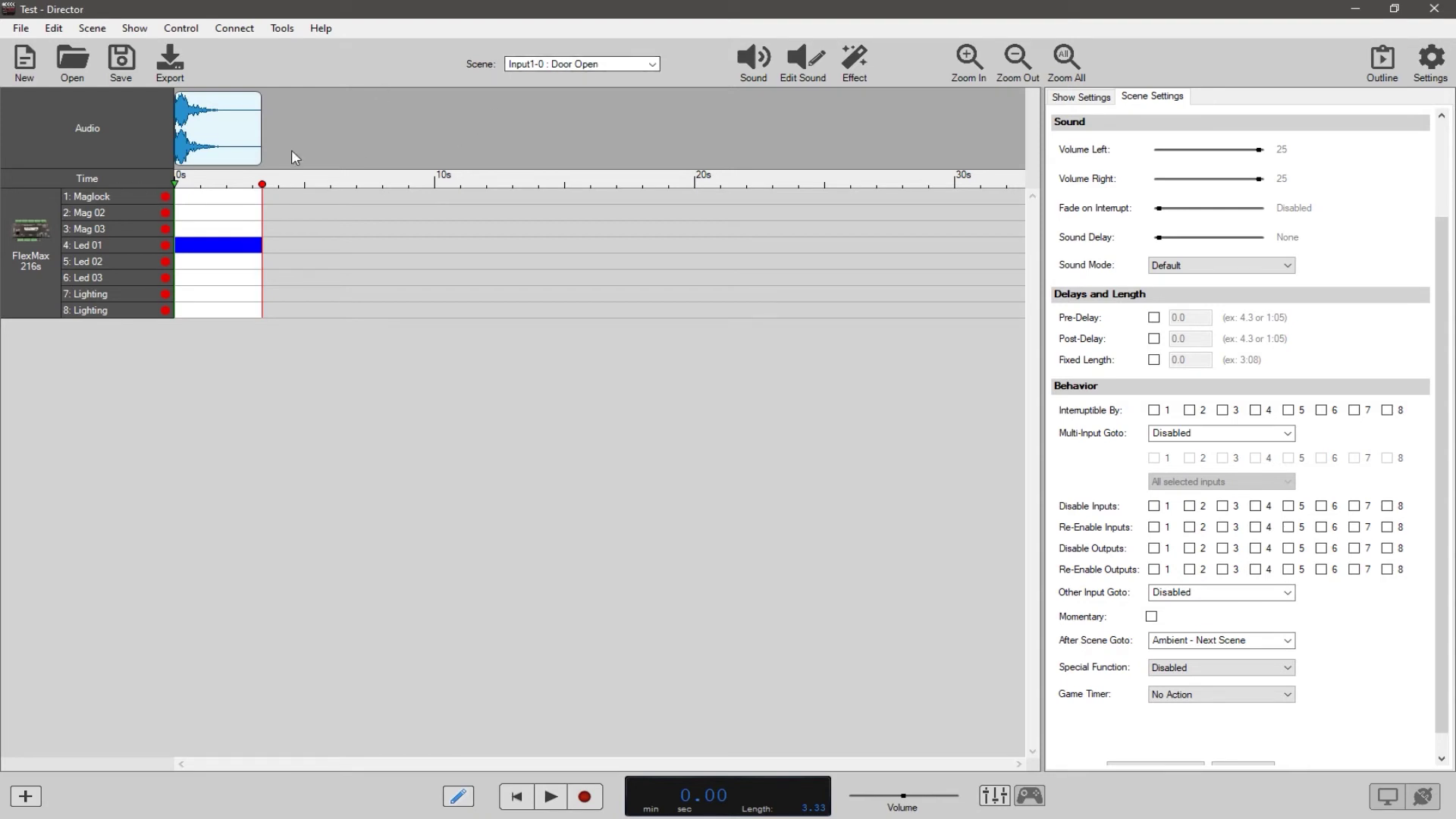
Review the inverted outputs in the show settings and compare the Ambient Waiting scene with the Input1 Door Open scene.
{"action": "left_click", "coordinate": [1082, 97]}
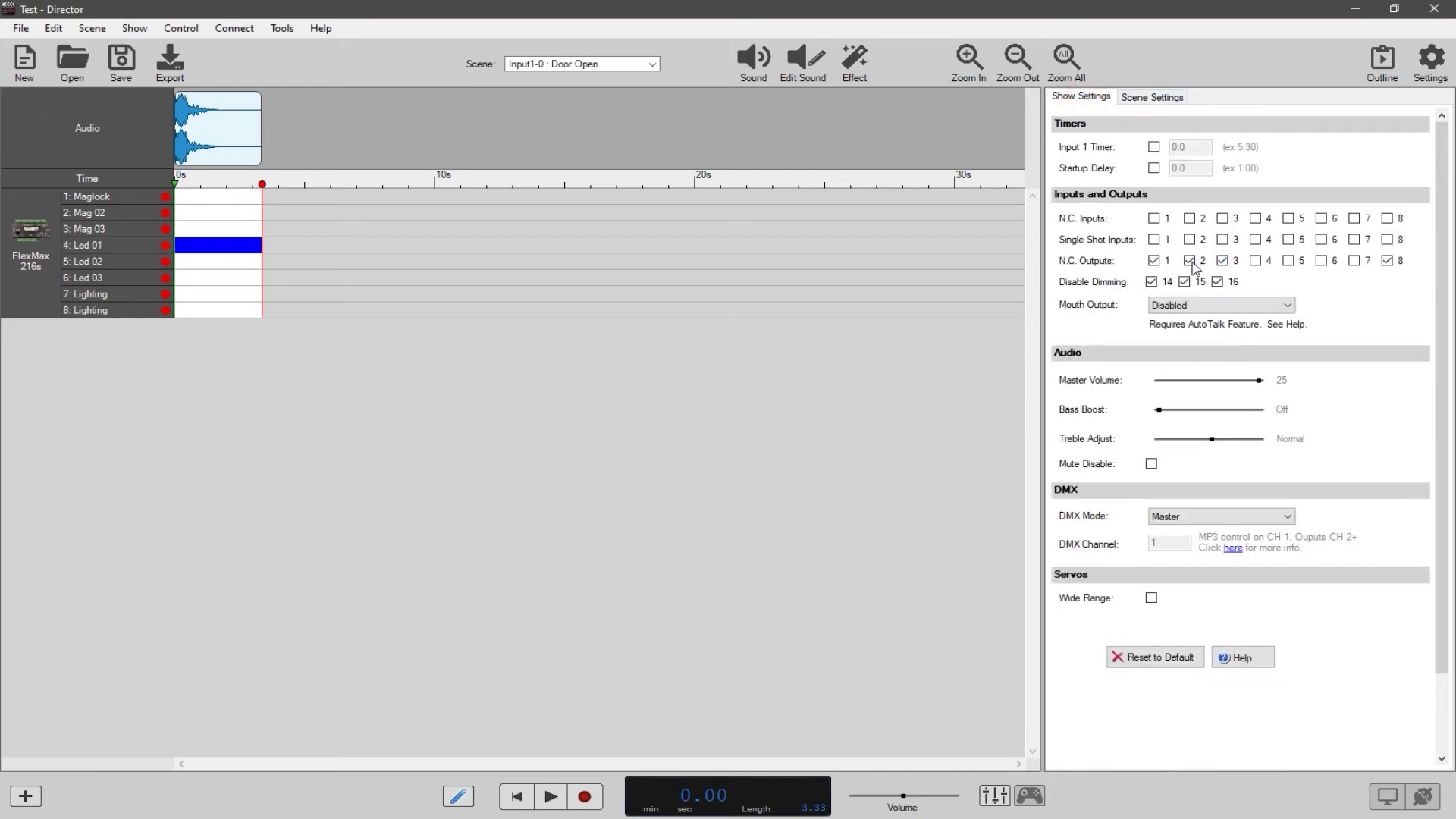
{"action": "left_click", "coordinate": [597, 65]}
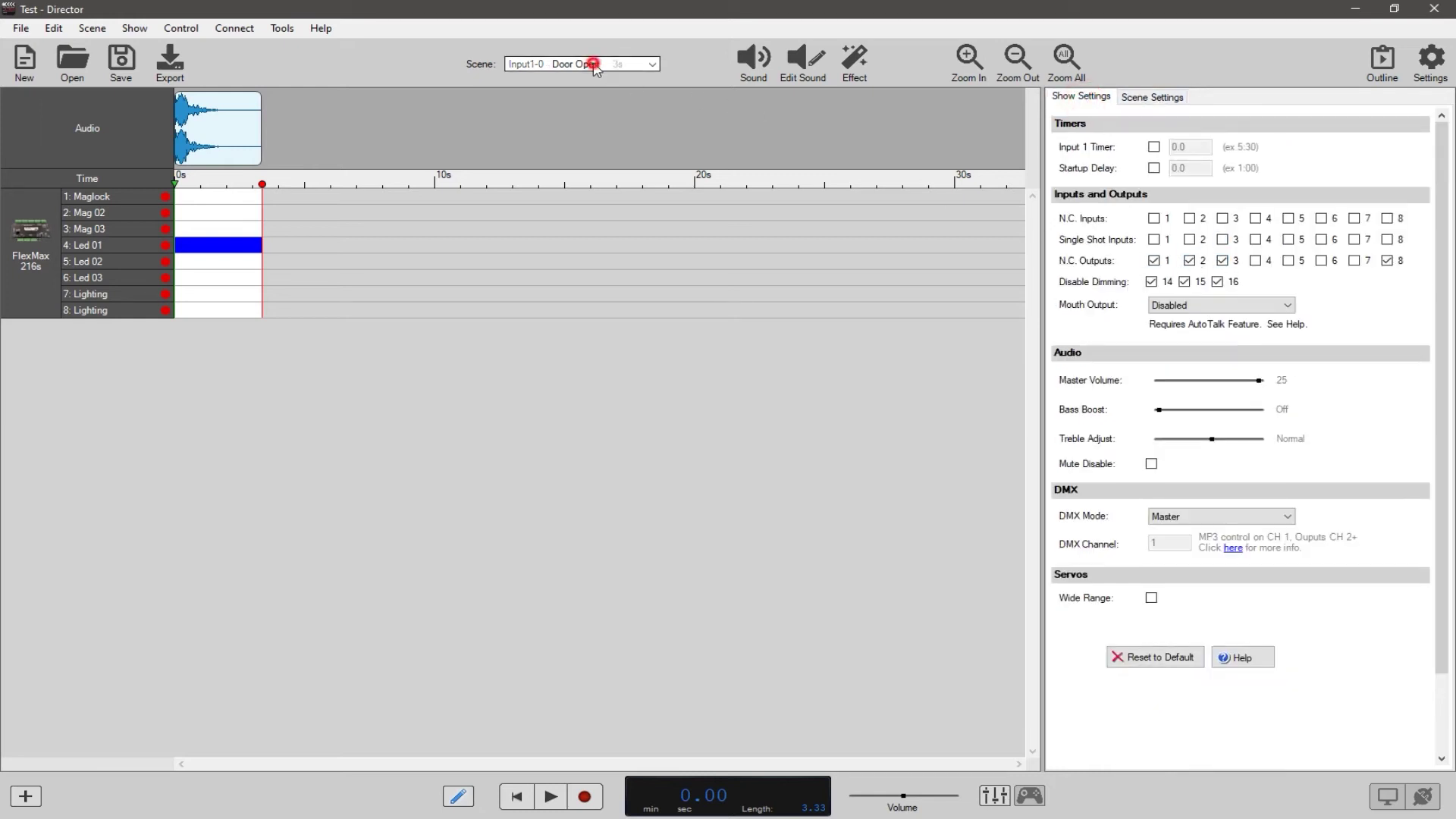
{"action": "left_click", "coordinate": [595, 84]}
{"action": "left_click", "coordinate": [606, 64]}
{"action": "left_click", "coordinate": [583, 90]}
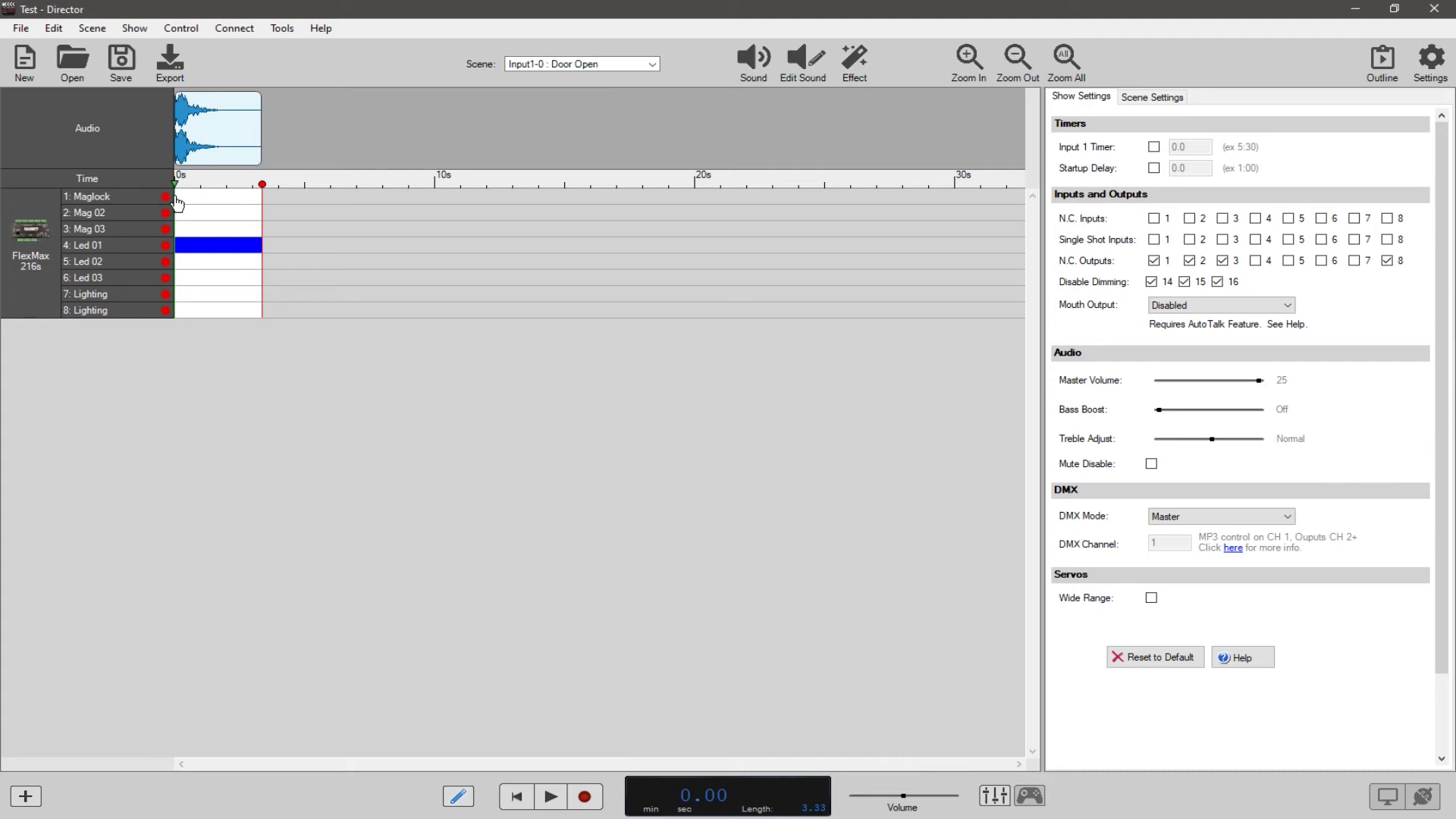
Turn on the Maglock output for the entire length of the Door Open scene.
{"action": "left_click_drag", "start_coordinate": [177, 201], "coordinate": [253, 202]}
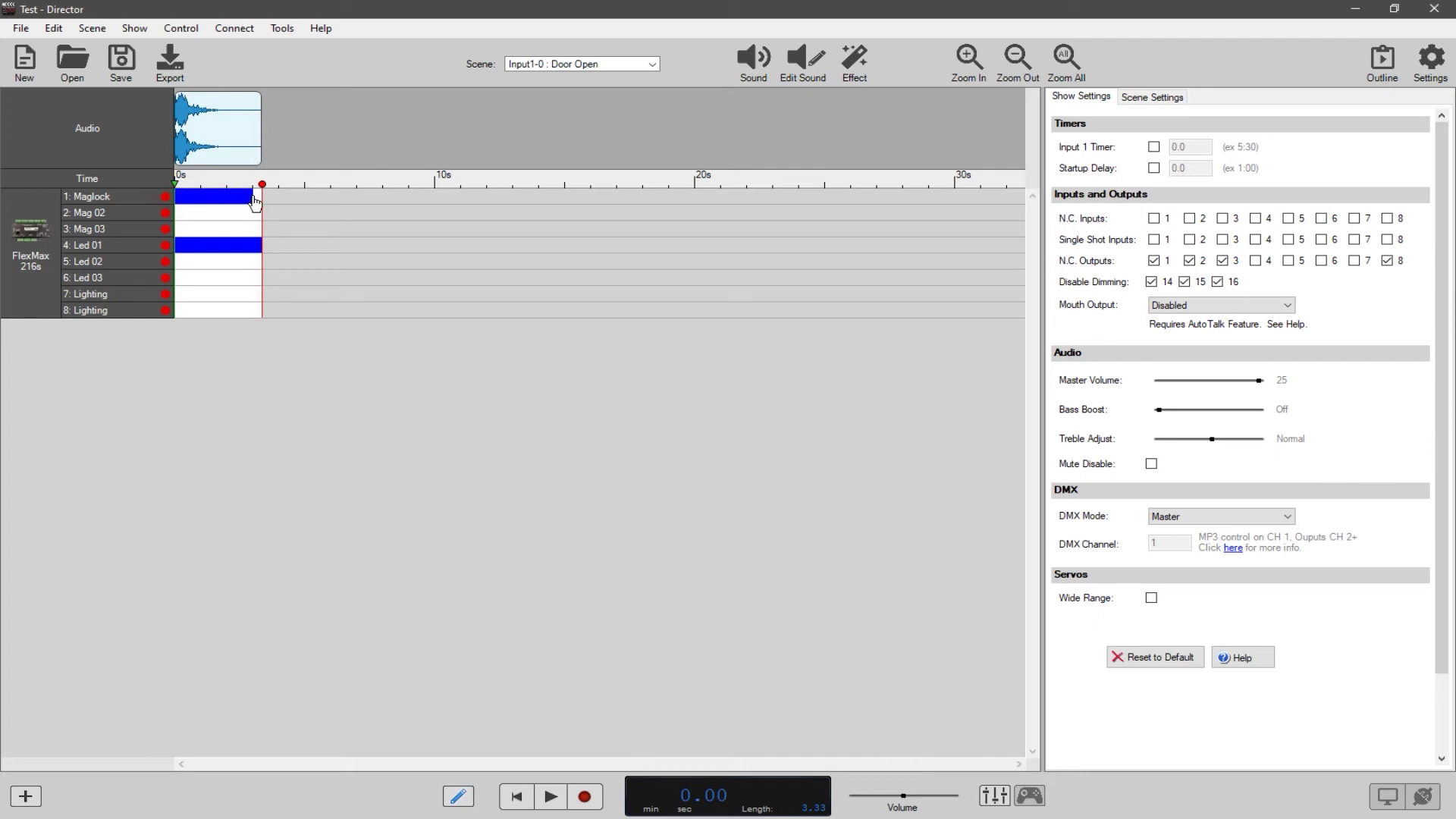
{"action": "key", "text": "ctrl+z"}
{"action": "left_click", "coordinate": [149, 203]}
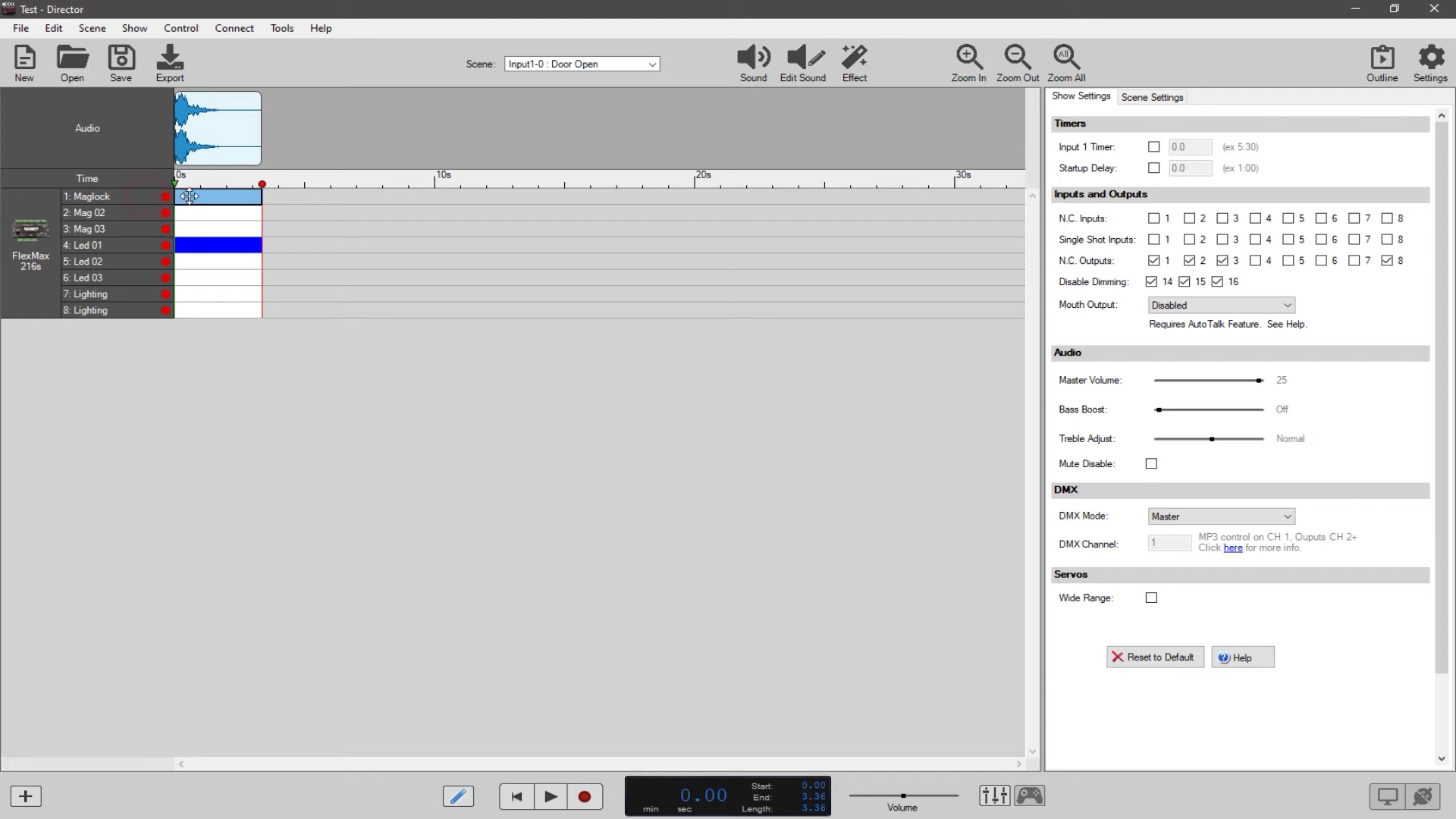
{"action": "right_click", "coordinate": [196, 197]}
{"action": "left_click", "coordinate": [207, 202]}
{"action": "left_click", "coordinate": [220, 219]}
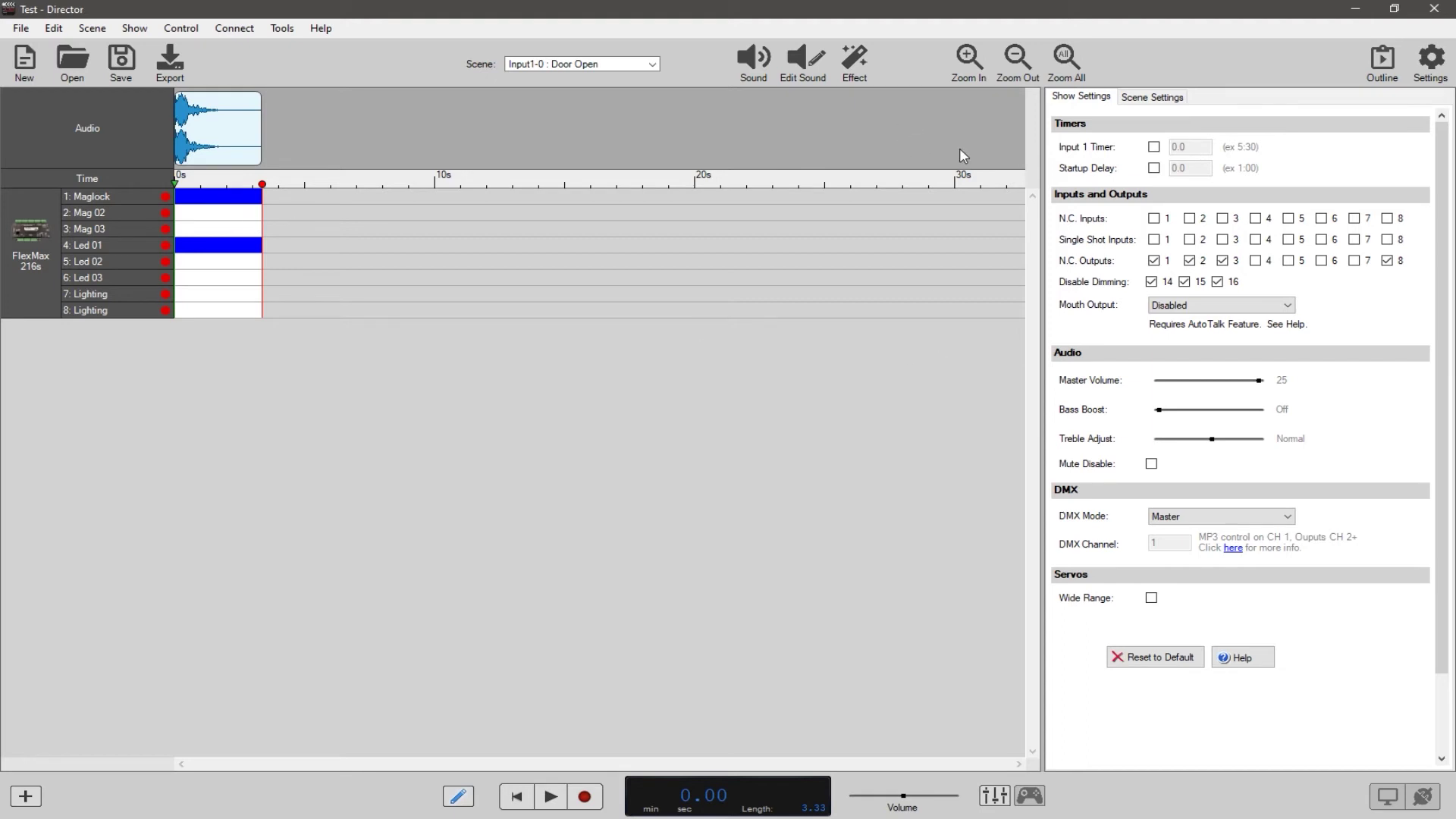
Play the Door Open scene to preview its sound and outputs, and stop the playback.
{"action": "key", "text": "space"}
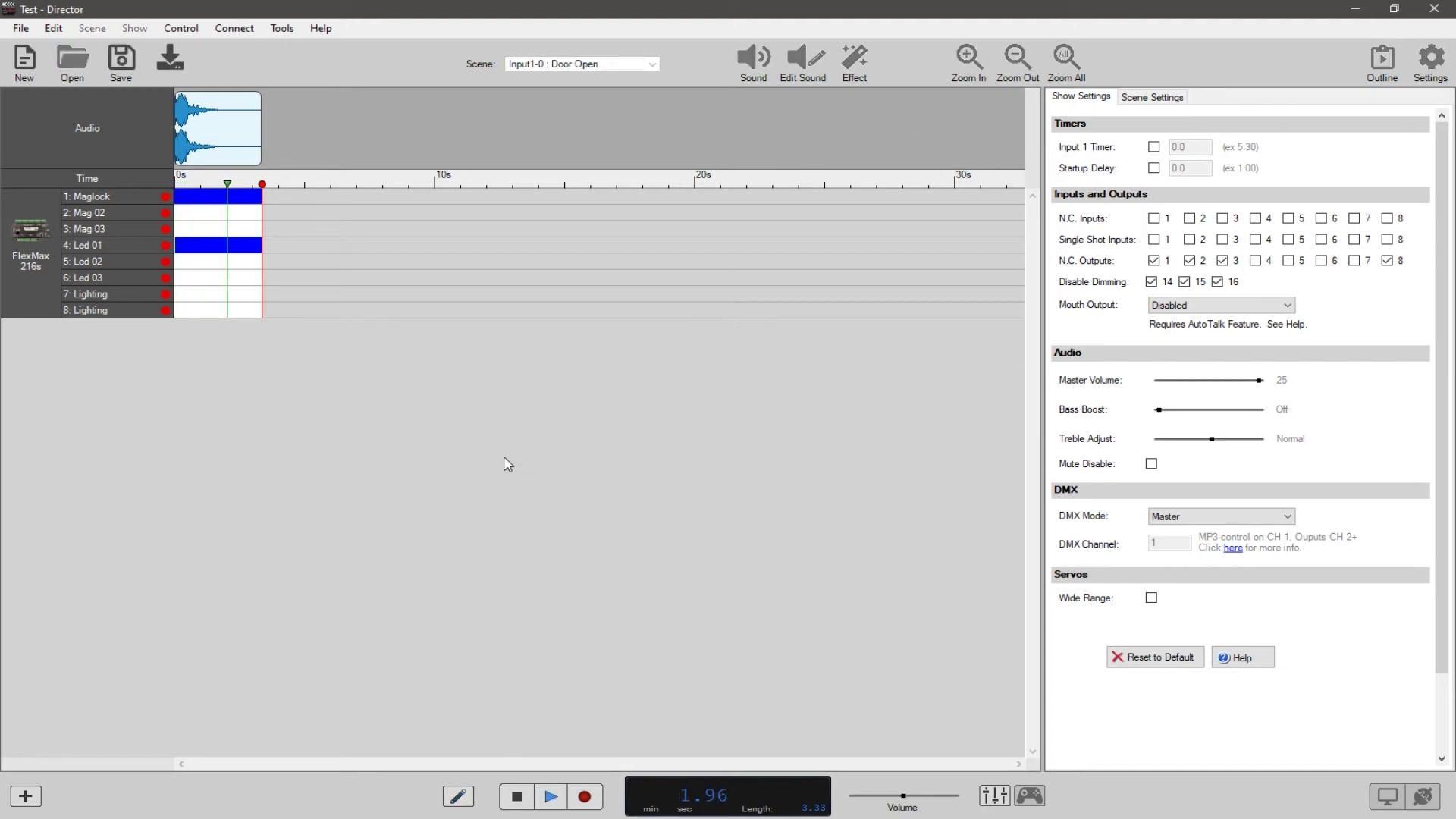
{"action": "key", "text": "space"}
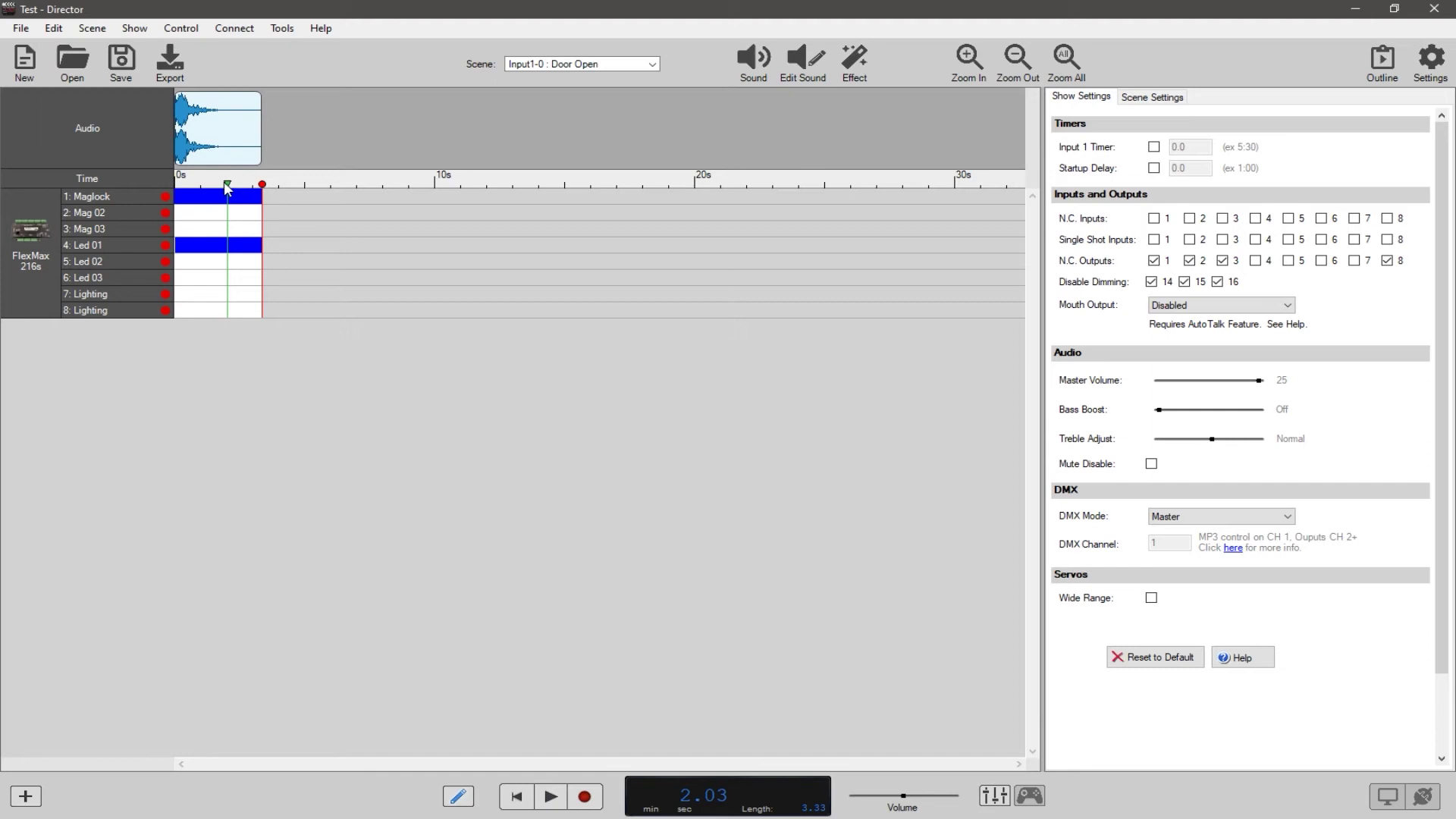
{"action": "right_click", "coordinate": [188, 249]}
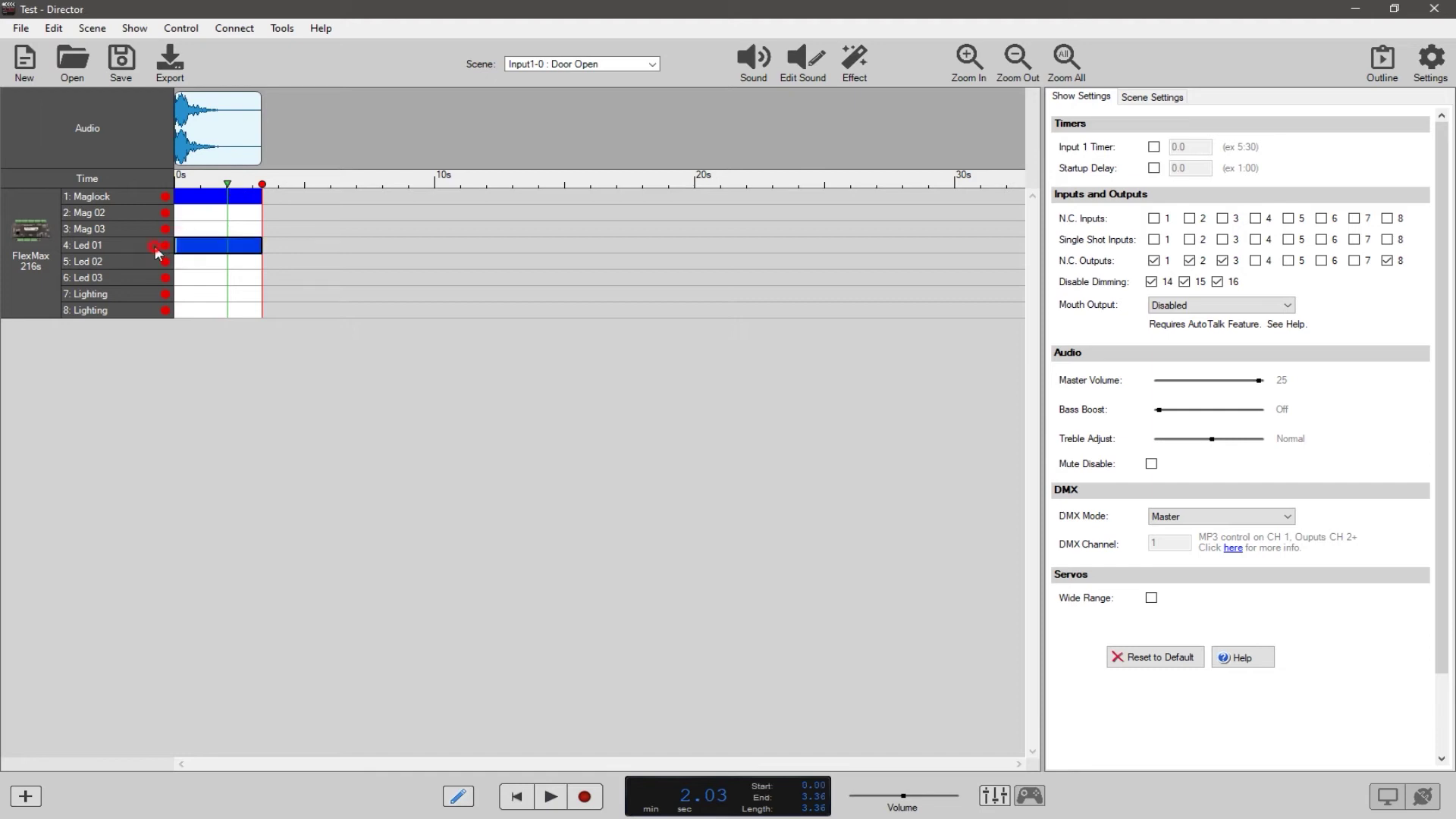
{"action": "key", "text": "Escape"}
Set the Door Open scene's After Scene Goto option to Ambient-0 Waiting.
{"action": "left_click", "coordinate": [1153, 97]}
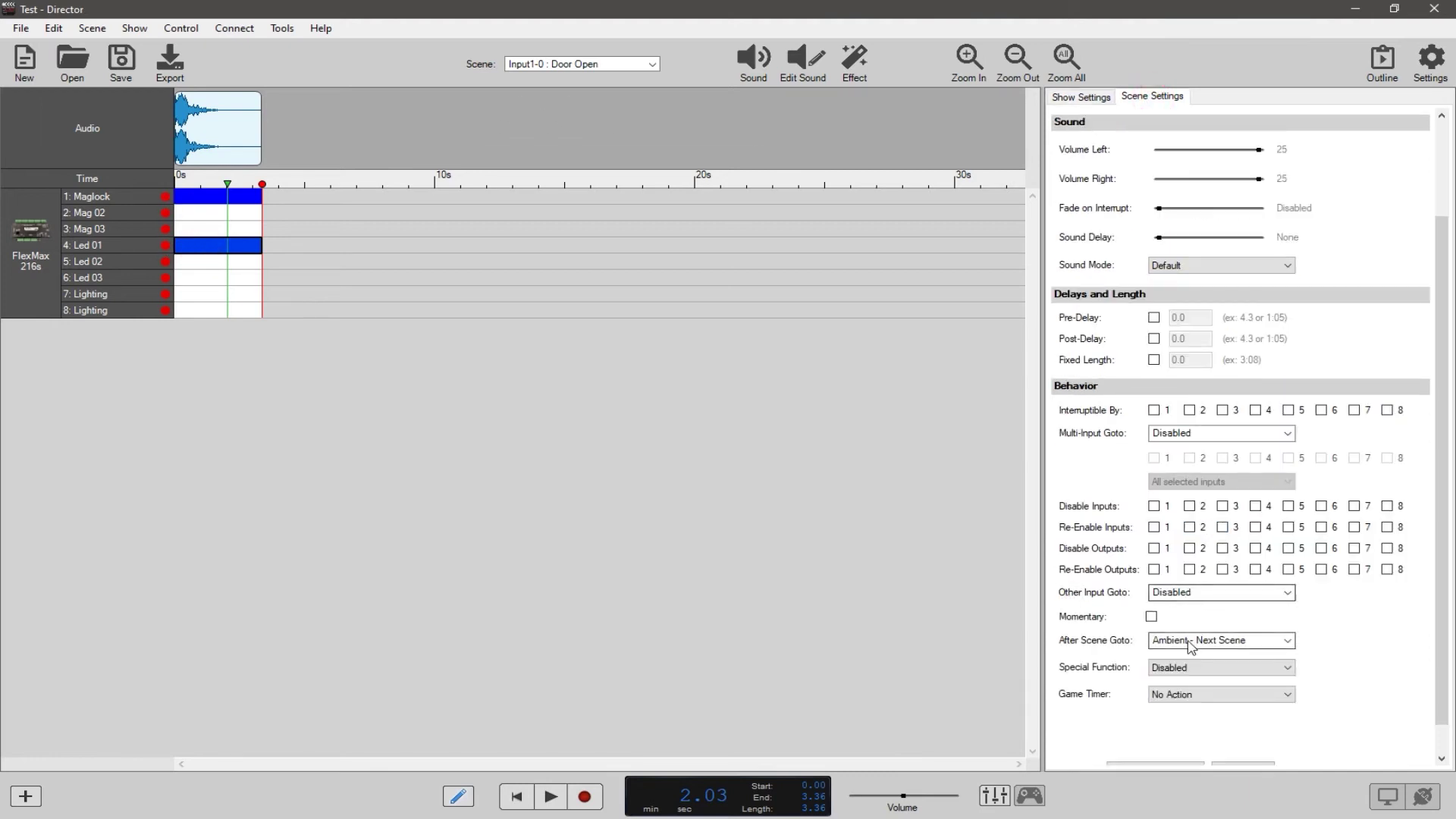
{"action": "left_click", "coordinate": [1189, 644]}
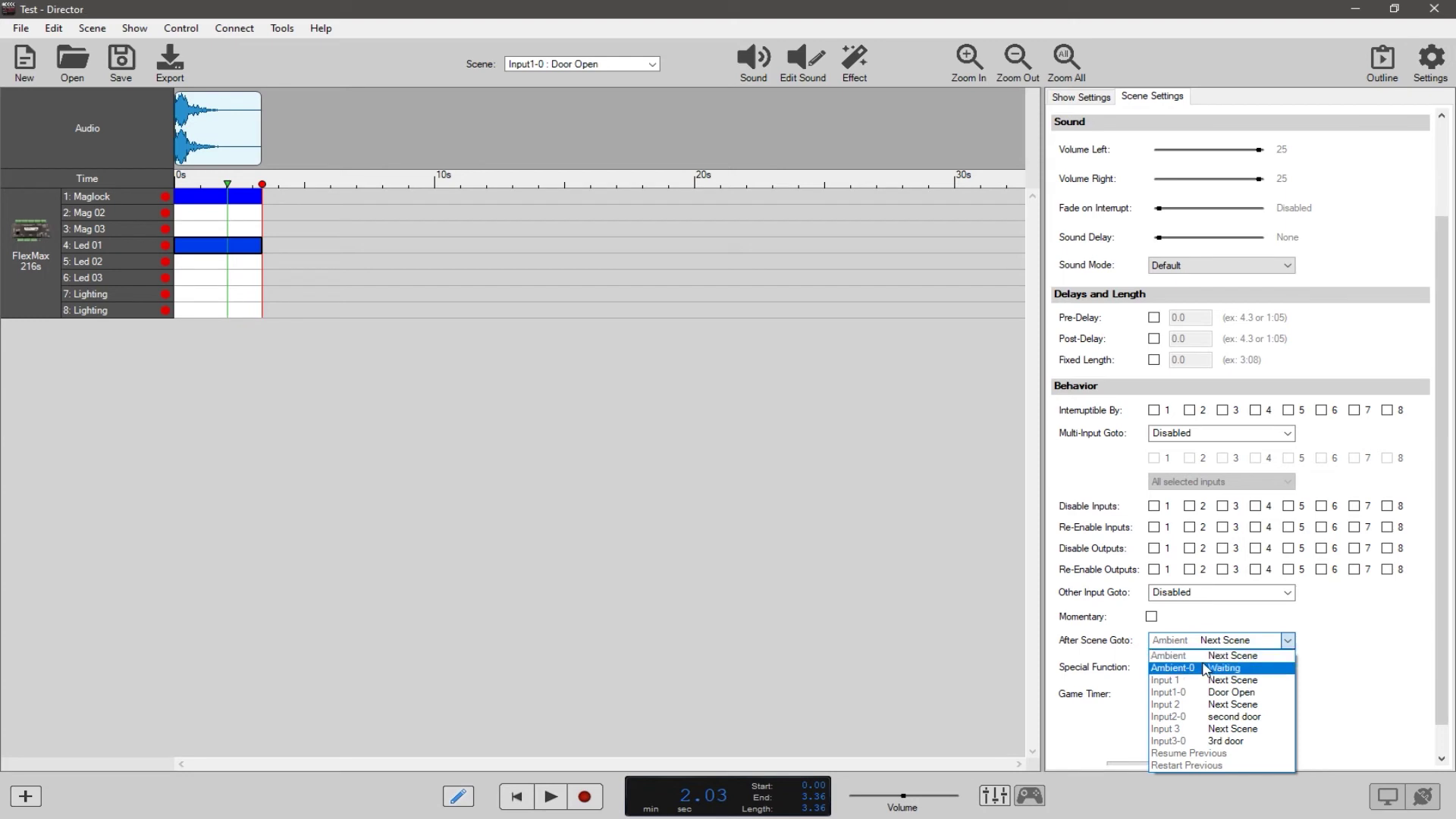
{"action": "left_click", "coordinate": [1223, 670]}
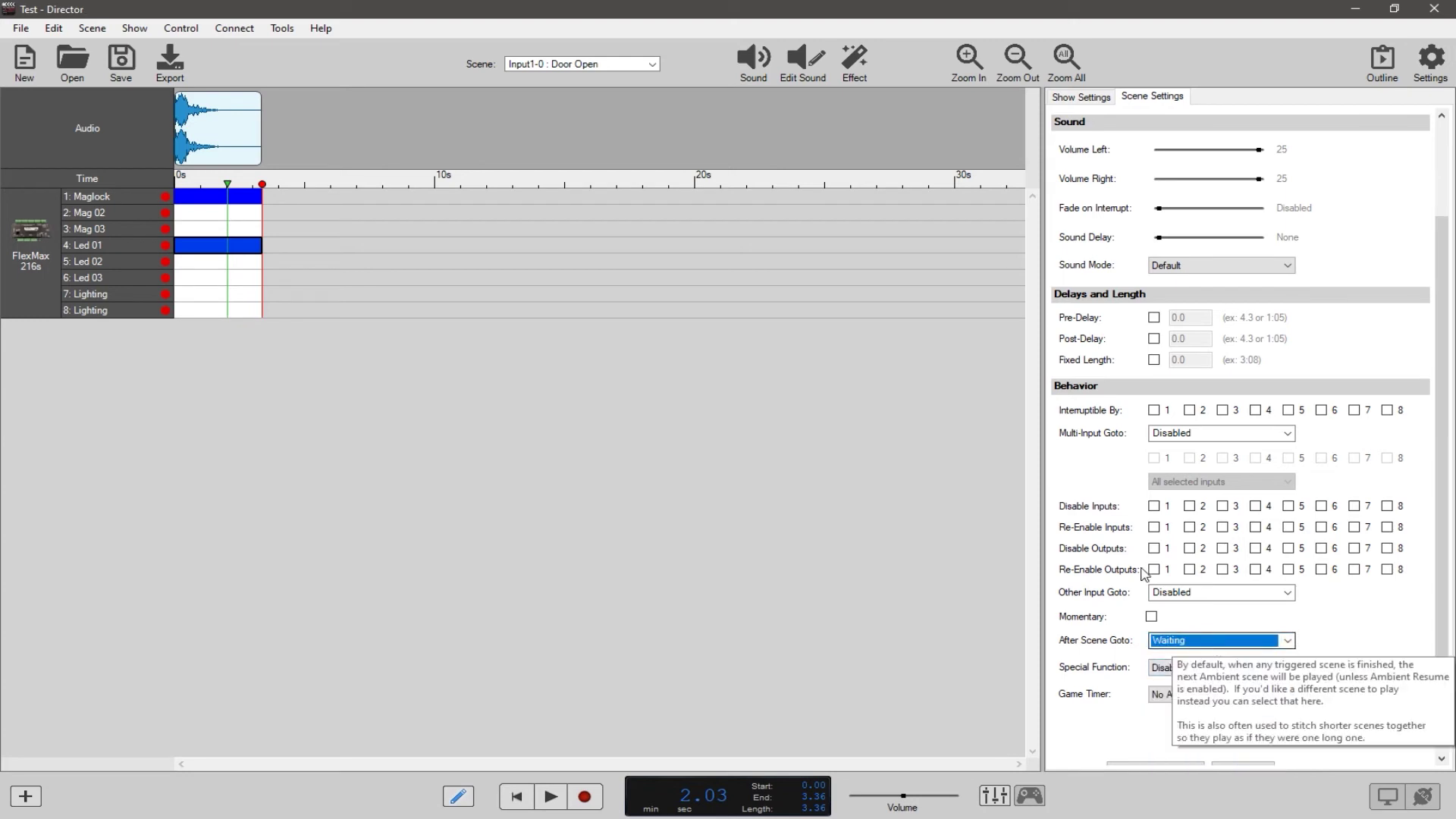
Switch to the Ambient Waiting scene and make it interruptible by inputs 2 and 3 as well.
{"action": "left_click", "coordinate": [617, 65]}
{"action": "left_click", "coordinate": [614, 82]}
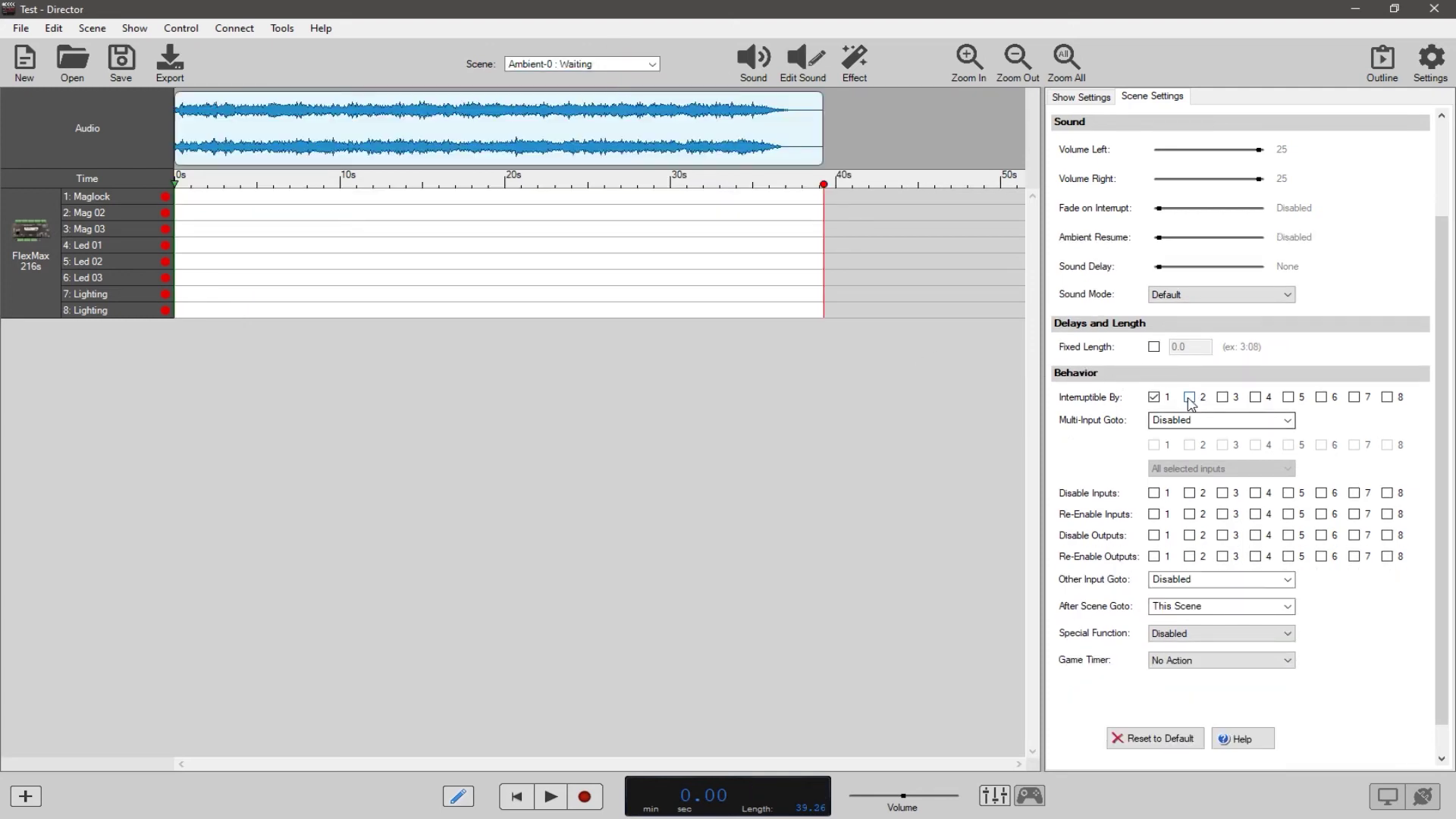
{"action": "left_click", "coordinate": [579, 65]}
{"action": "left_click", "coordinate": [579, 65]}
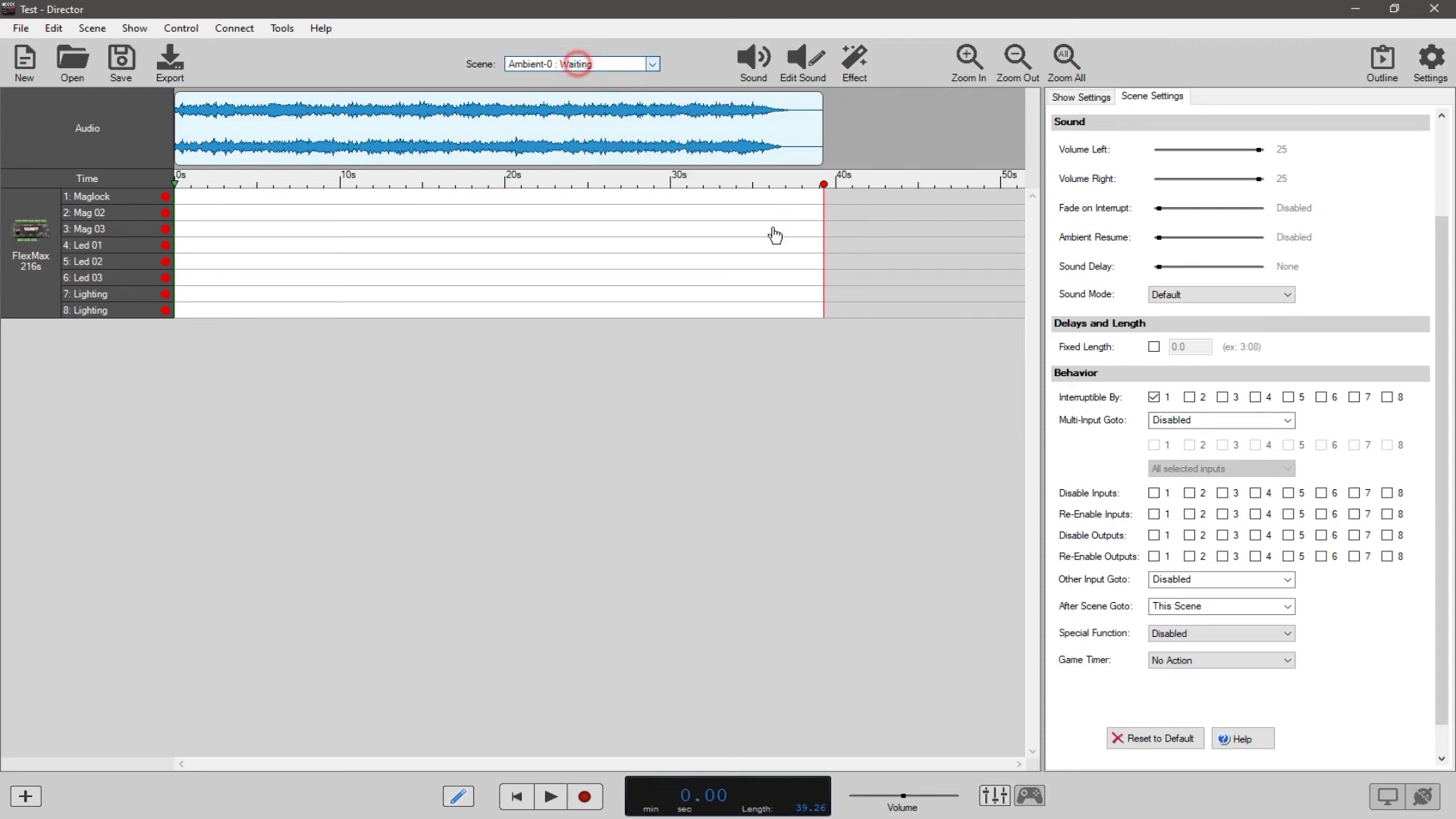
{"action": "left_click", "coordinate": [1188, 396]}
{"action": "left_click", "coordinate": [1222, 397]}
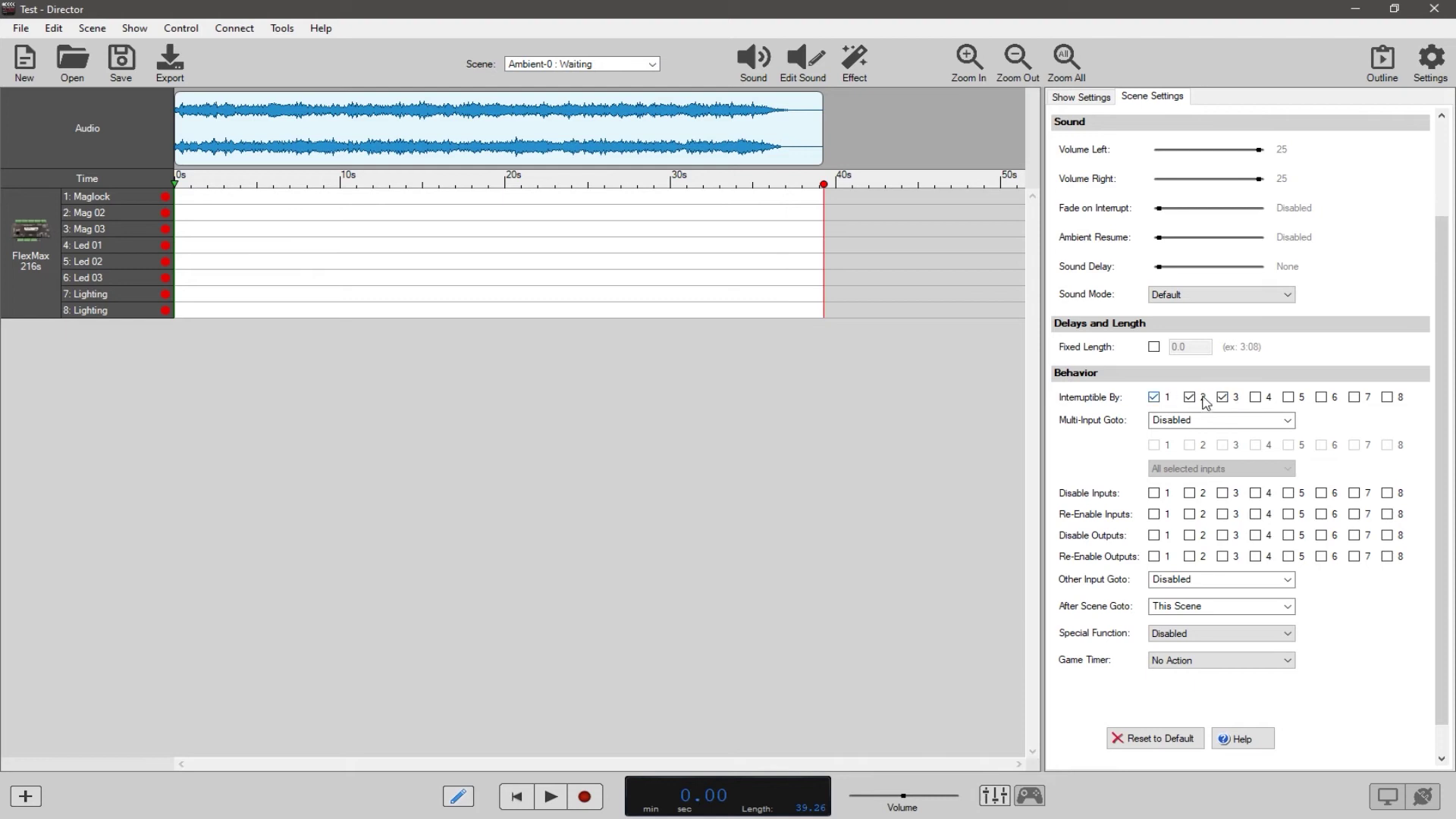
Switch to the Input2 second door scene, add the Evil crack 07 sound and match the scene length to it.
{"action": "left_click", "coordinate": [596, 65]}
{"action": "left_click", "coordinate": [596, 64]}
{"action": "left_click", "coordinate": [591, 64]}
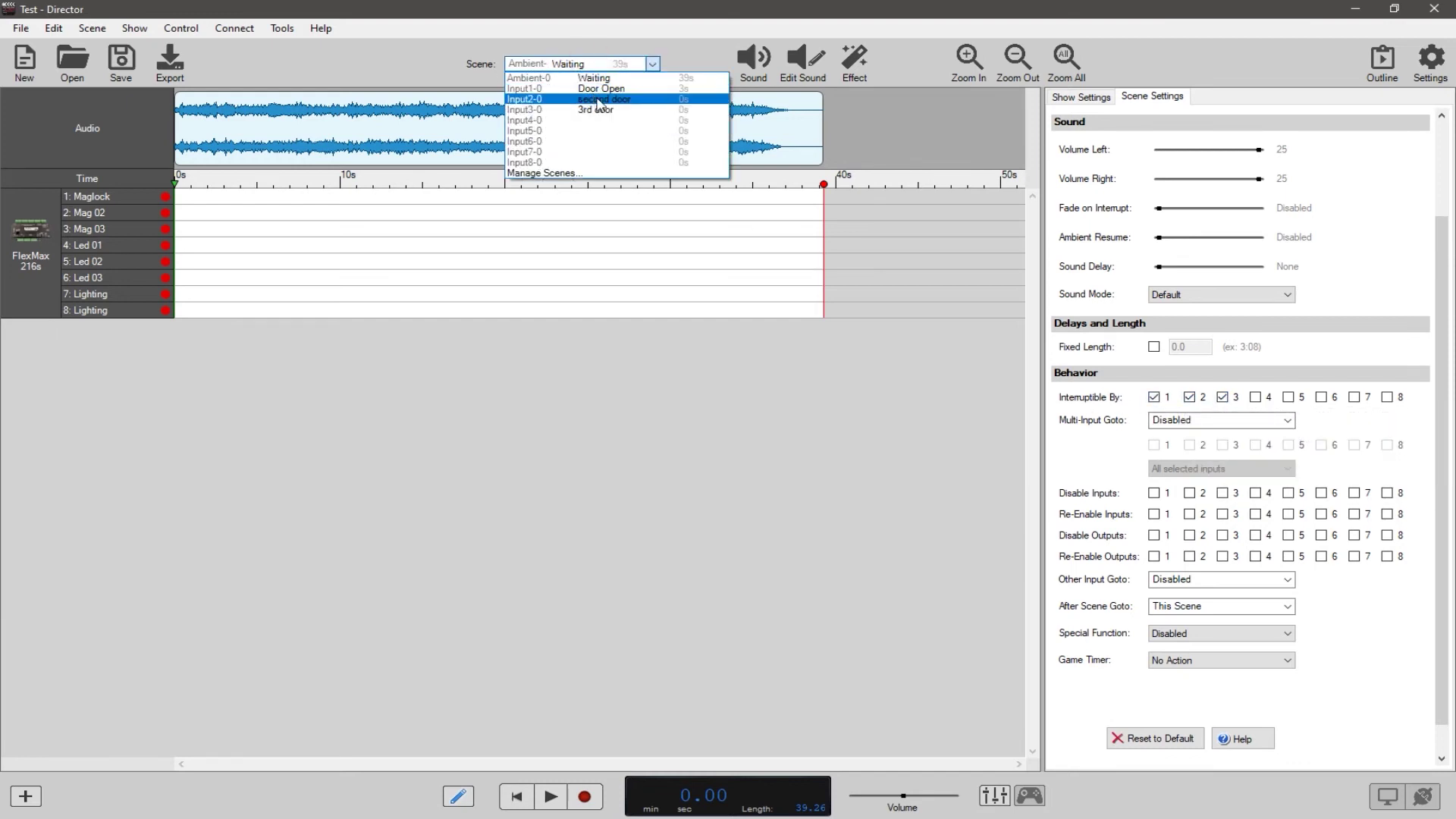
{"action": "left_click", "coordinate": [600, 100]}
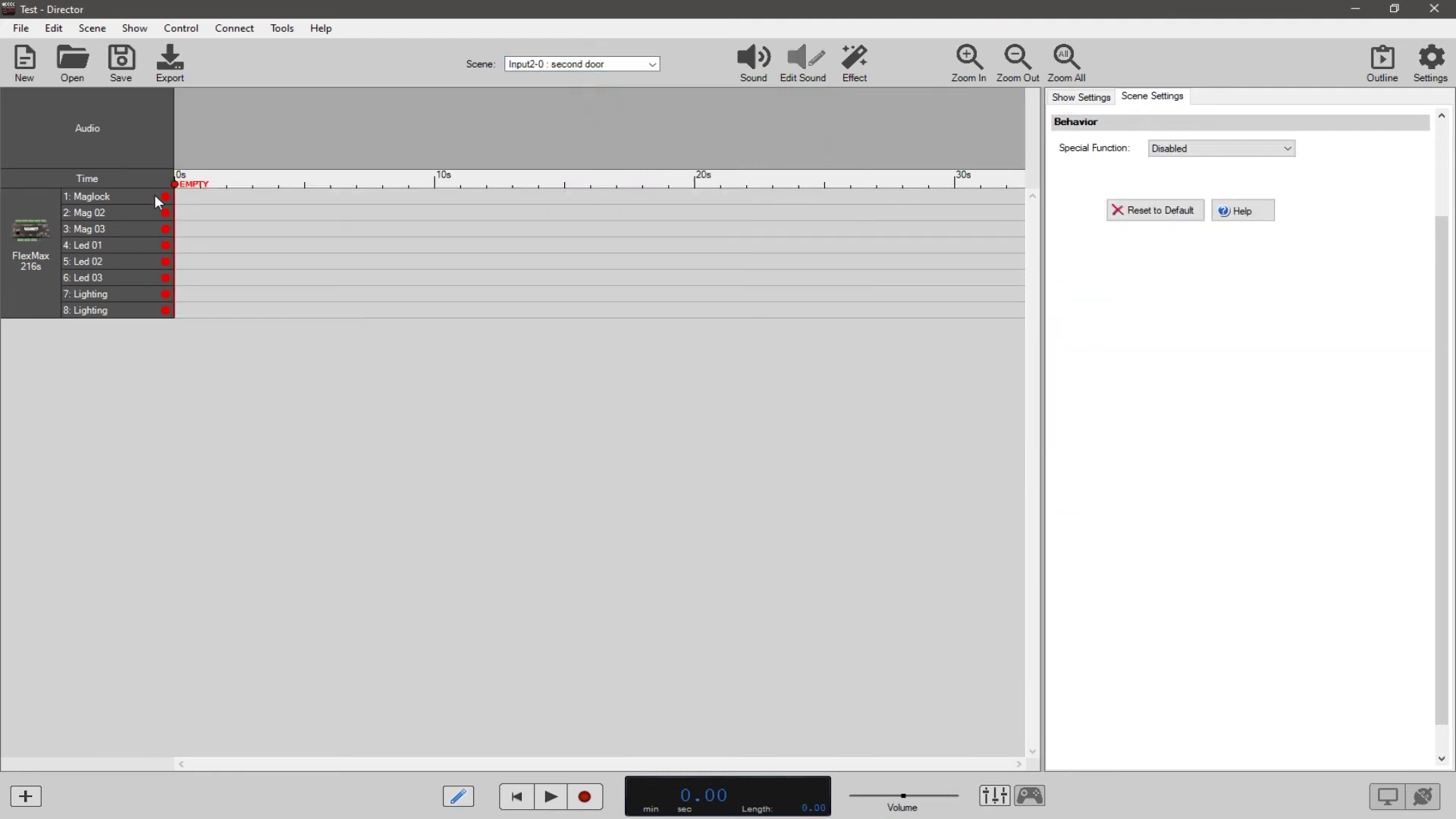
{"action": "left_click", "coordinate": [751, 63]}
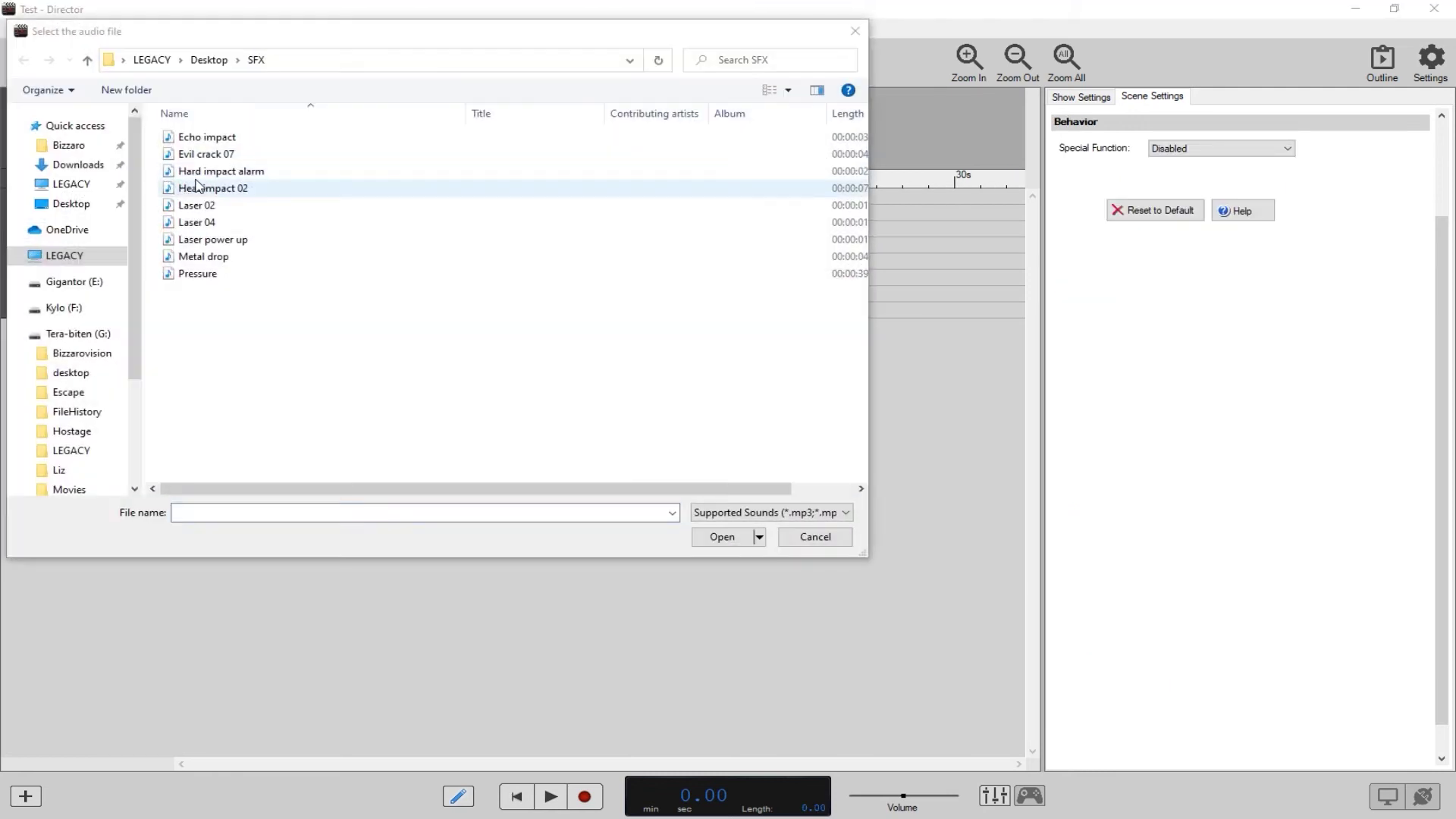
{"action": "double_click", "coordinate": [205, 147]}
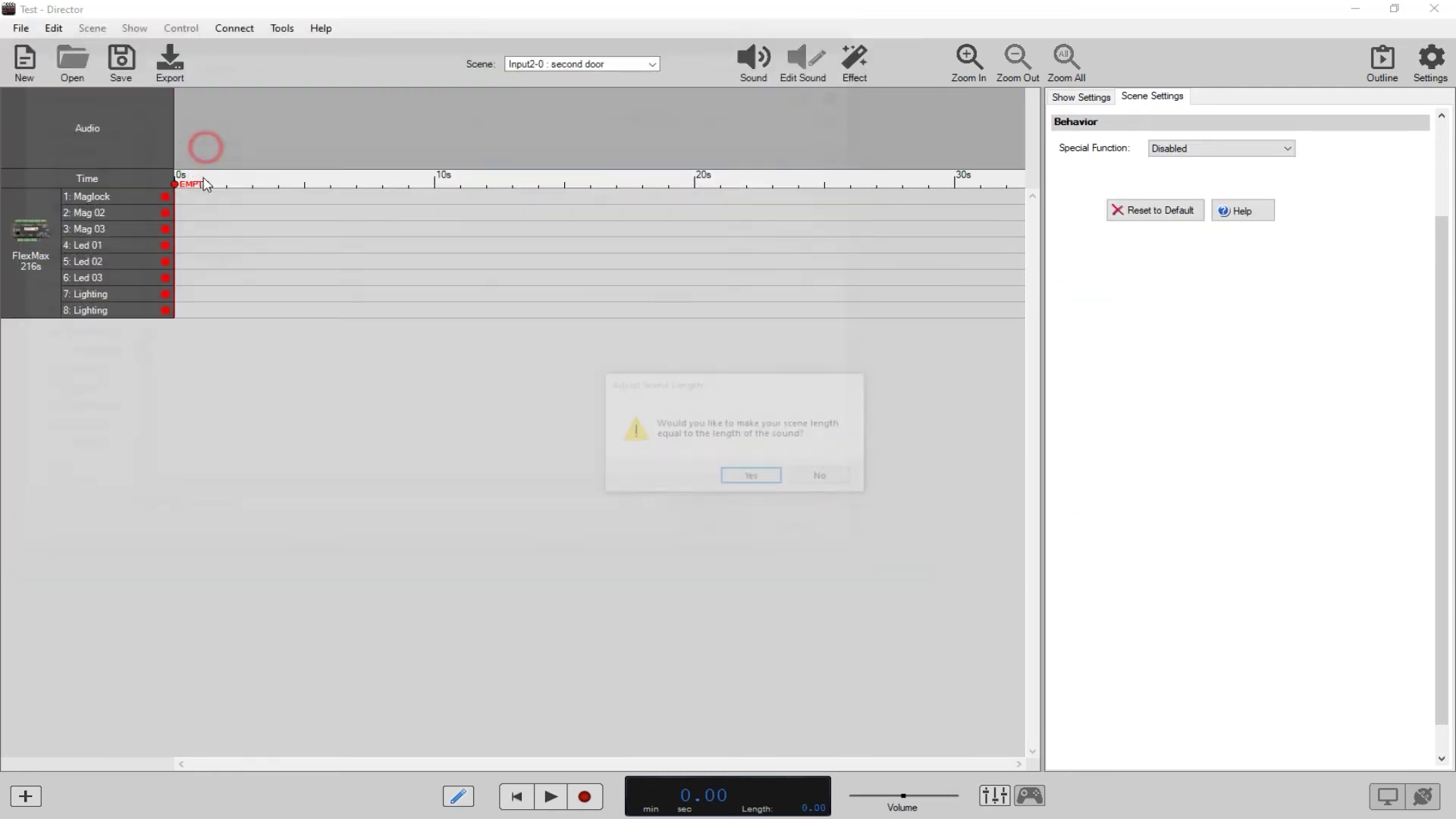
{"action": "left_click", "coordinate": [752, 475]}
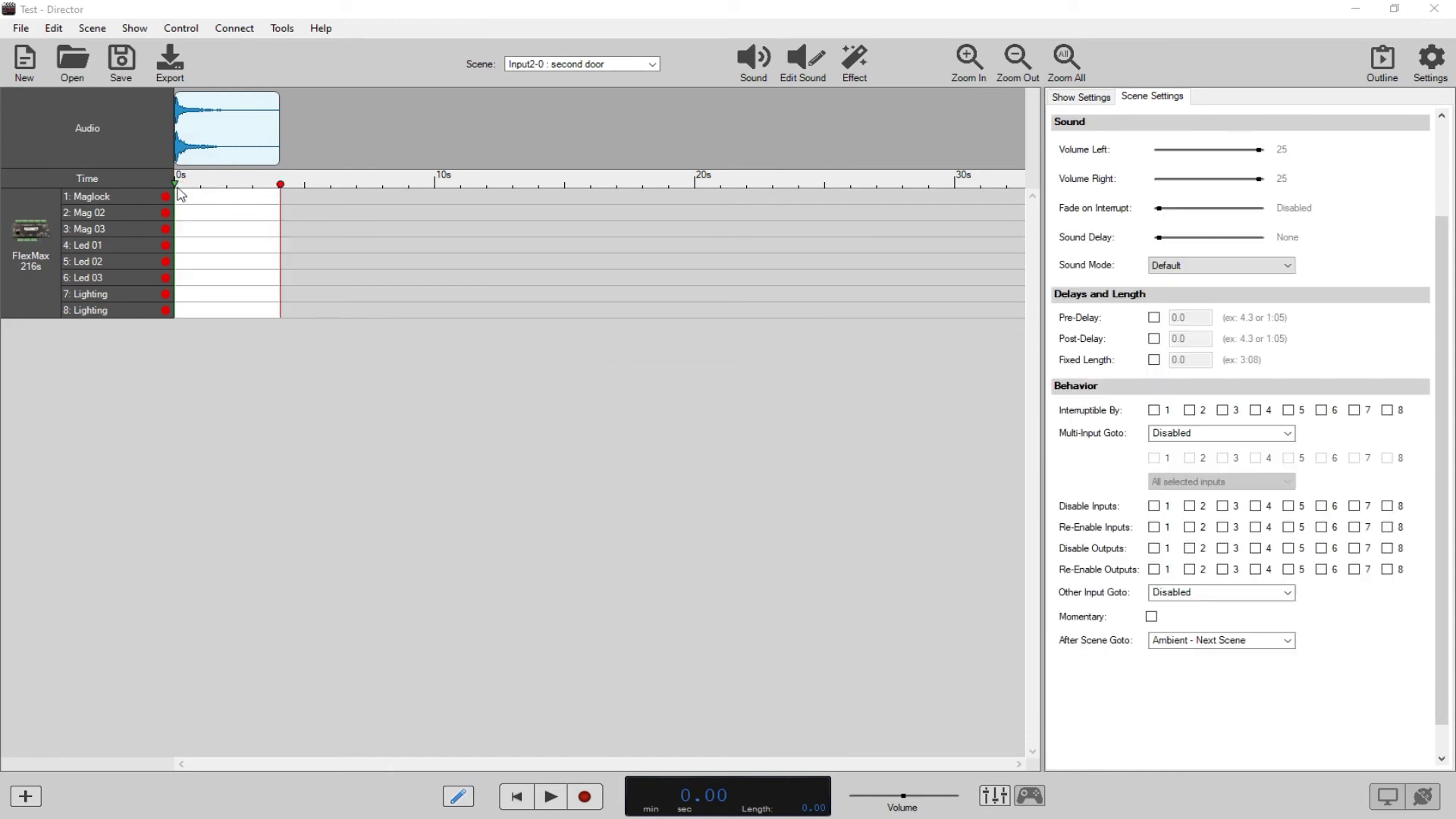
Turn on the Mag 02 and Led 02 outputs for the entire length of the second door scene.
{"action": "left_click", "coordinate": [146, 214]}
{"action": "left_click", "coordinate": [141, 264]}
{"action": "right_click", "coordinate": [186, 260]}
{"action": "left_click", "coordinate": [202, 270]}
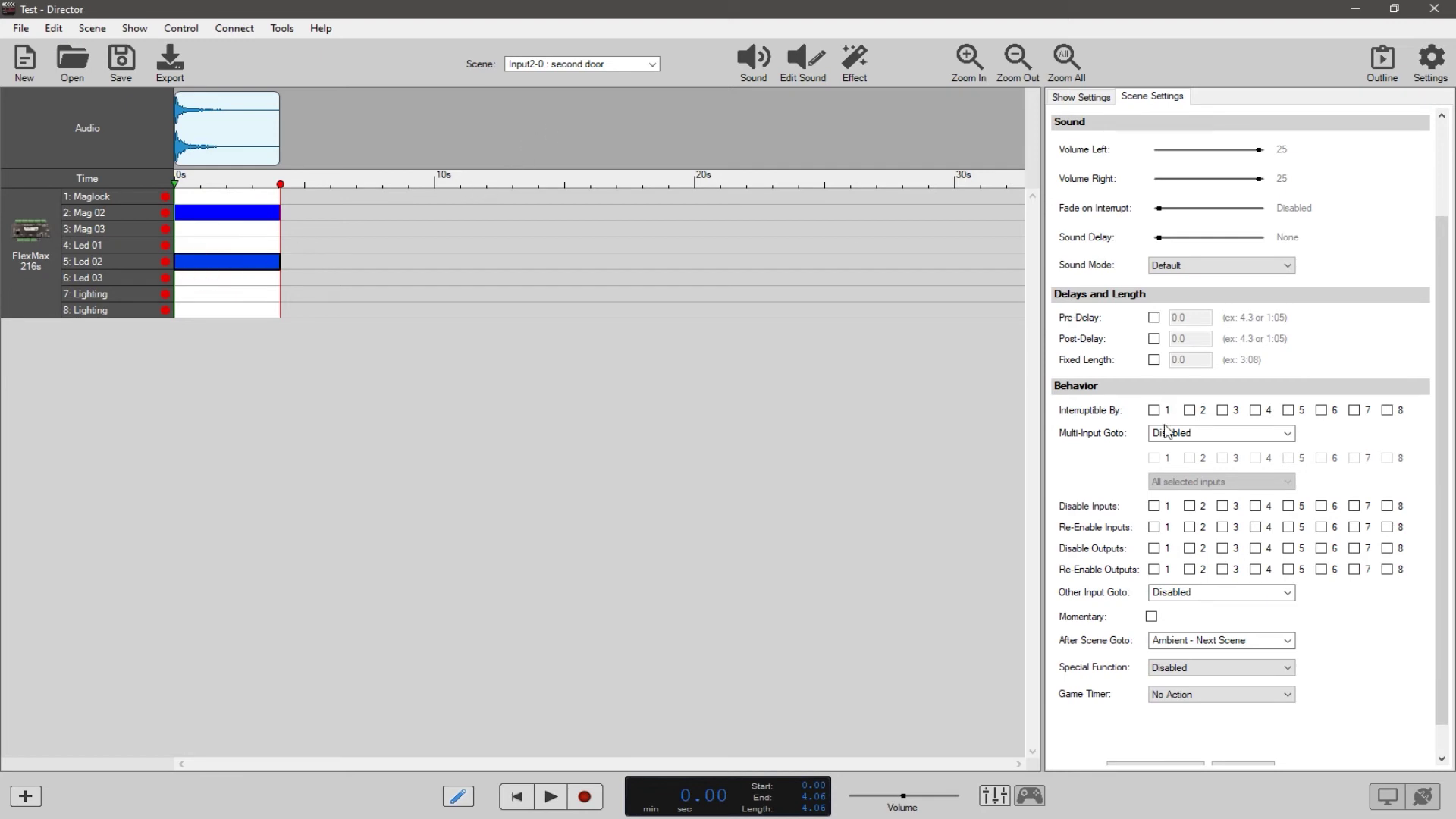
Set the second door scene's After Scene Goto option to Waiting and switch to the Ambient Waiting scene.
{"action": "left_click", "coordinate": [1237, 641]}
{"action": "left_click", "coordinate": [1238, 667]}
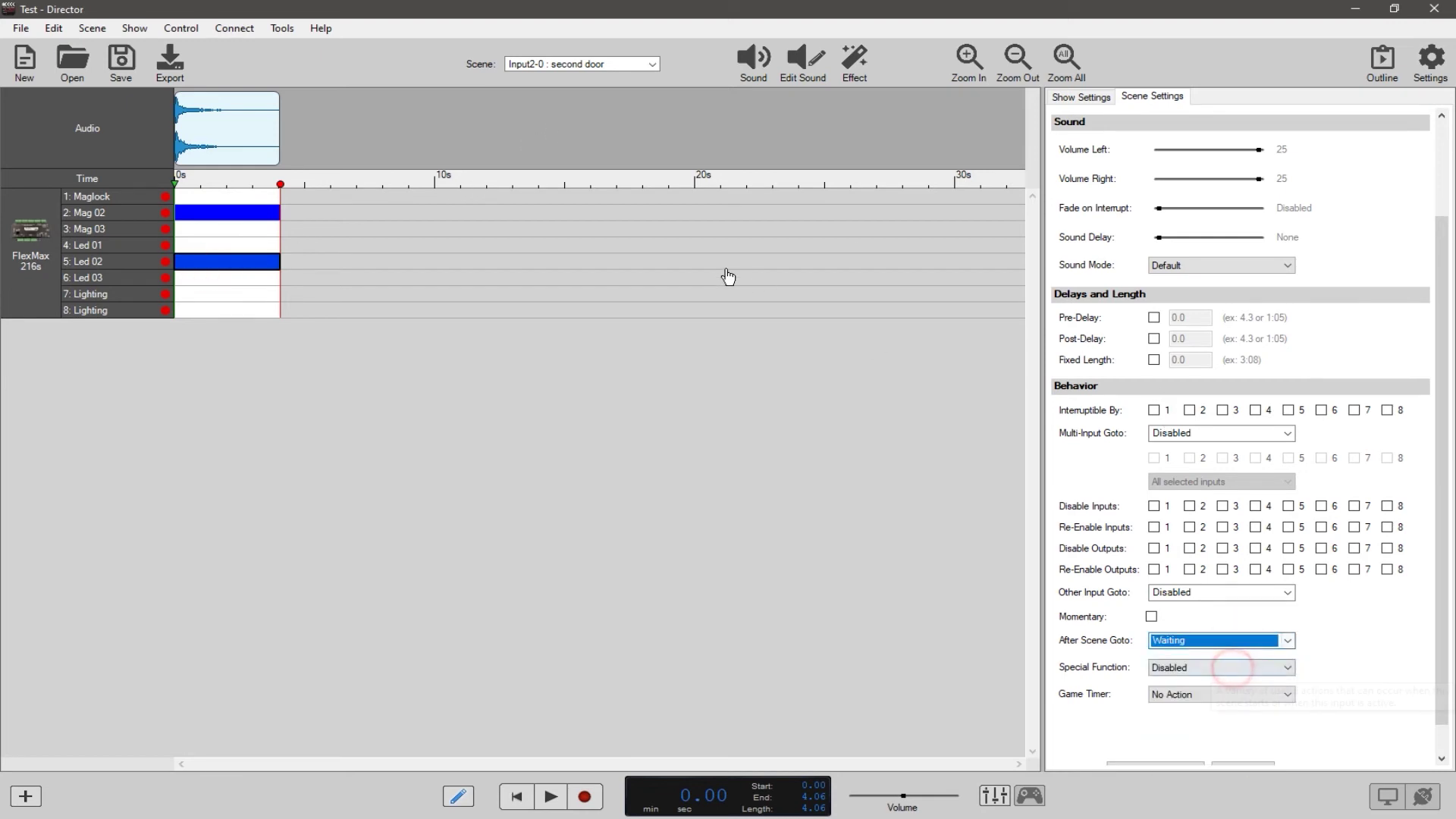
{"action": "left_click", "coordinate": [618, 63]}
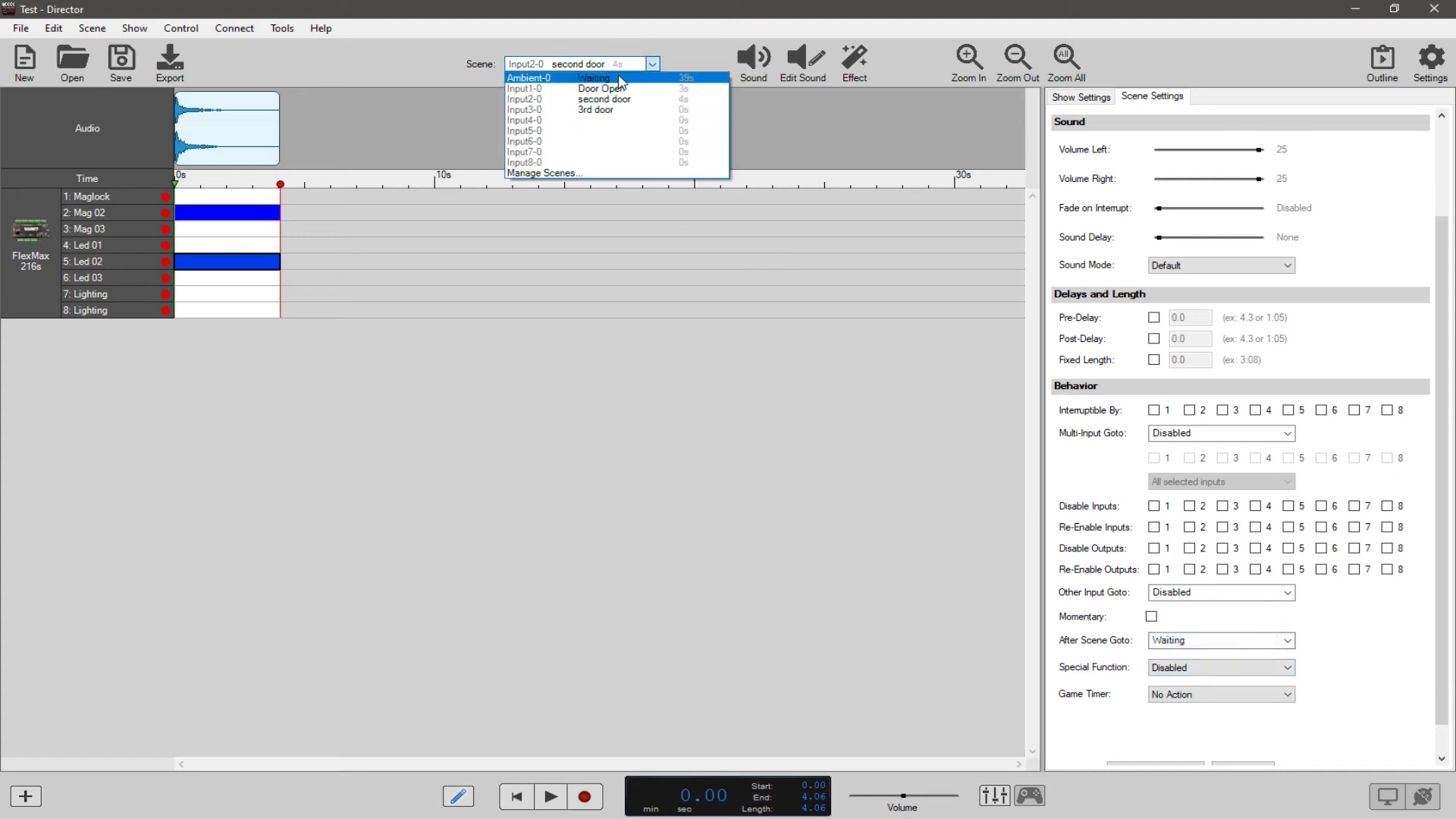
{"action": "left_click", "coordinate": [618, 78]}
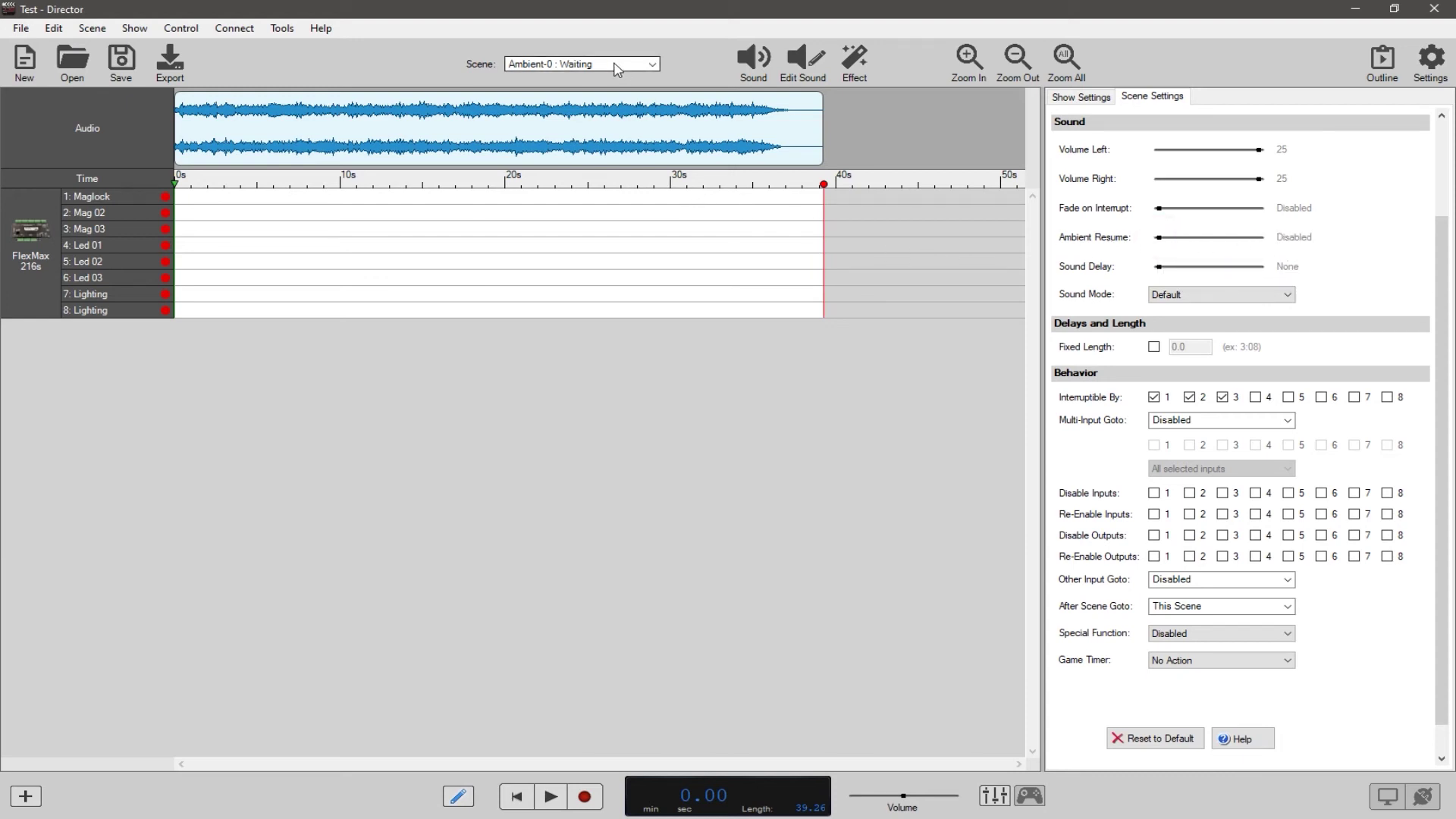
Switch to the Input3 3rd door scene, add the Heat impact 02 sound and match the scene length to it.
{"action": "left_click", "coordinate": [618, 65]}
{"action": "left_click", "coordinate": [594, 106]}
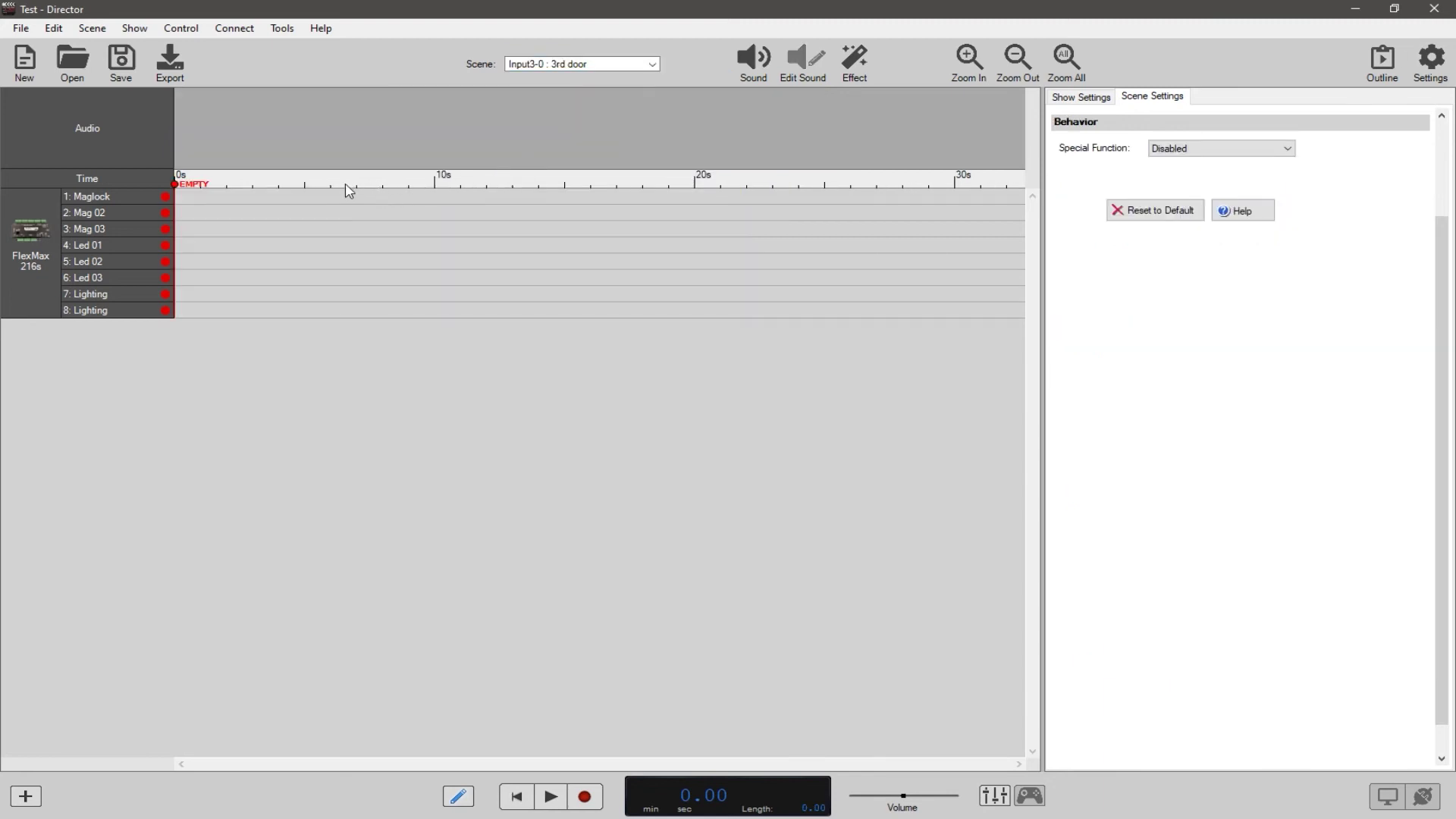
{"action": "left_click", "coordinate": [753, 59]}
{"action": "left_click", "coordinate": [224, 188]}
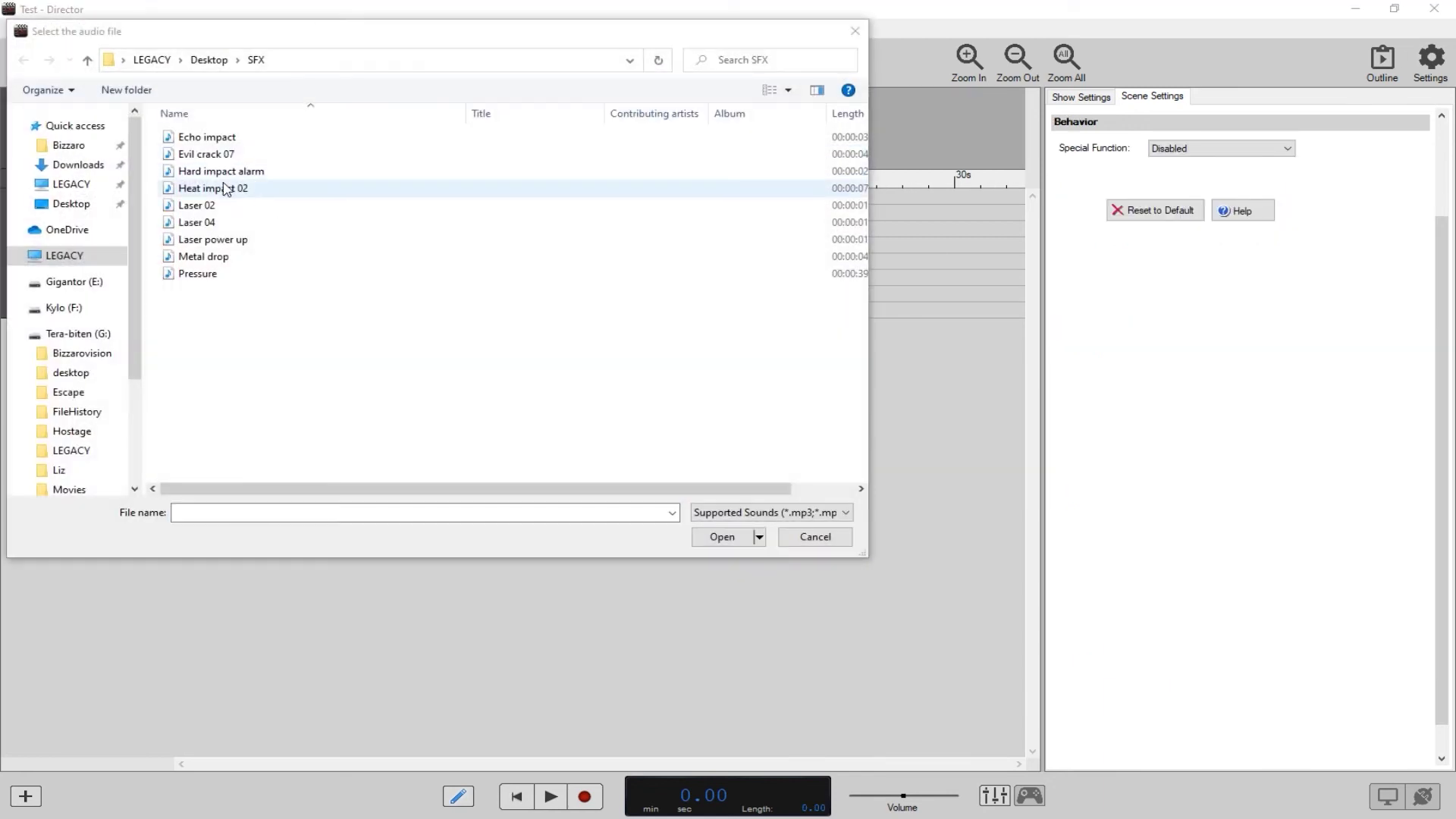
{"action": "double_click", "coordinate": [225, 188]}
{"action": "left_click", "coordinate": [749, 474]}
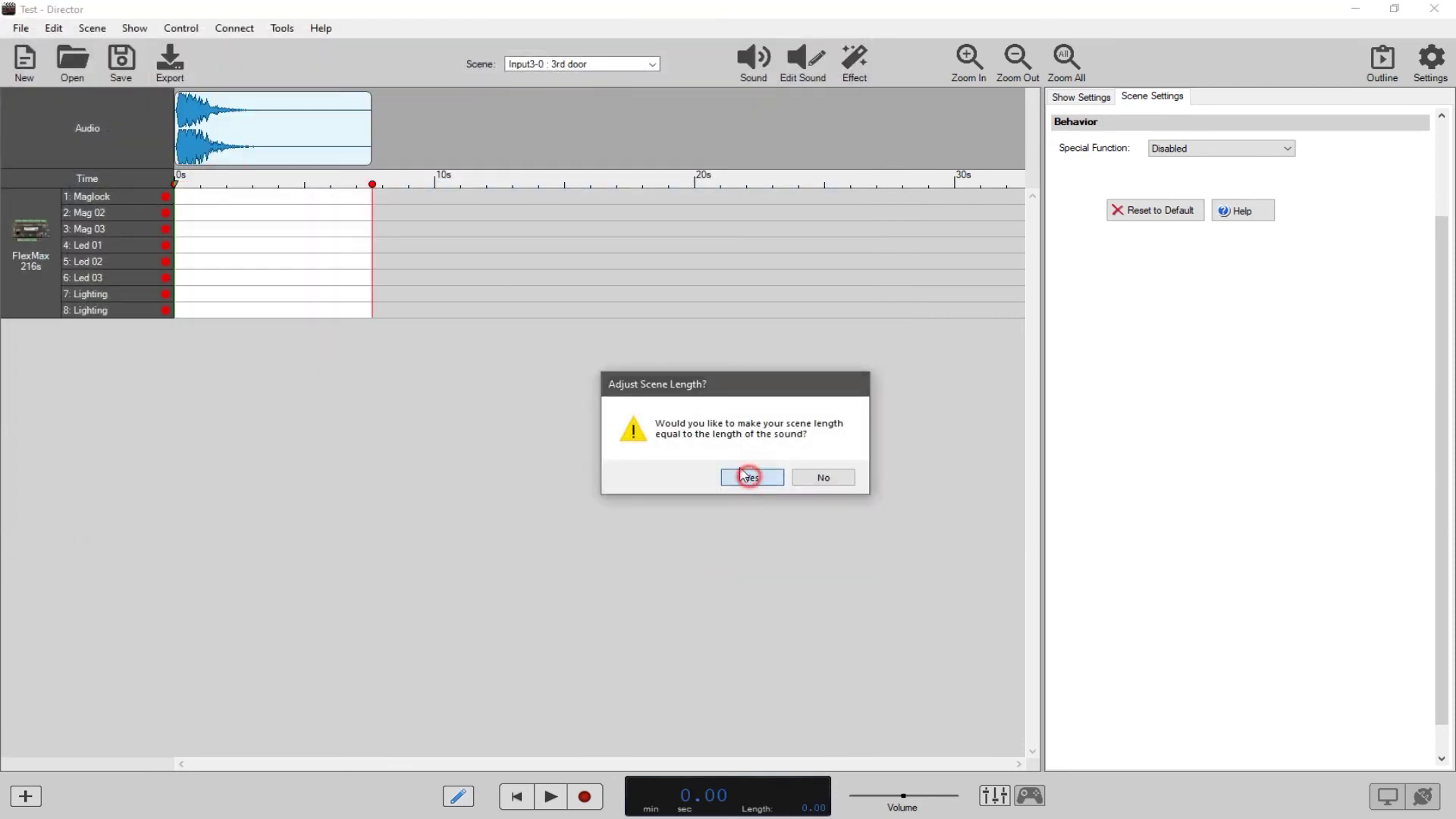
Turn on the Mag 03 and Led 03 outputs for the entire 3rd door scene, and display the show settings.
{"action": "left_click", "coordinate": [134, 227]}
{"action": "right_click", "coordinate": [134, 227]}
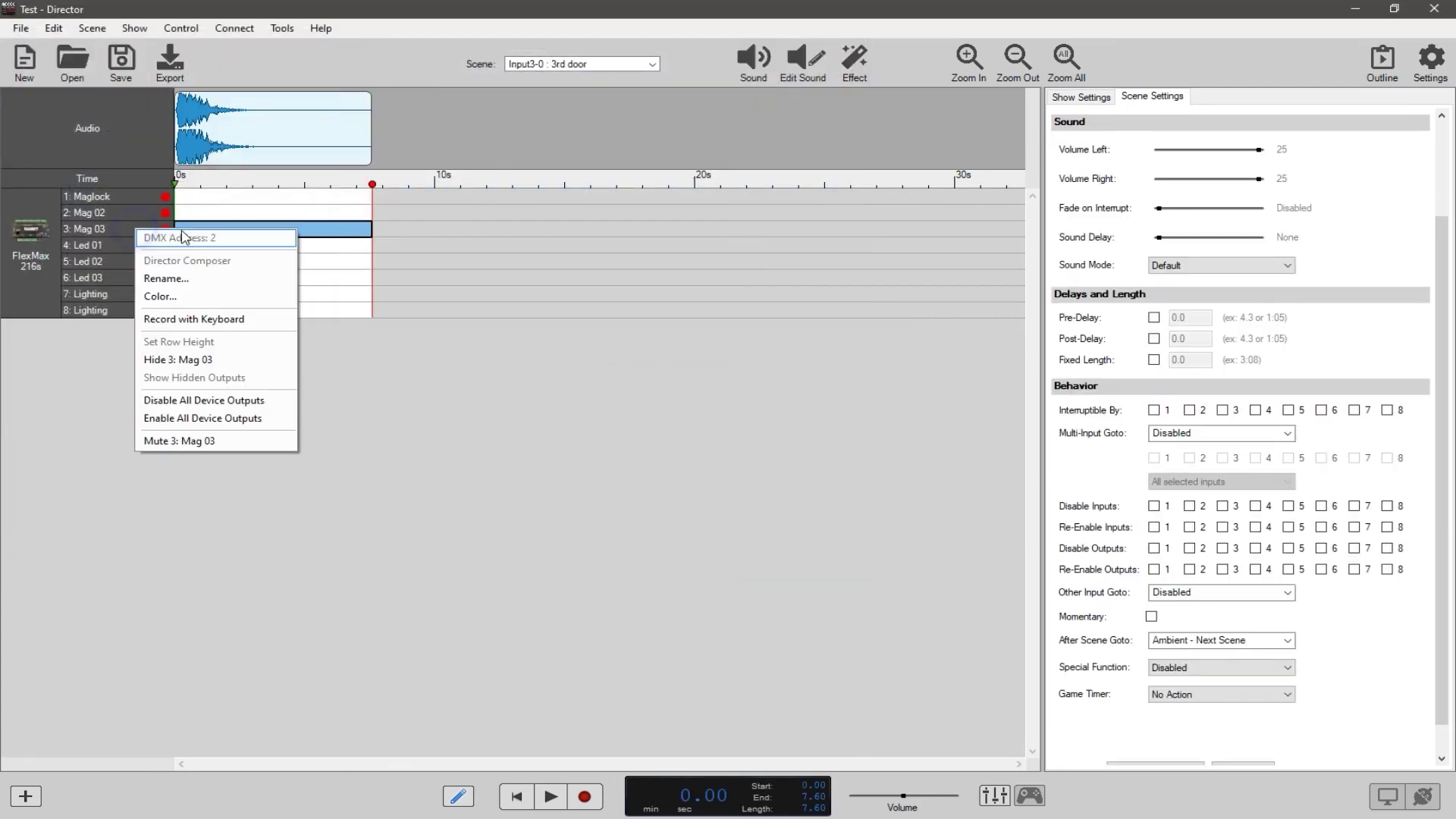
{"action": "right_click", "coordinate": [324, 233]}
{"action": "left_click", "coordinate": [338, 238]}
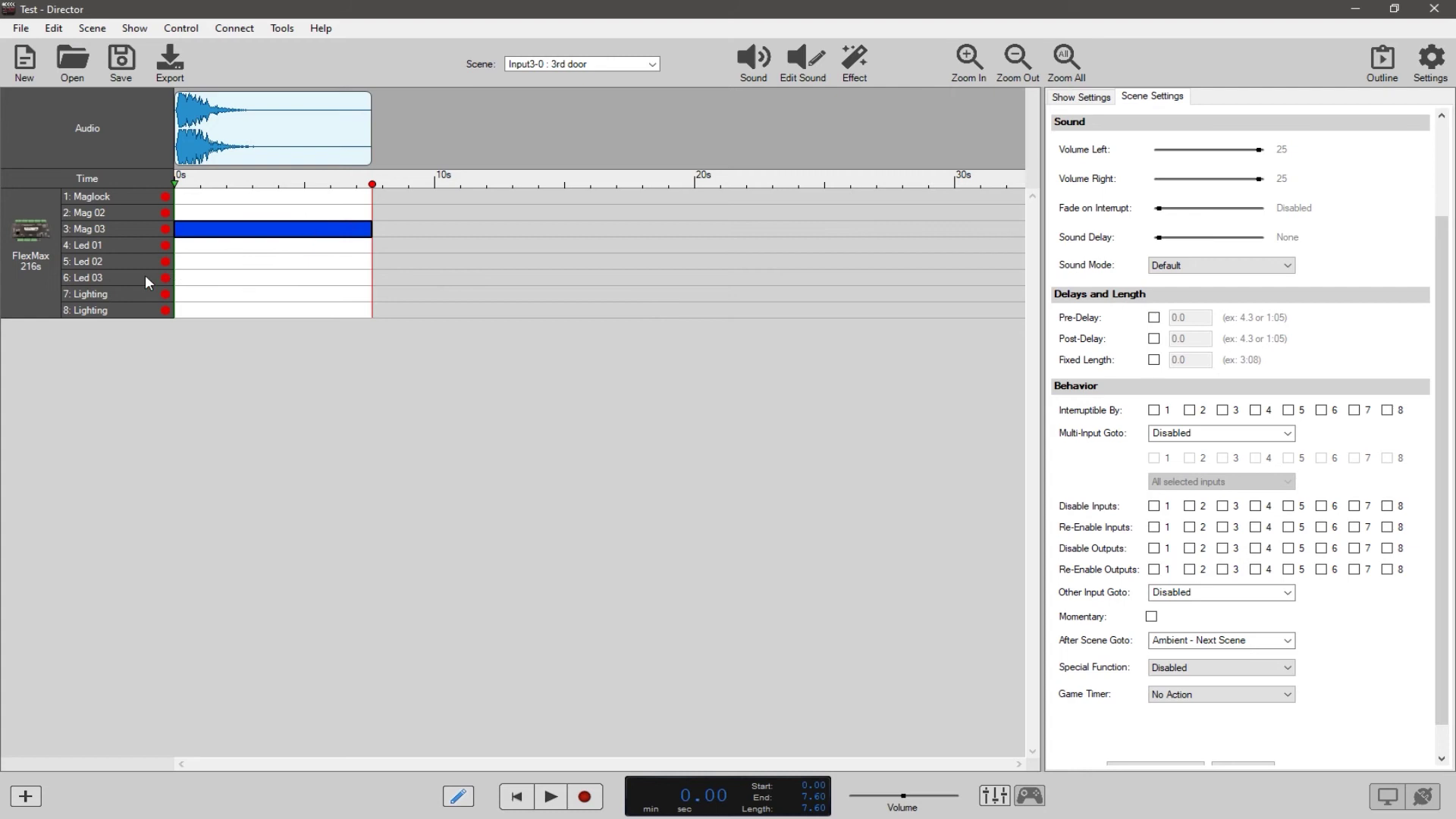
{"action": "left_click", "coordinate": [143, 275]}
{"action": "right_click", "coordinate": [197, 272]}
{"action": "left_click", "coordinate": [201, 279]}
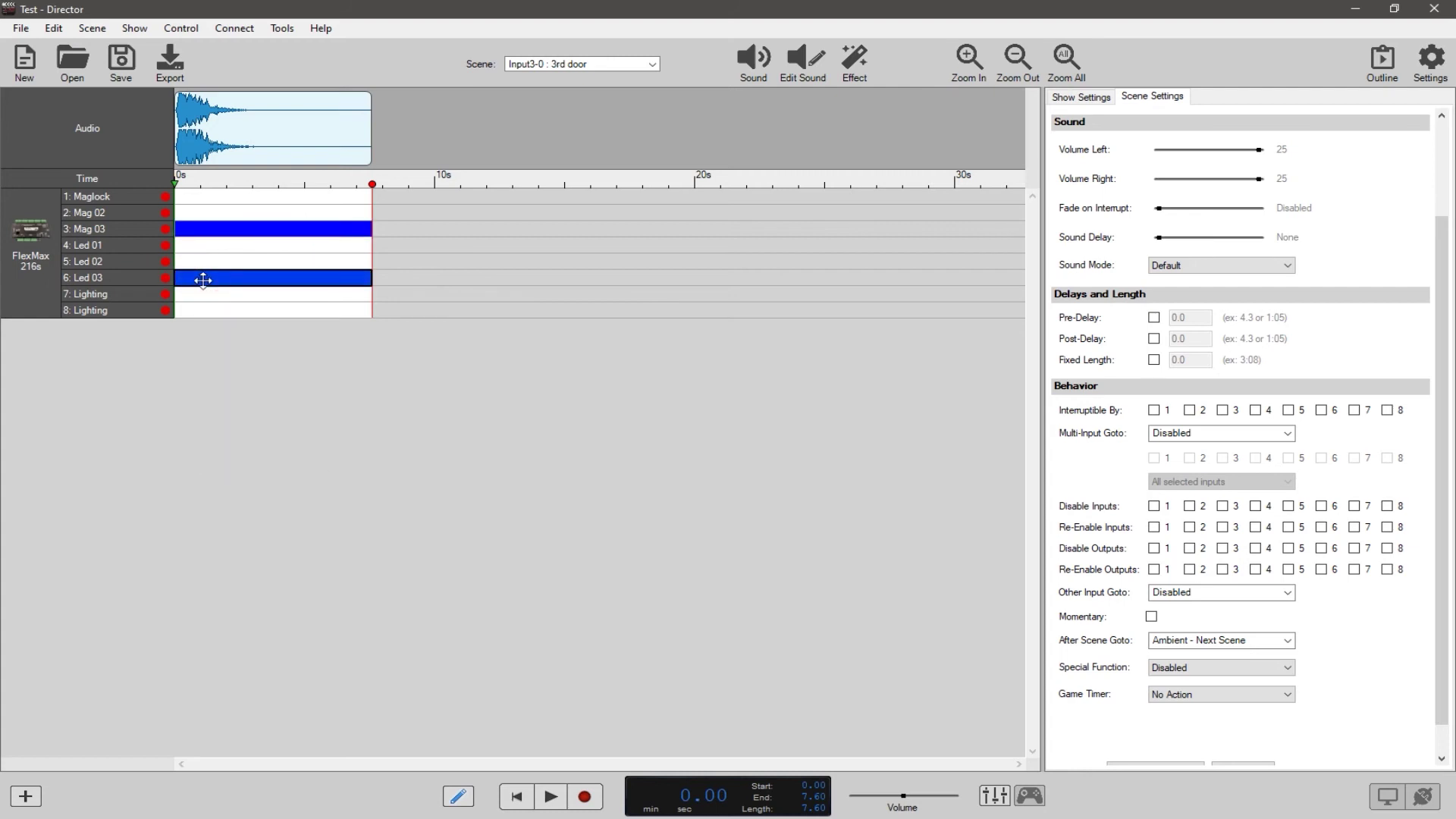
{"action": "left_click", "coordinate": [1081, 98]}
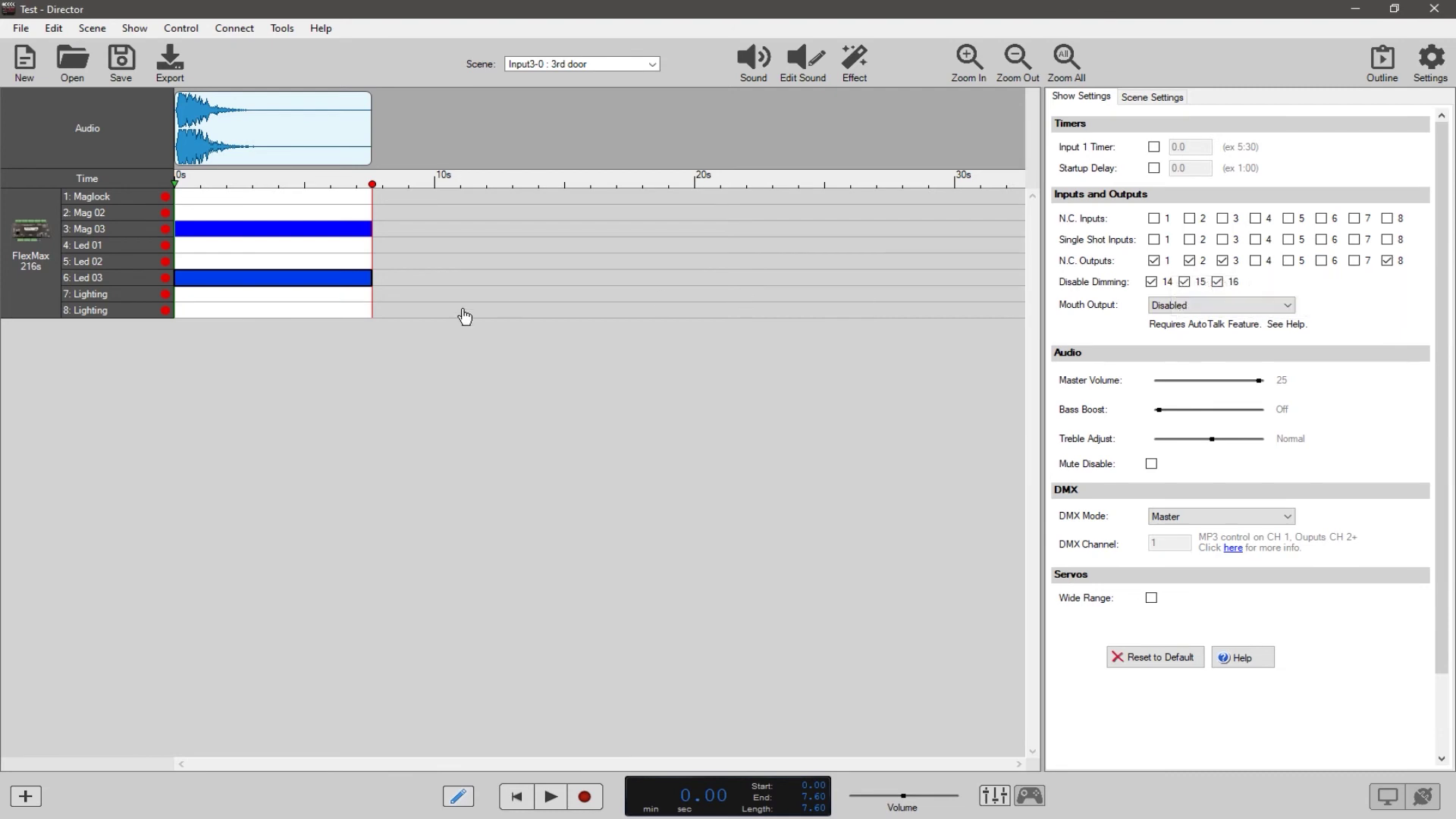
Turn on output 8, Lighting, for the entire length of the 3rd door scene.
{"action": "left_click", "coordinate": [137, 312]}
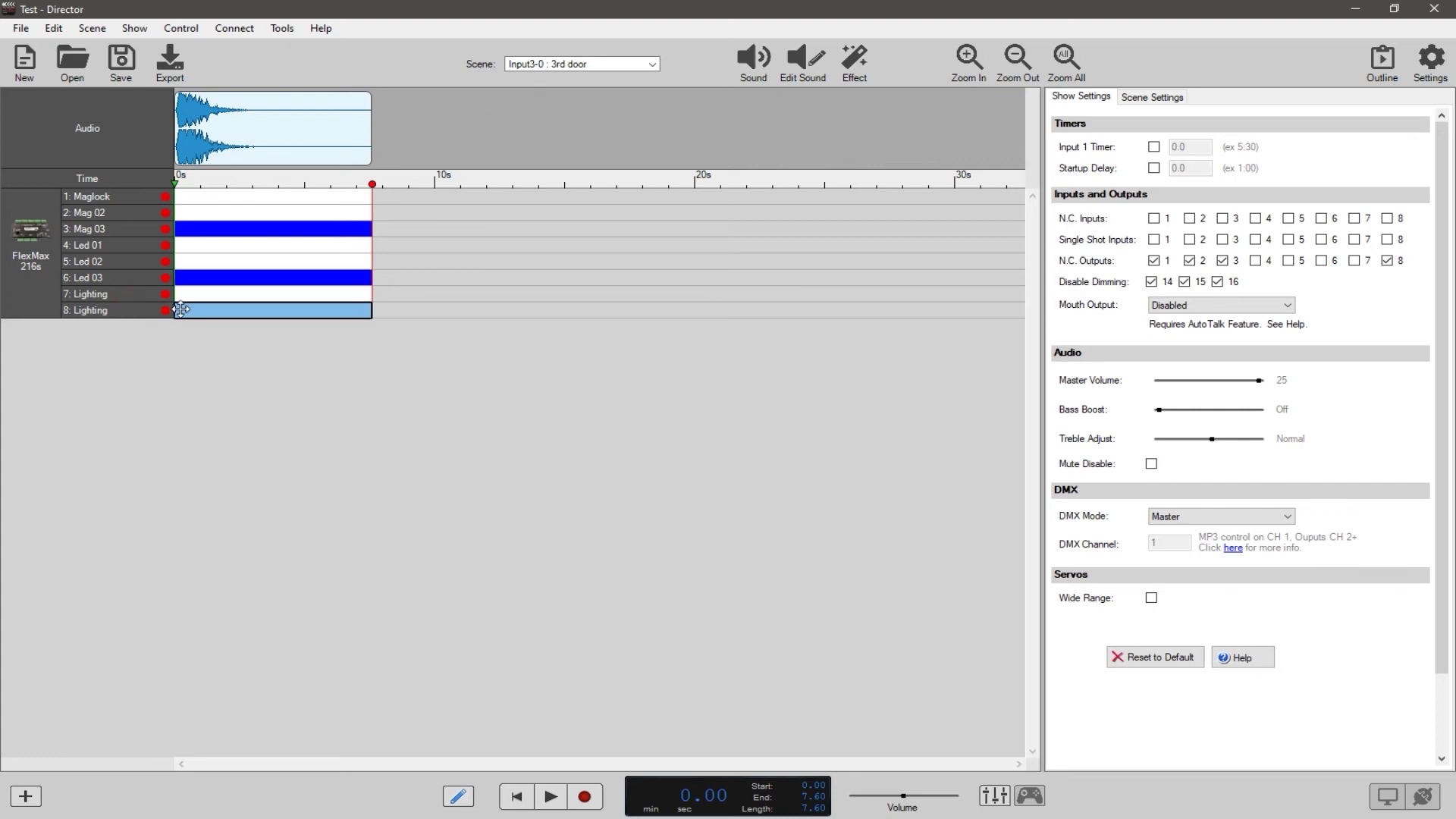
{"action": "right_click", "coordinate": [185, 309]}
{"action": "left_click", "coordinate": [200, 320]}
{"action": "left_click", "coordinate": [209, 358]}
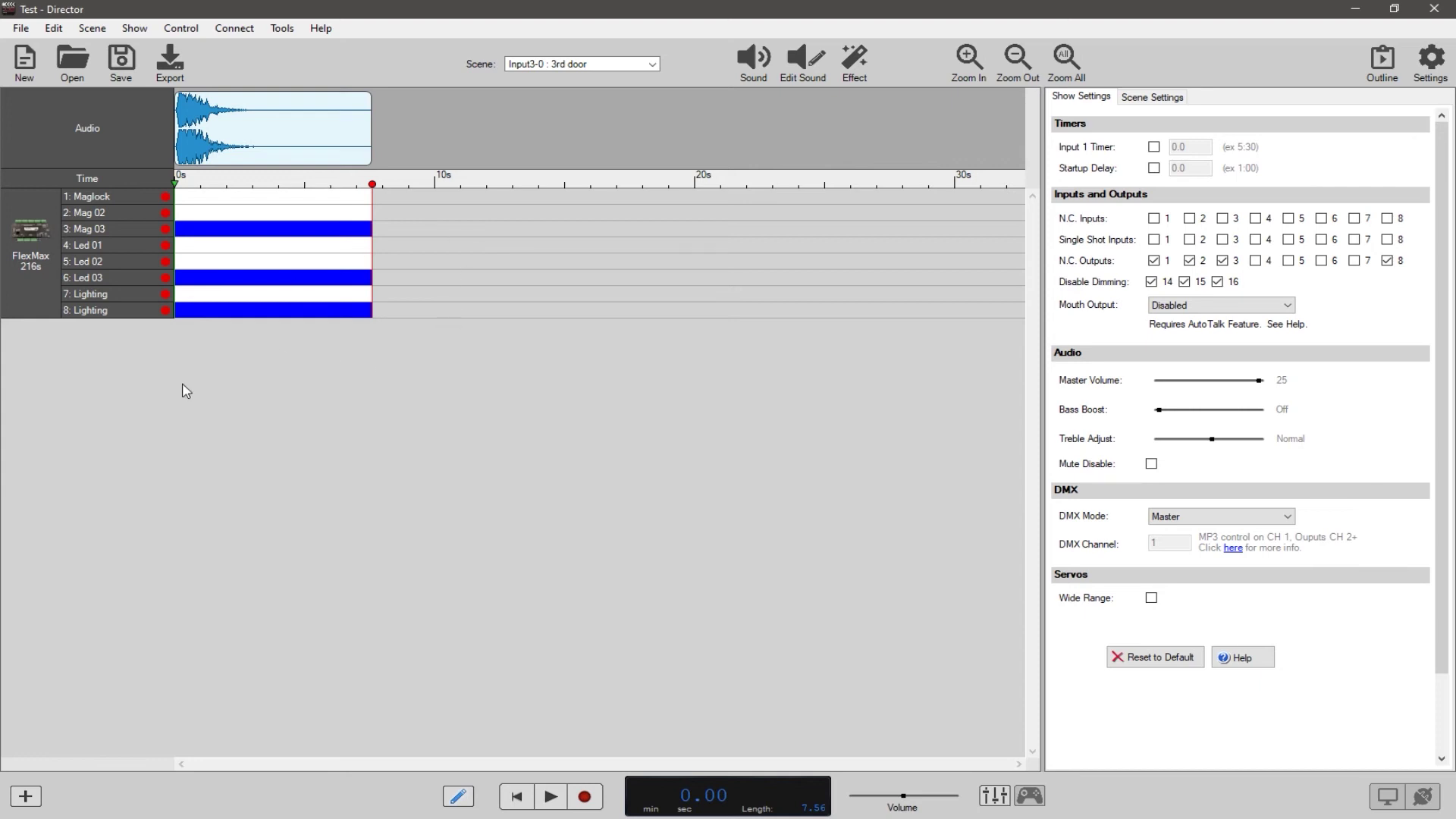
Give the Input4 scene the custom name Success in the Scene Manager.
{"action": "left_click", "coordinate": [586, 63]}
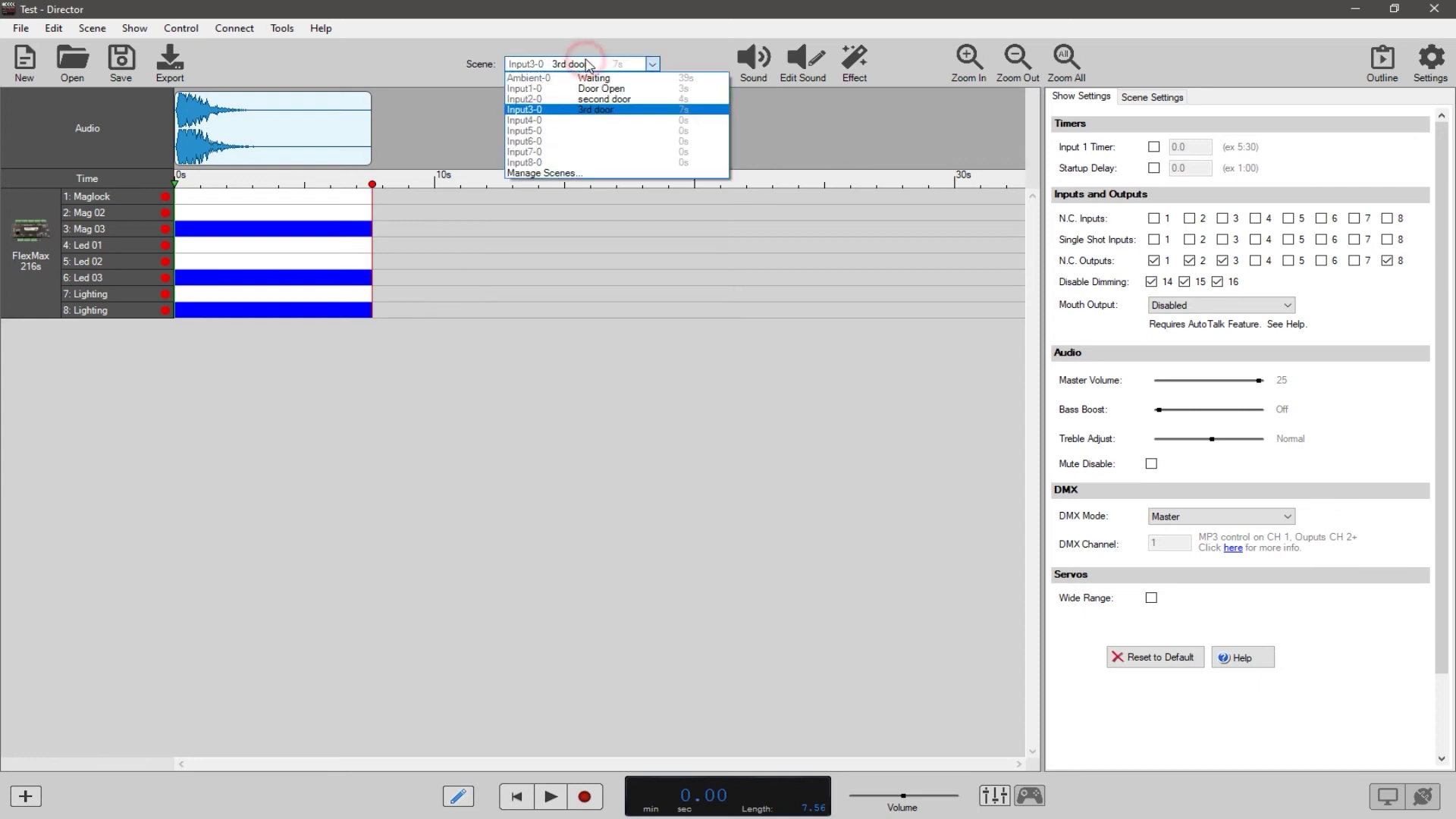
{"action": "left_click", "coordinate": [580, 174]}
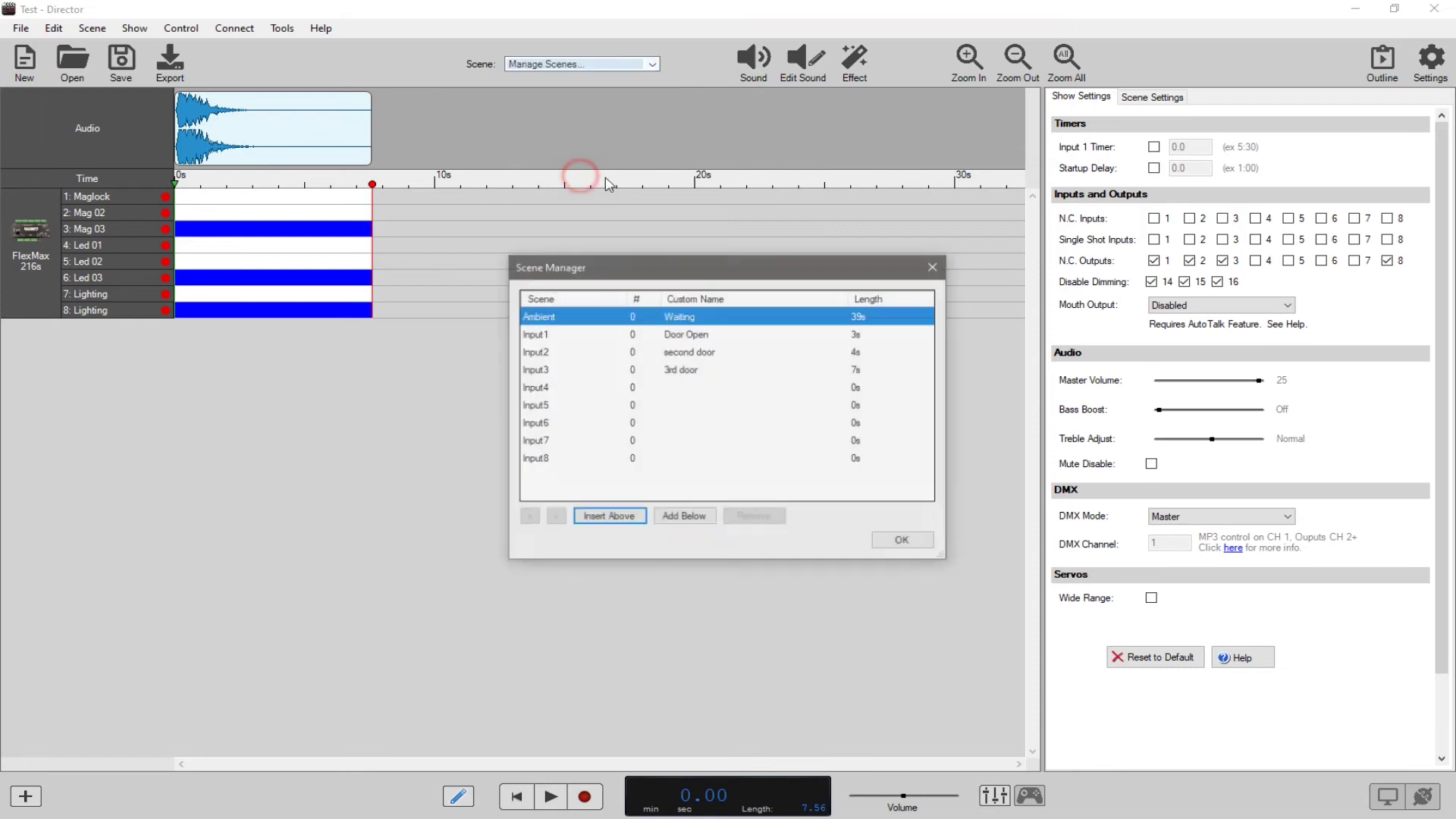
{"action": "left_click", "coordinate": [673, 389]}
{"action": "left_click", "coordinate": [672, 388]}
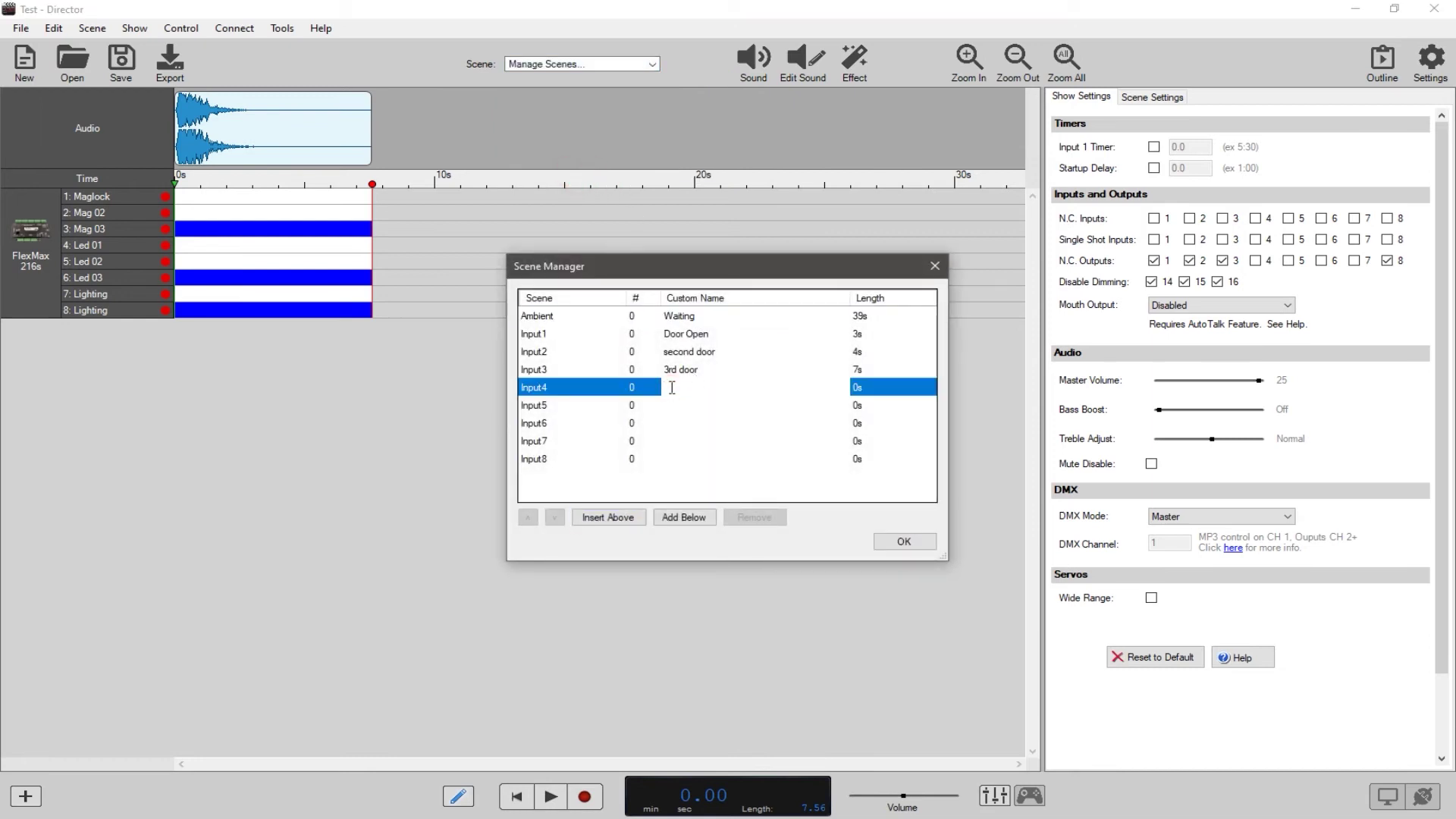
{"action": "type", "text": "Success"}
{"action": "key", "text": "Return"}
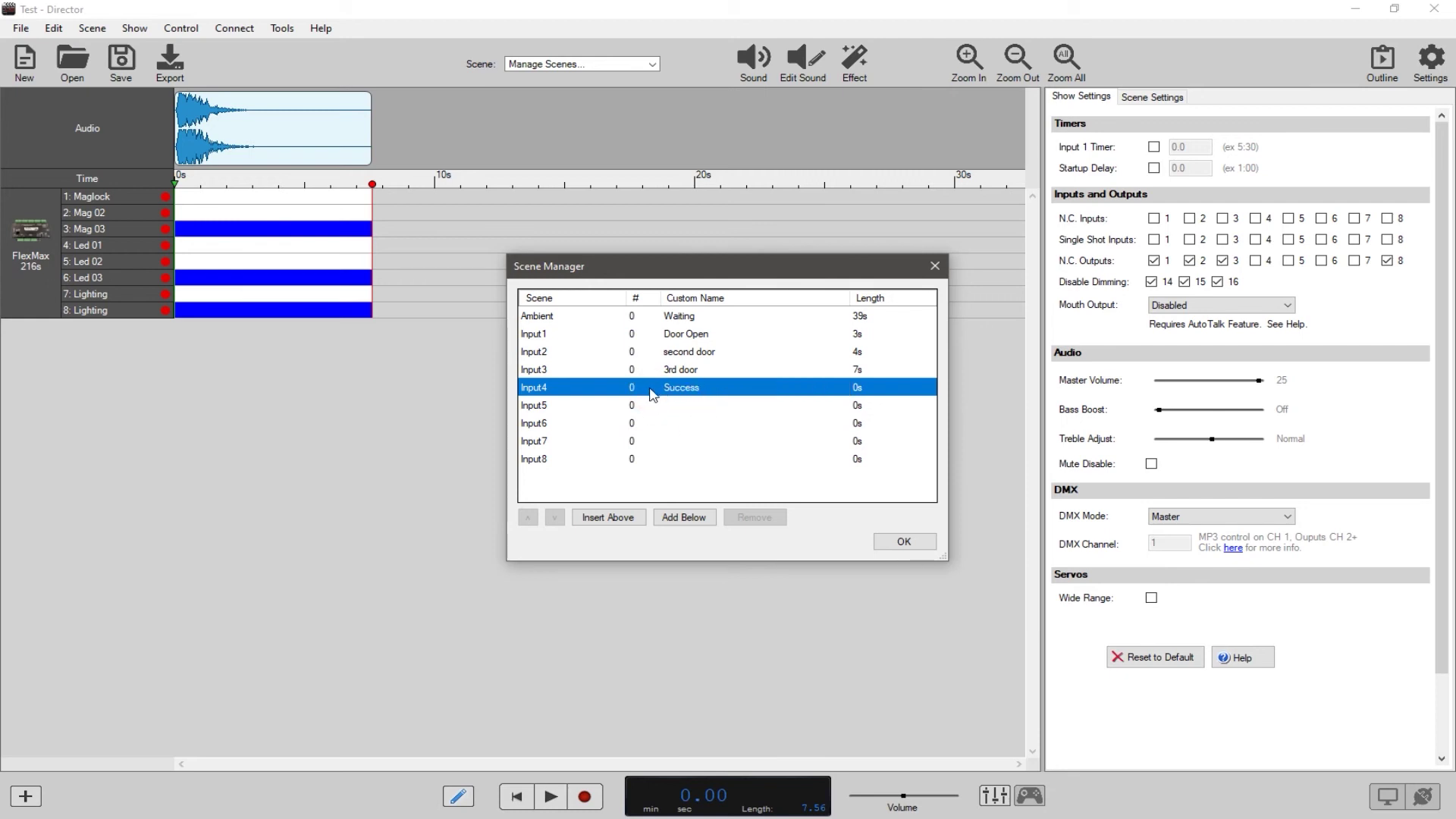
{"action": "left_click", "coordinate": [903, 543]}
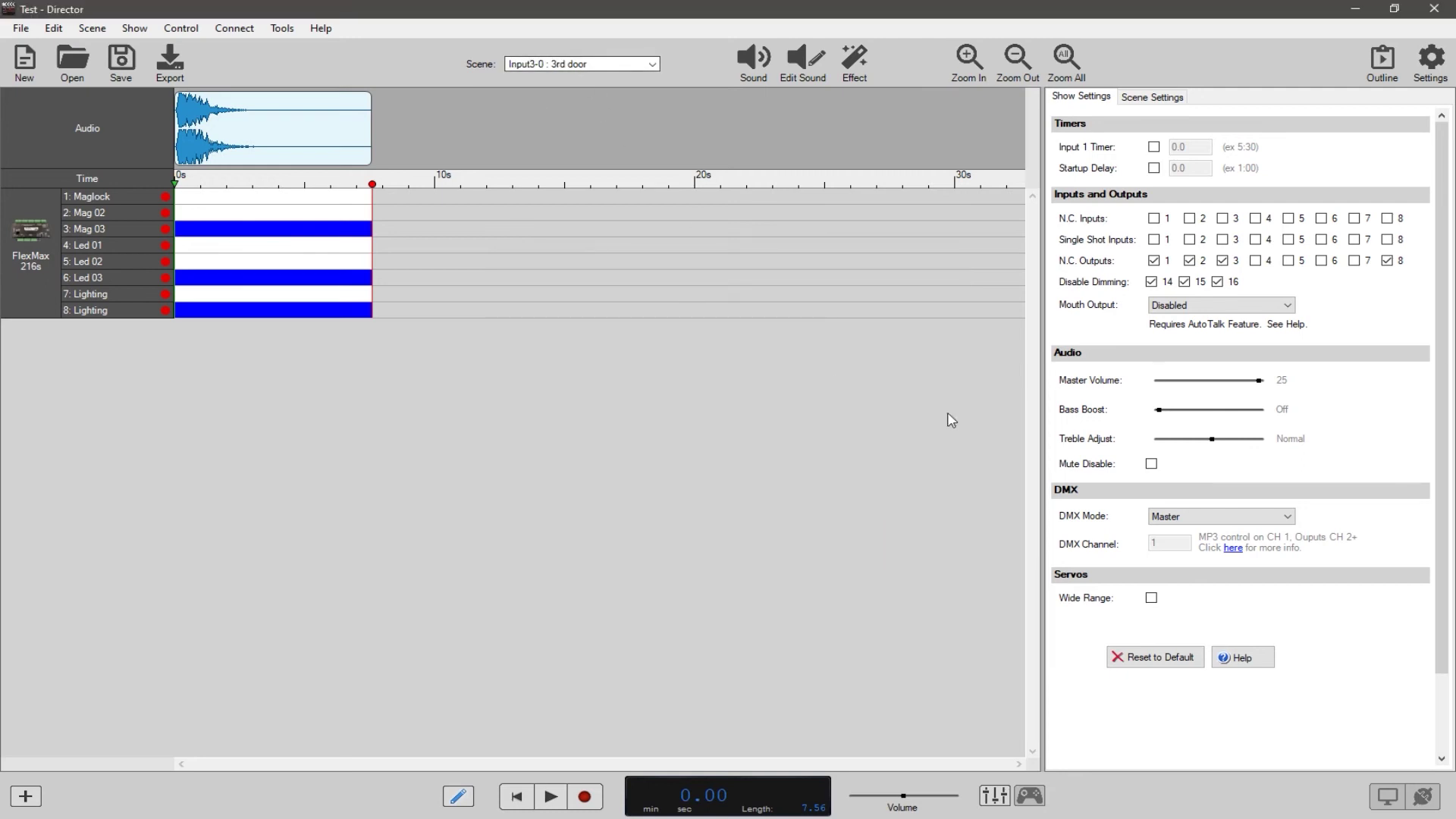
Set the 3rd door scene's After Scene Goto option to Success.
{"action": "left_click", "coordinate": [1152, 98]}
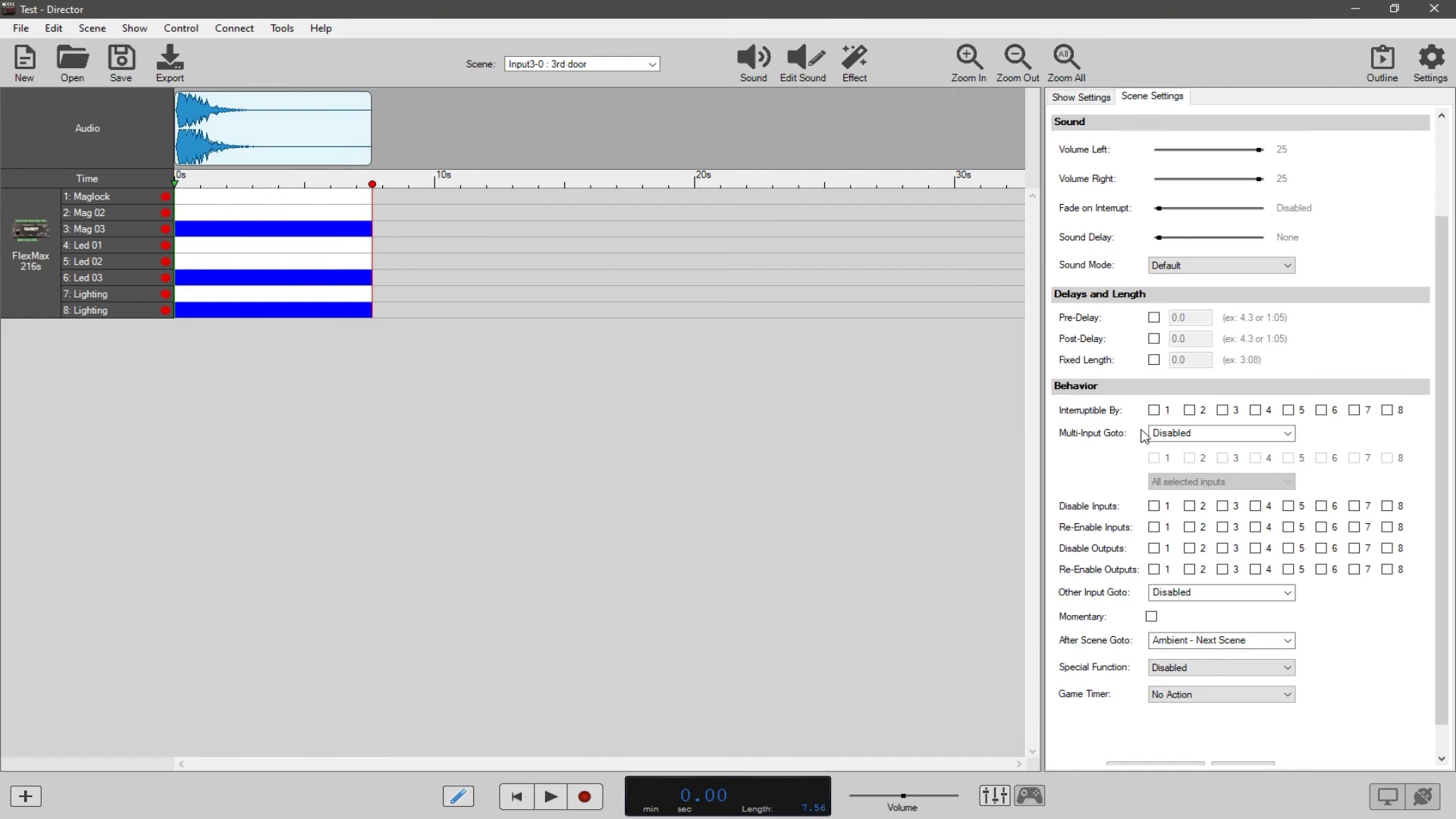
{"action": "left_click", "coordinate": [1195, 643]}
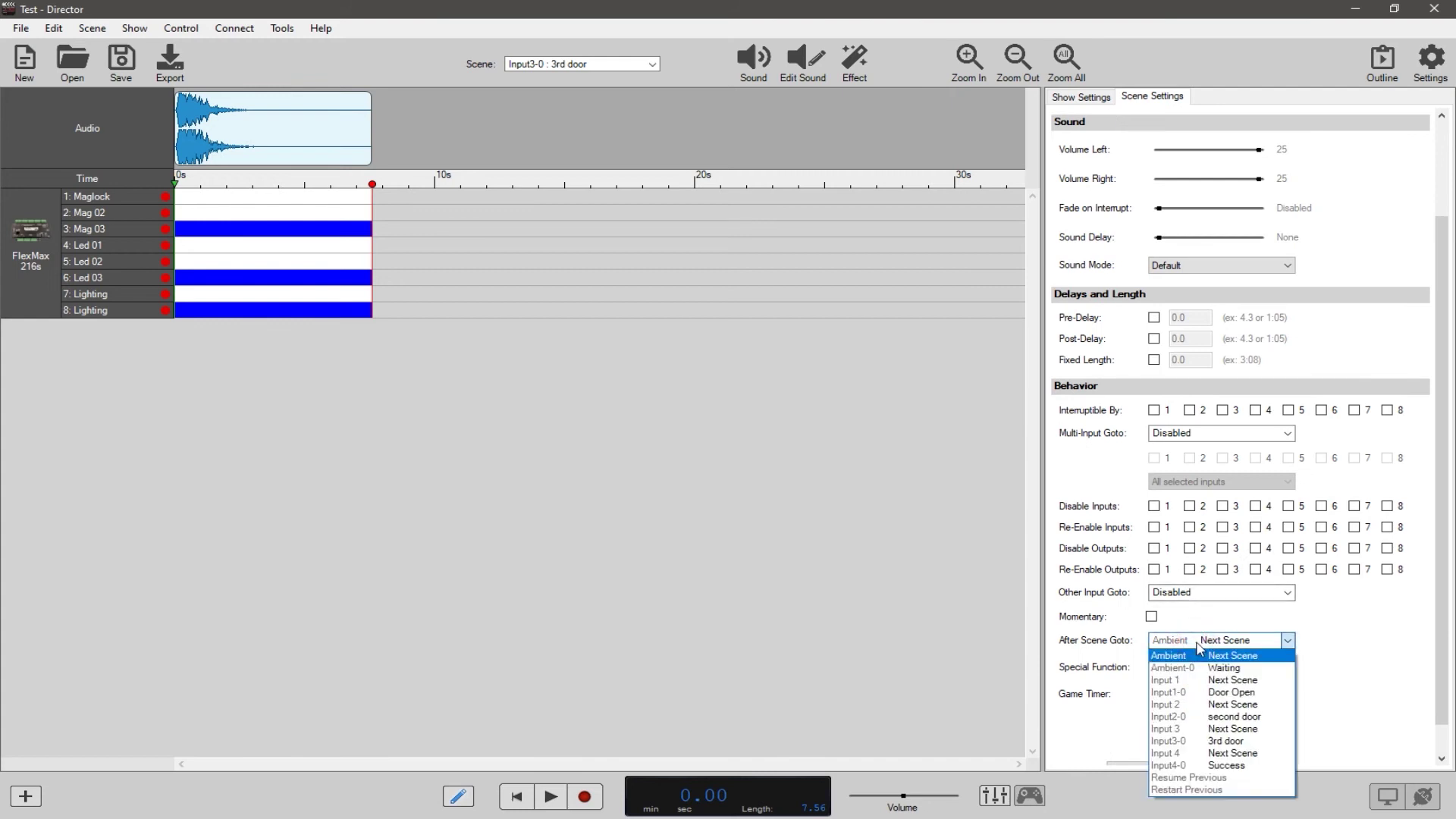
{"action": "left_click", "coordinate": [1223, 766]}
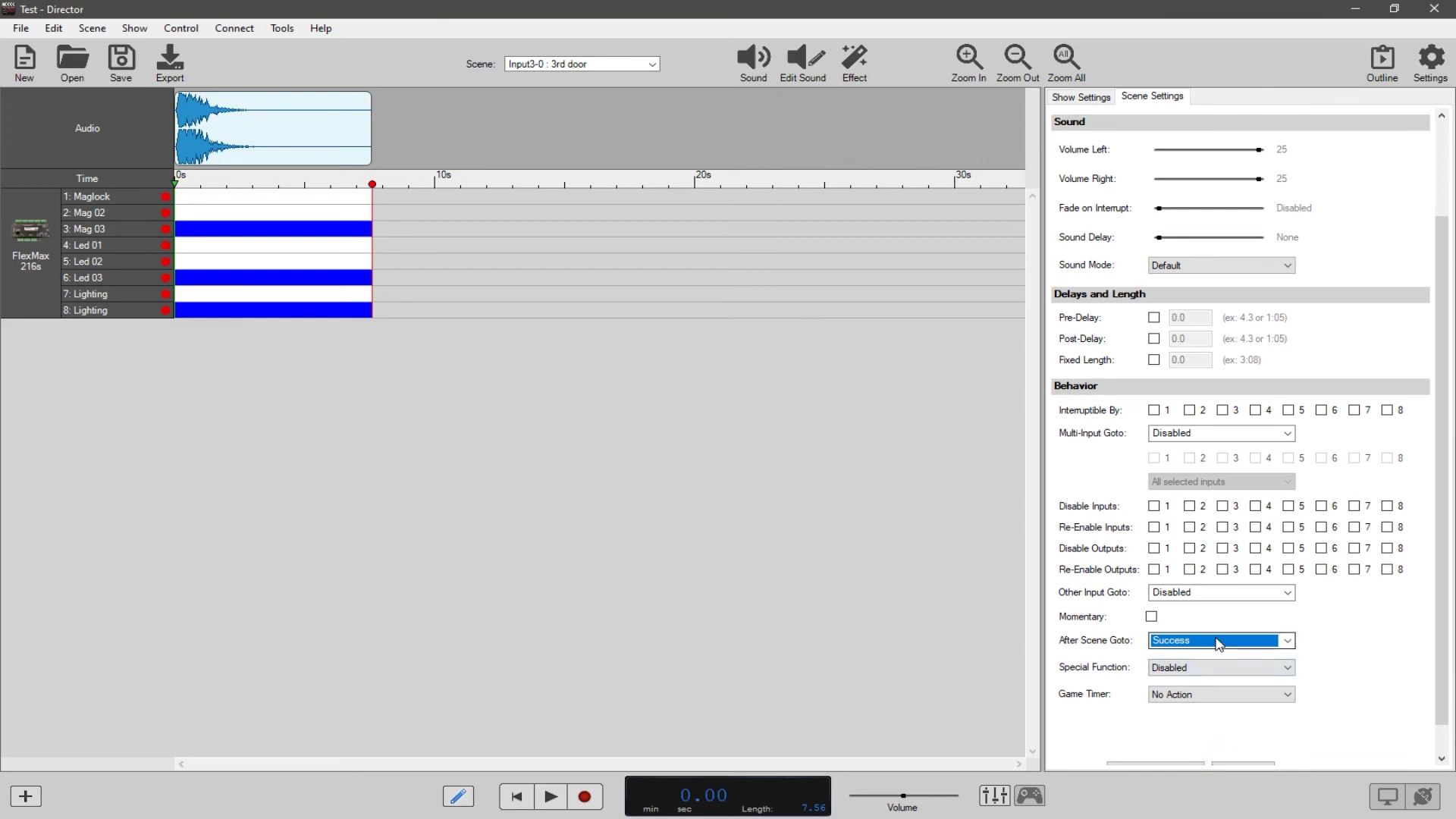
Review the Interruptible By inputs of the Ambient Waiting scene and return to the 3rd door scene.
{"action": "left_click", "coordinate": [590, 66]}
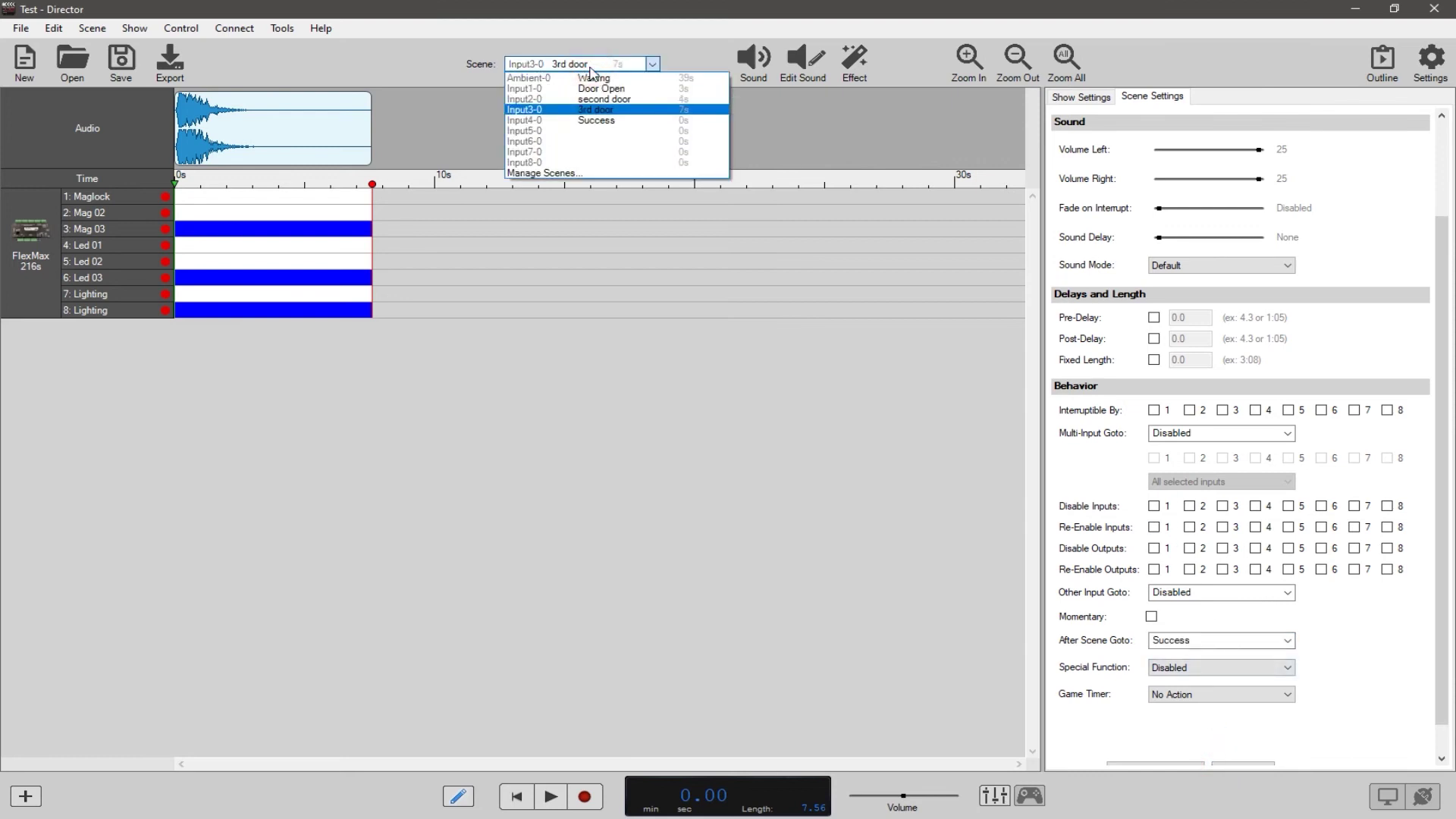
{"action": "left_click", "coordinate": [592, 77]}
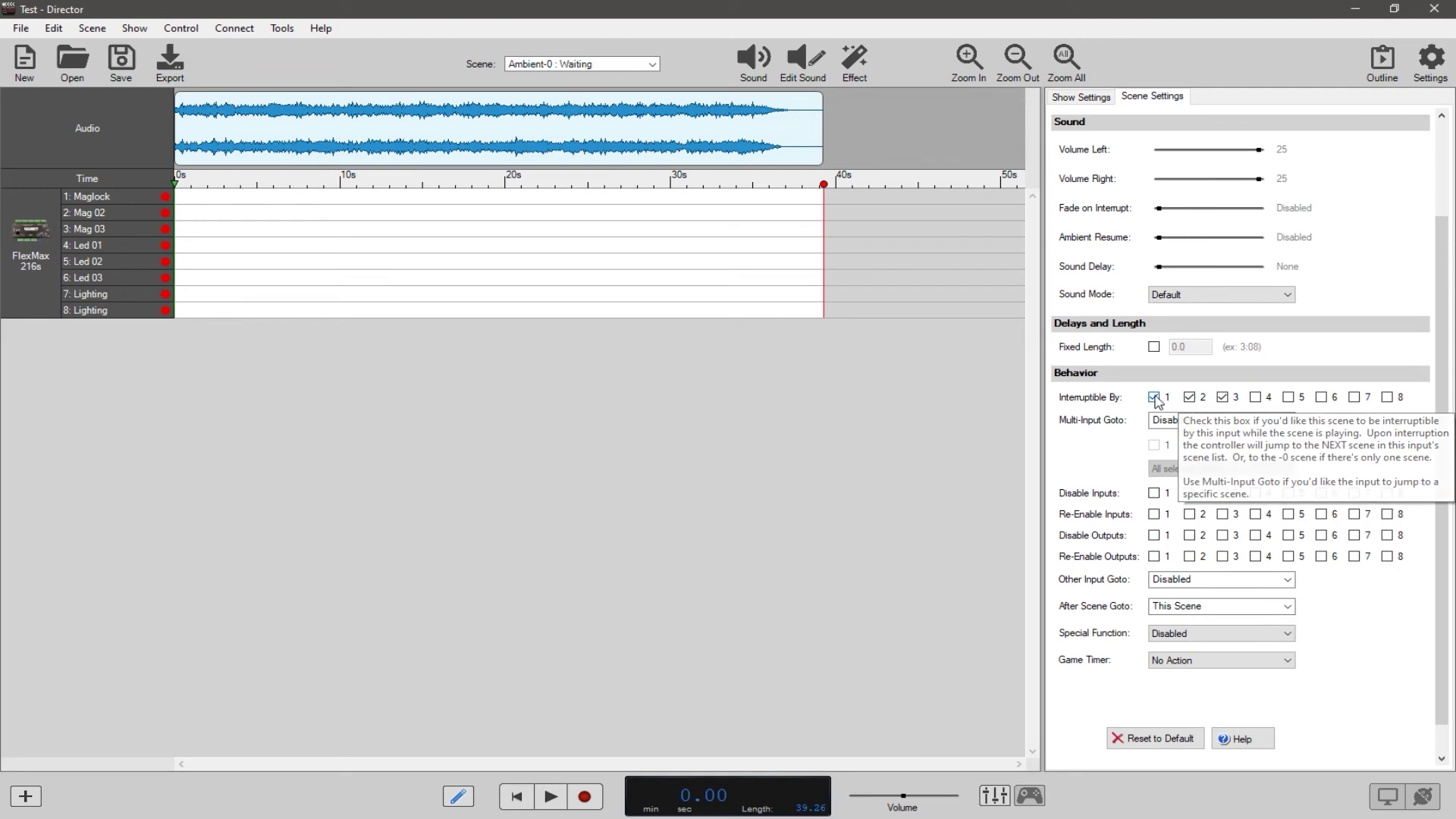
{"action": "left_click", "coordinate": [1222, 397]}
{"action": "left_click", "coordinate": [1223, 395]}
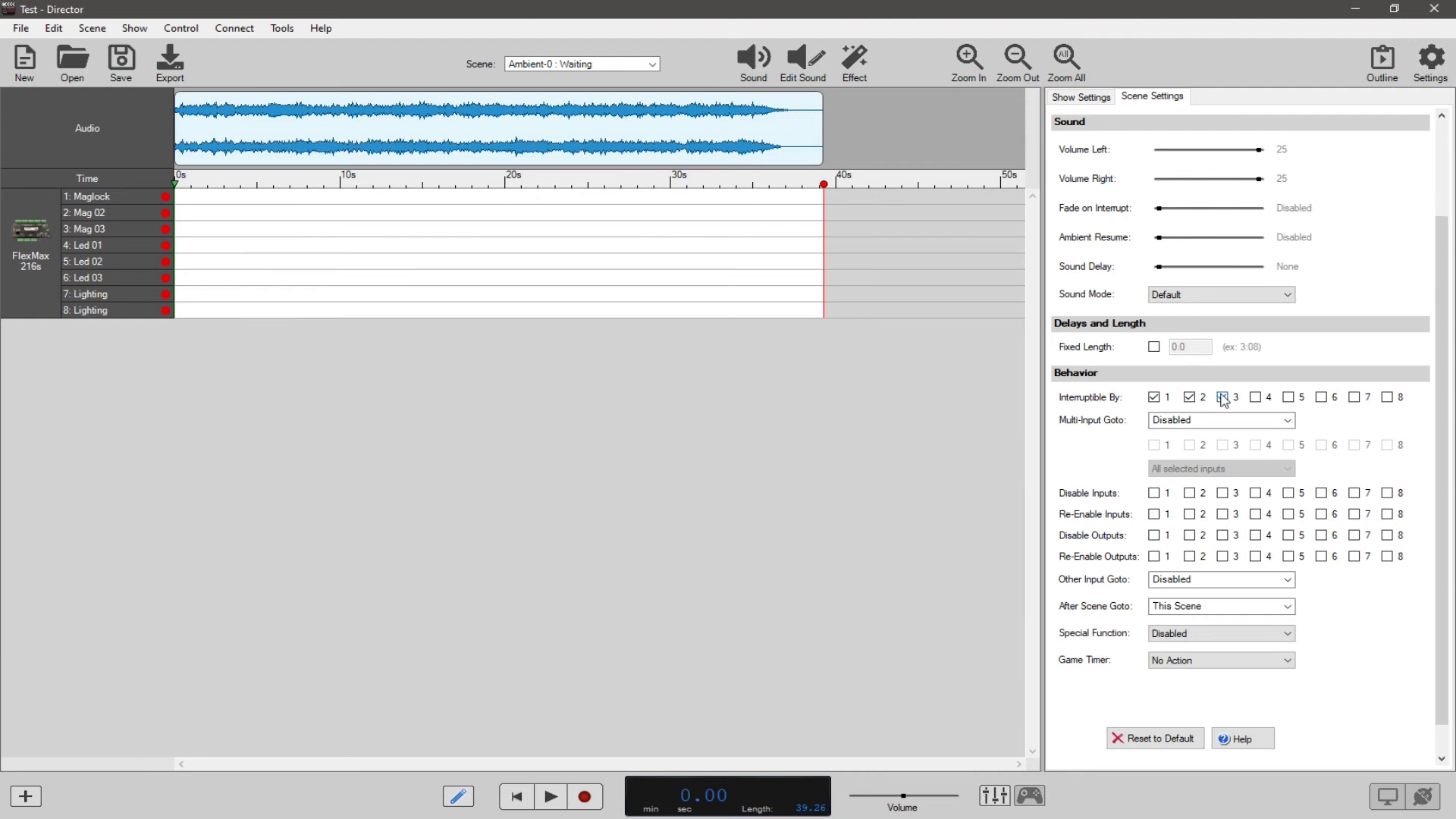
{"action": "left_click", "coordinate": [593, 69]}
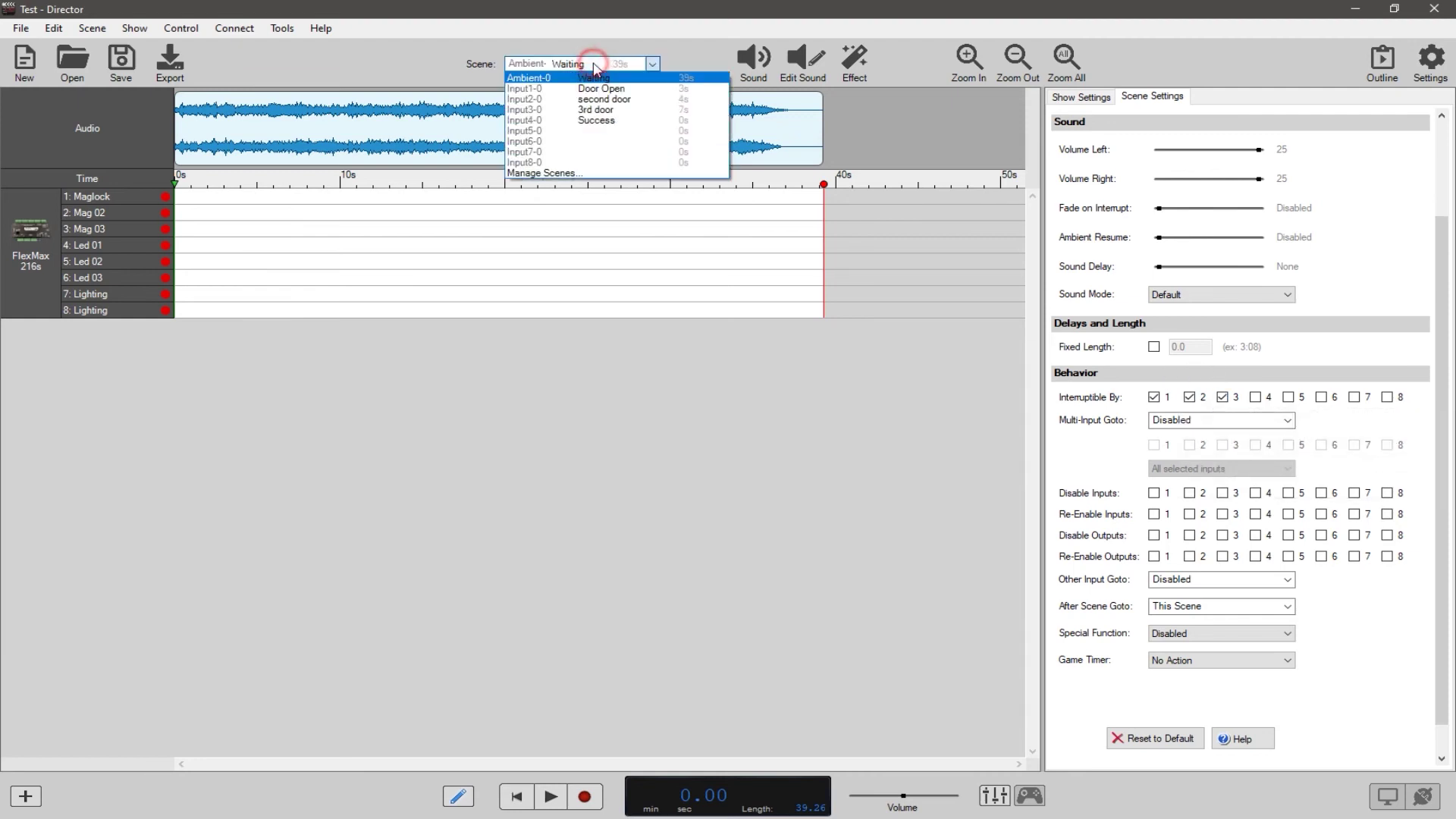
{"action": "left_click", "coordinate": [596, 115]}
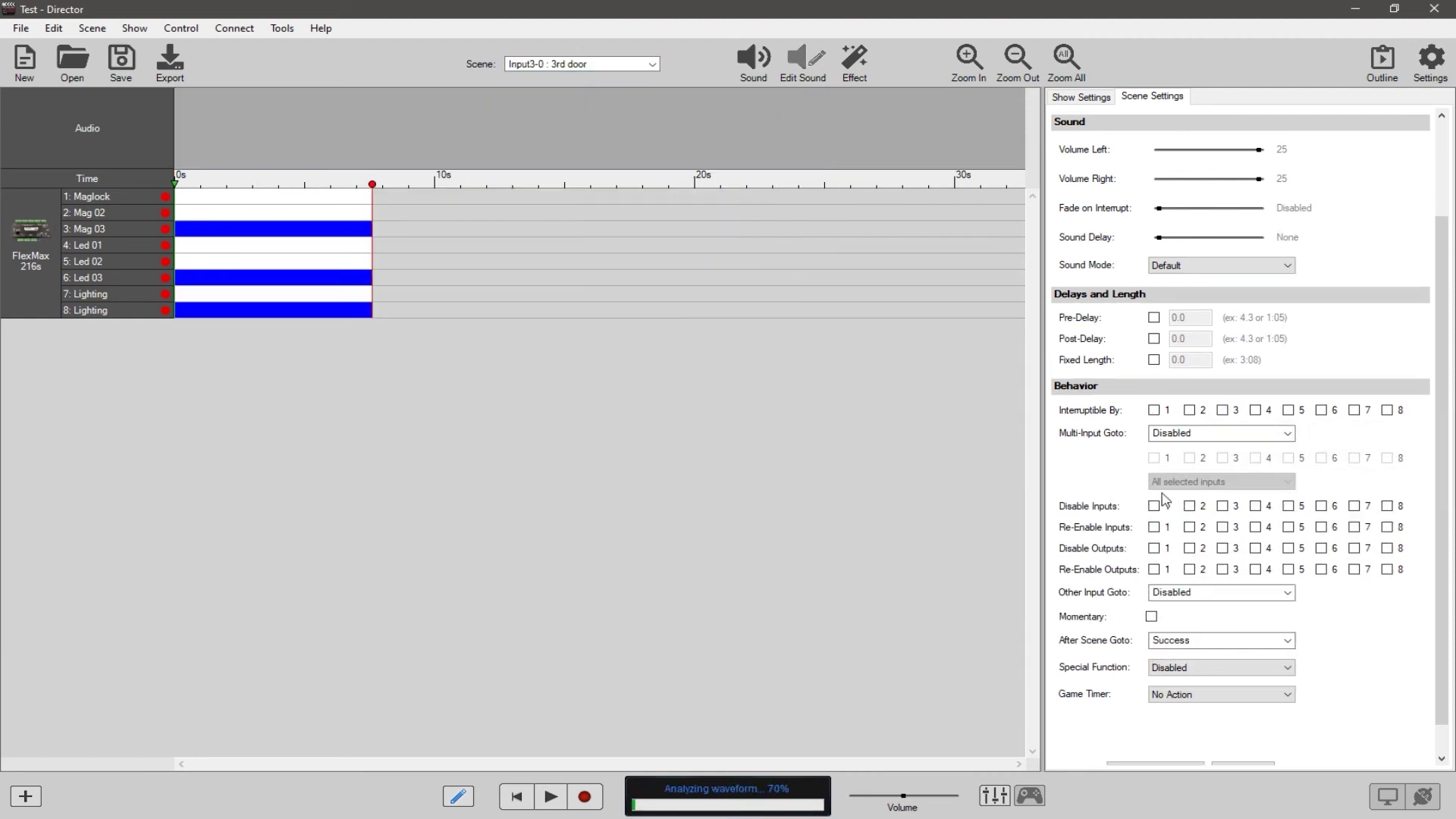
{"action": "left_click", "coordinate": [592, 65]}
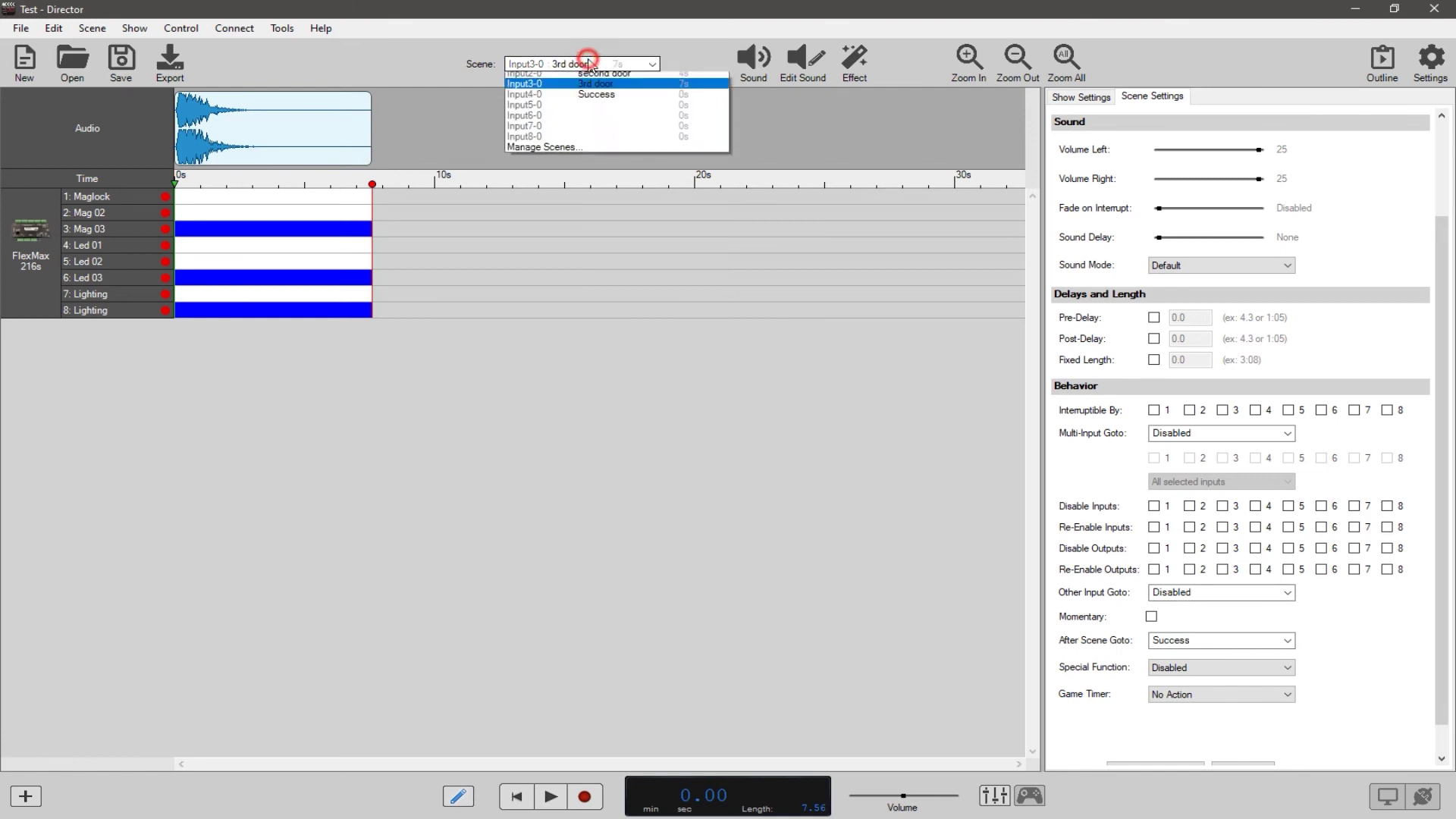
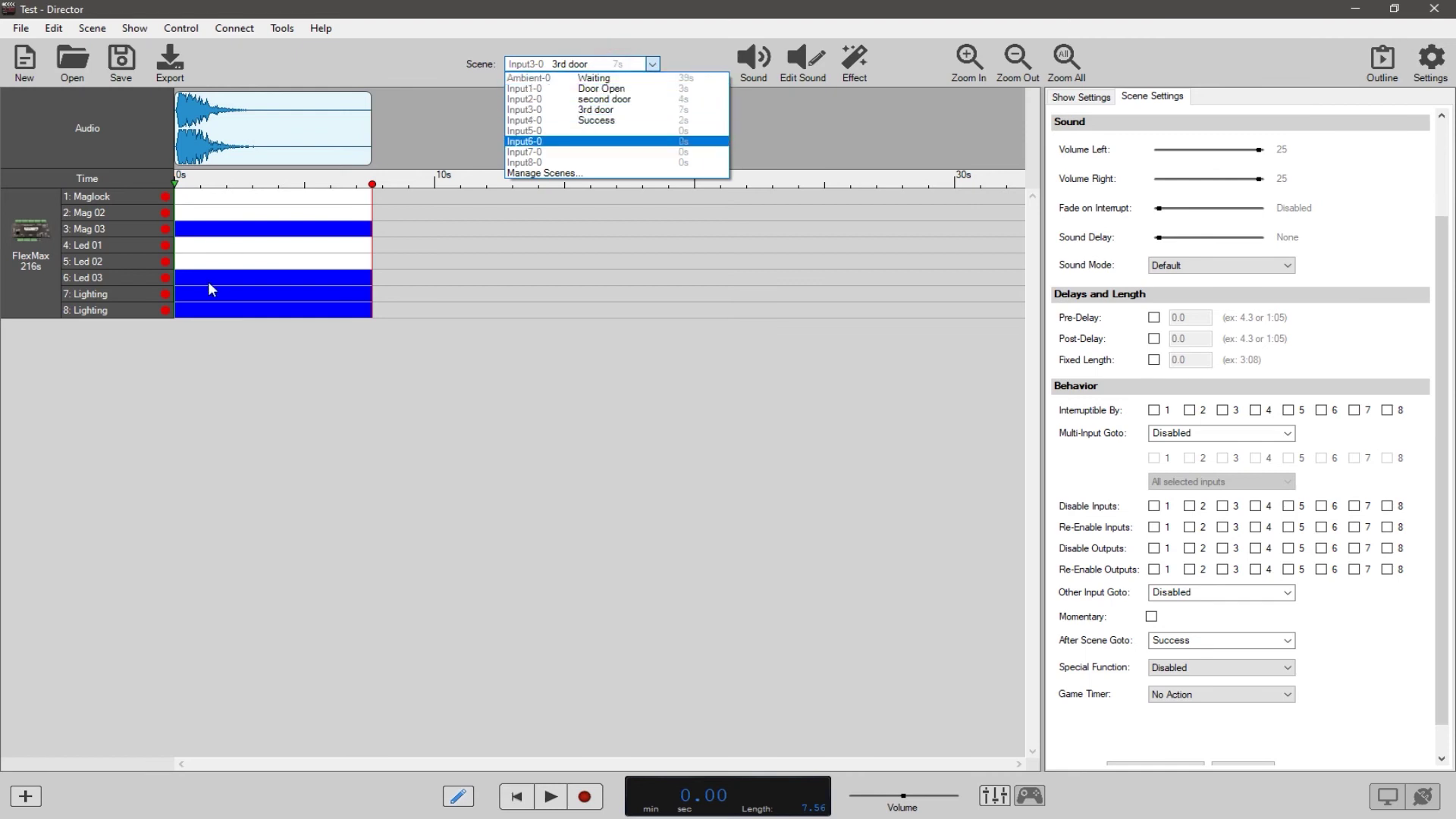
{"action": "left_click", "coordinate": [191, 410]}
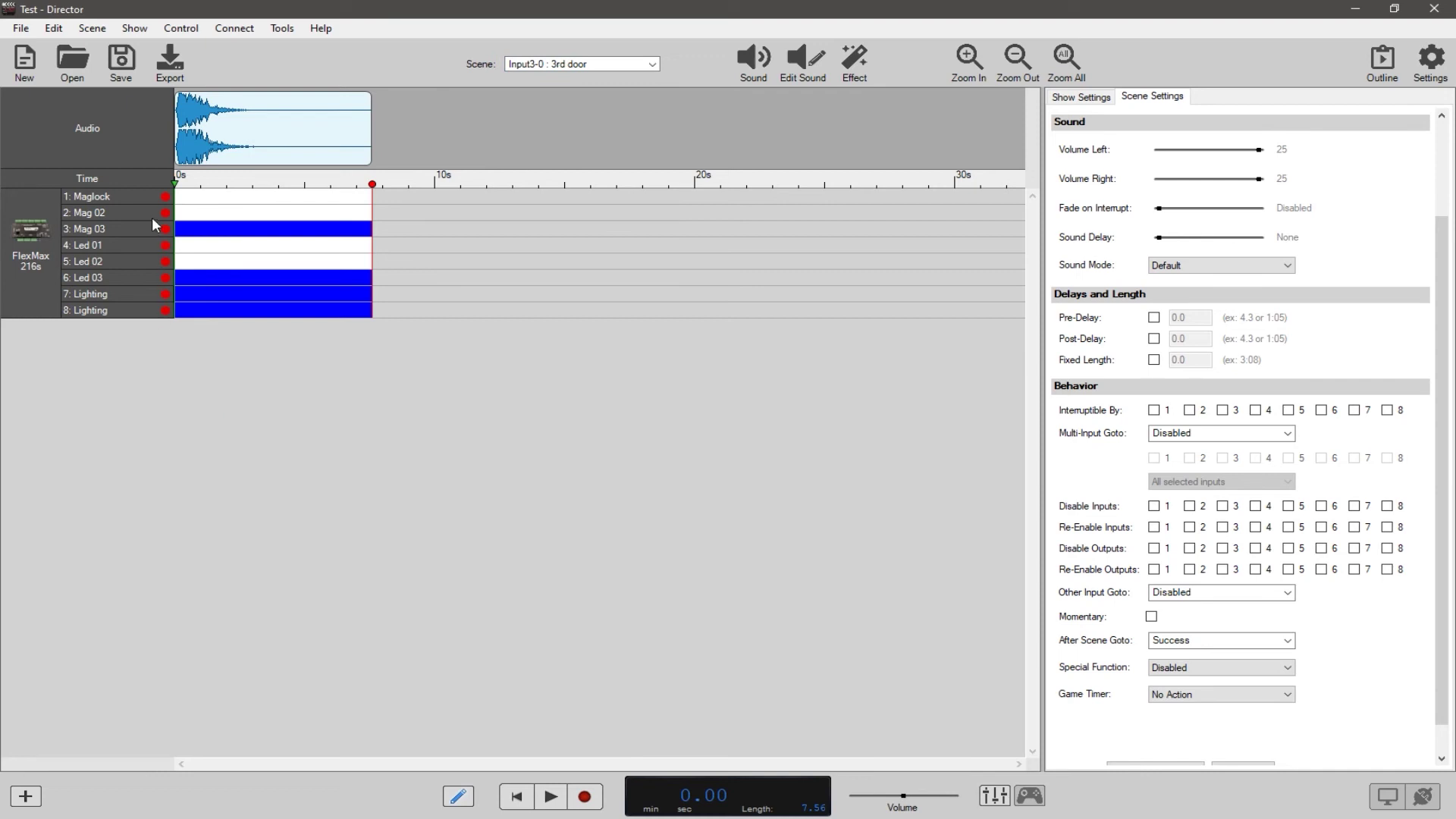
Copy the Led 03 and both Lighting output tracks from the 3rd door scene into the same tracks of the Success scene.
{"action": "left_click", "coordinate": [145, 277]}
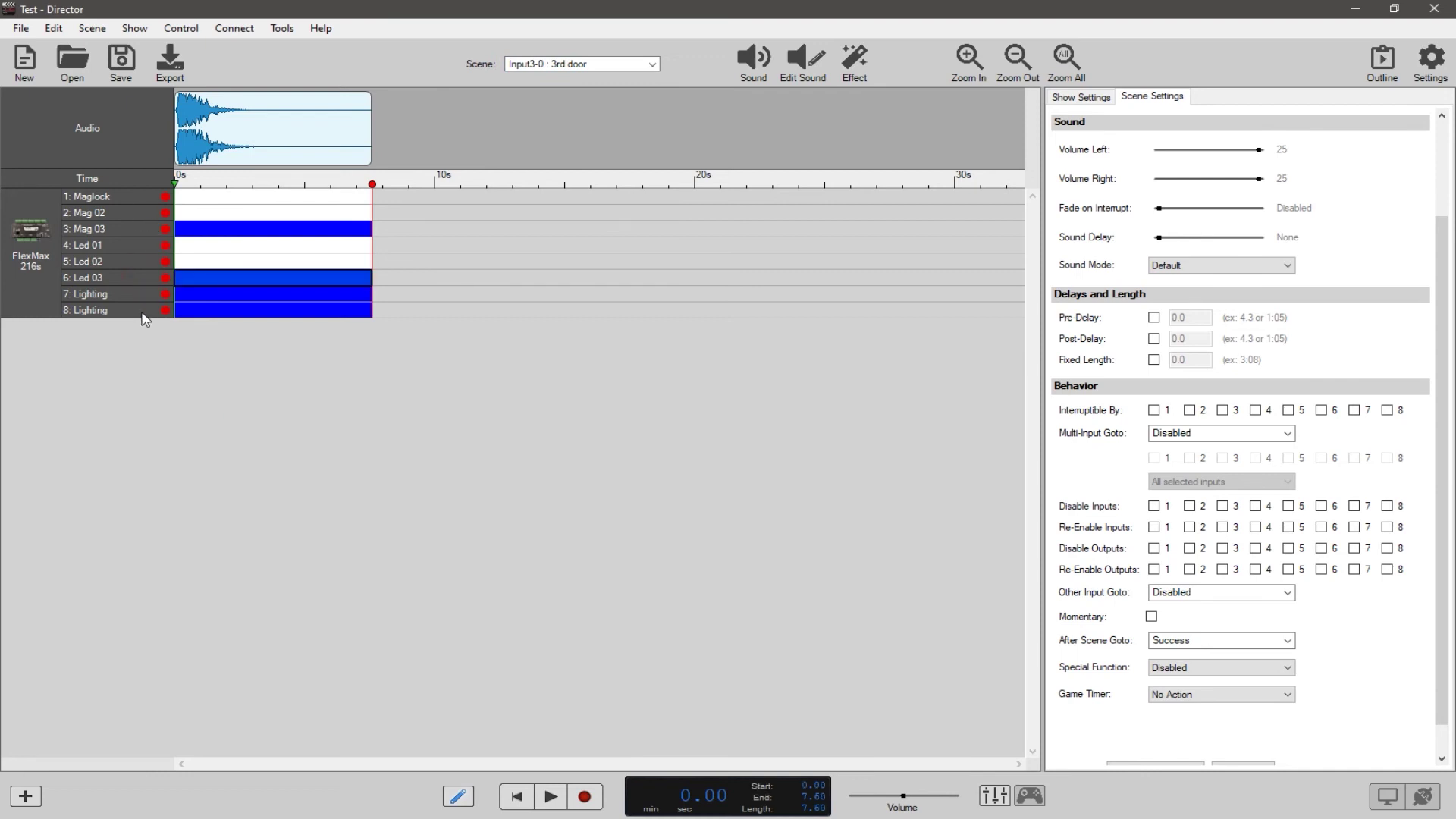
{"action": "left_click", "coordinate": [144, 313], "text": "shift"}
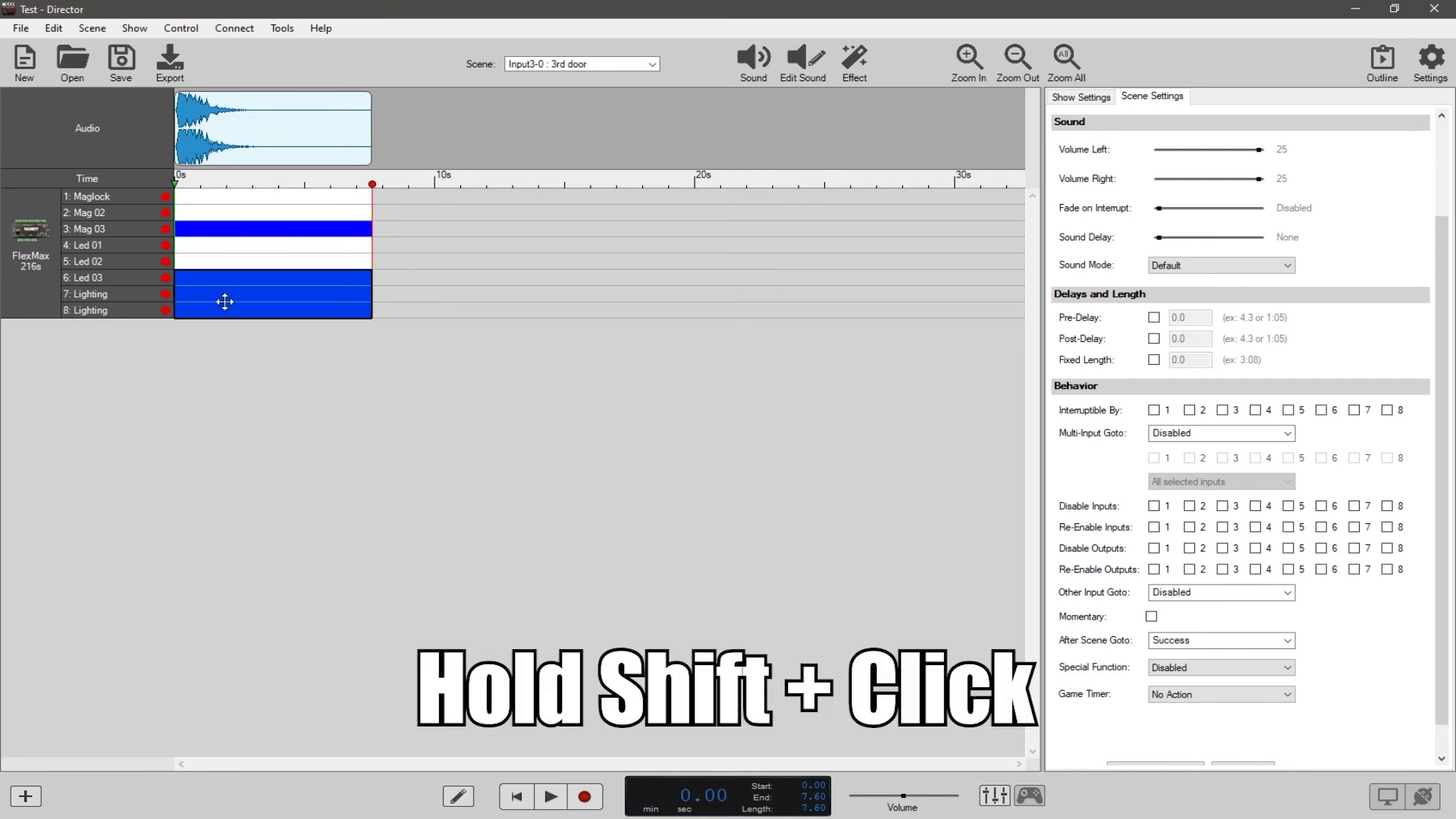
{"action": "left_click", "coordinate": [594, 67]}
{"action": "left_click", "coordinate": [597, 117]}
{"action": "left_click", "coordinate": [130, 277]}
{"action": "left_click", "coordinate": [138, 310], "text": "shift"}
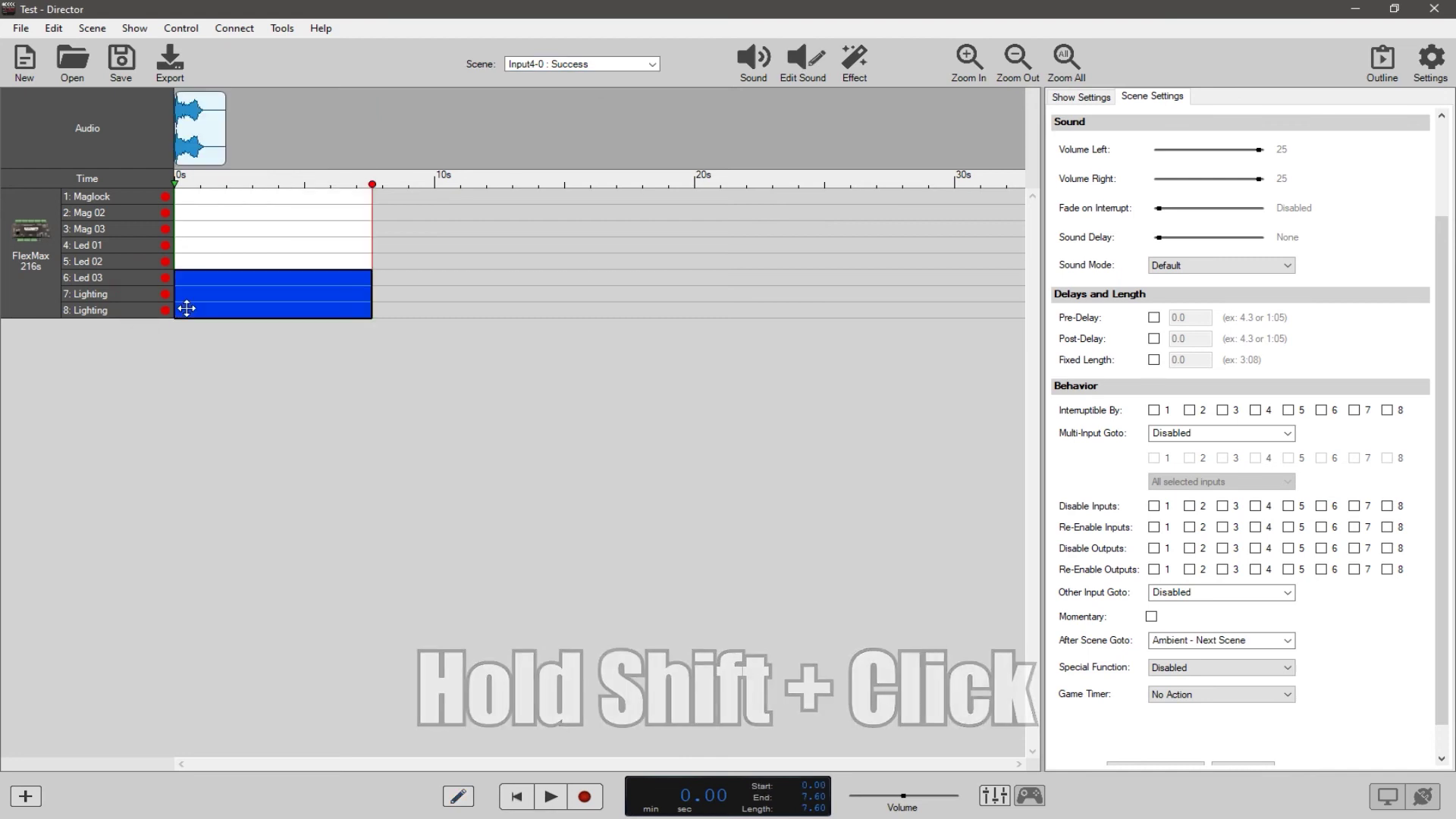
{"action": "left_click", "coordinate": [230, 367]}
Make the Success scene's length equal to its sound.
{"action": "left_click", "coordinate": [588, 65]}
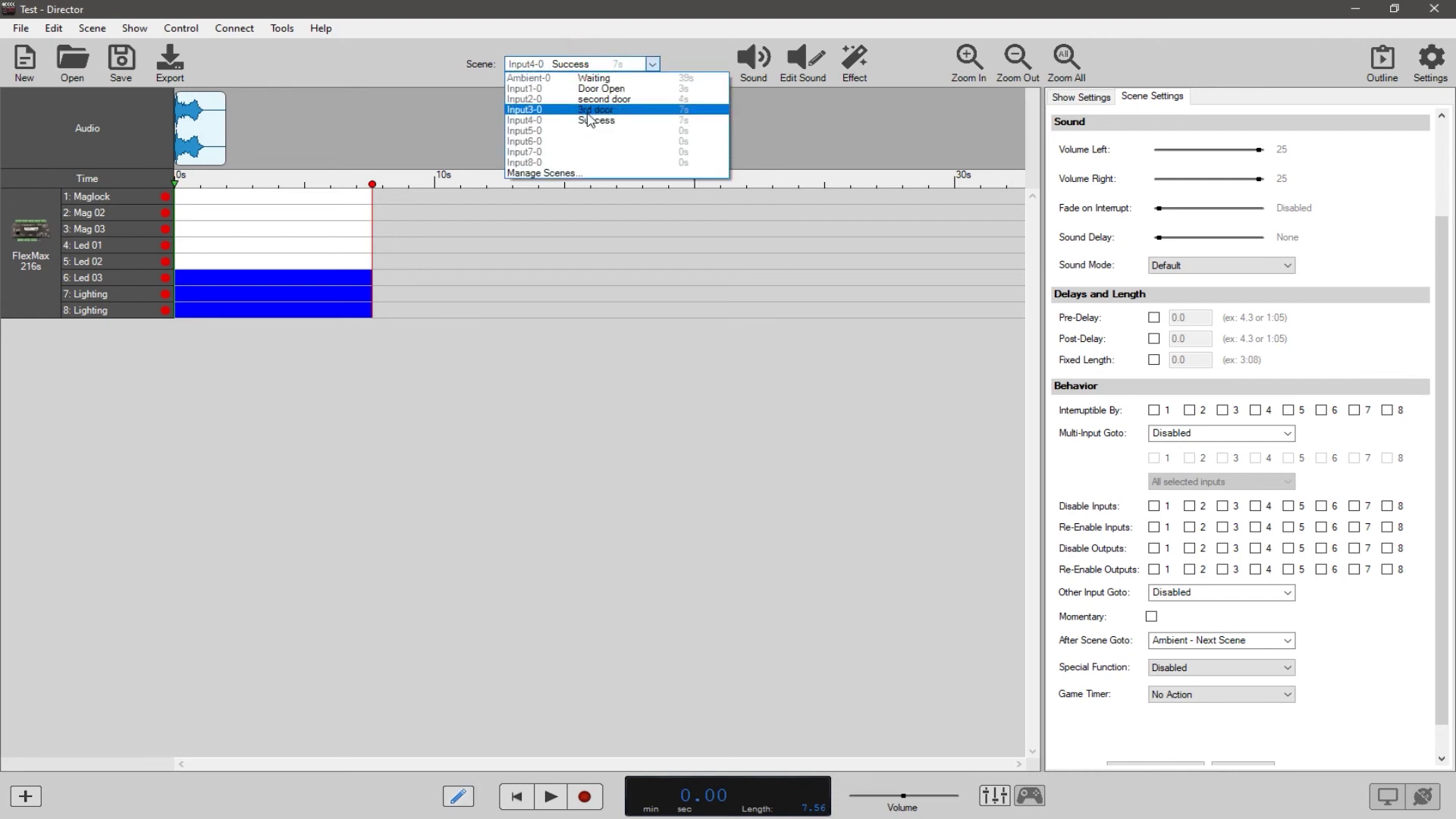
{"action": "left_click", "coordinate": [593, 120]}
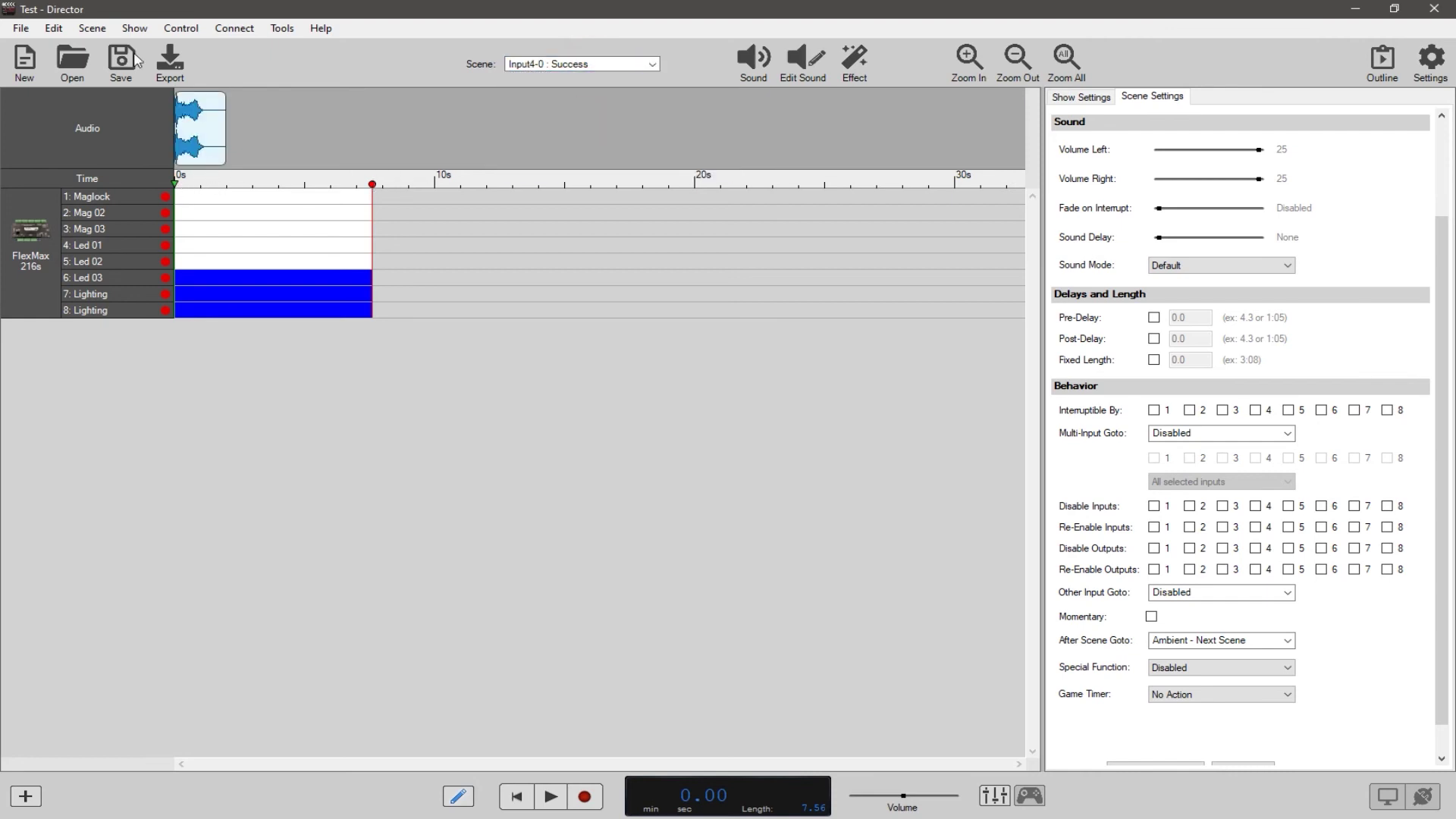
{"action": "left_click", "coordinate": [93, 29]}
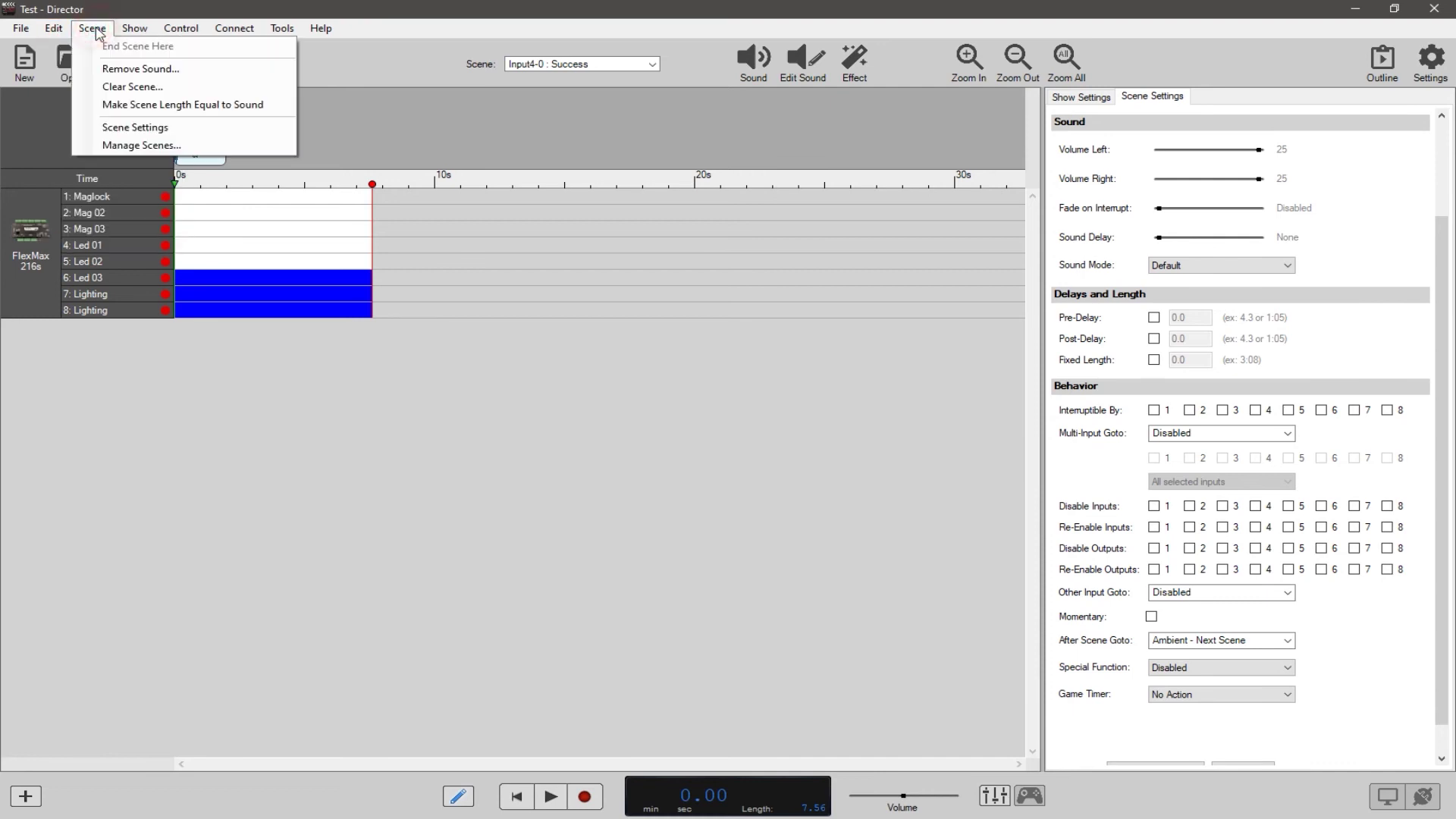
{"action": "left_click", "coordinate": [138, 105]}
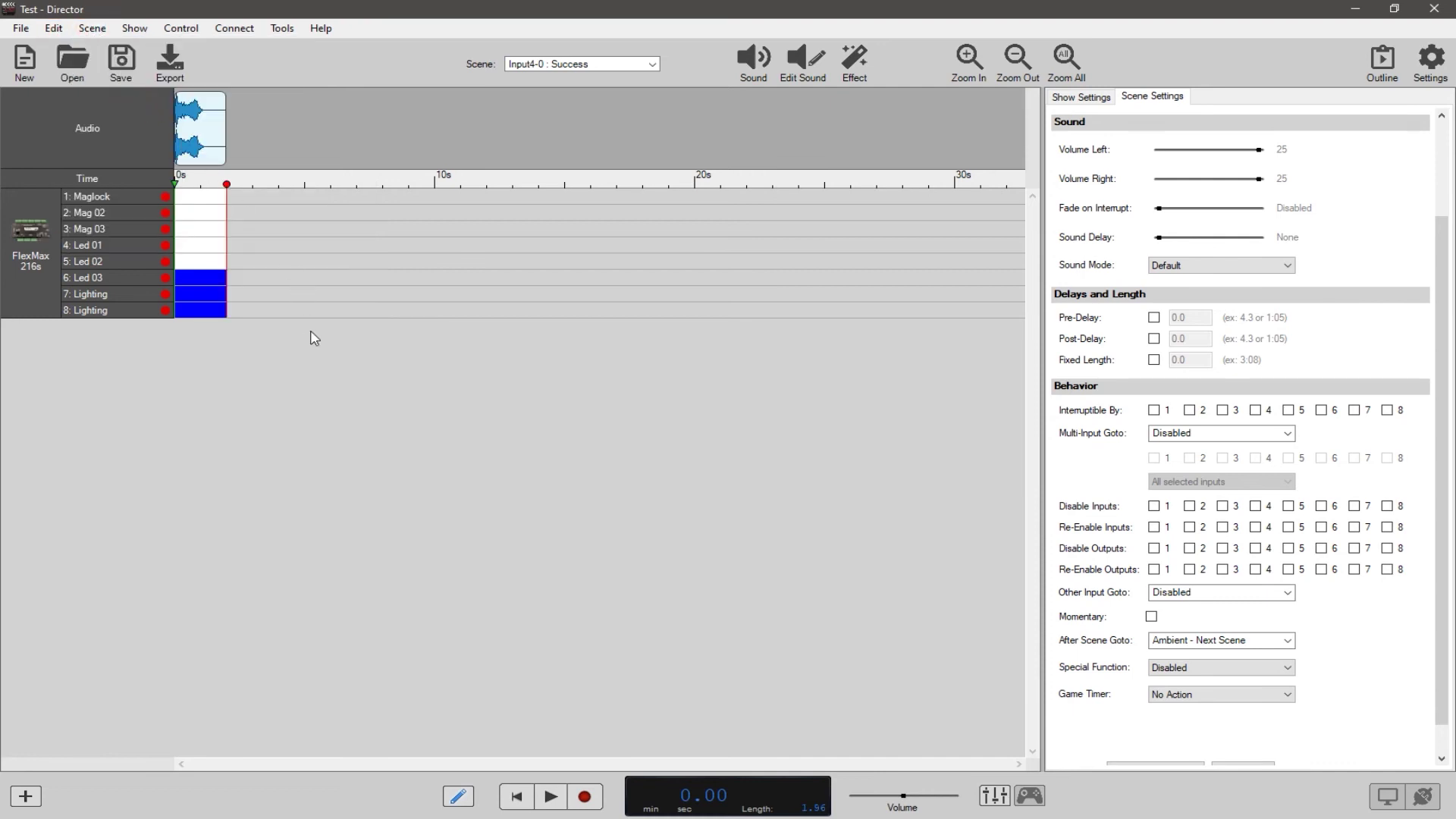
Compare the active outputs of the 3rd door scene with those of the Success scene.
{"action": "left_click", "coordinate": [576, 64]}
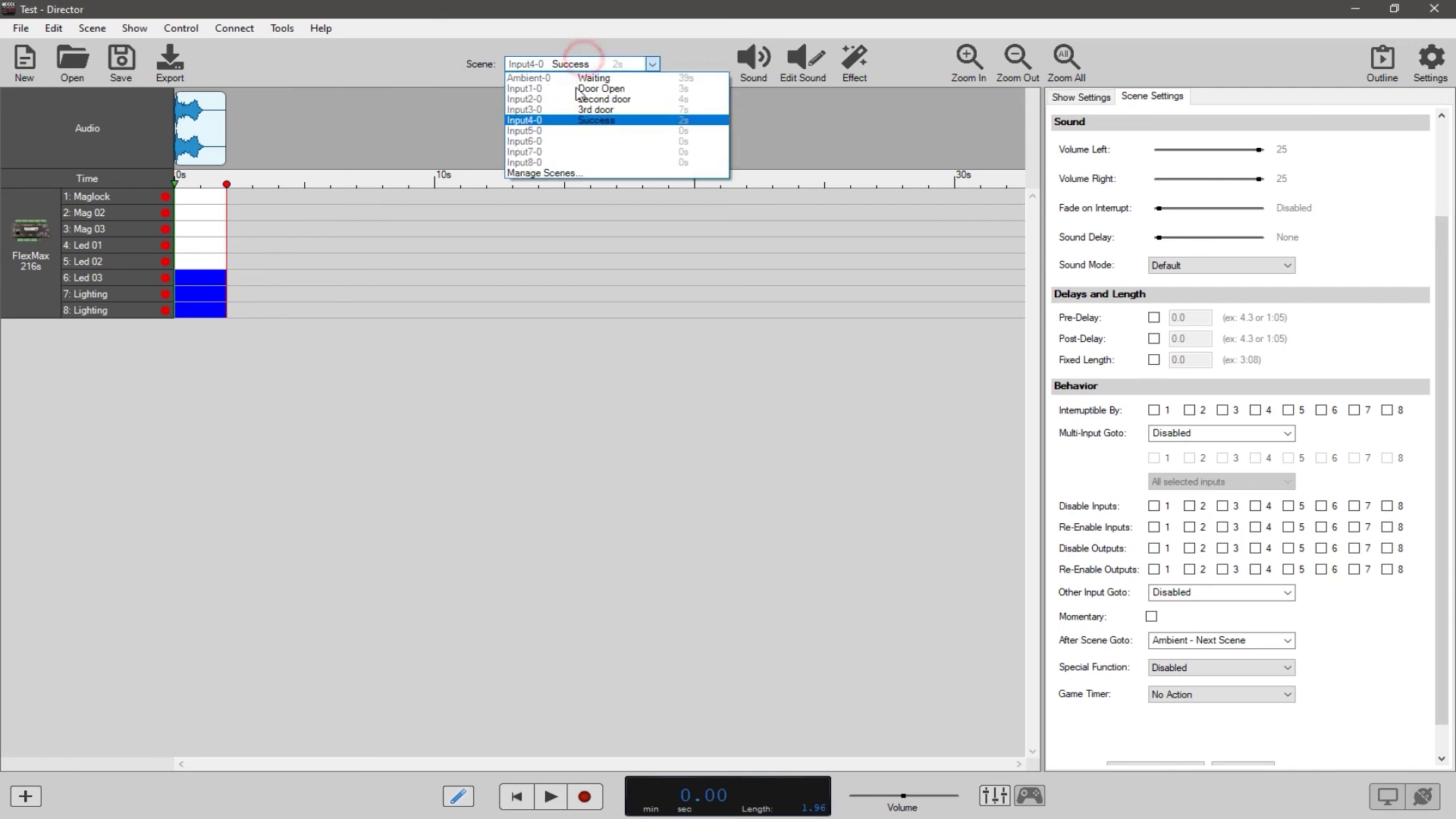
{"action": "left_click", "coordinate": [580, 107]}
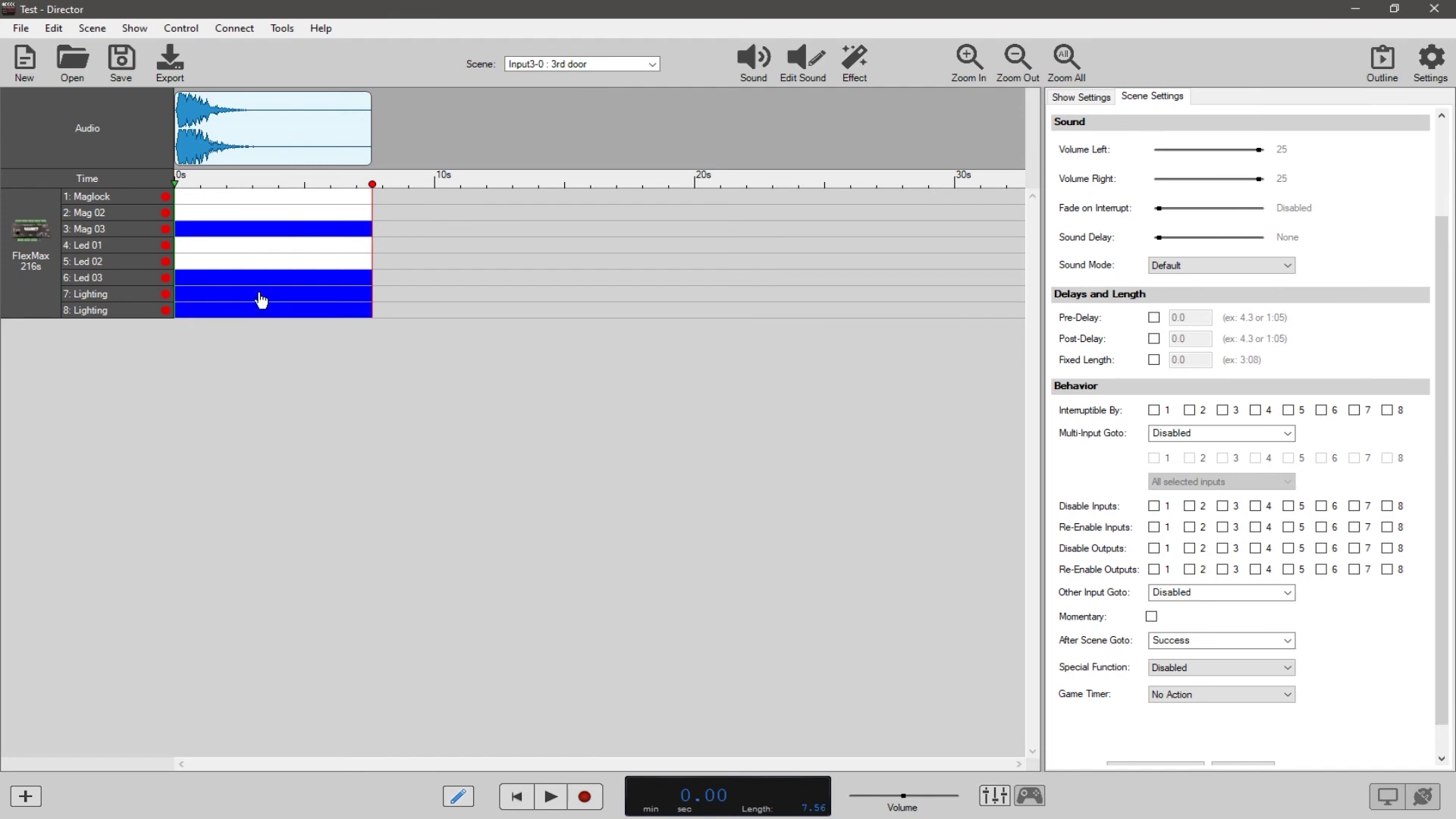
{"action": "left_click", "coordinate": [602, 62]}
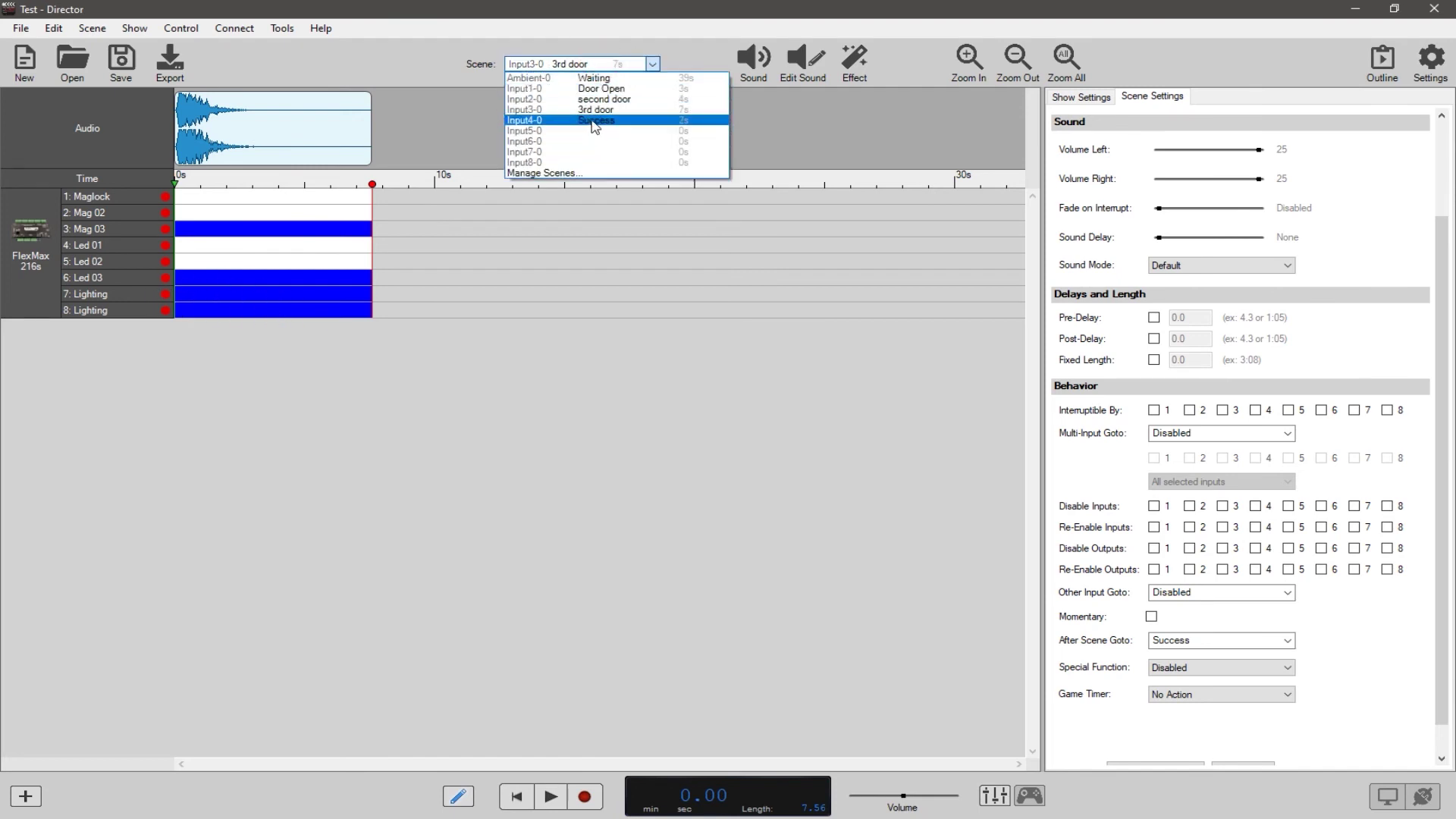
{"action": "left_click", "coordinate": [593, 122]}
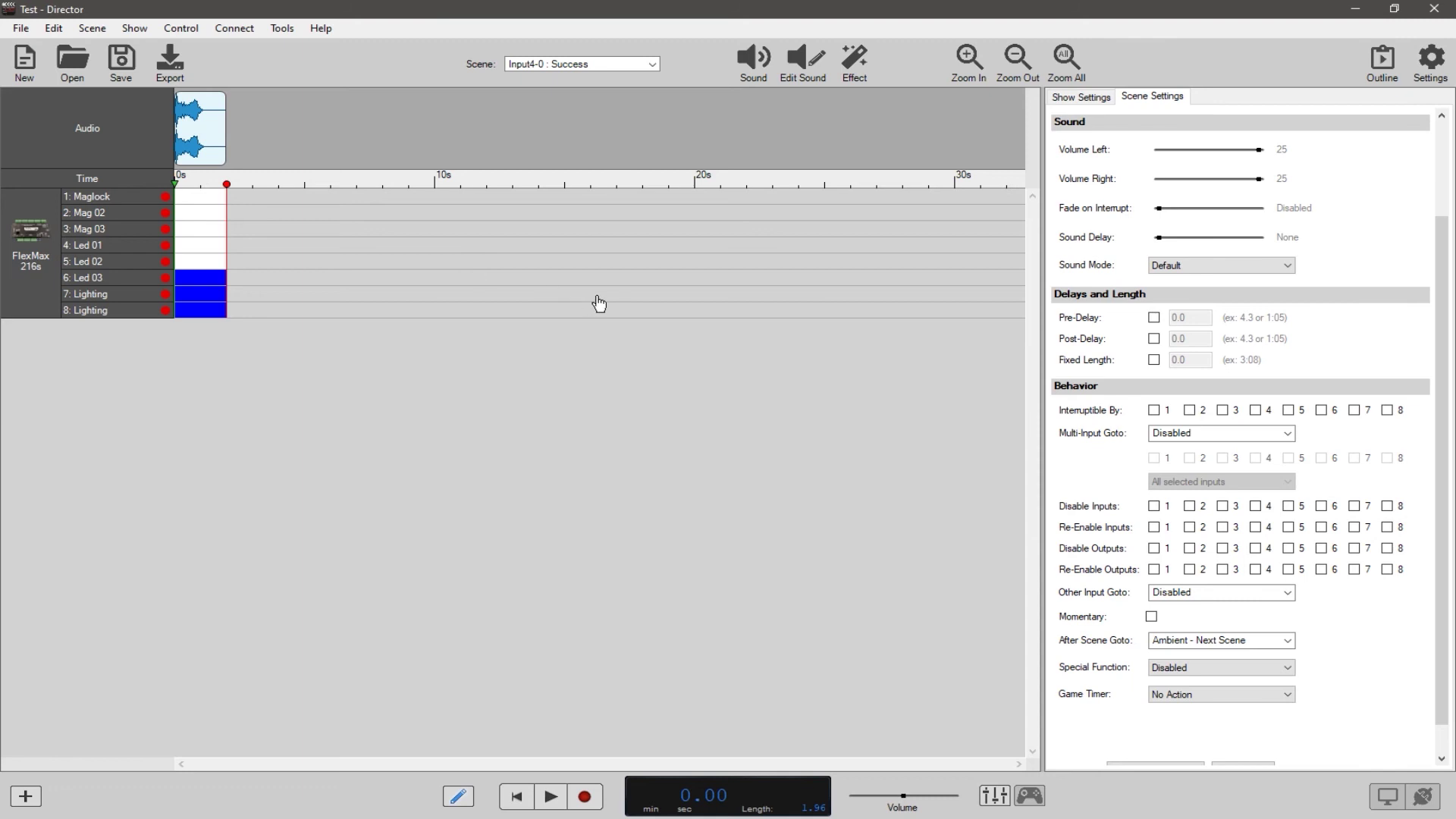
Name the Input5 scene Reset and set the Success scene's After Scene Goto option to it.
{"action": "left_click", "coordinate": [596, 67]}
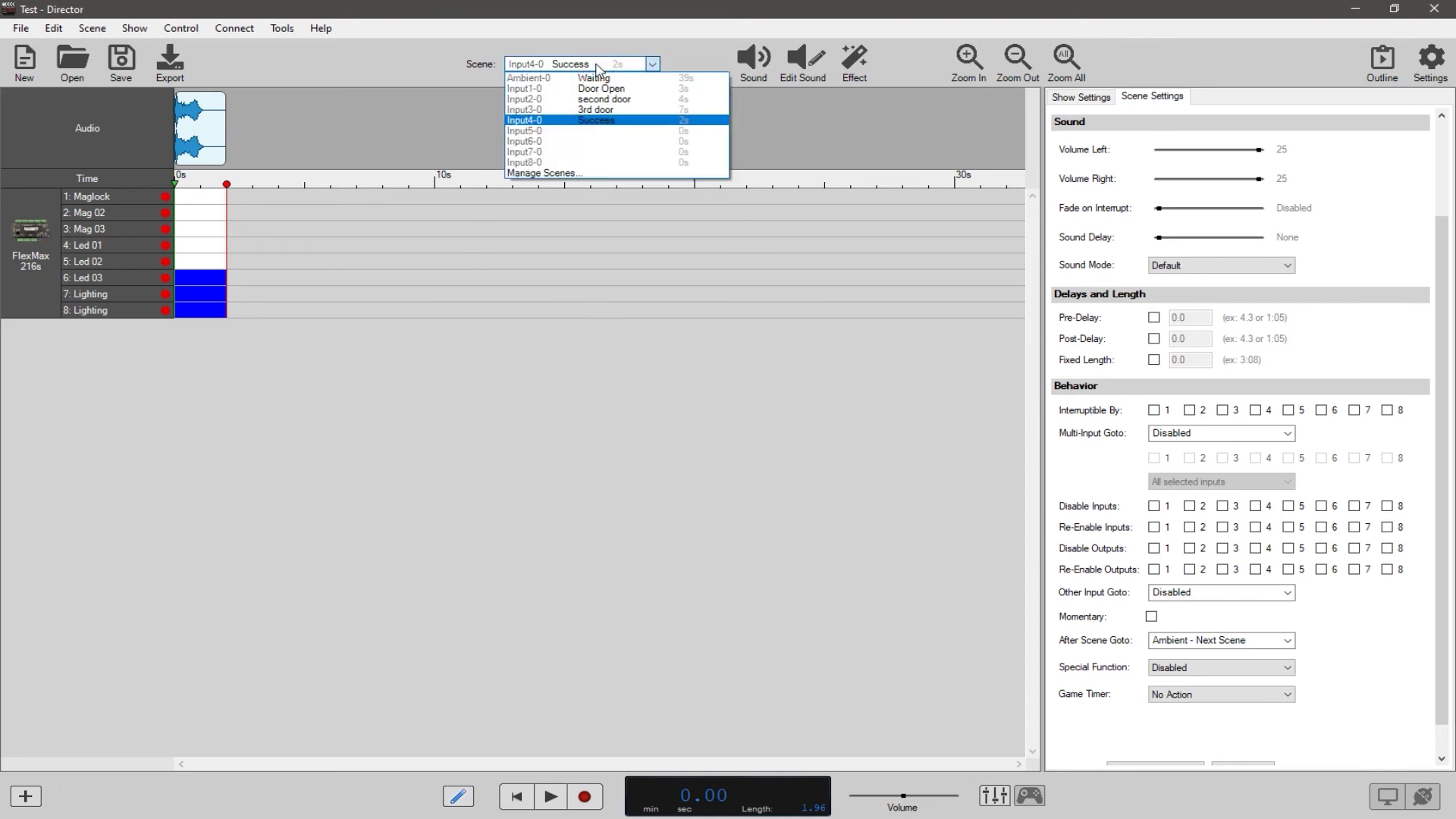
{"action": "left_click", "coordinate": [585, 174]}
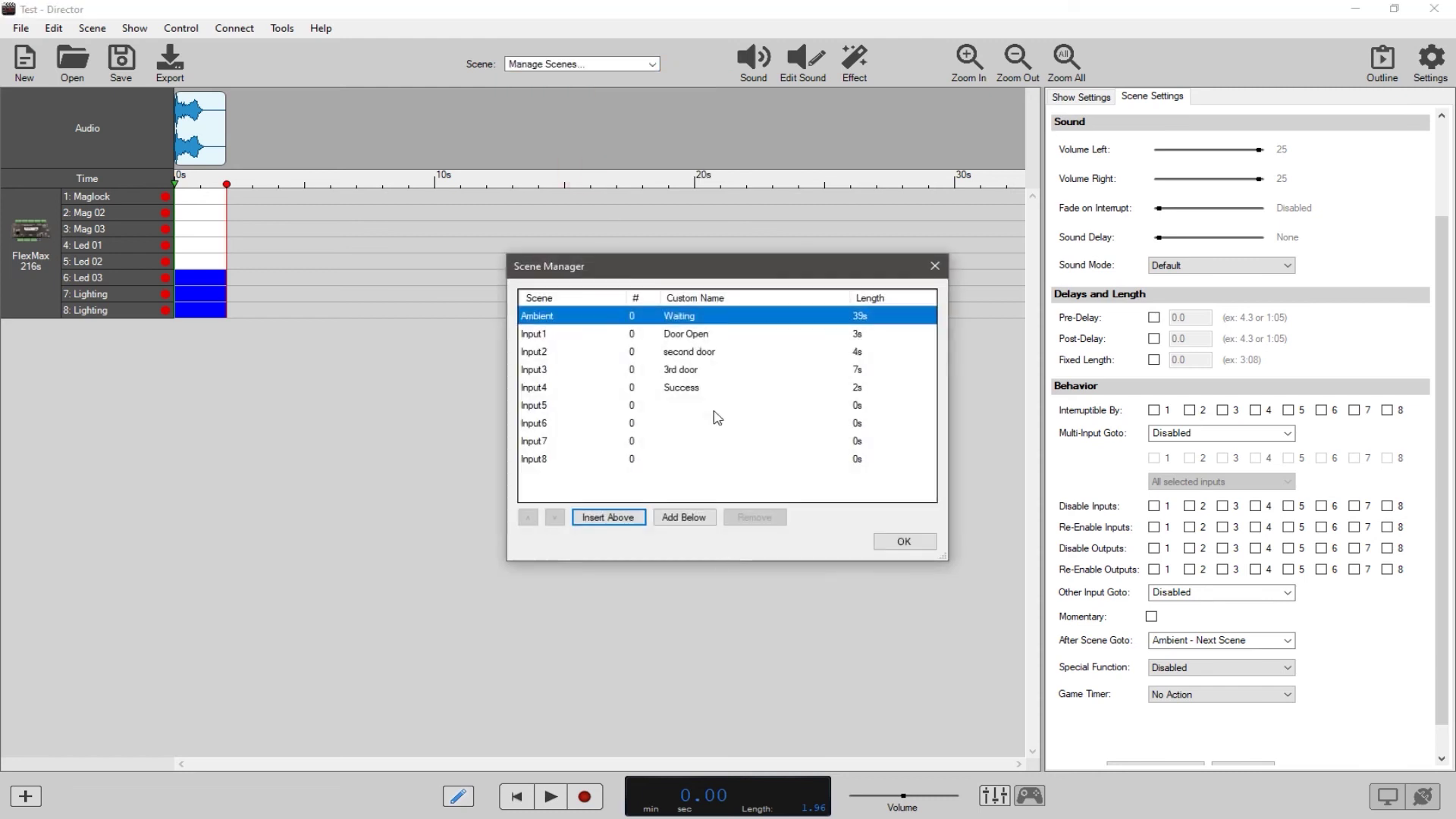
{"action": "left_click", "coordinate": [670, 406]}
{"action": "type", "text": "Reset"}
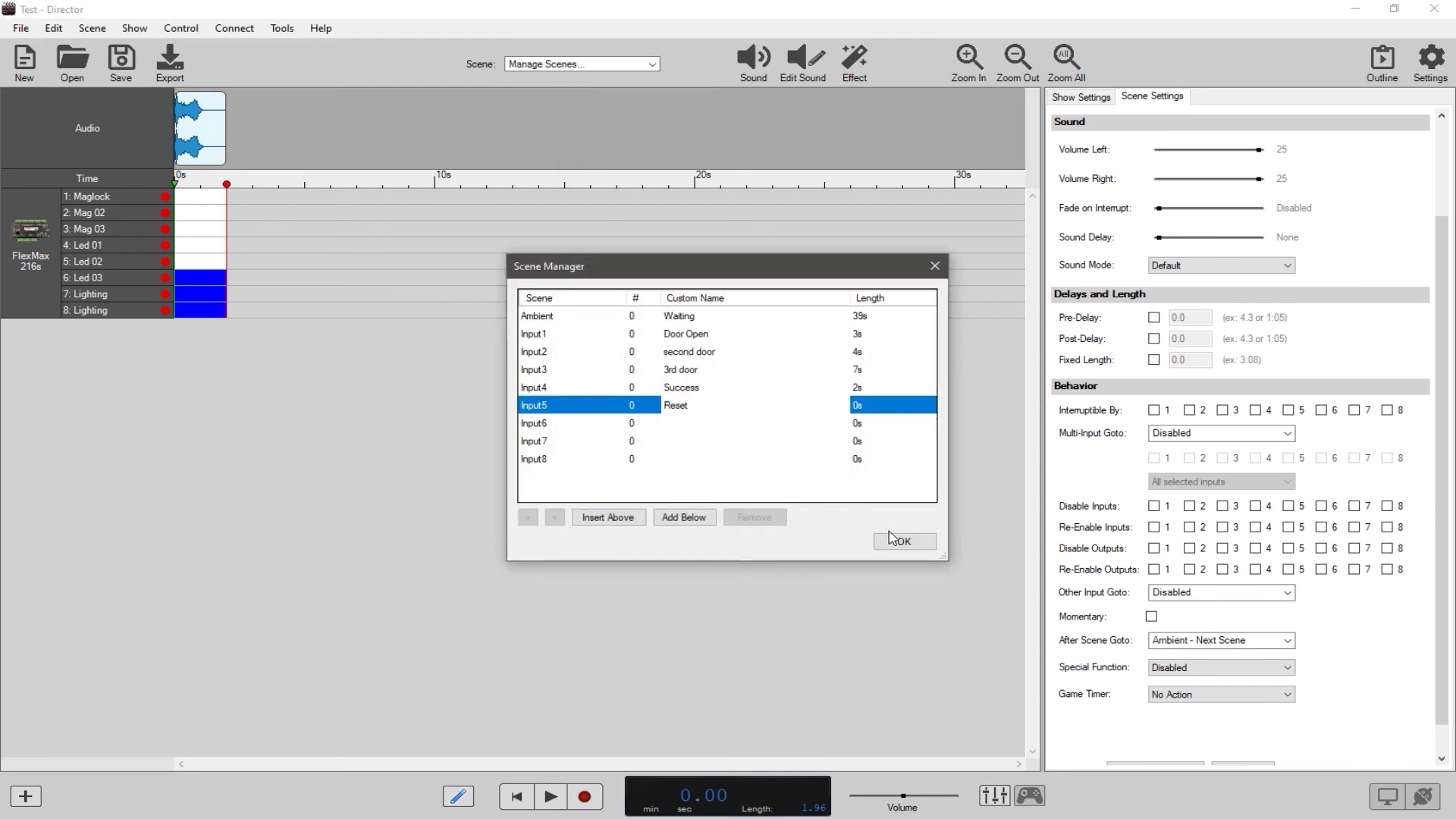
{"action": "left_click", "coordinate": [895, 540]}
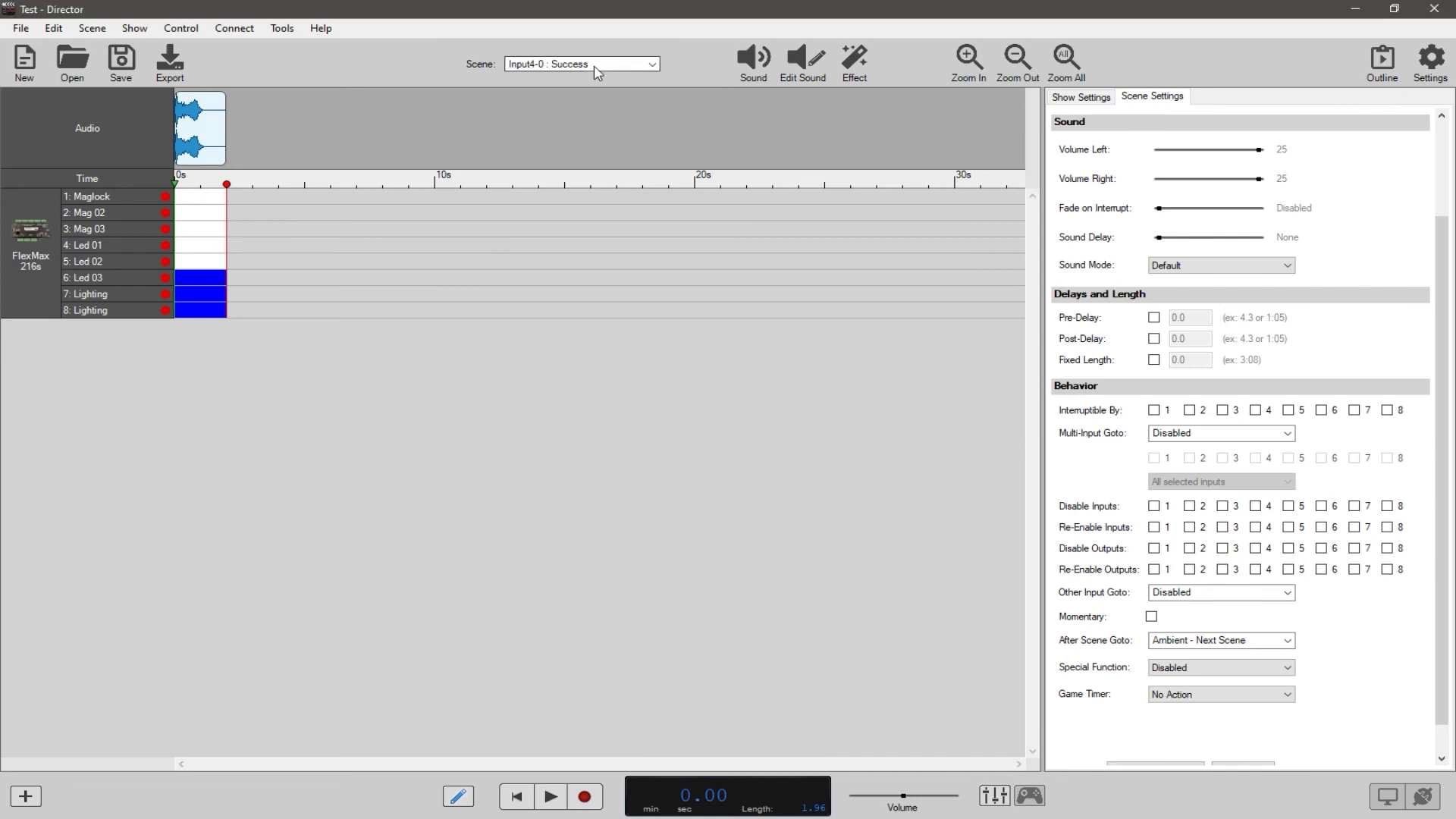
{"action": "left_click", "coordinate": [1194, 639]}
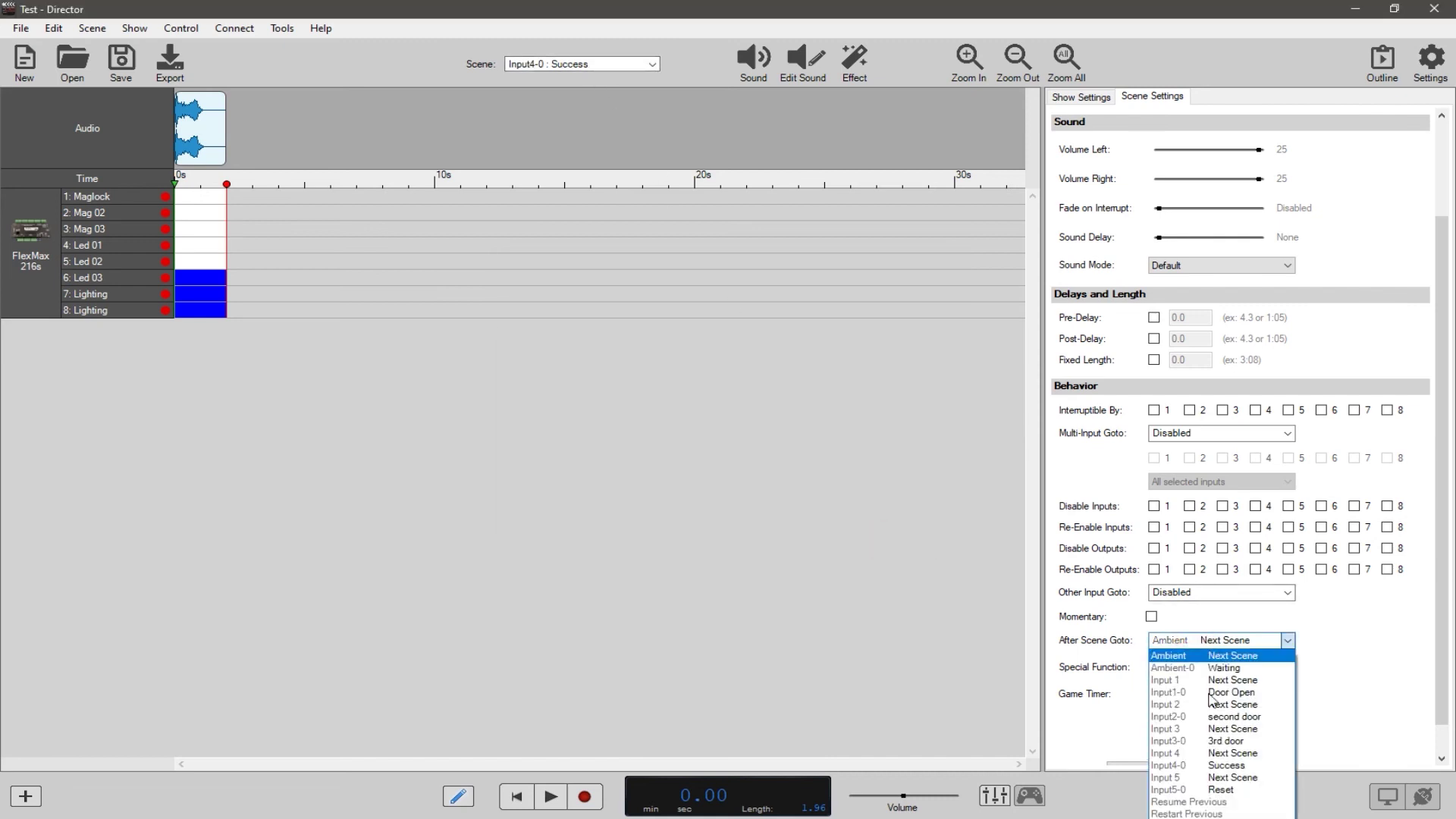
{"action": "left_click", "coordinate": [1221, 790]}
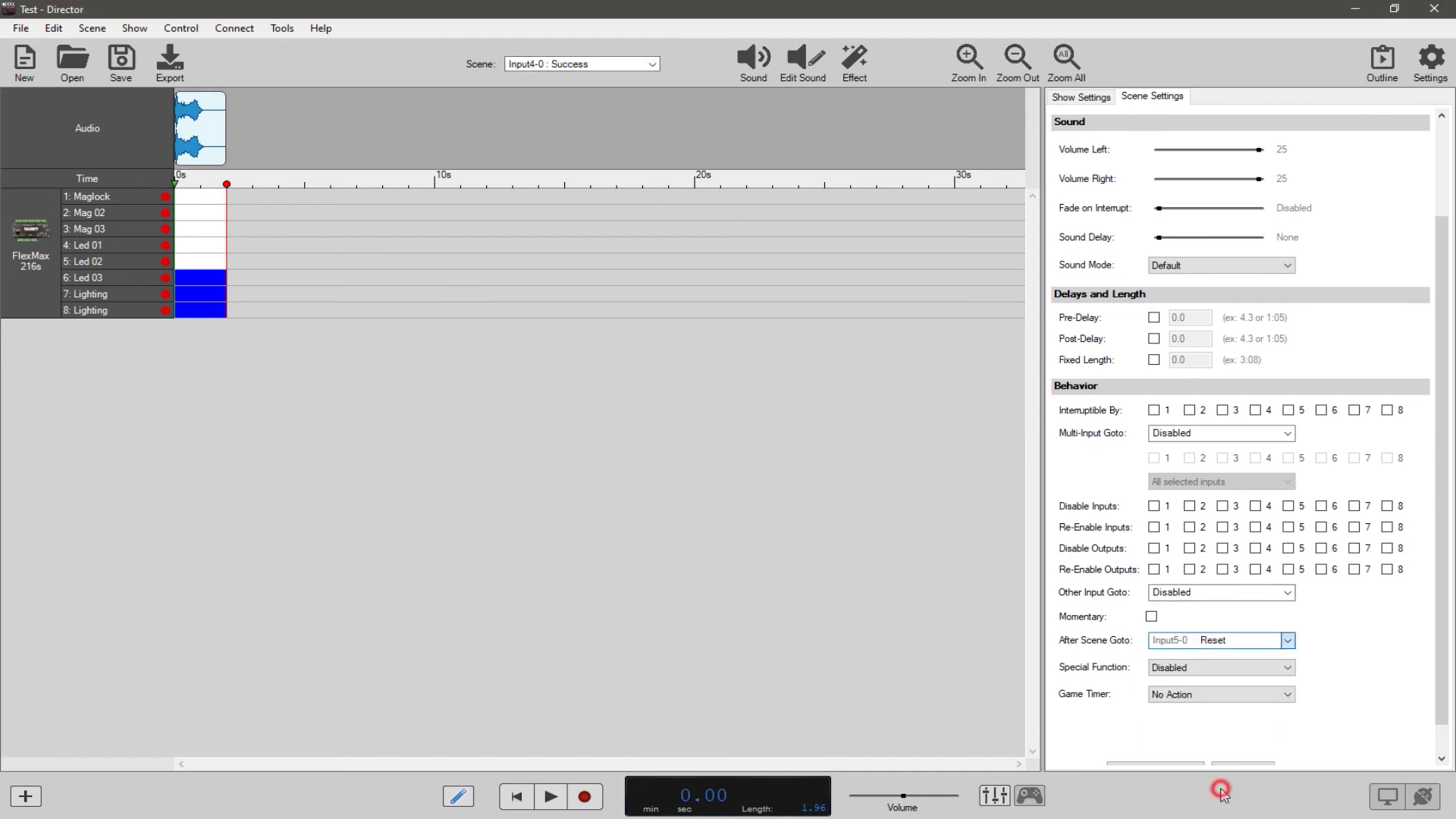
Paste the copied Led 03 and both Lighting output tracks into the same tracks of the Input5 Reset scene.
{"action": "left_click", "coordinate": [589, 64]}
{"action": "left_click", "coordinate": [611, 129]}
{"action": "left_click", "coordinate": [132, 276]}
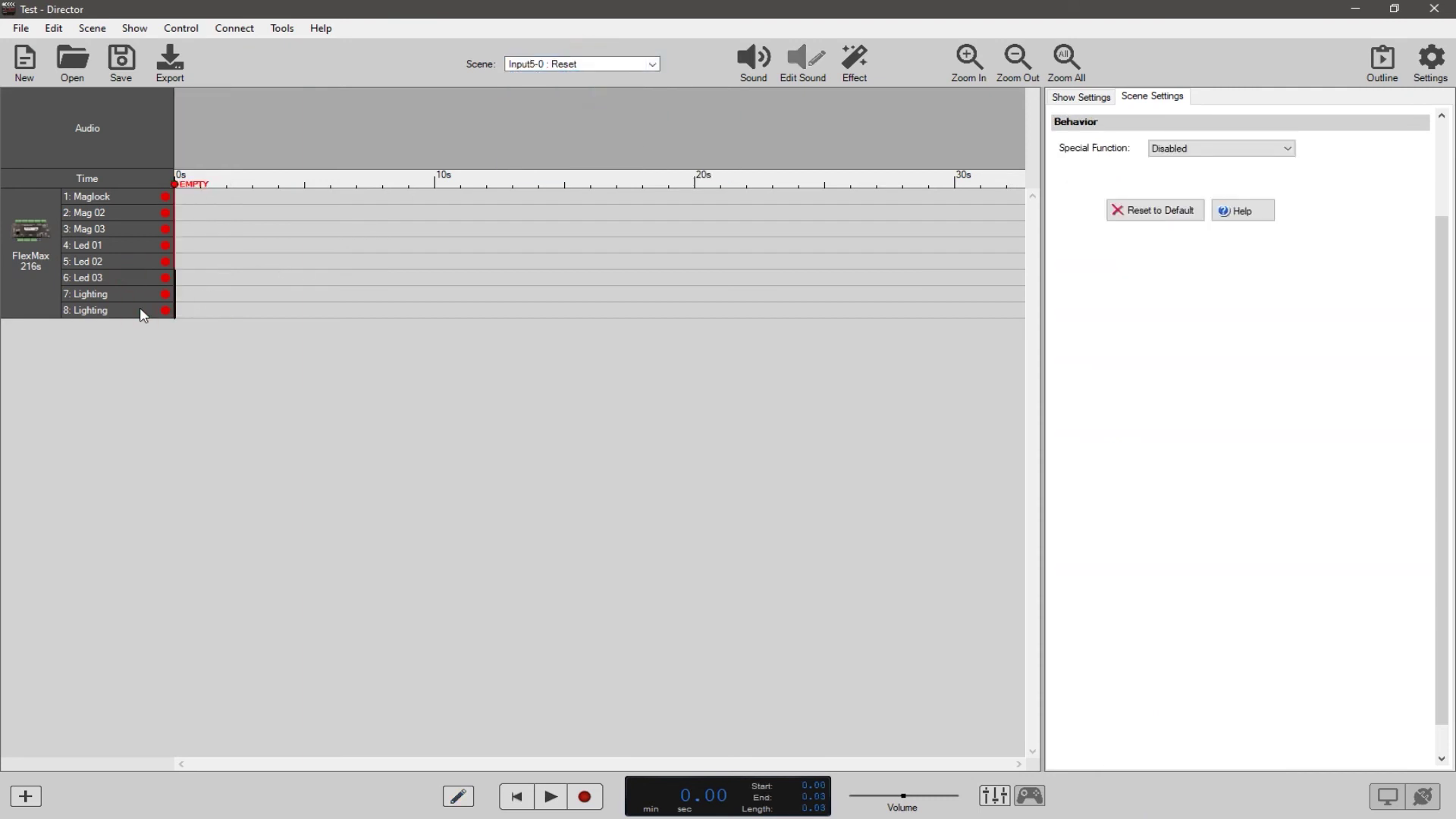
{"action": "left_click", "coordinate": [142, 314], "text": "shift"}
Set the Input5 Reset scene's After Scene Goto option to Reset so that it loops on itself.
{"action": "left_click", "coordinate": [1164, 638]}
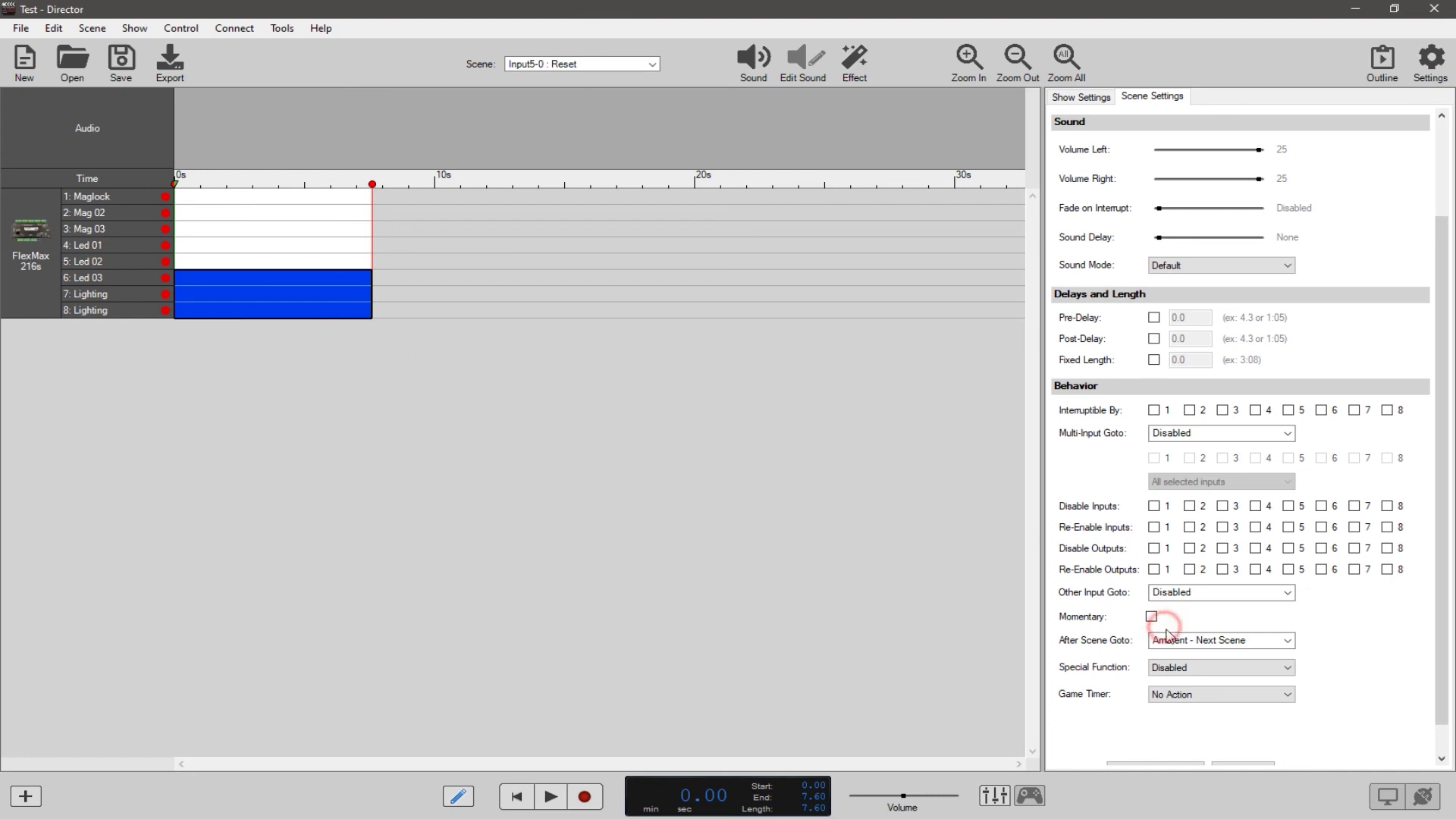
{"action": "left_click", "coordinate": [1220, 793]}
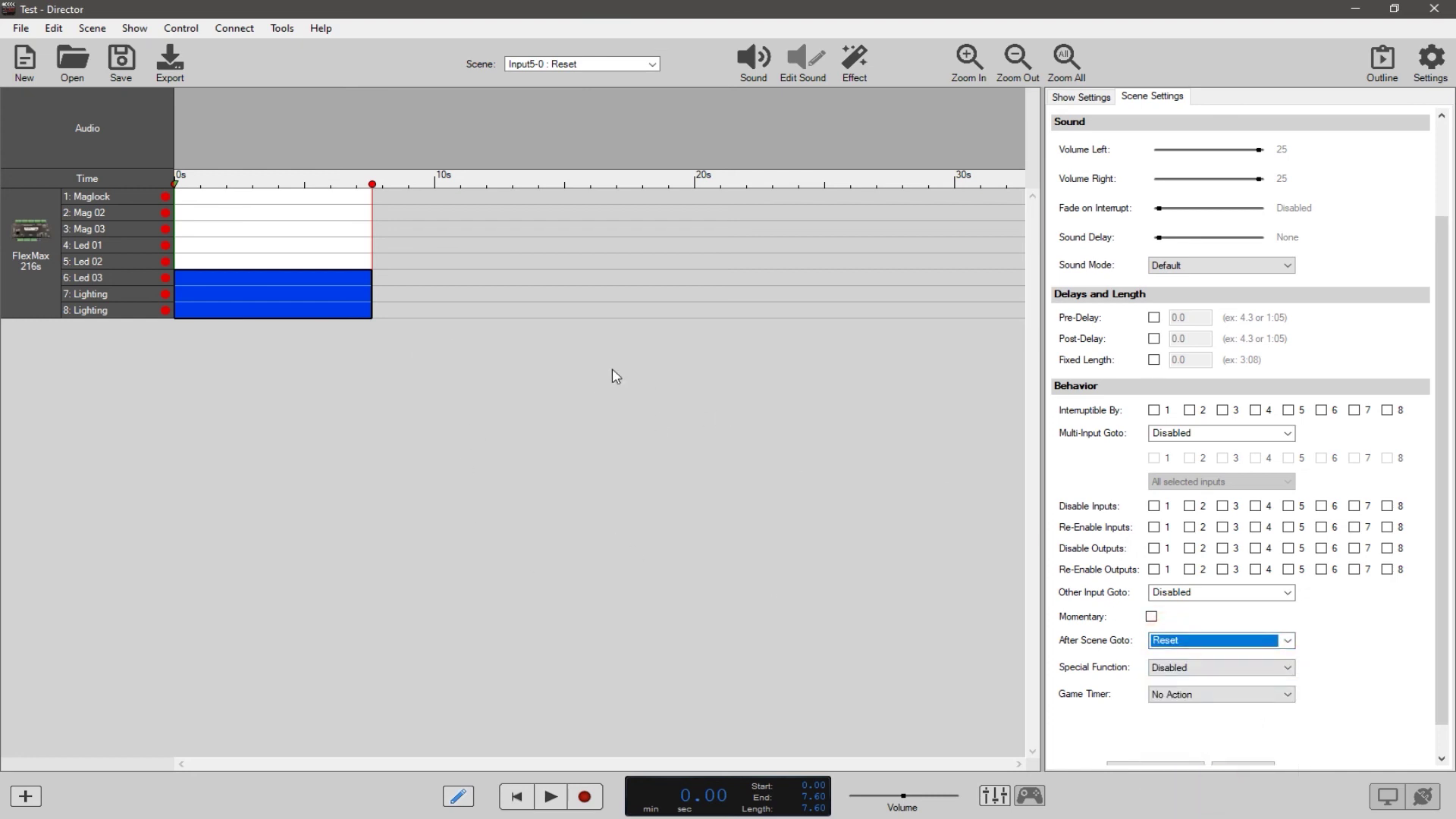
{"action": "left_click", "coordinate": [490, 409]}
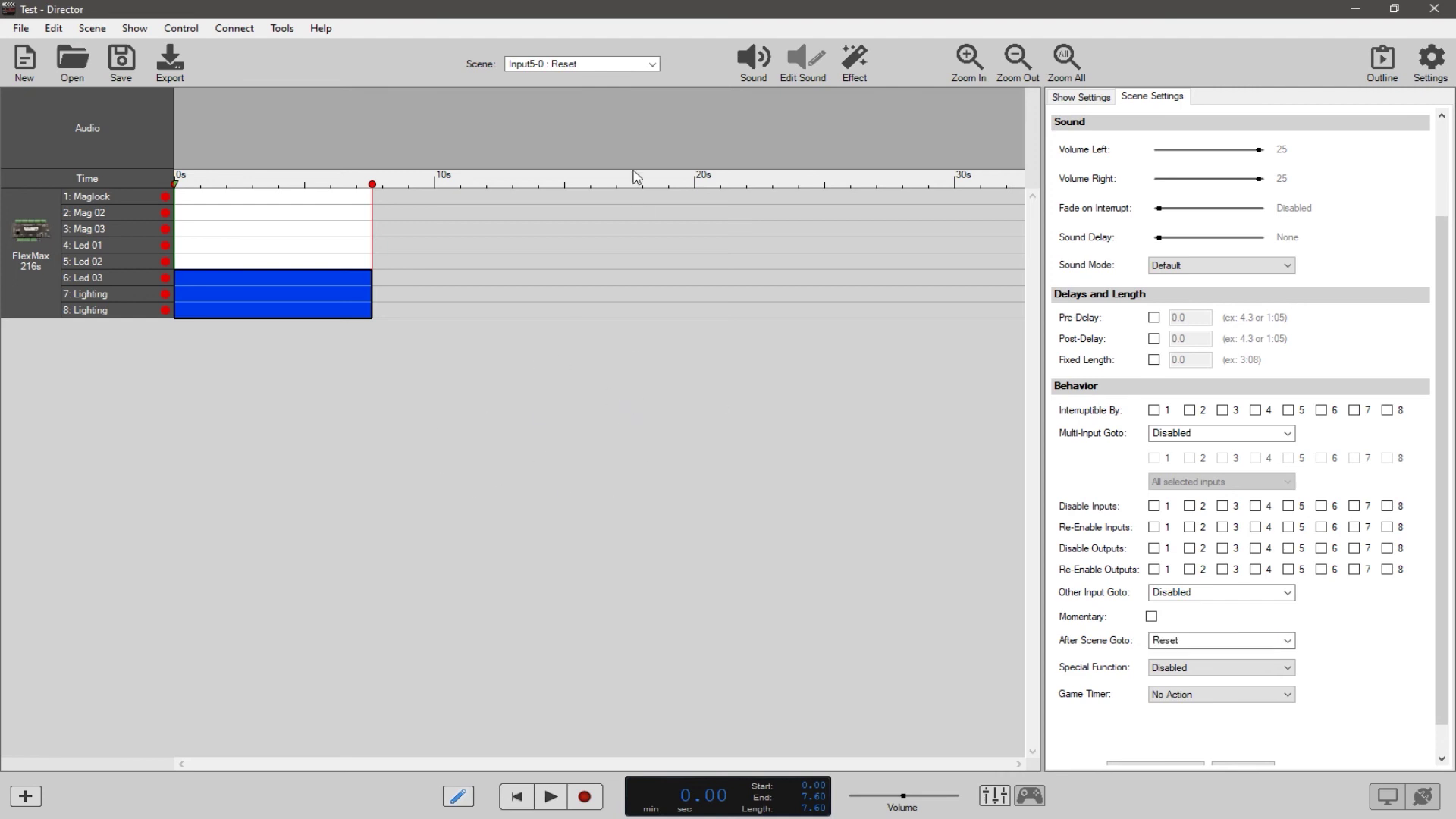
{"action": "left_click", "coordinate": [424, 379]}
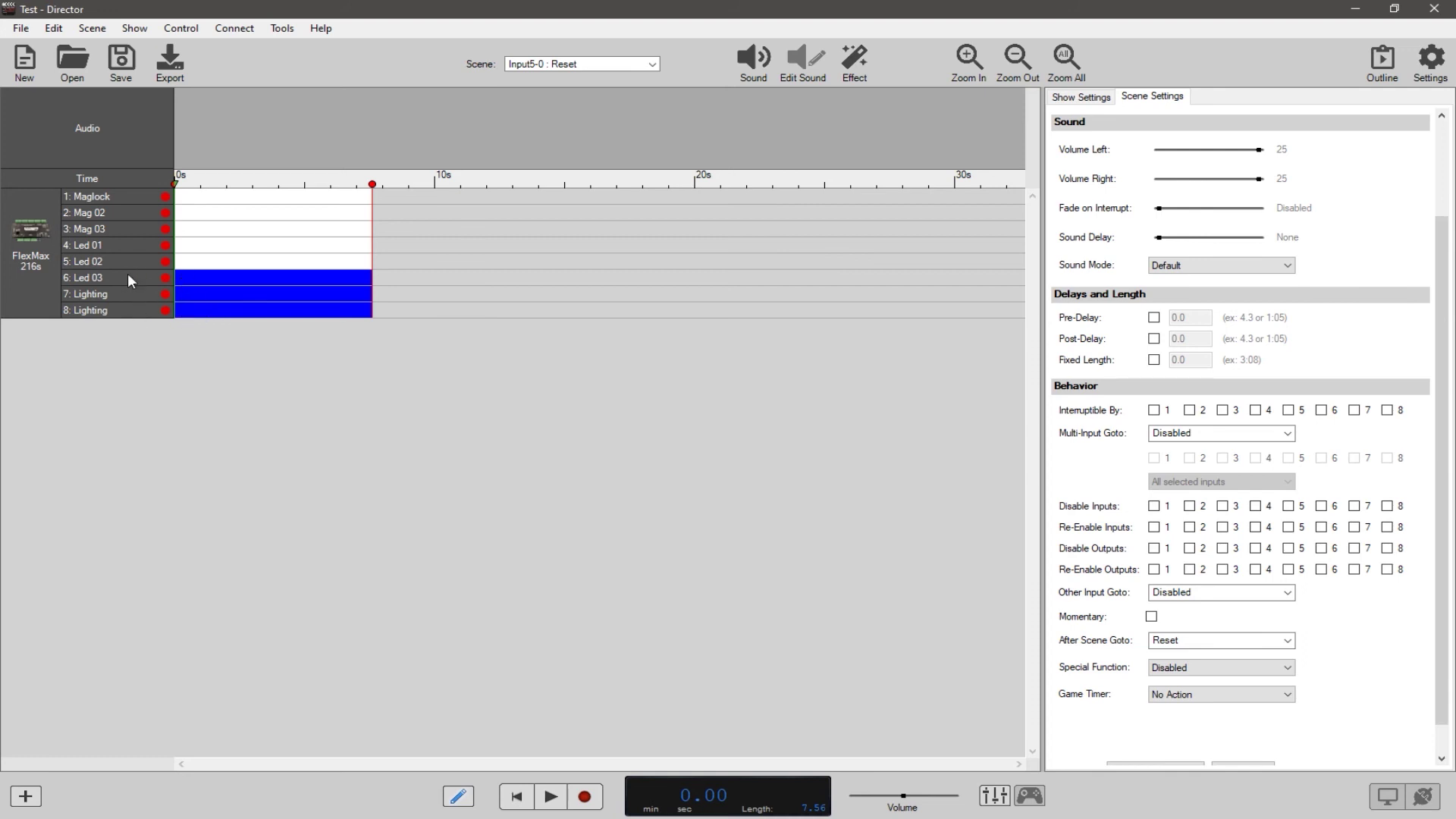
Make the Input5 Reset scene interruptible by input 6.
{"action": "left_click", "coordinate": [597, 64]}
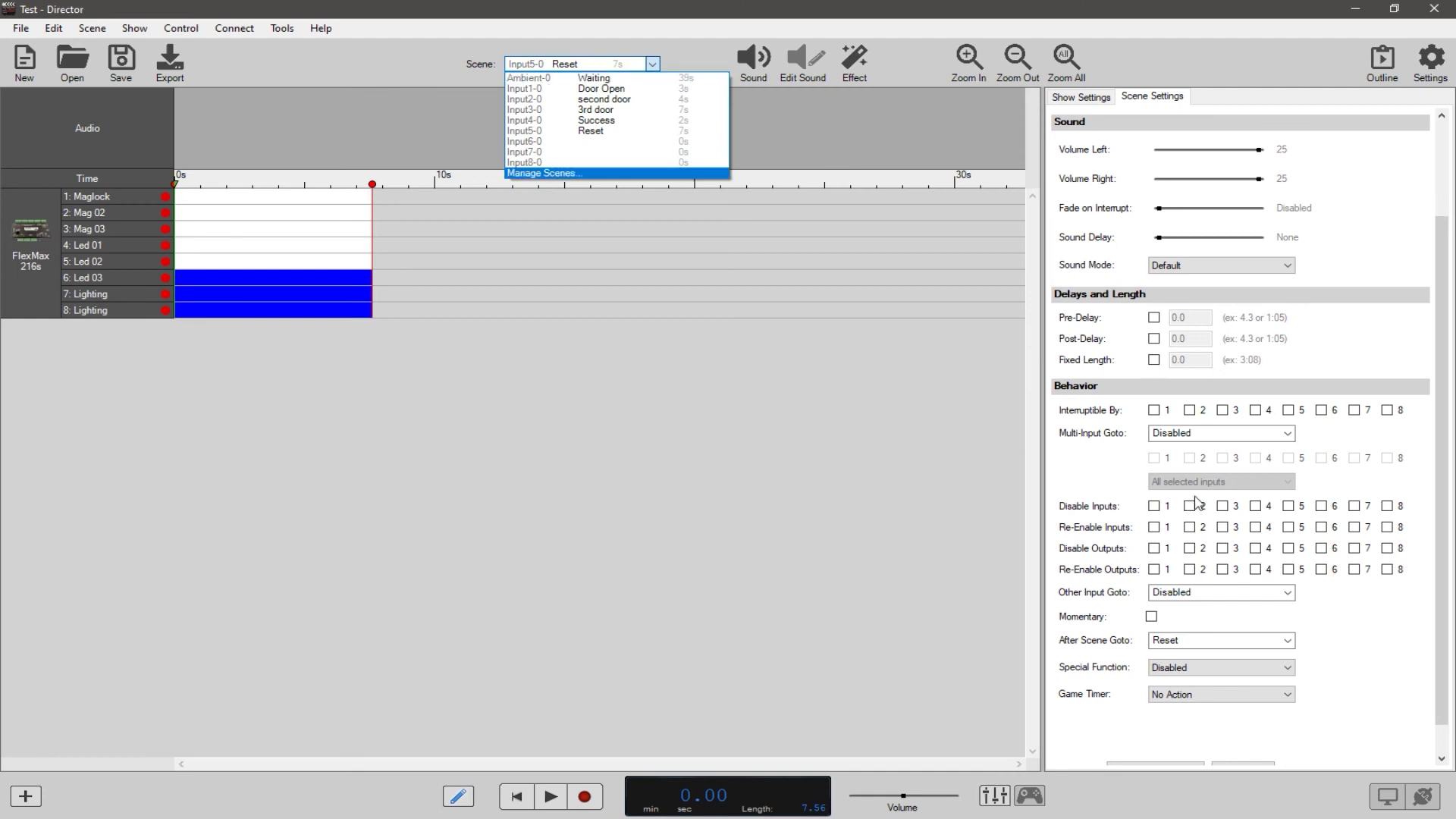
{"action": "left_click", "coordinate": [981, 480]}
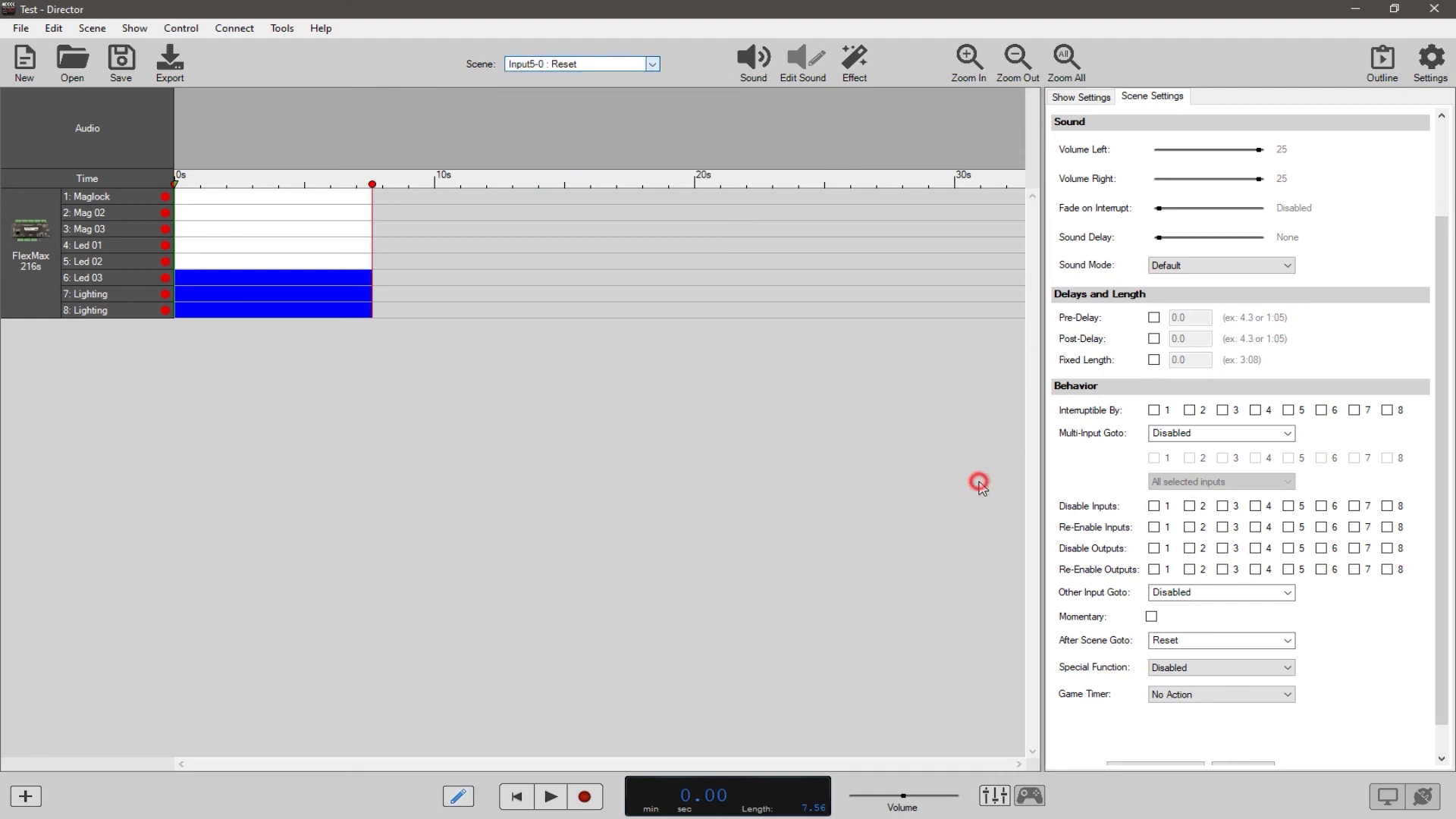
{"action": "left_click", "coordinate": [1321, 411]}
Rename the Input5 scene Reset Wait and name the Input6 scene Reset.
{"action": "left_click", "coordinate": [584, 68]}
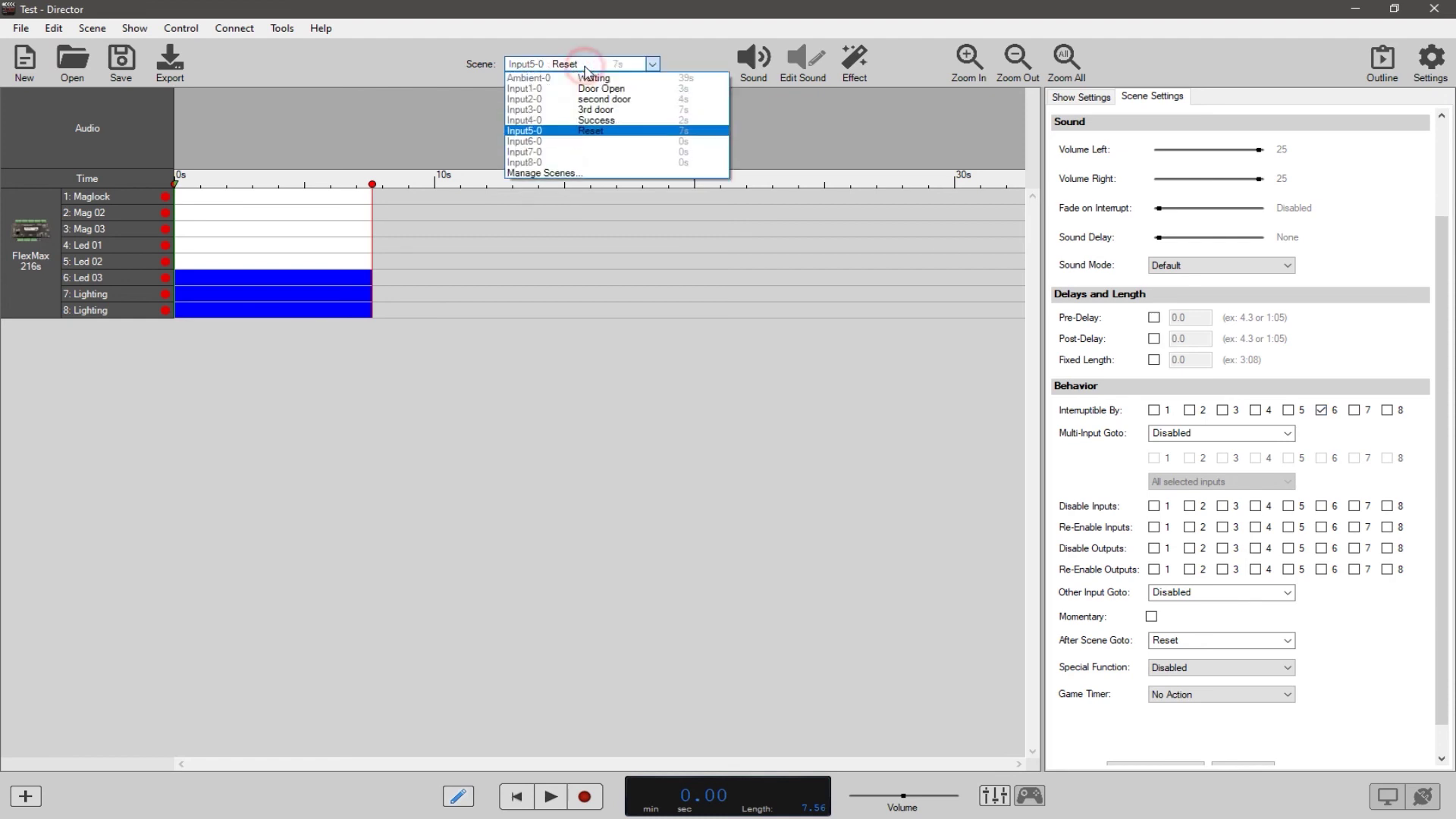
{"action": "left_click", "coordinate": [578, 174]}
{"action": "left_click", "coordinate": [666, 419]}
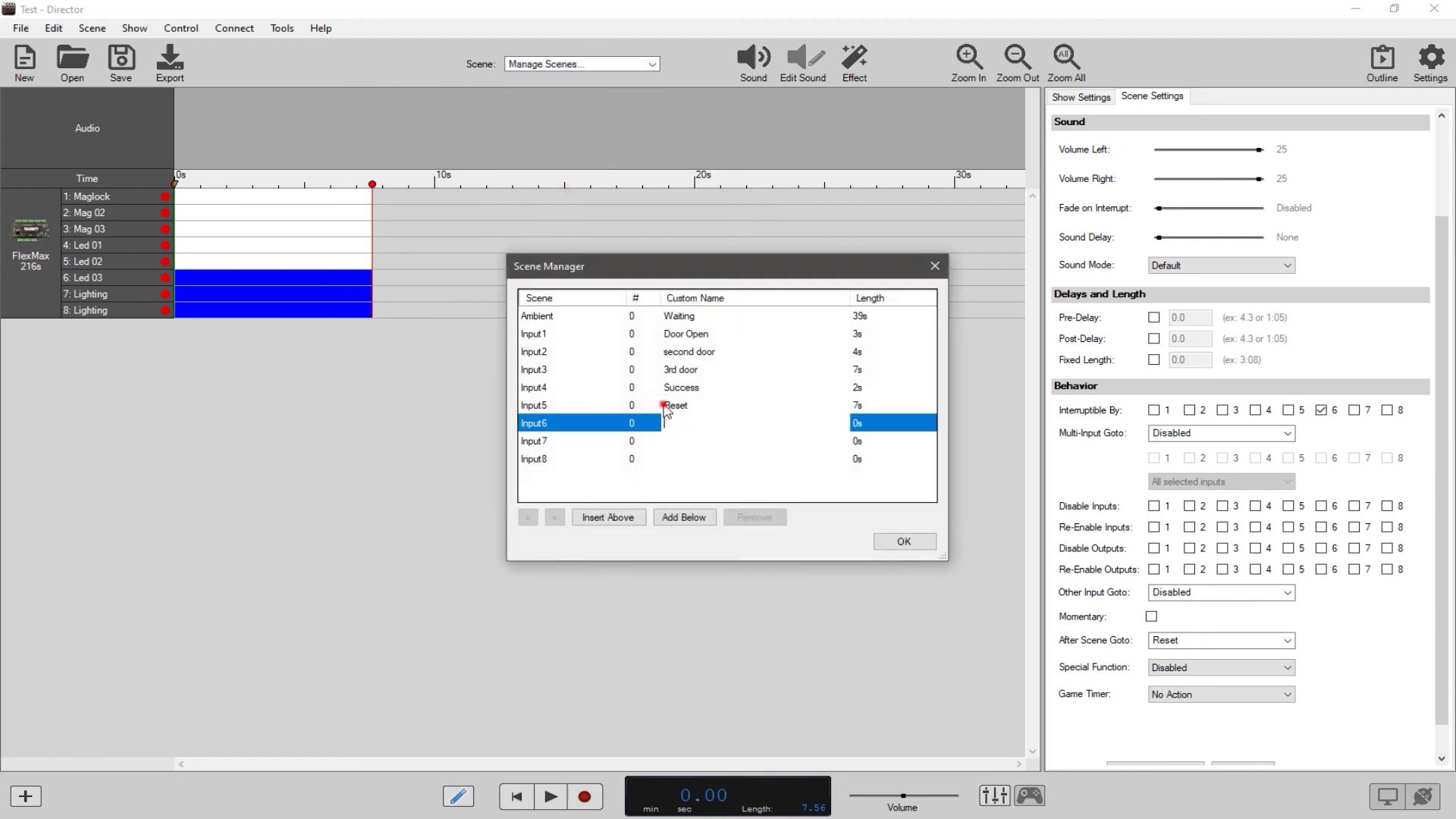
{"action": "left_click", "coordinate": [666, 408]}
{"action": "left_click", "coordinate": [697, 408]}
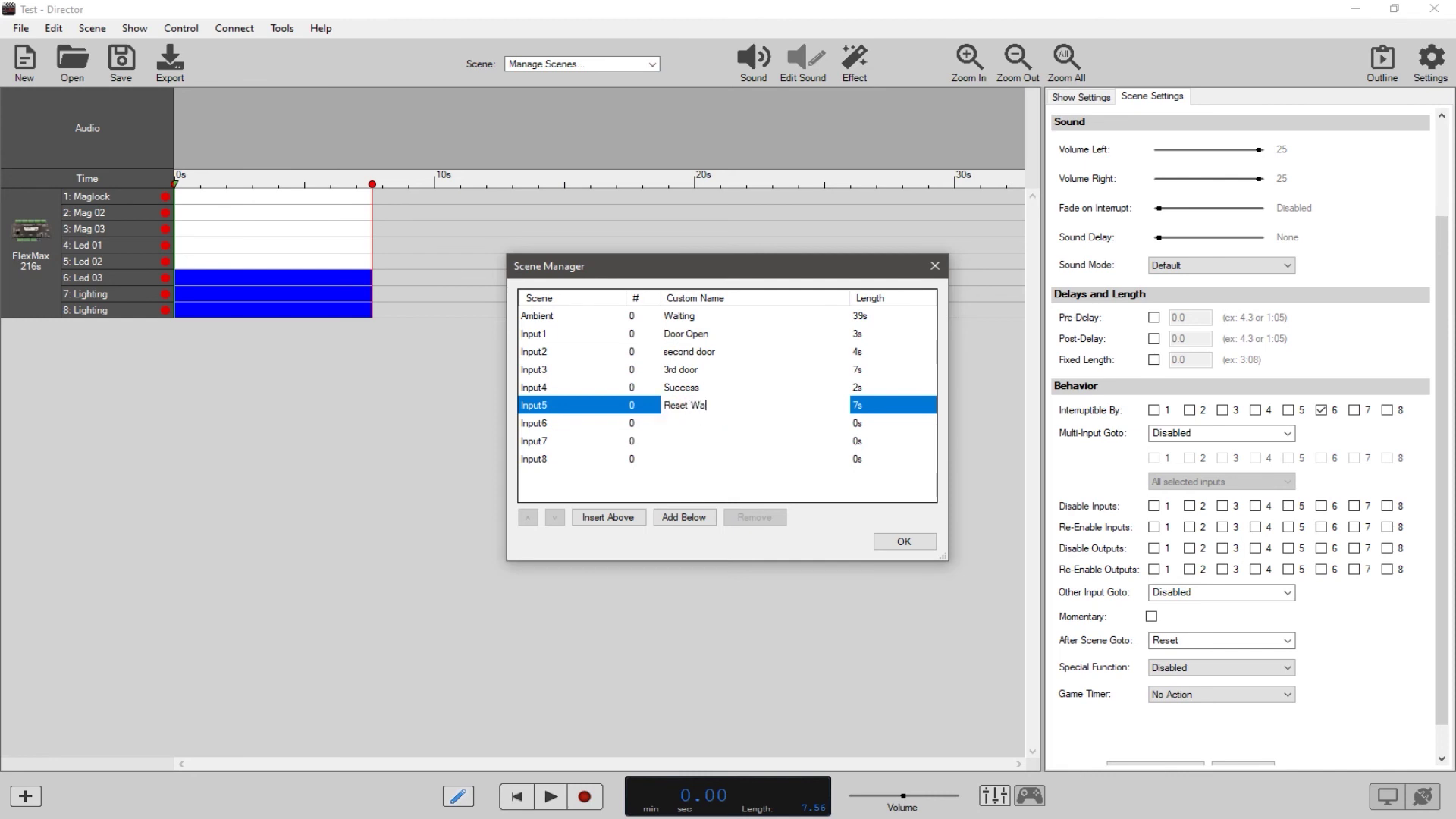
{"action": "left_click", "coordinate": [668, 422]}
{"action": "left_click", "coordinate": [668, 423]}
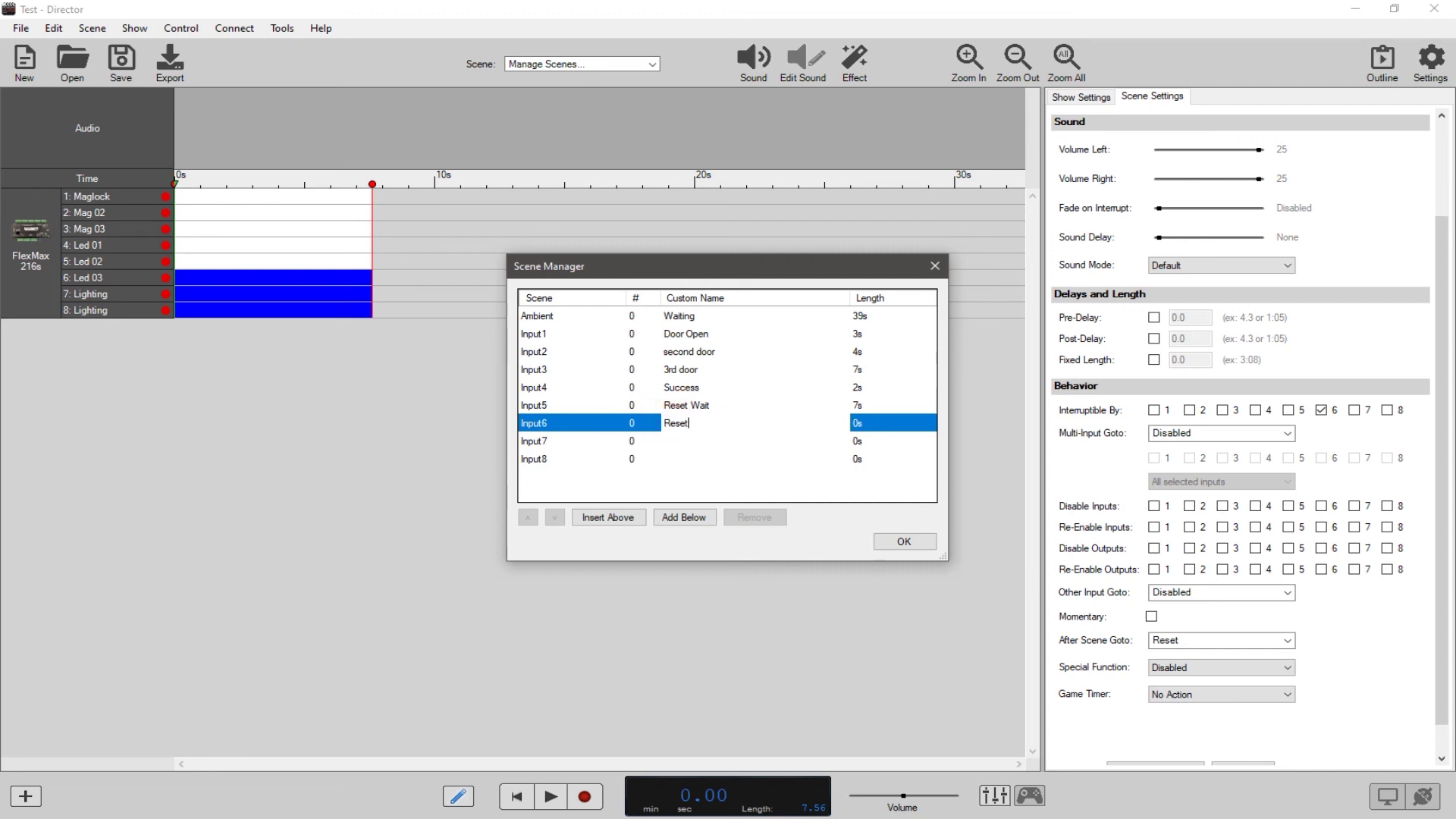
{"action": "left_click", "coordinate": [900, 540]}
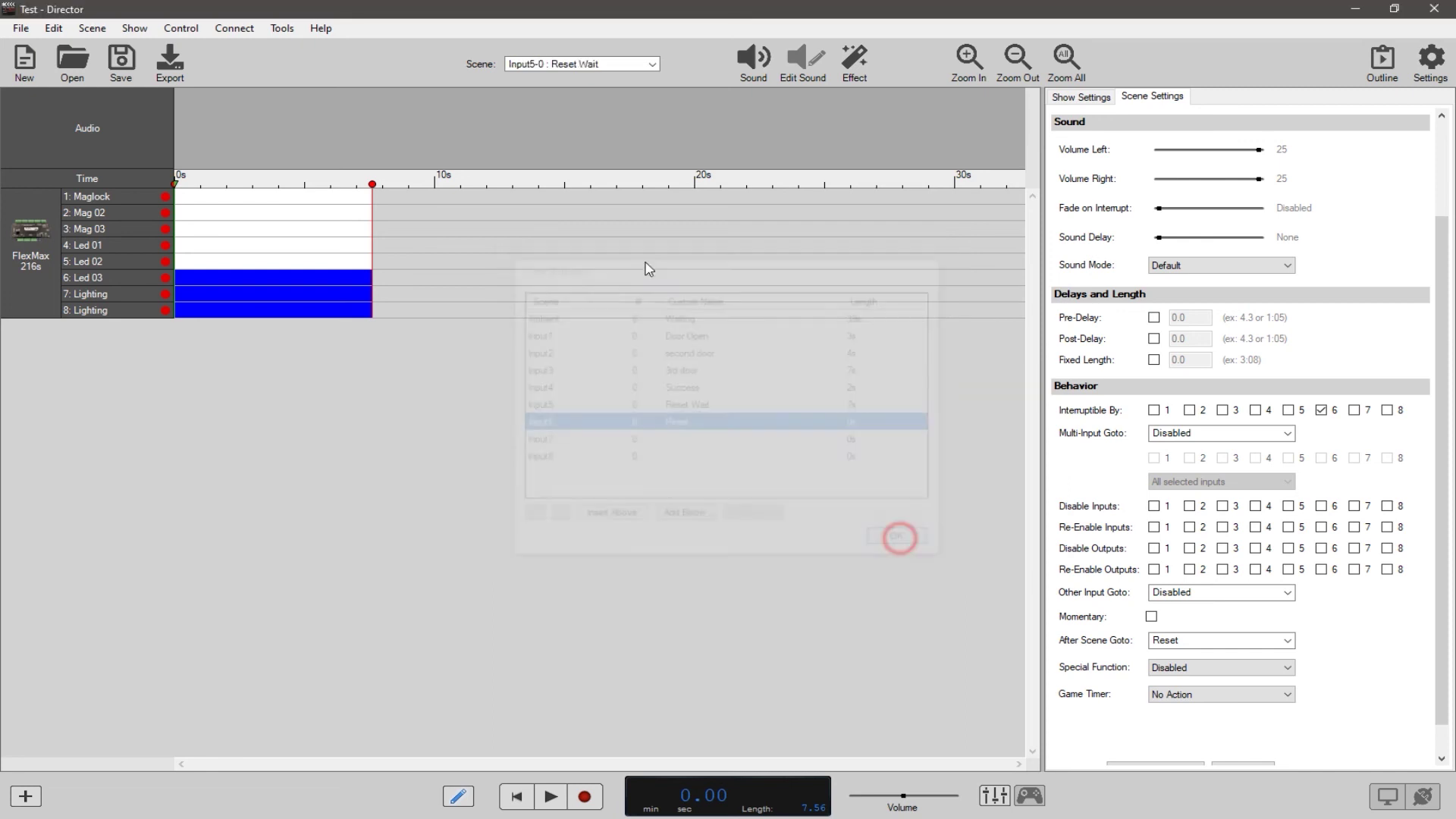
Make the Input6 Reset scene about 3 seconds long with all outputs off and set its After Scene Goto to Waiting.
{"action": "left_click", "coordinate": [559, 64]}
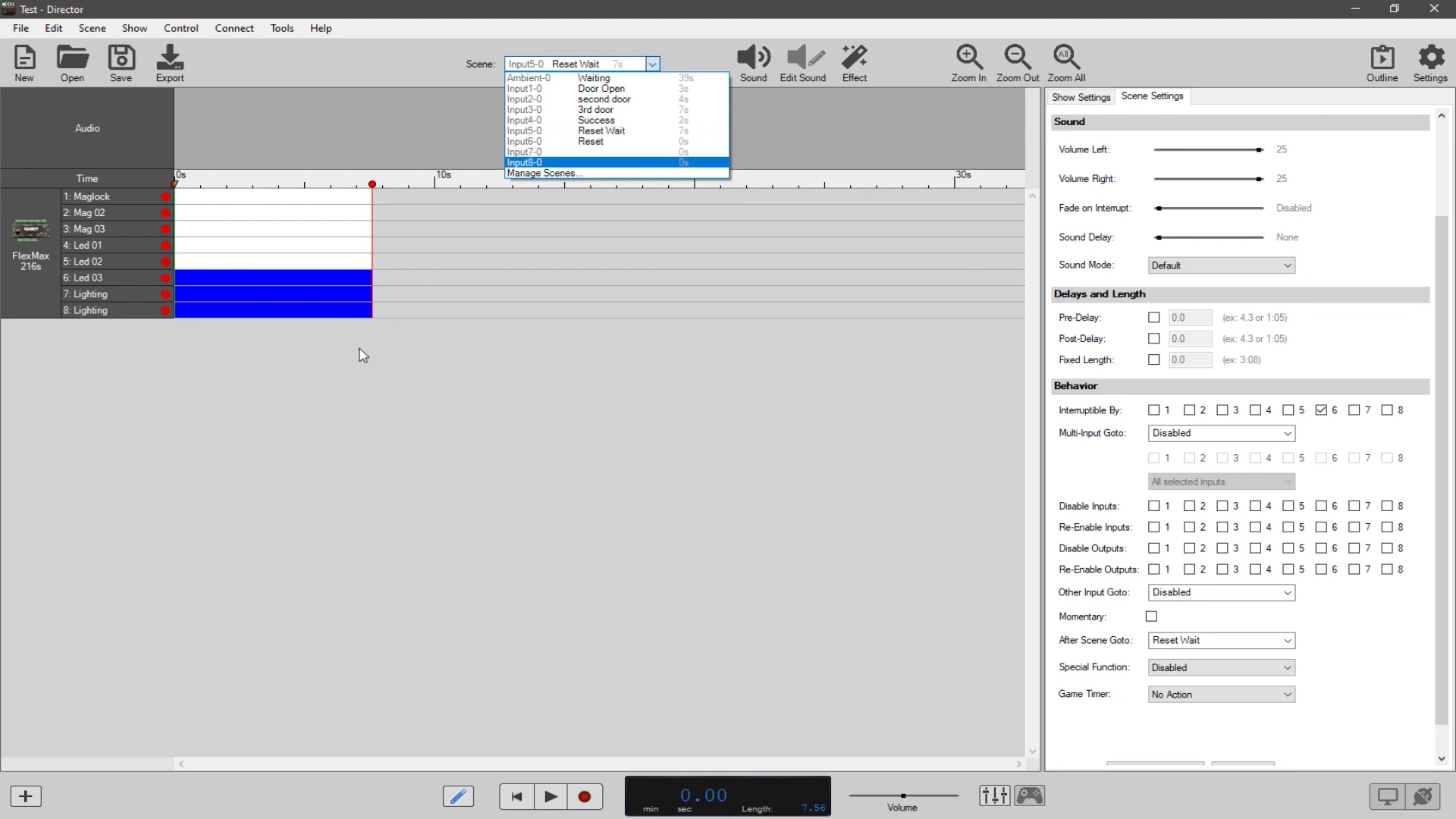
{"action": "left_click", "coordinate": [588, 141]}
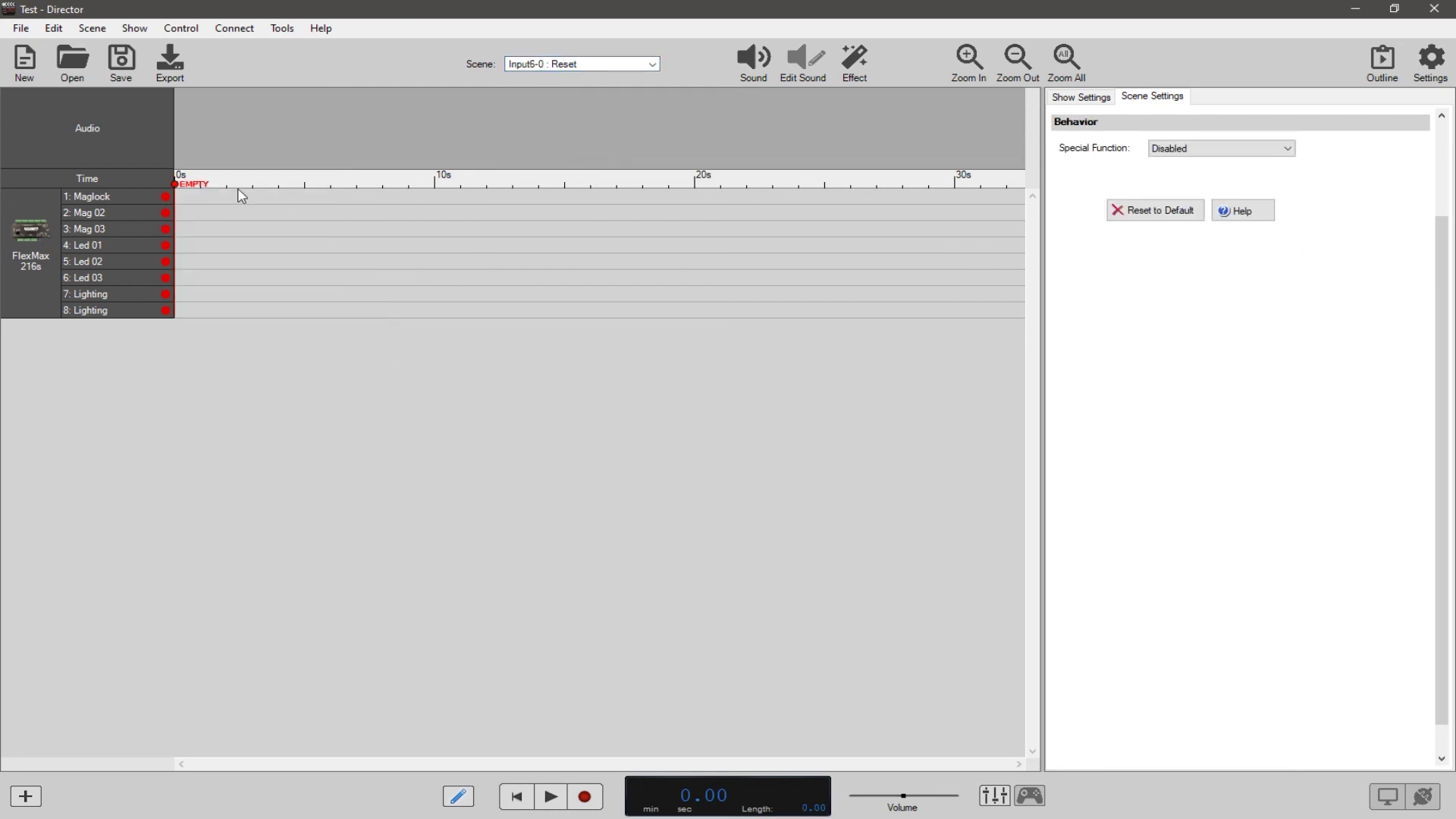
{"action": "mouse_move", "coordinate": [181, 190]}
{"action": "left_mouse_down"}
{"action": "mouse_move", "coordinate": [307, 191]}
{"action": "mouse_move", "coordinate": [253, 189]}
{"action": "left_mouse_up"}
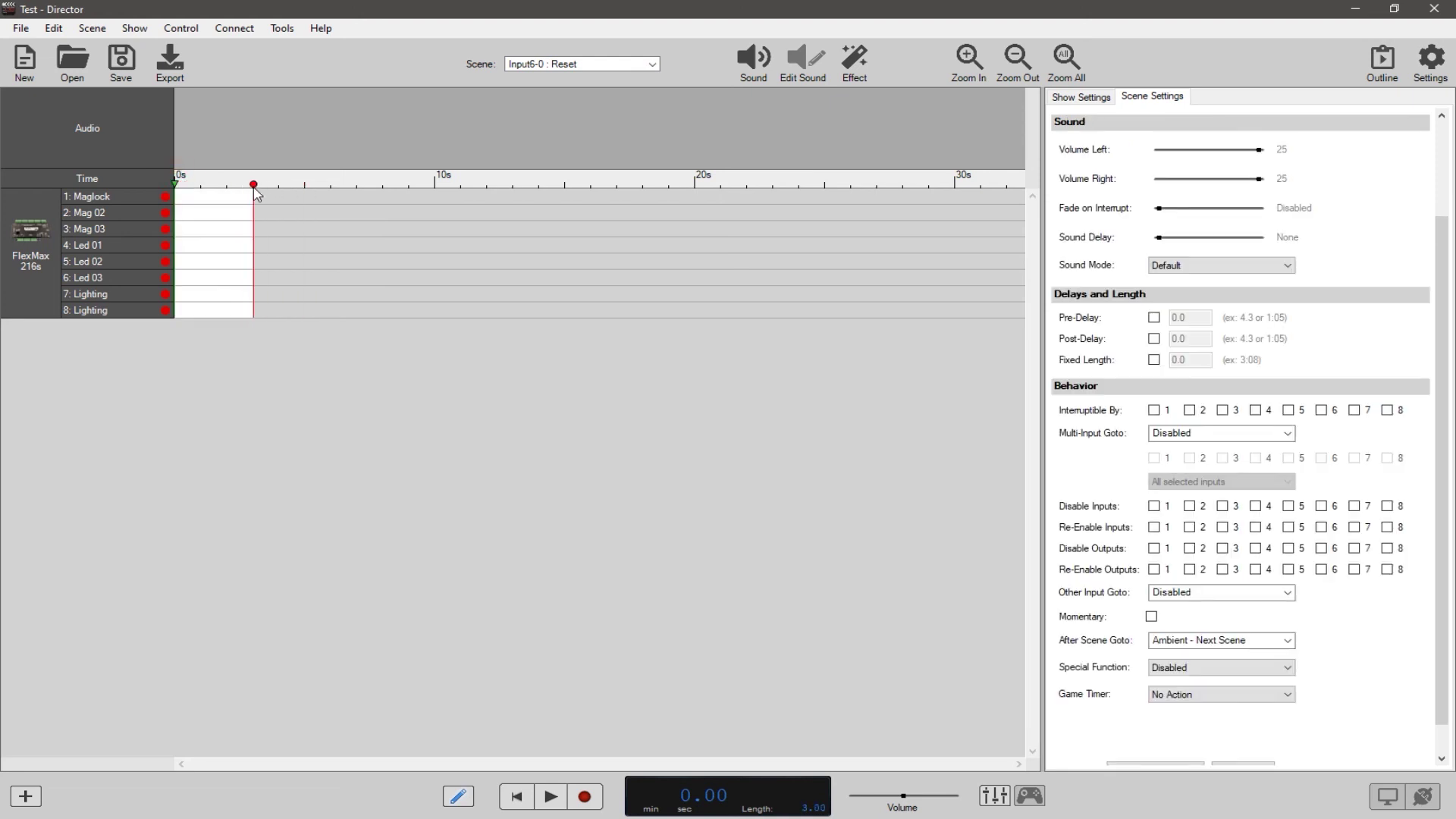
{"action": "left_click", "coordinate": [1186, 643]}
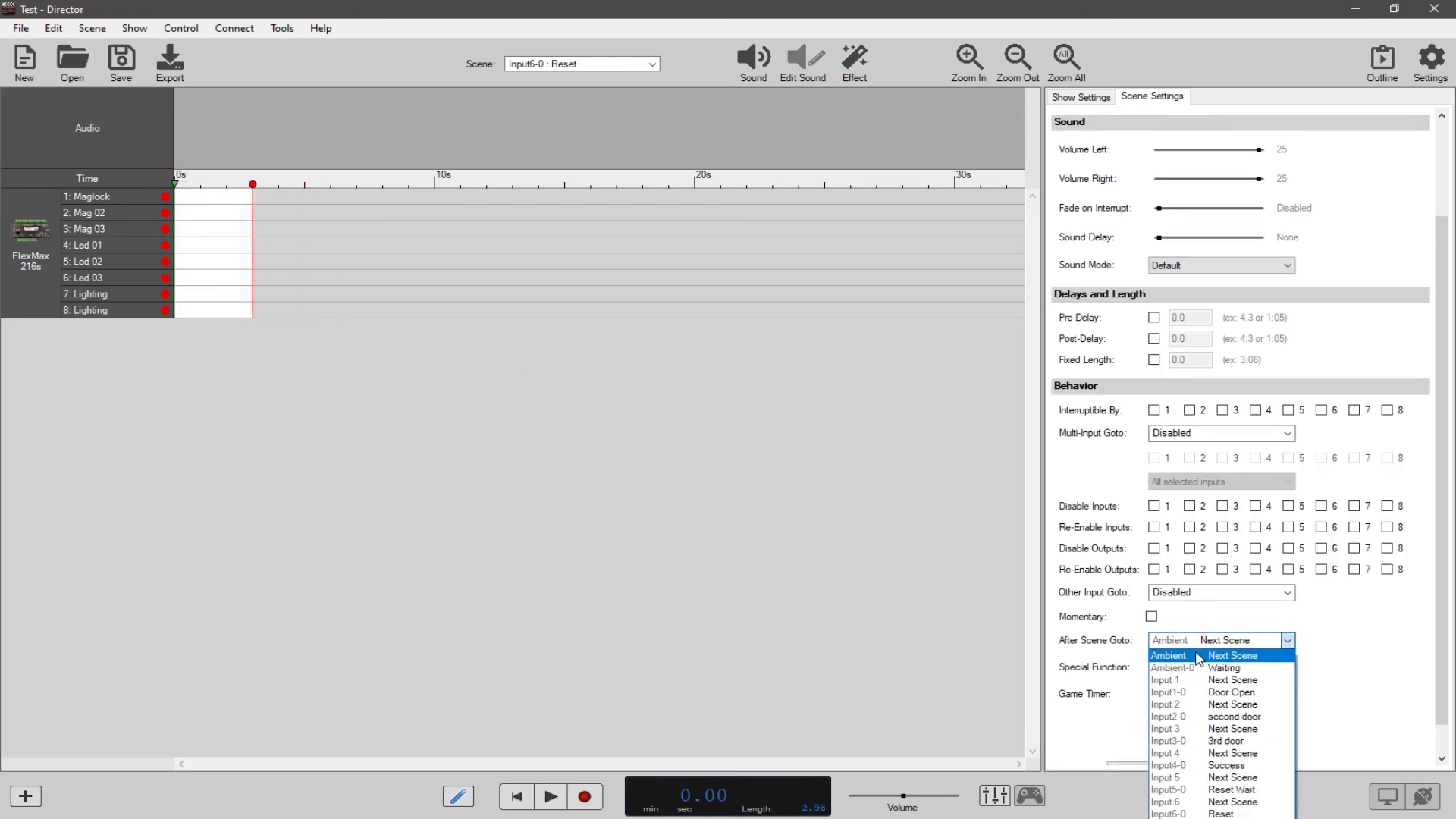
{"action": "left_click", "coordinate": [1211, 669]}
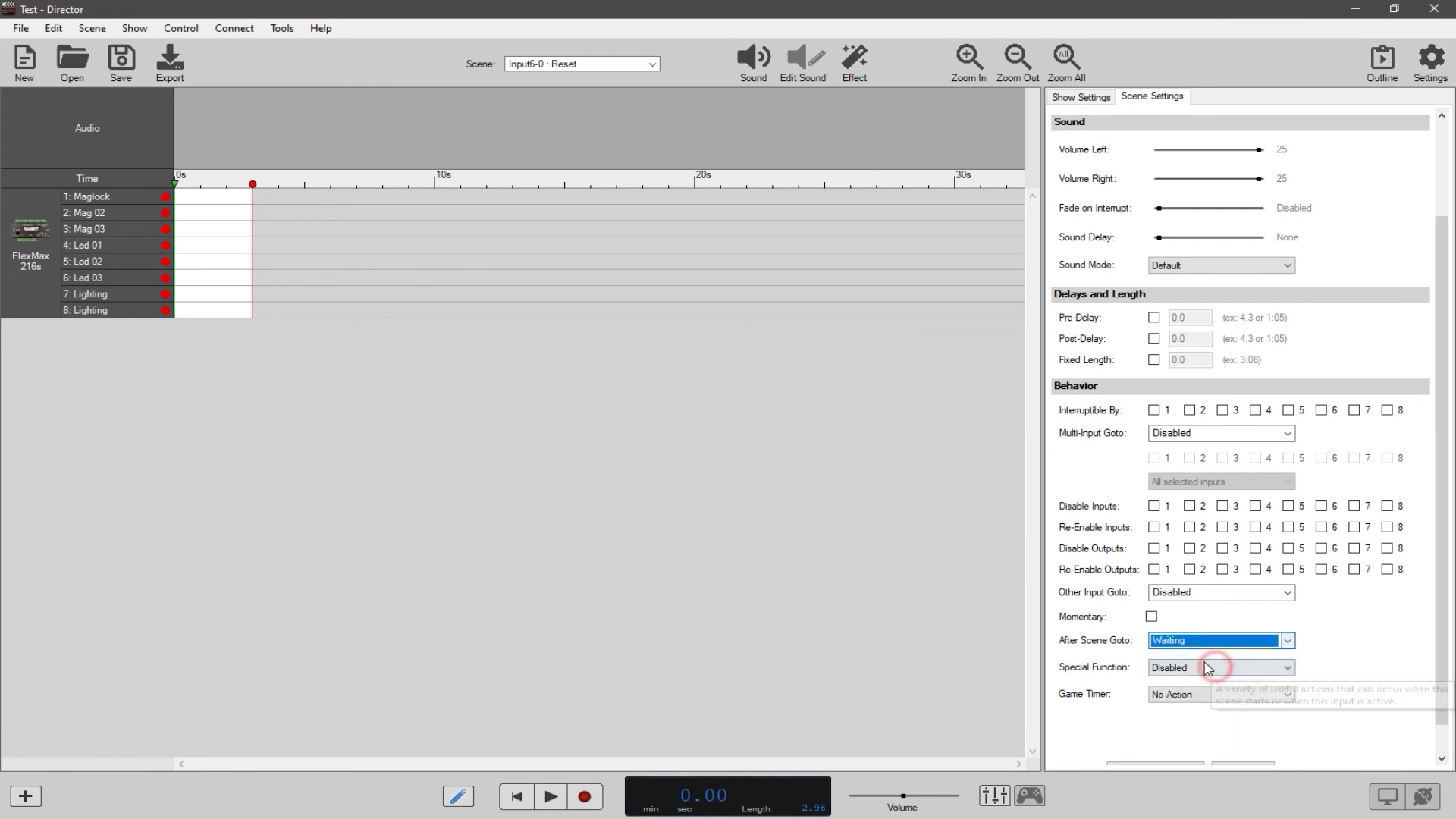
Play the first few seconds of the ambient Waiting scene and check its Interruptible By settings.
{"action": "left_click", "coordinate": [620, 68]}
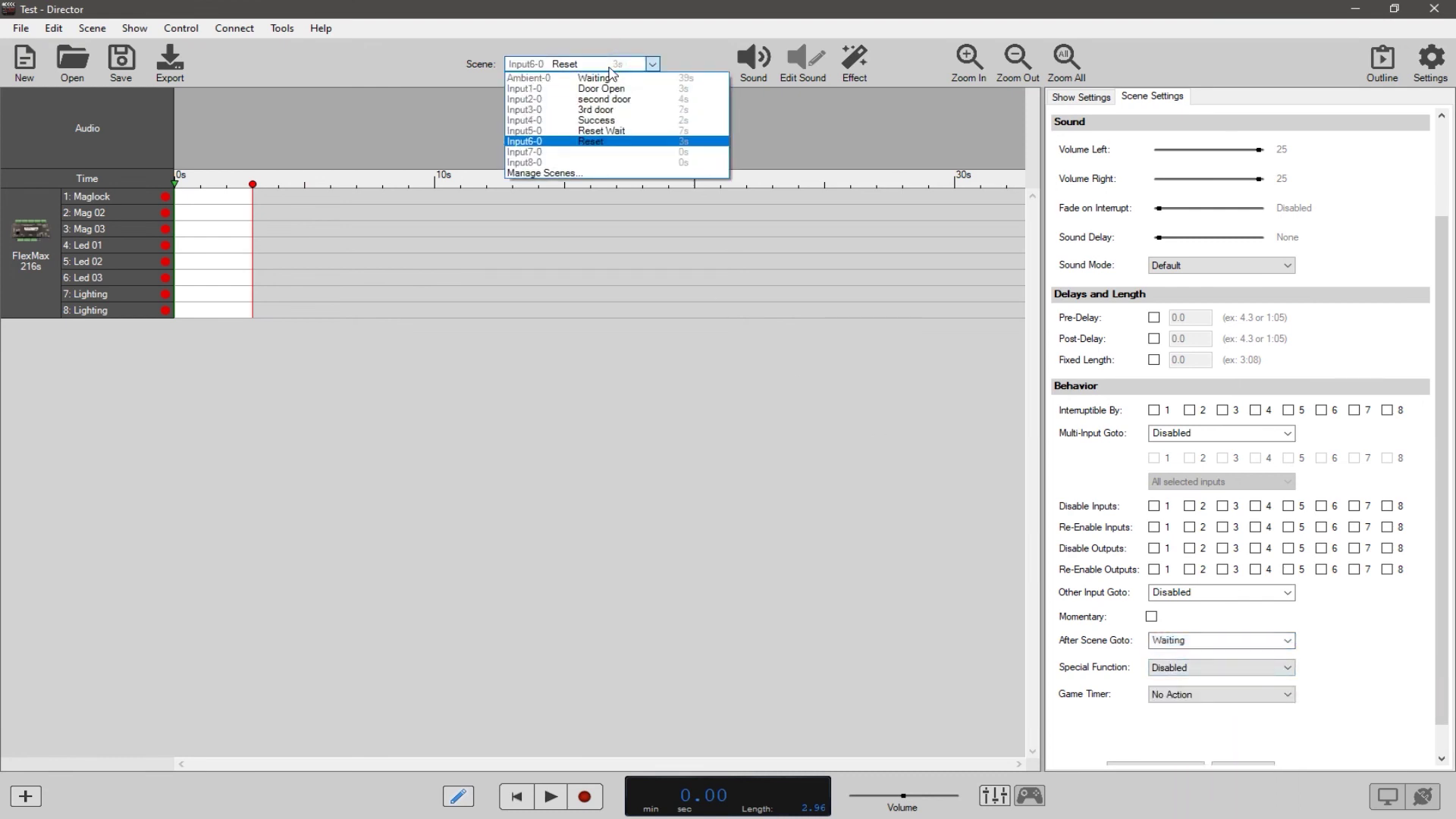
{"action": "left_click", "coordinate": [606, 73]}
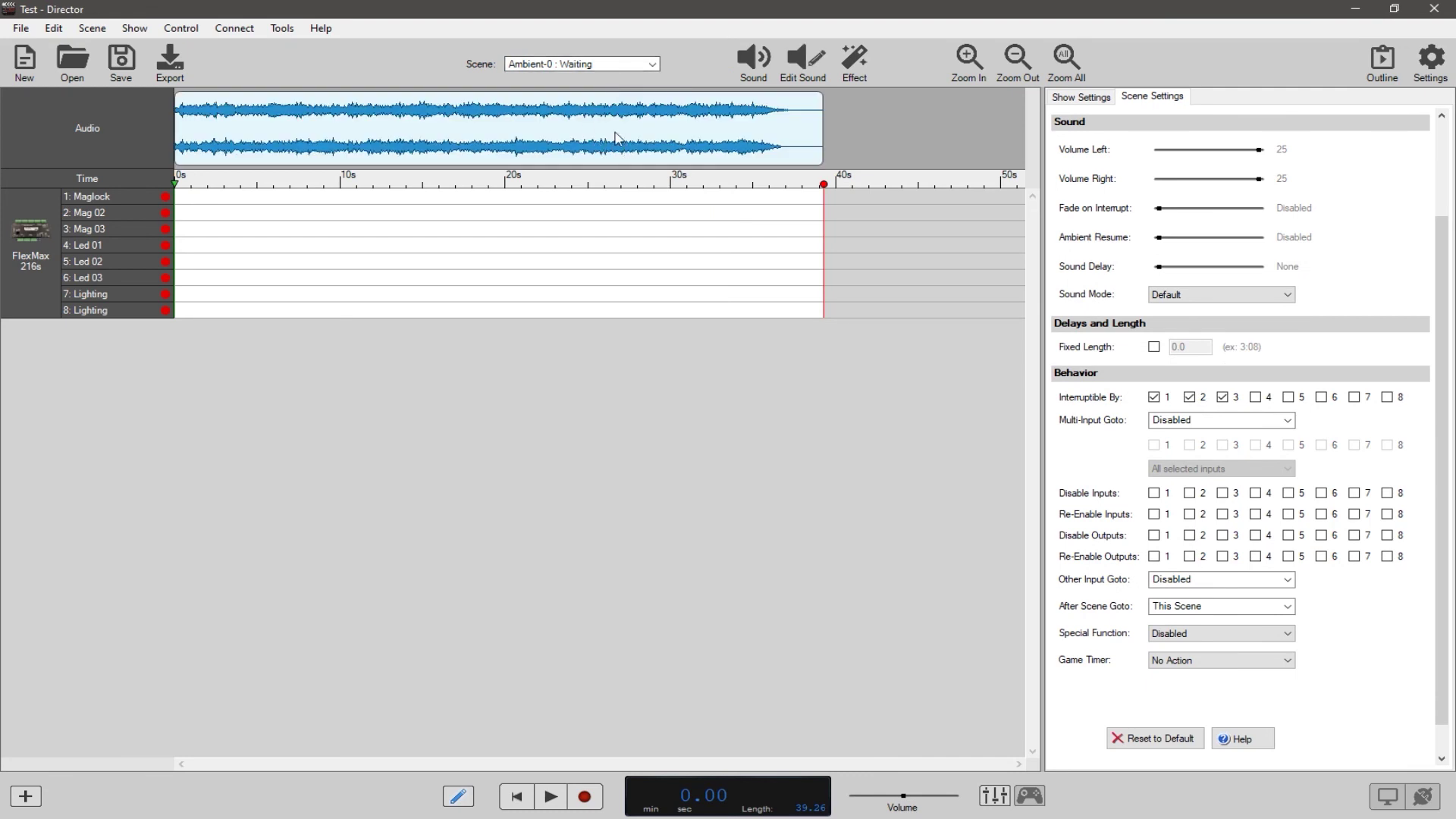
{"action": "key", "text": "space"}
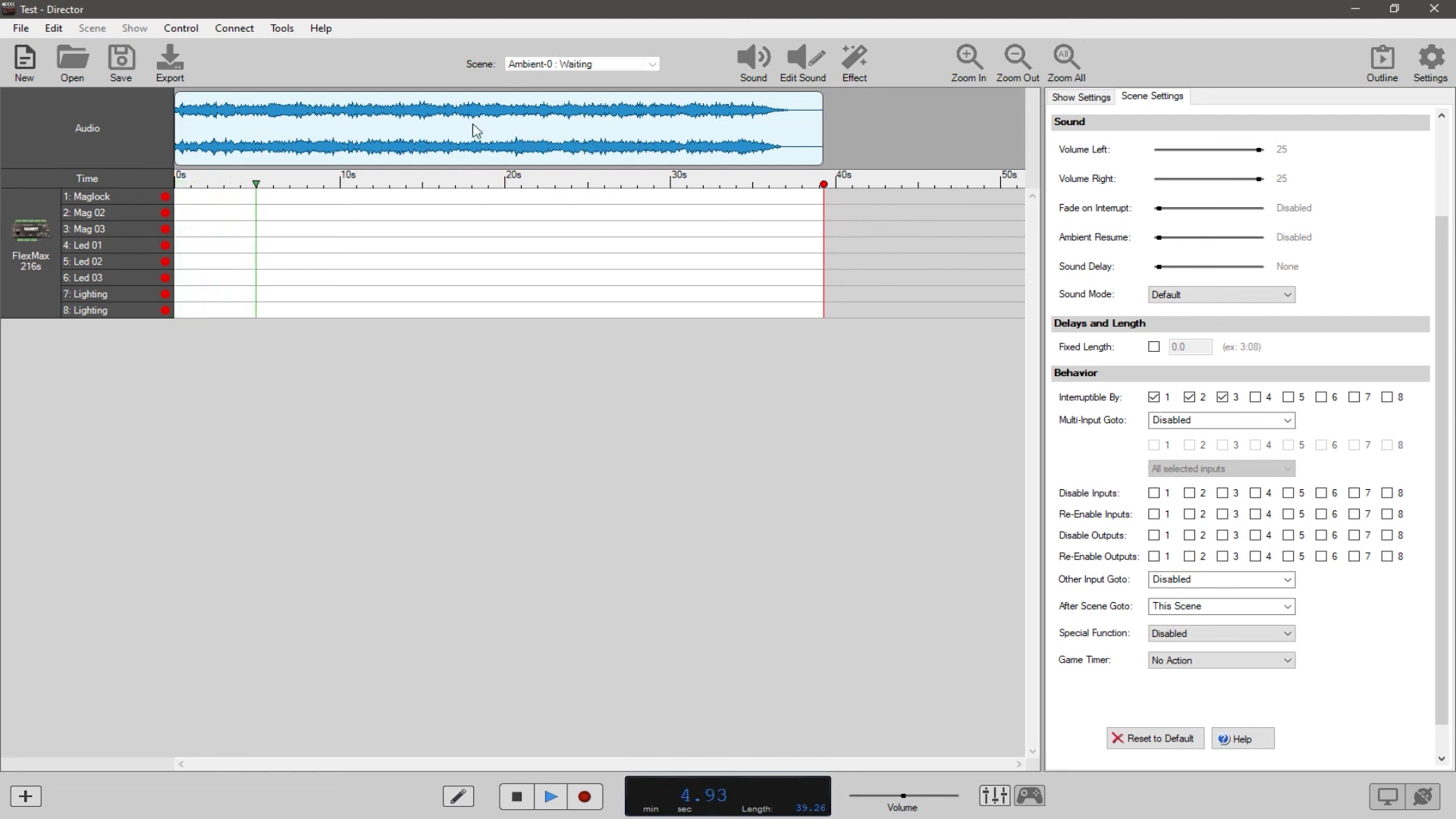
{"action": "key", "text": "space"}
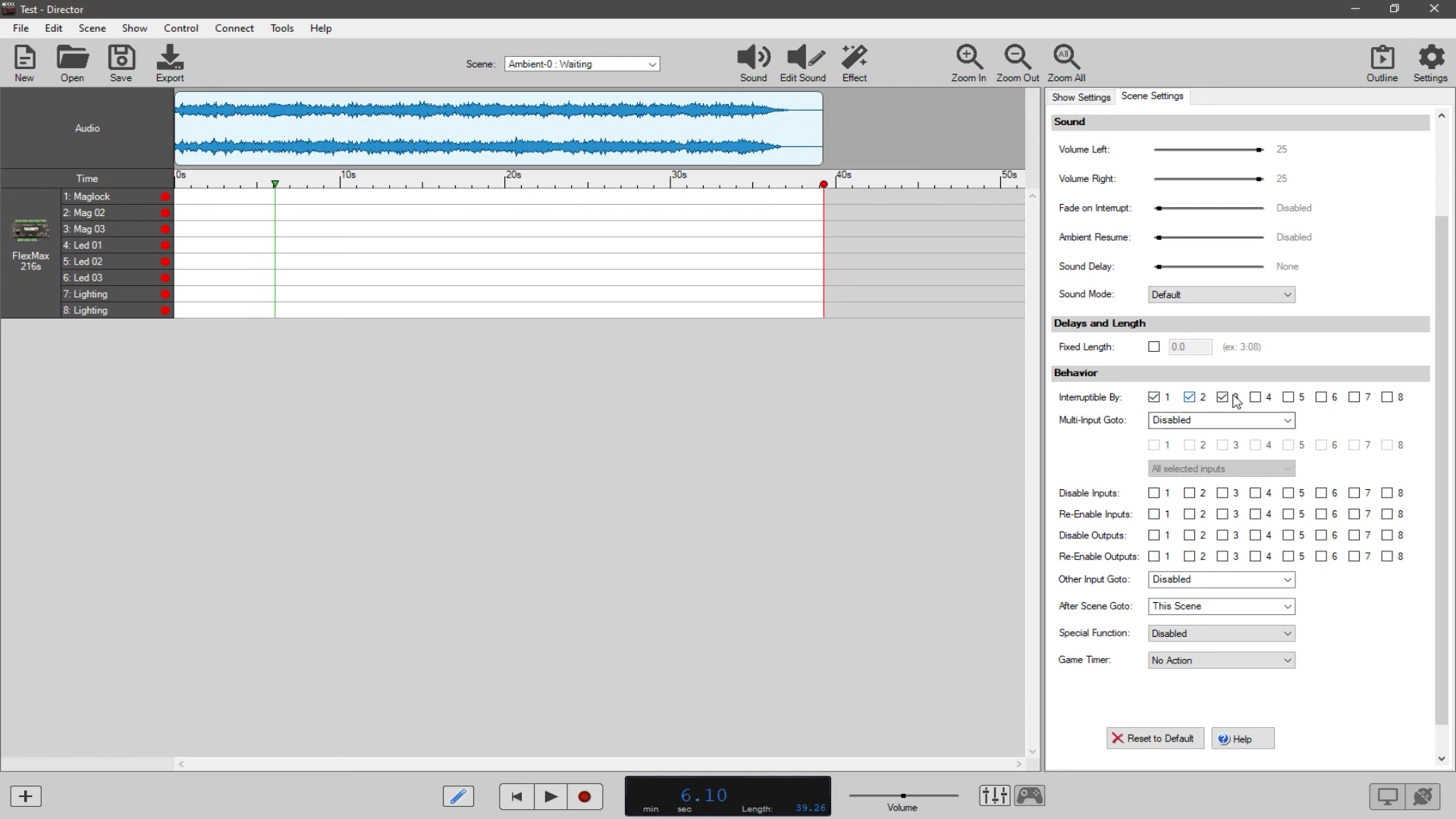
Review the Door Open and second door scenes in turn, returning to the Waiting scene after each.
{"action": "left_click", "coordinate": [605, 64]}
{"action": "left_click", "coordinate": [605, 68]}
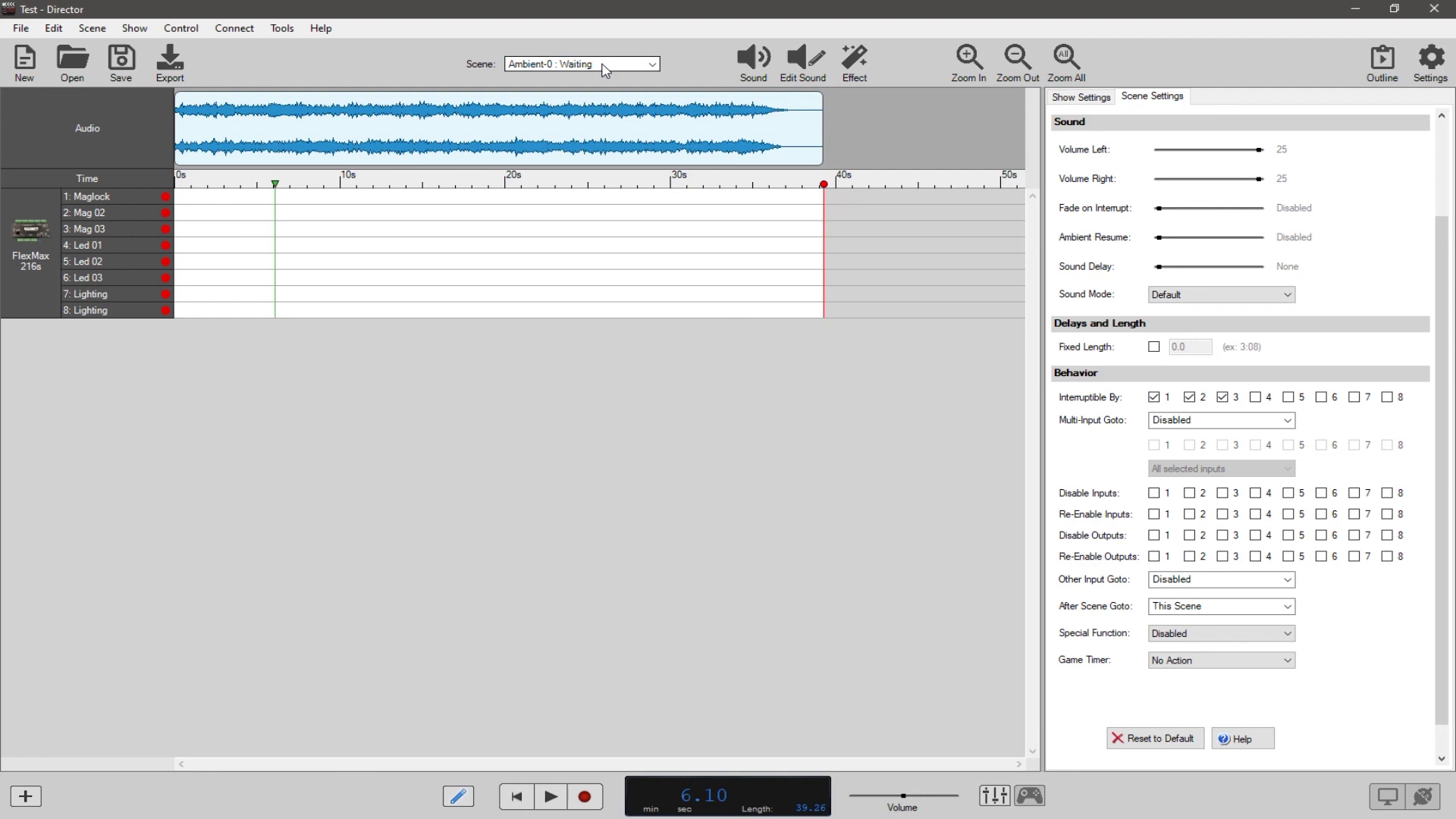
{"action": "left_click", "coordinate": [605, 67]}
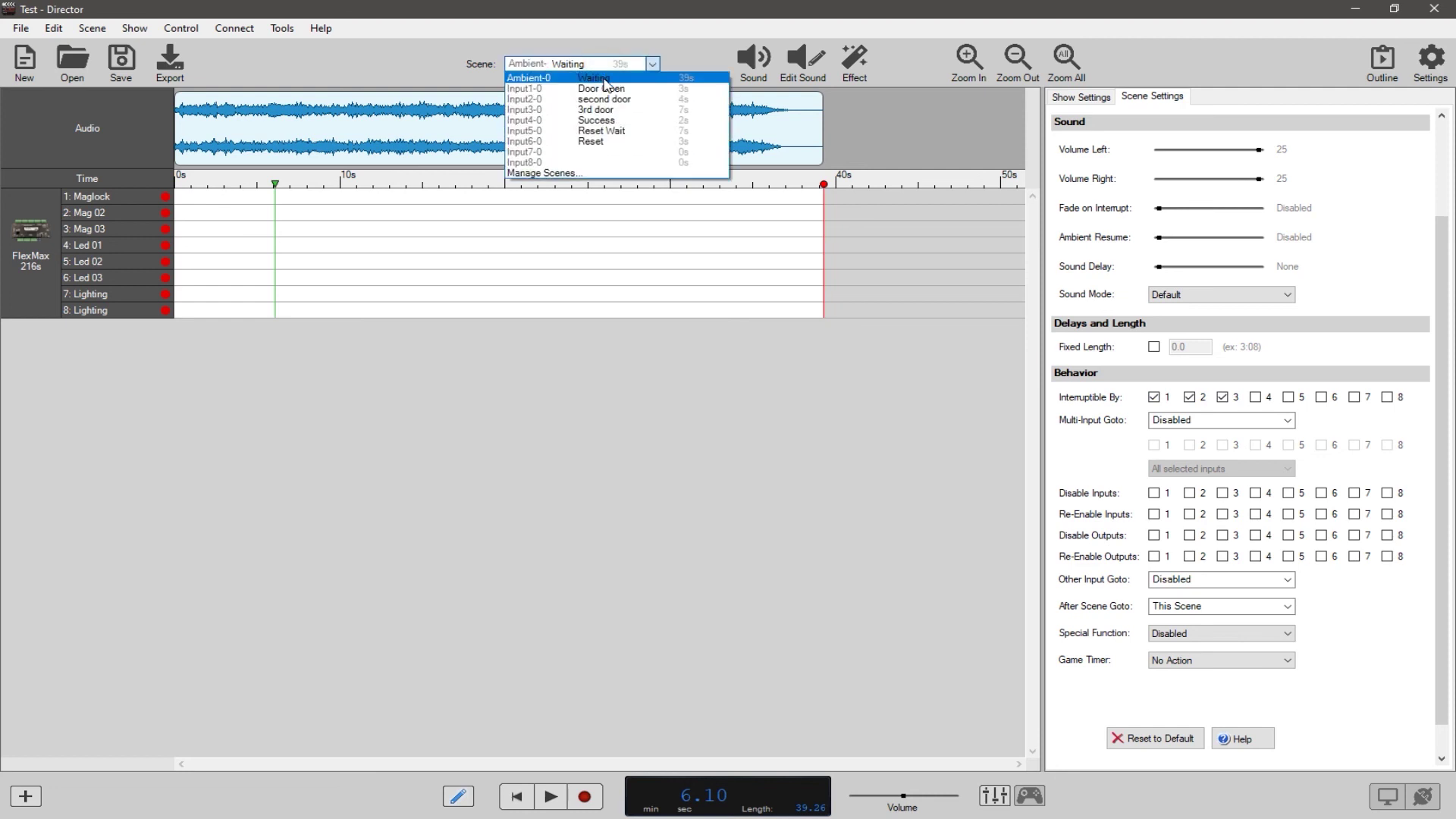
{"action": "left_click", "coordinate": [606, 88]}
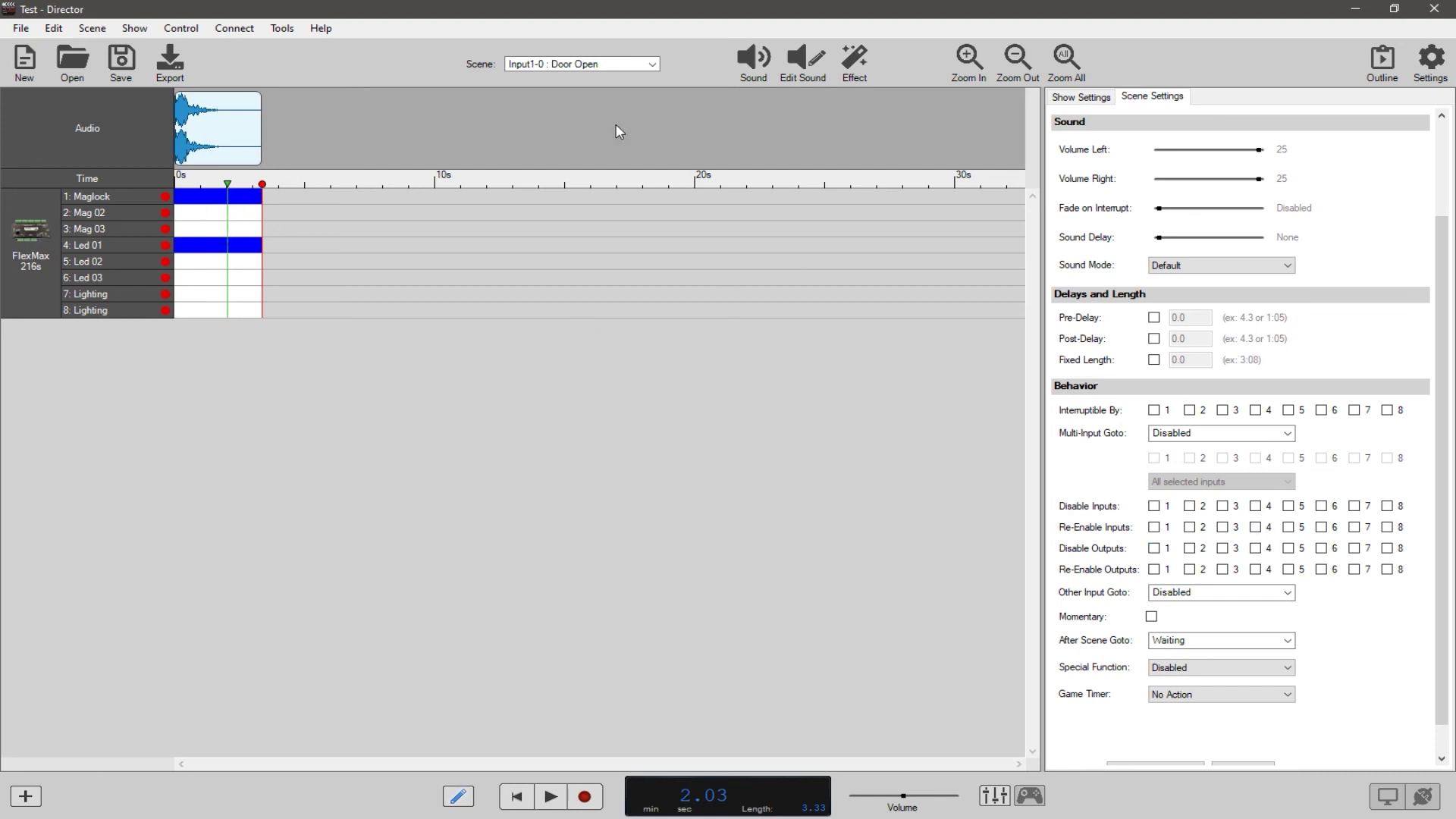
{"action": "left_click", "coordinate": [618, 62]}
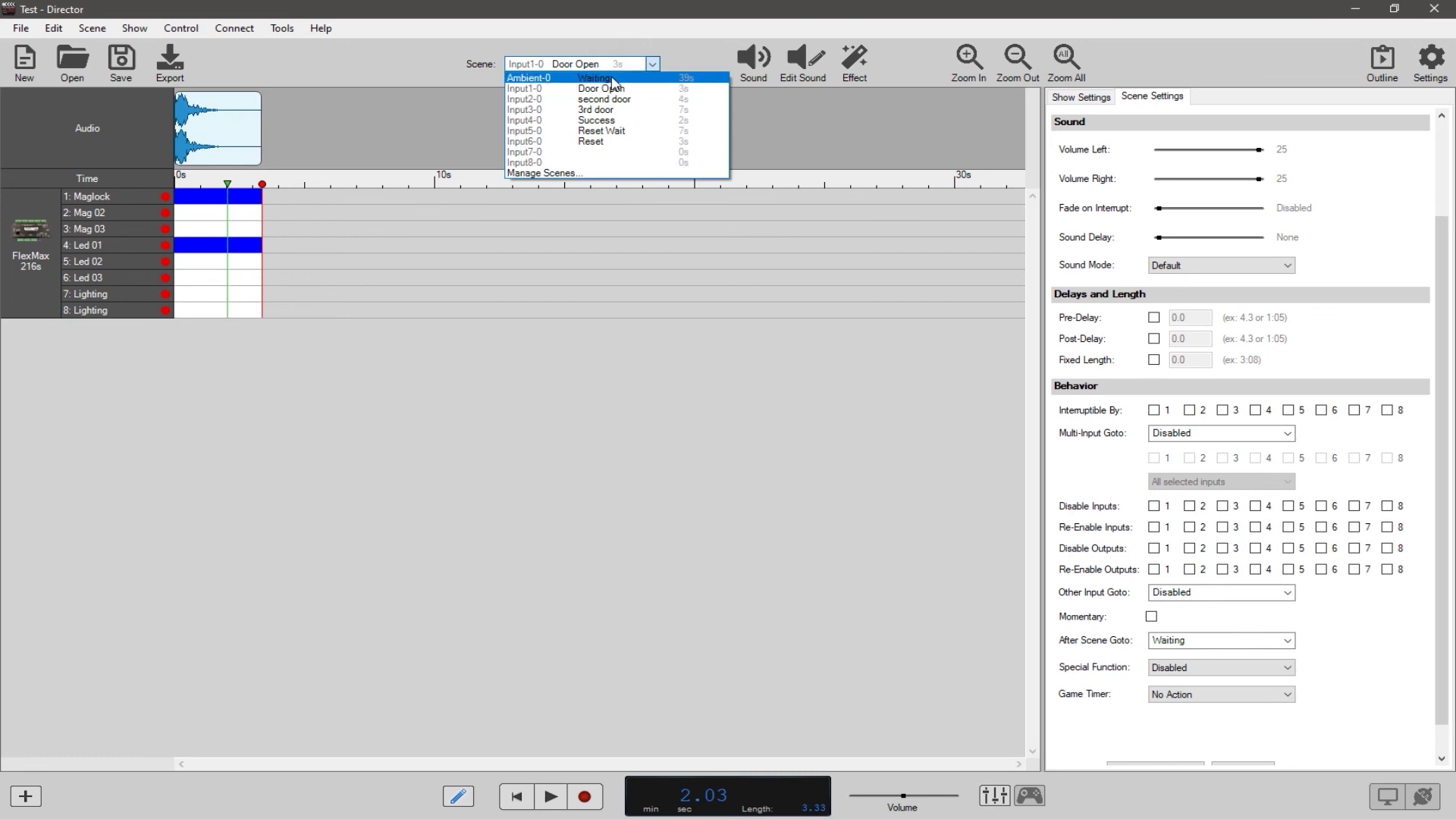
{"action": "left_click", "coordinate": [611, 77]}
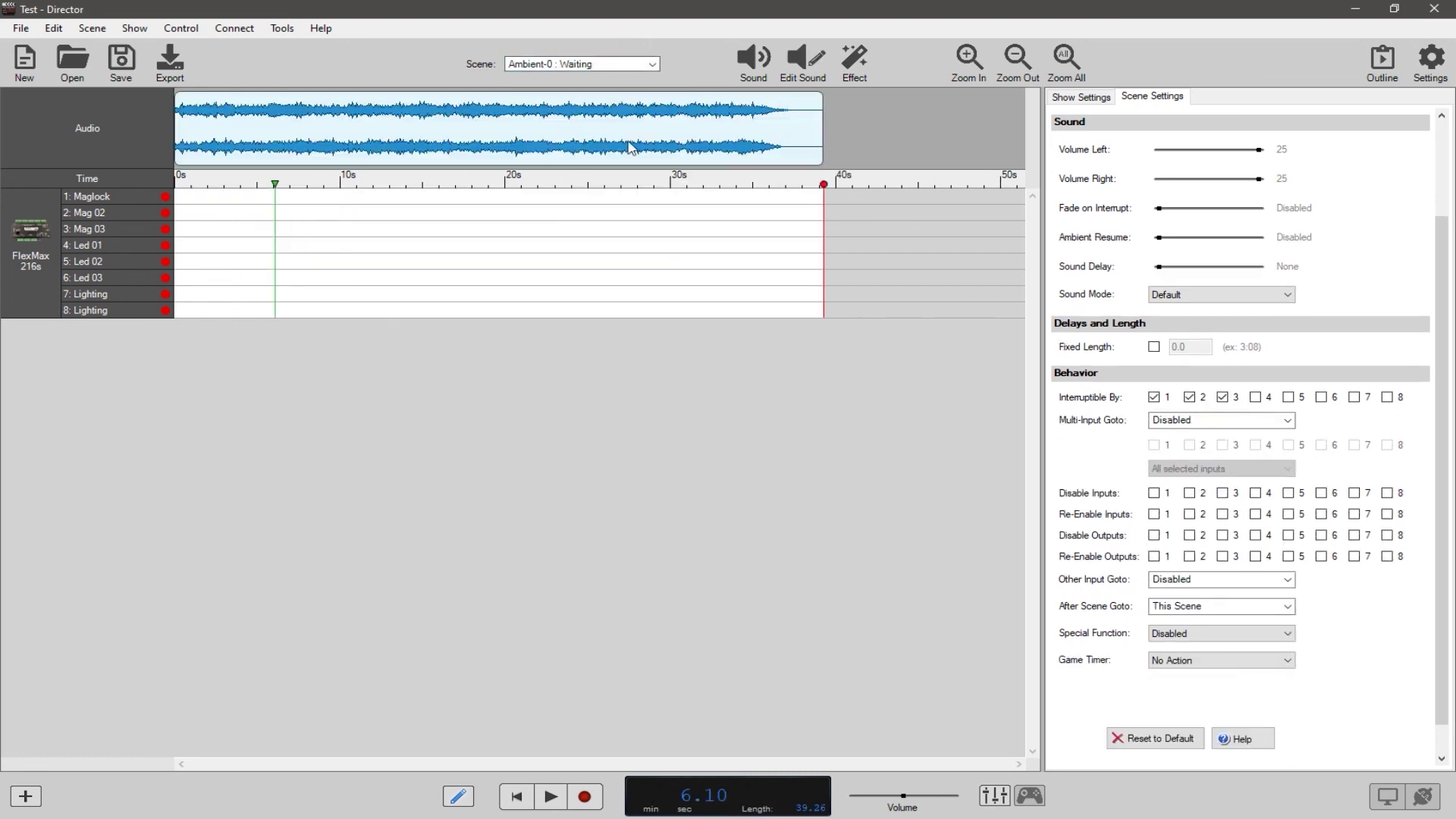
{"action": "left_click", "coordinate": [611, 64]}
{"action": "left_click", "coordinate": [607, 100]}
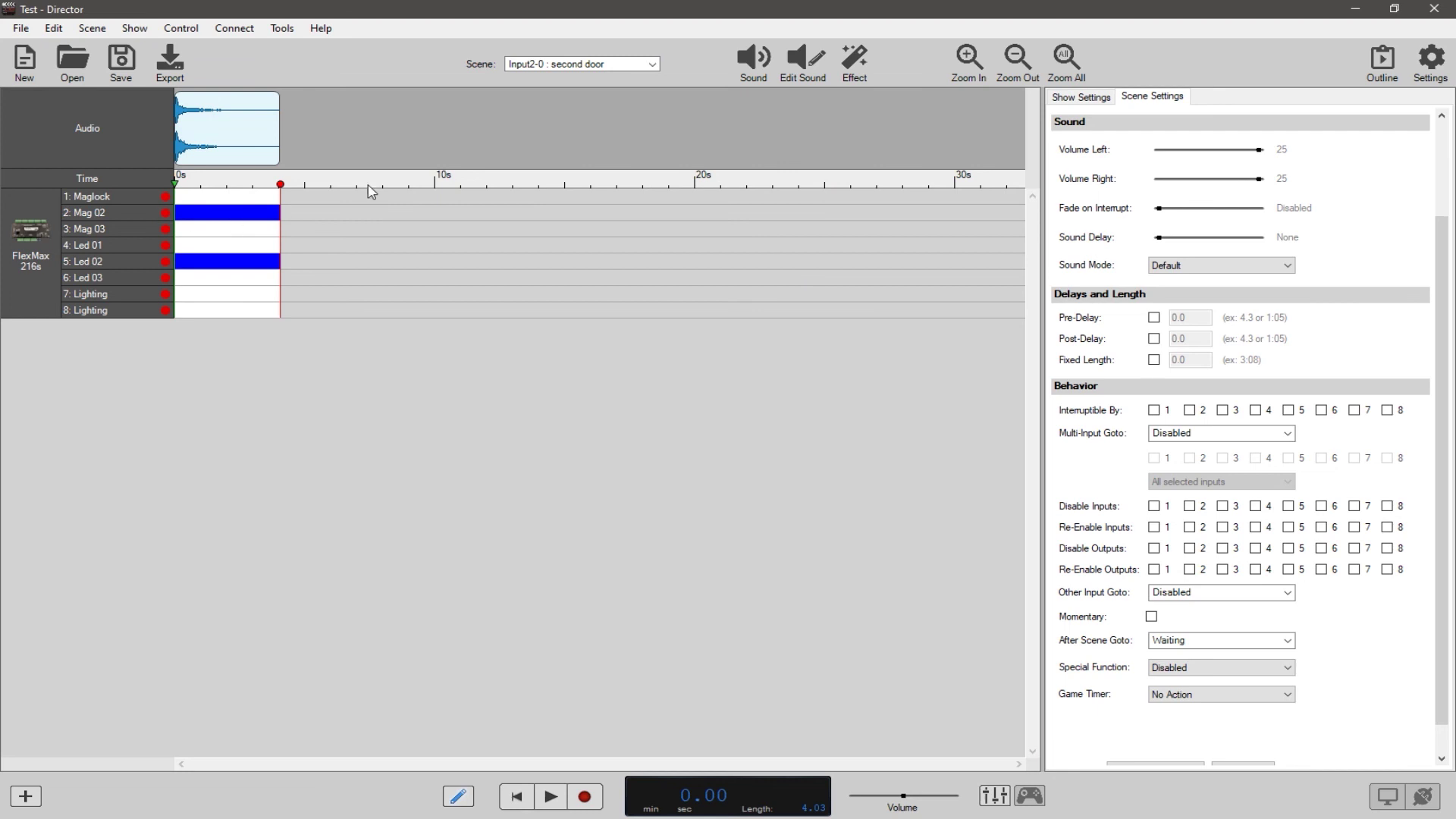
{"action": "left_click", "coordinate": [593, 66]}
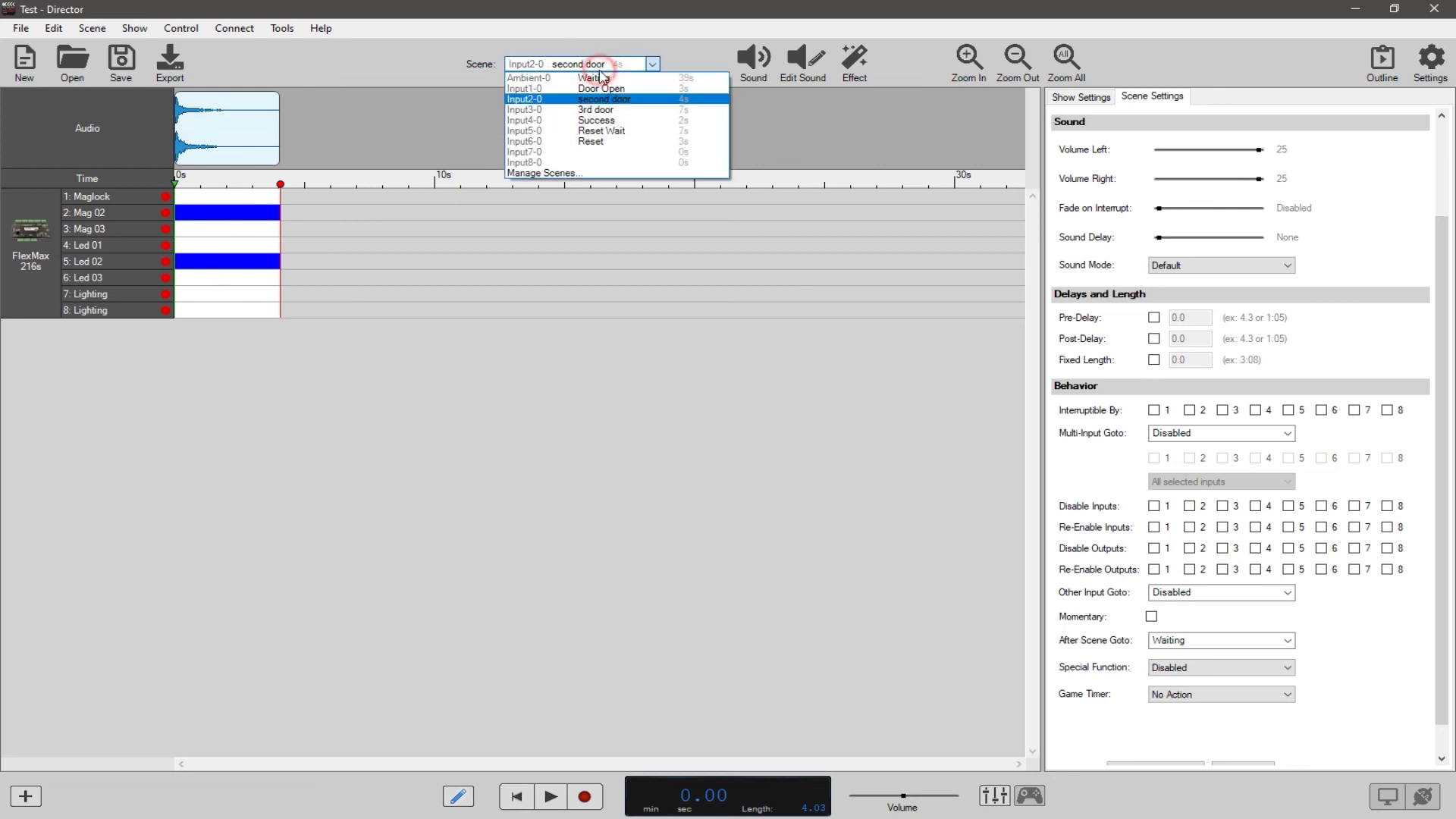
{"action": "left_click", "coordinate": [599, 79]}
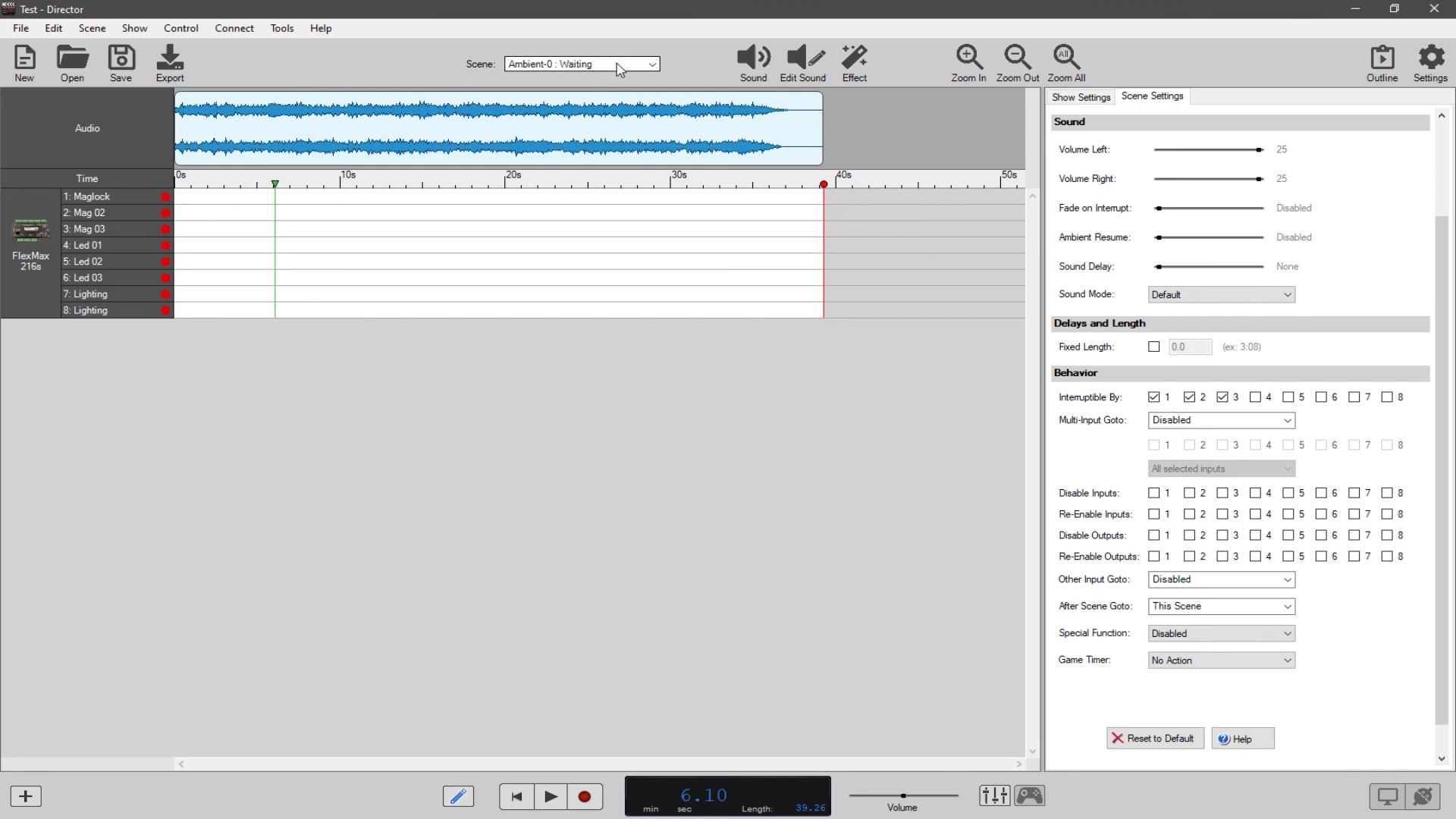
Review the outputs and After Scene Goto settings of the 3rd door, Success and Reset Wait scenes in sequence.
{"action": "left_click", "coordinate": [610, 66]}
{"action": "left_click", "coordinate": [610, 113]}
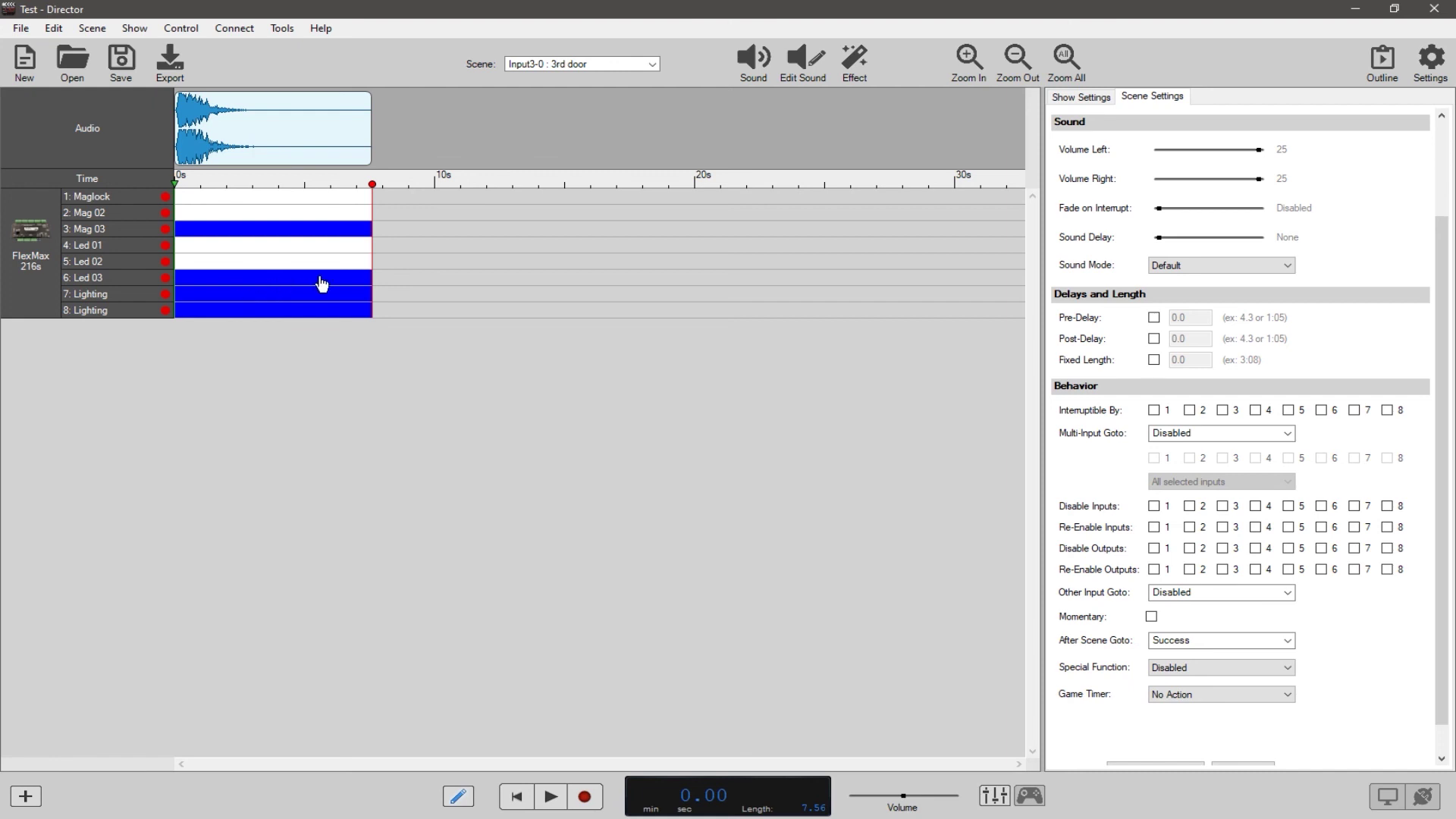
{"action": "left_click", "coordinate": [634, 63]}
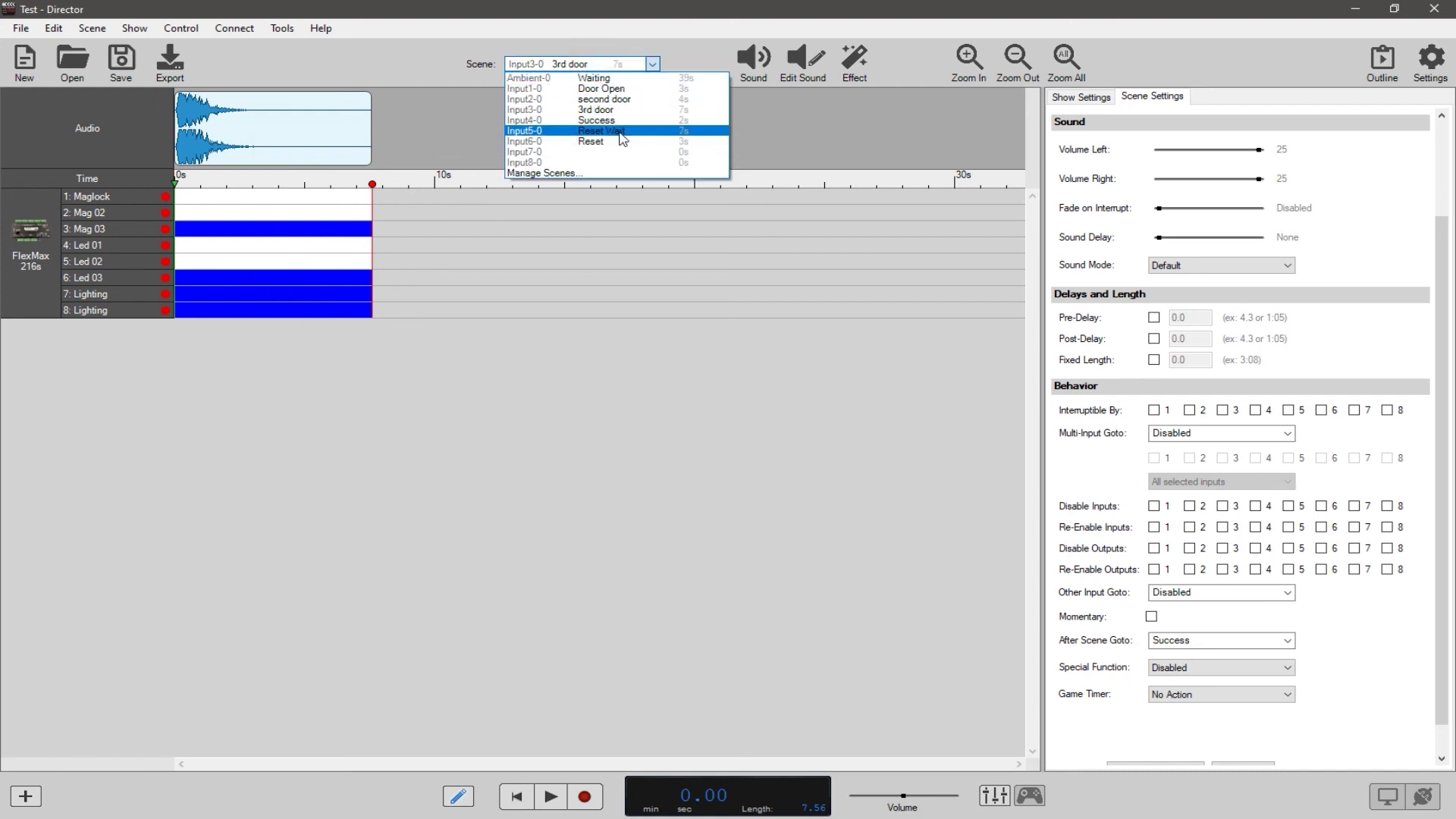
{"action": "left_click", "coordinate": [614, 121]}
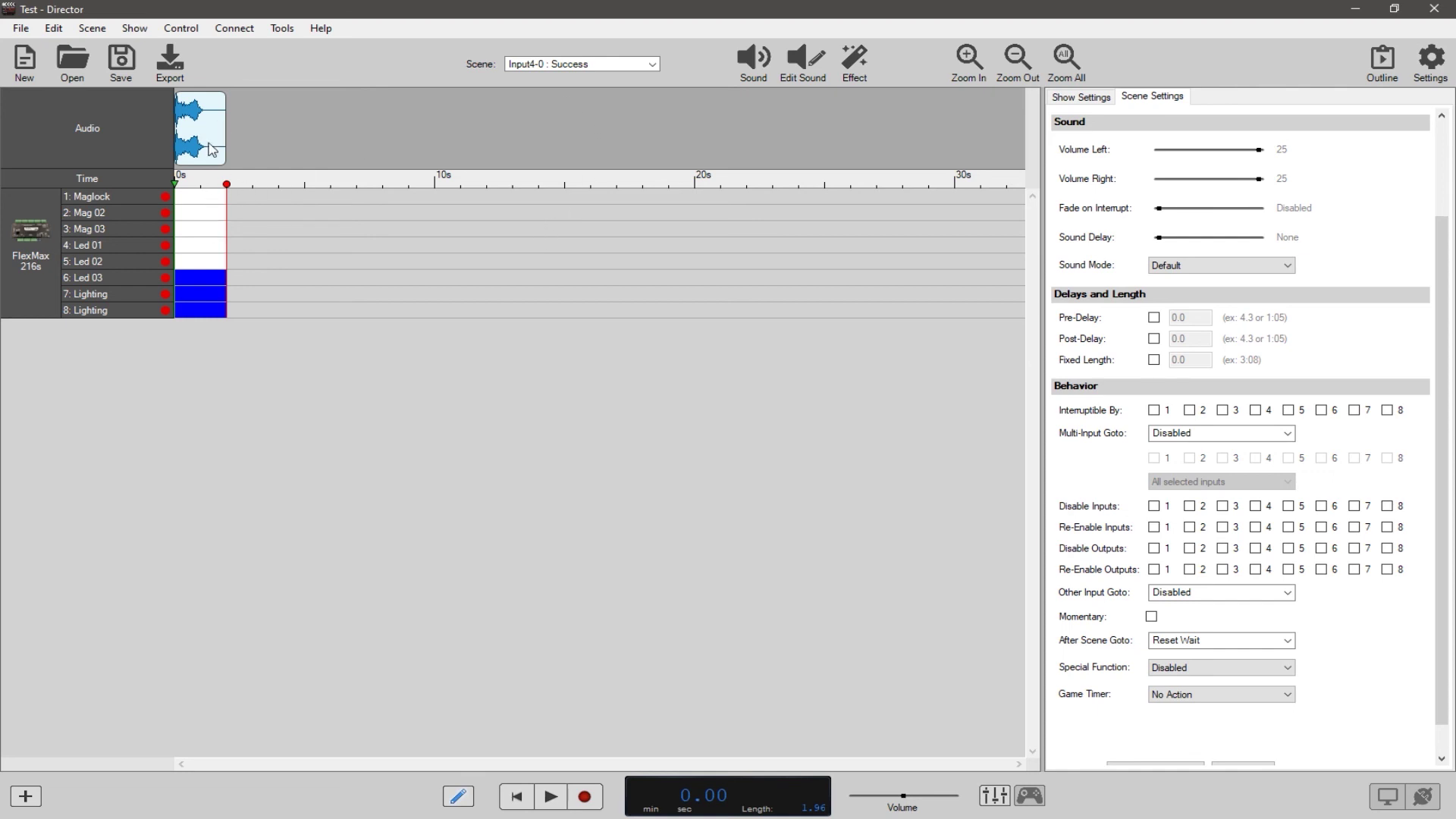
{"action": "left_click", "coordinate": [579, 67]}
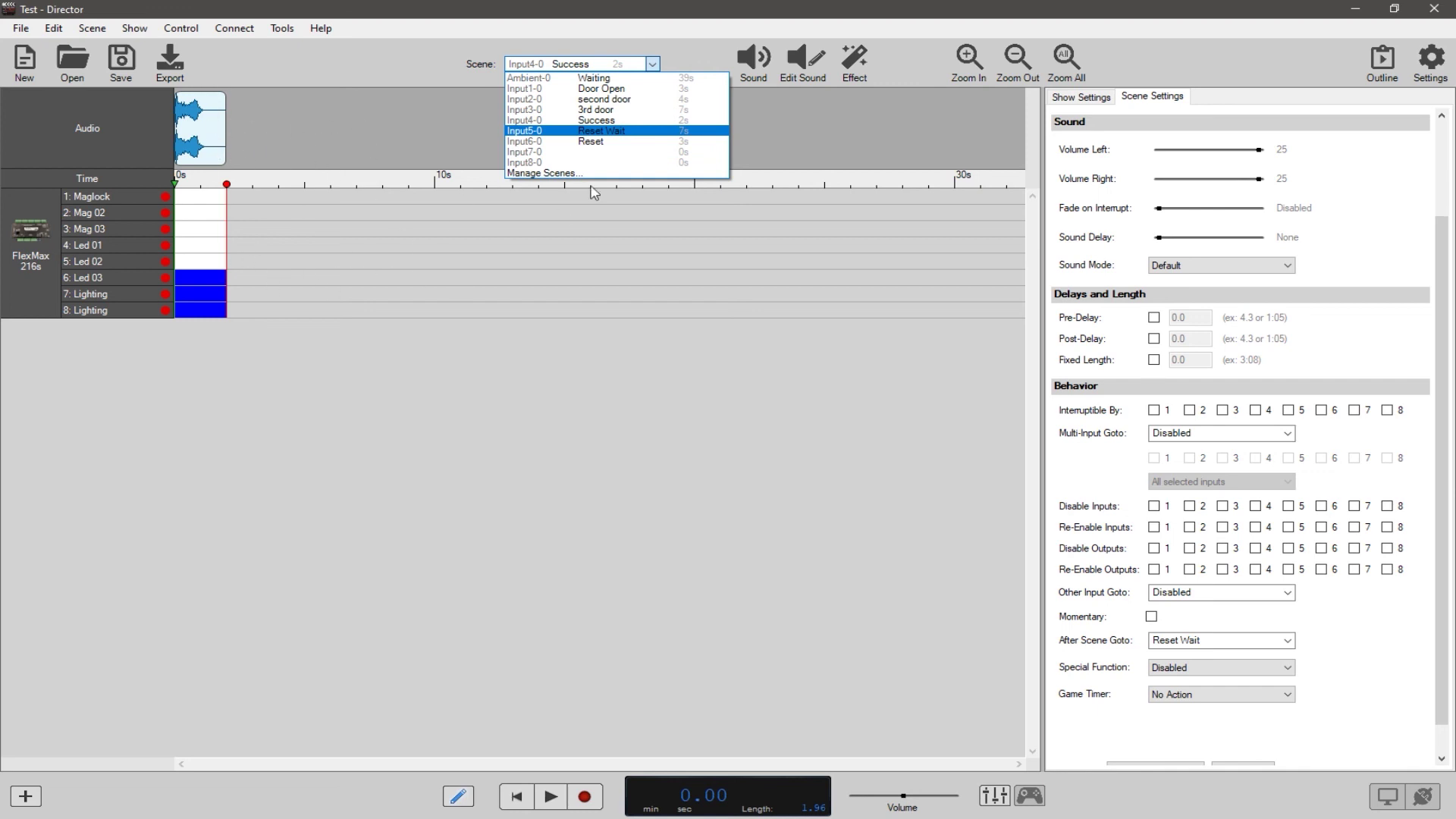
{"action": "left_click", "coordinate": [609, 120]}
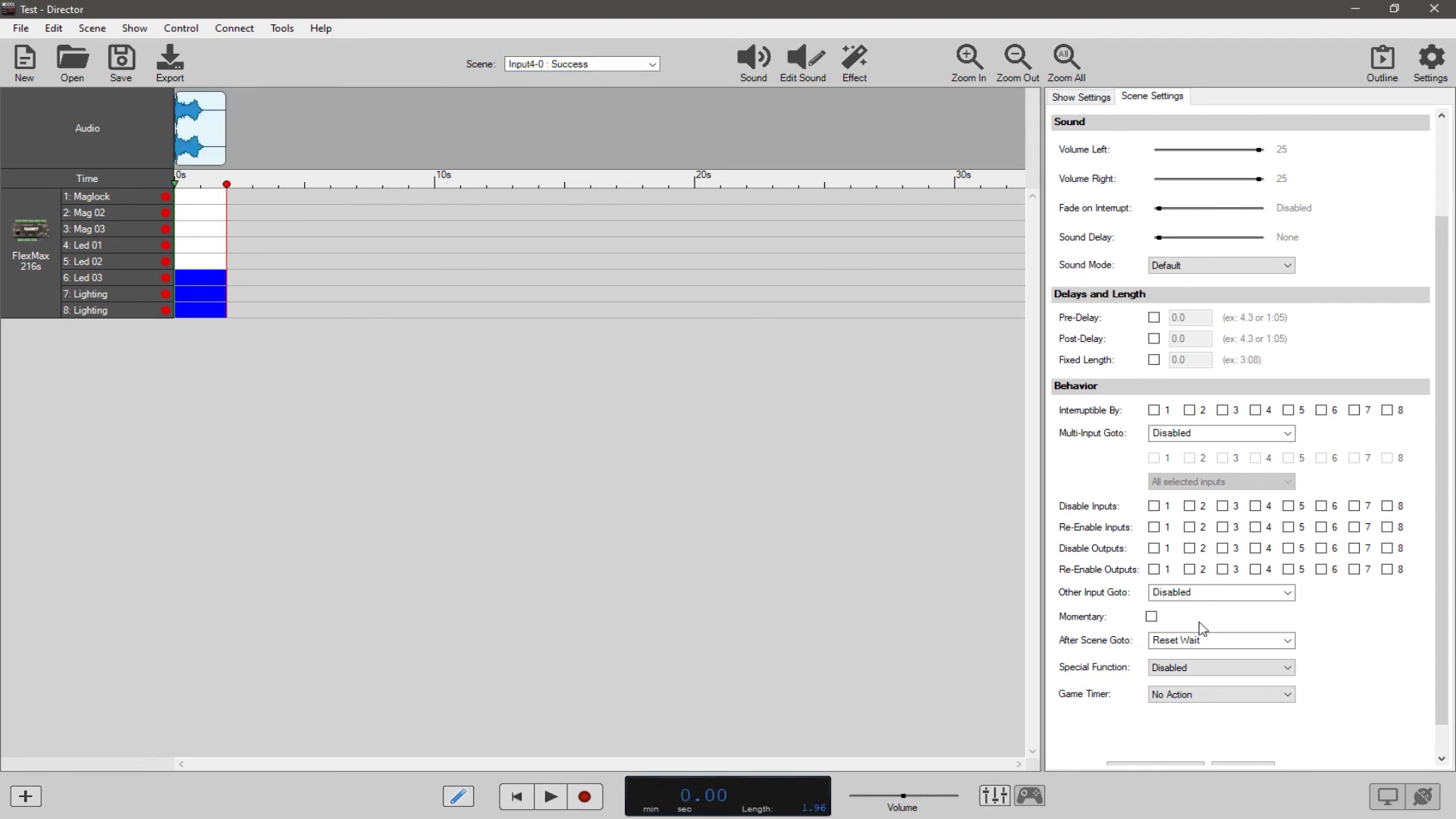
{"action": "left_click", "coordinate": [579, 62]}
{"action": "left_click", "coordinate": [578, 130]}
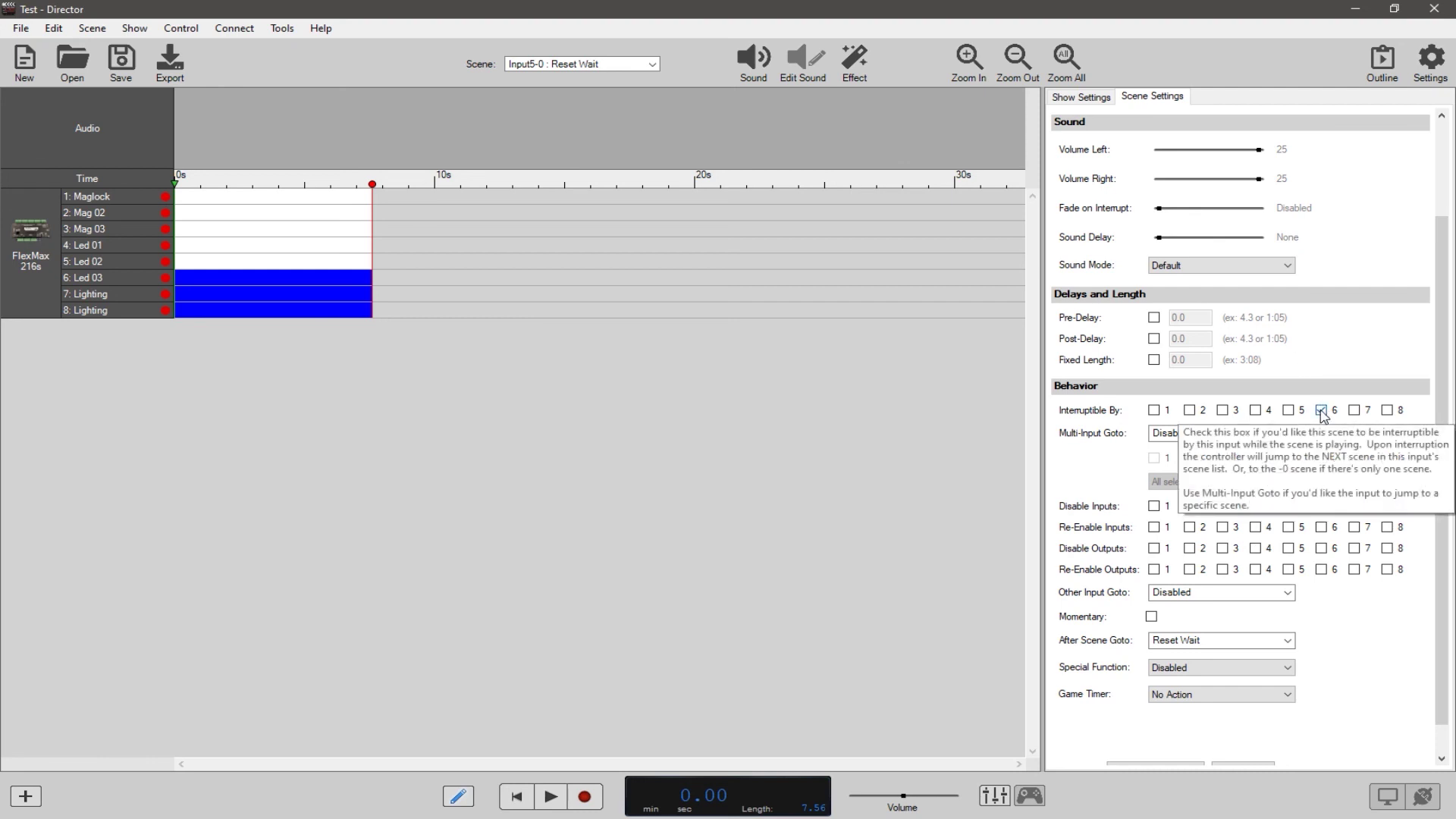
Review the outputs and After Scene Goto setting of the Reset scene, and return to the ambient Waiting scene.
{"action": "left_click", "coordinate": [620, 64]}
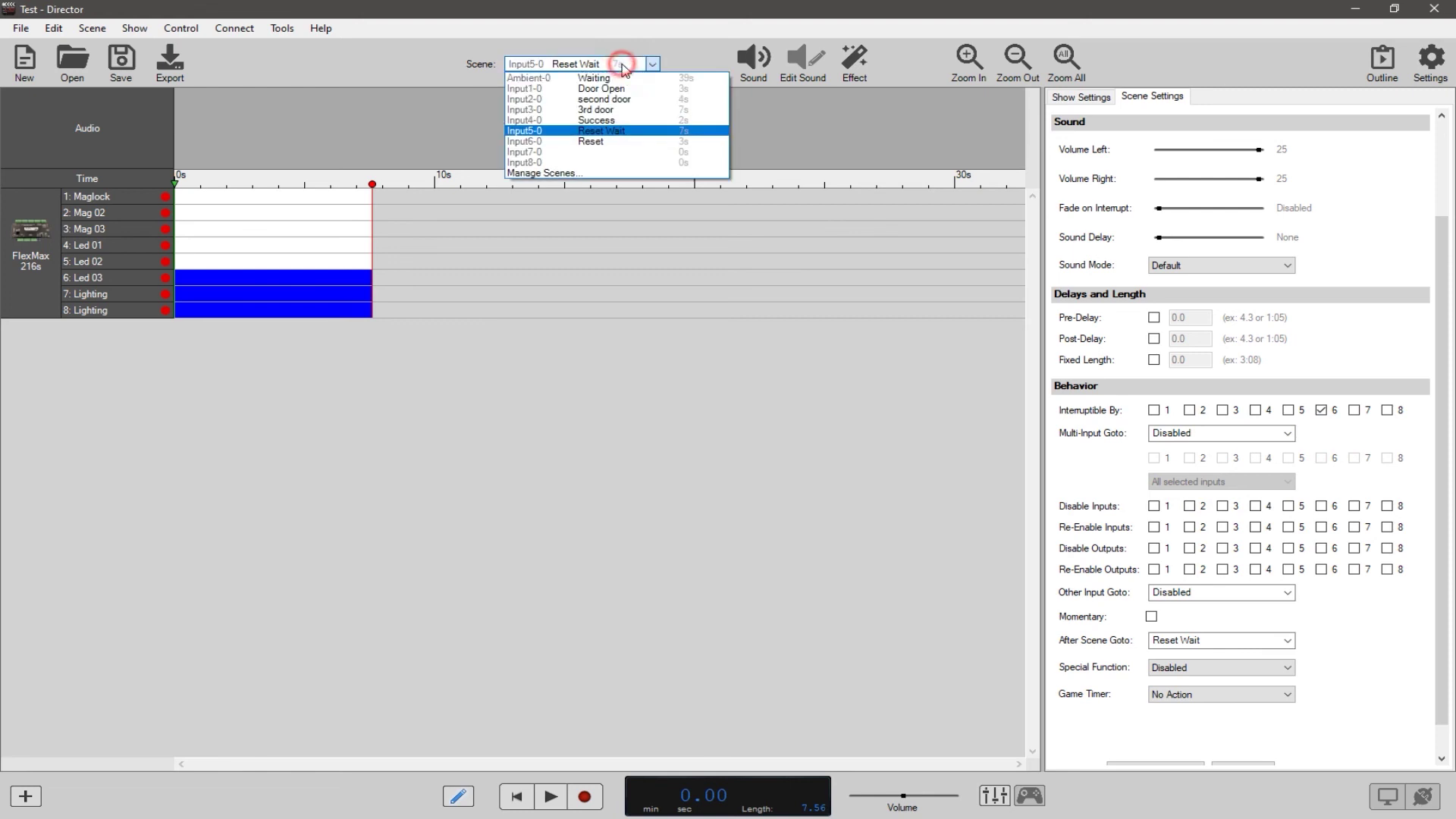
{"action": "left_click", "coordinate": [607, 143]}
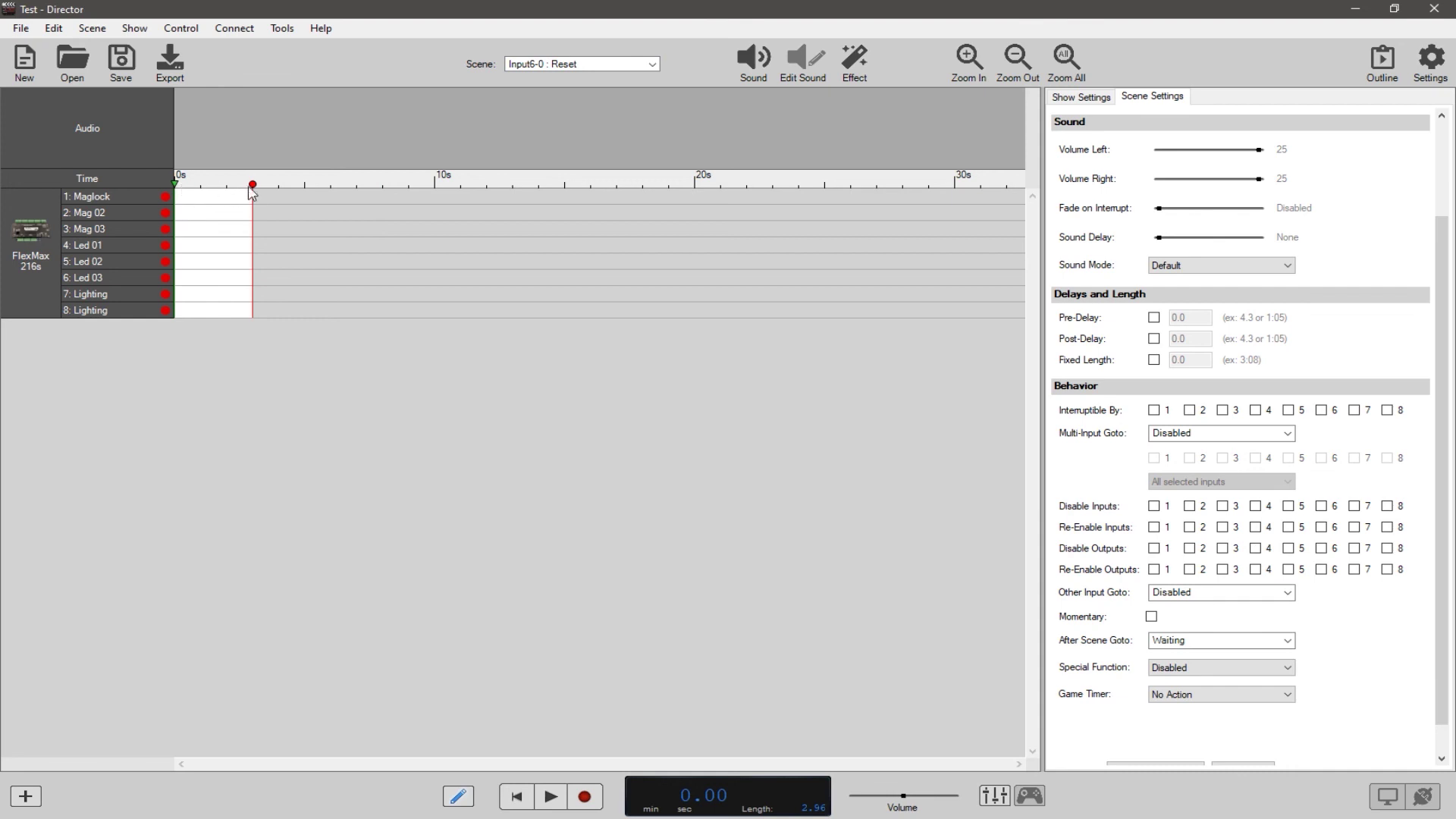
{"action": "left_click", "coordinate": [580, 64]}
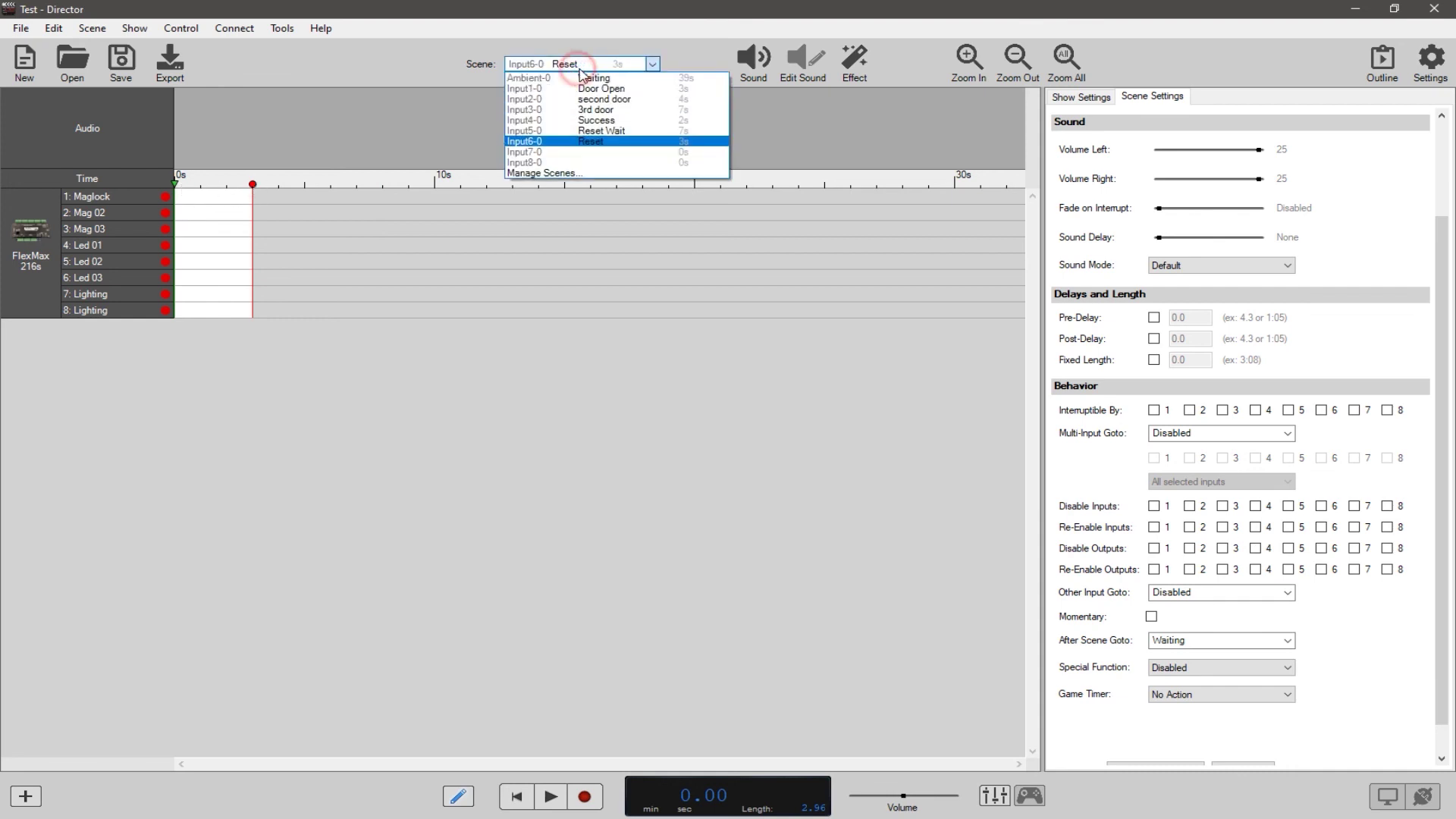
{"action": "left_click", "coordinate": [585, 76]}
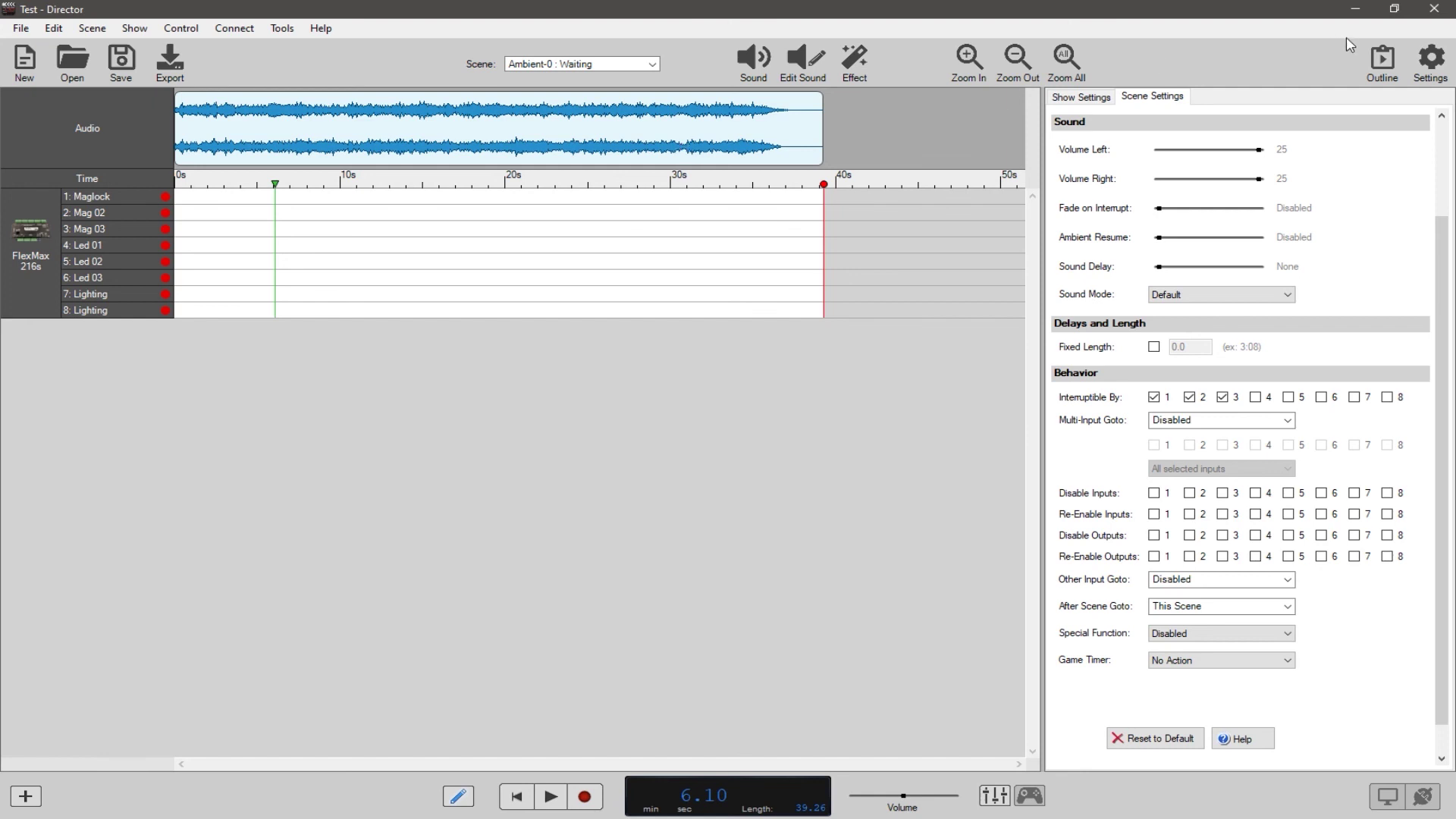
Look through the show outline to check how the scenes link to each other, and close it.
{"action": "left_click", "coordinate": [1381, 61]}
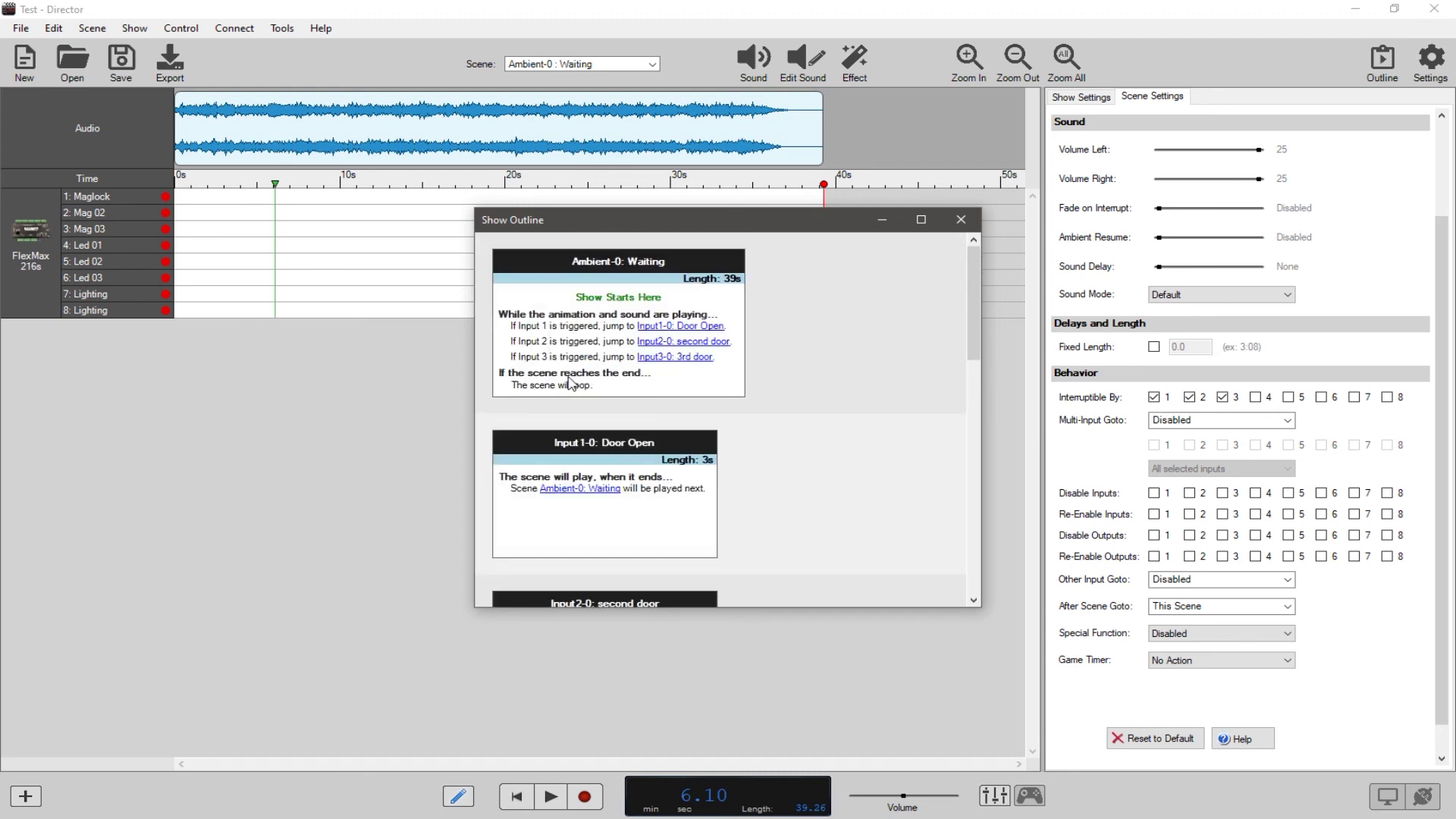
{"action": "mouse_move", "coordinate": [971, 308]}
{"action": "left_mouse_down"}
{"action": "mouse_move", "coordinate": [970, 549]}
{"action": "mouse_move", "coordinate": [973, 318]}
{"action": "left_mouse_up"}
{"action": "left_click", "coordinate": [968, 220]}
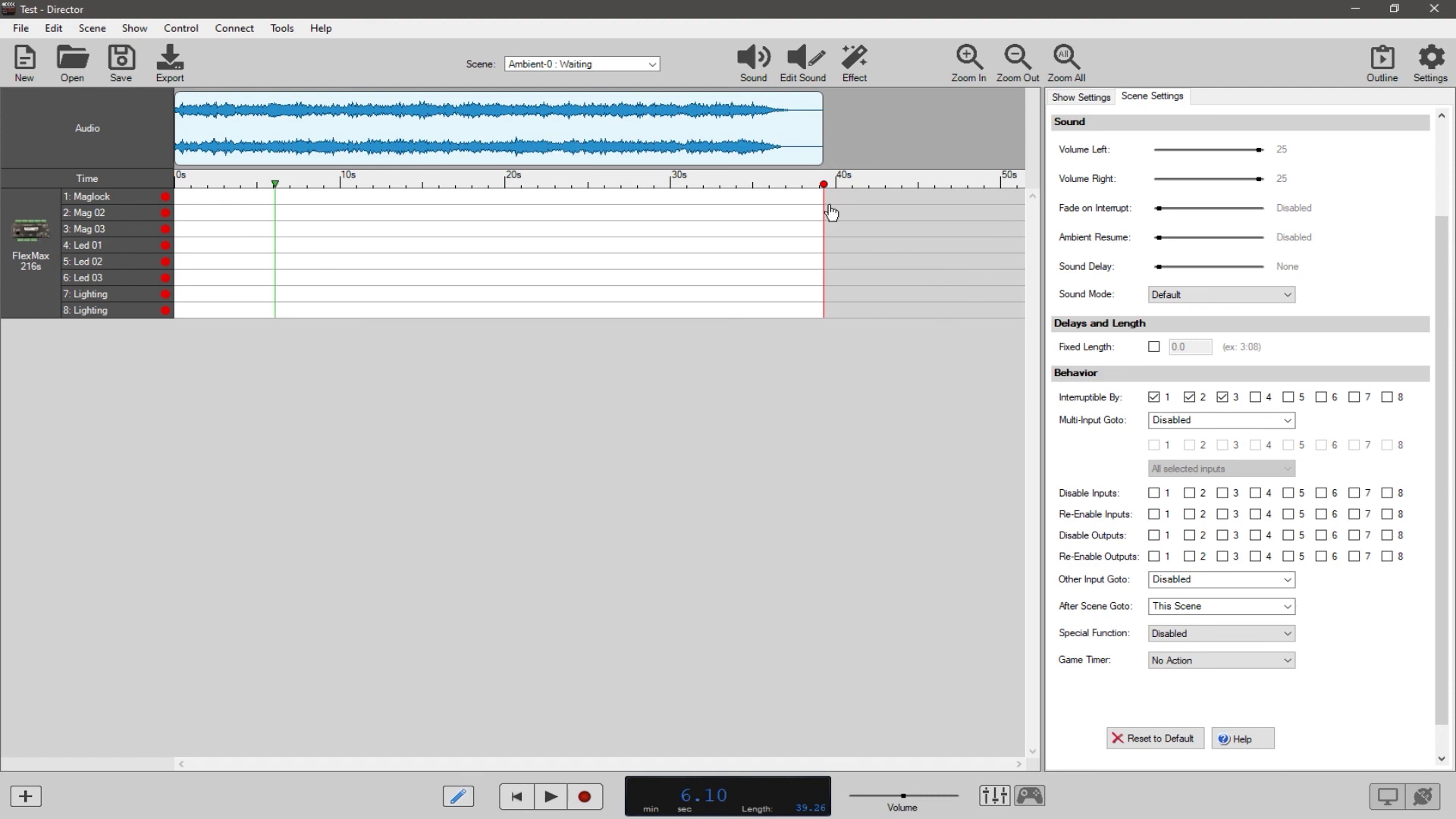
Review the show-wide input, output and audio settings, and return to the Waiting scene's settings and check the scene list.
{"action": "left_click", "coordinate": [1074, 97]}
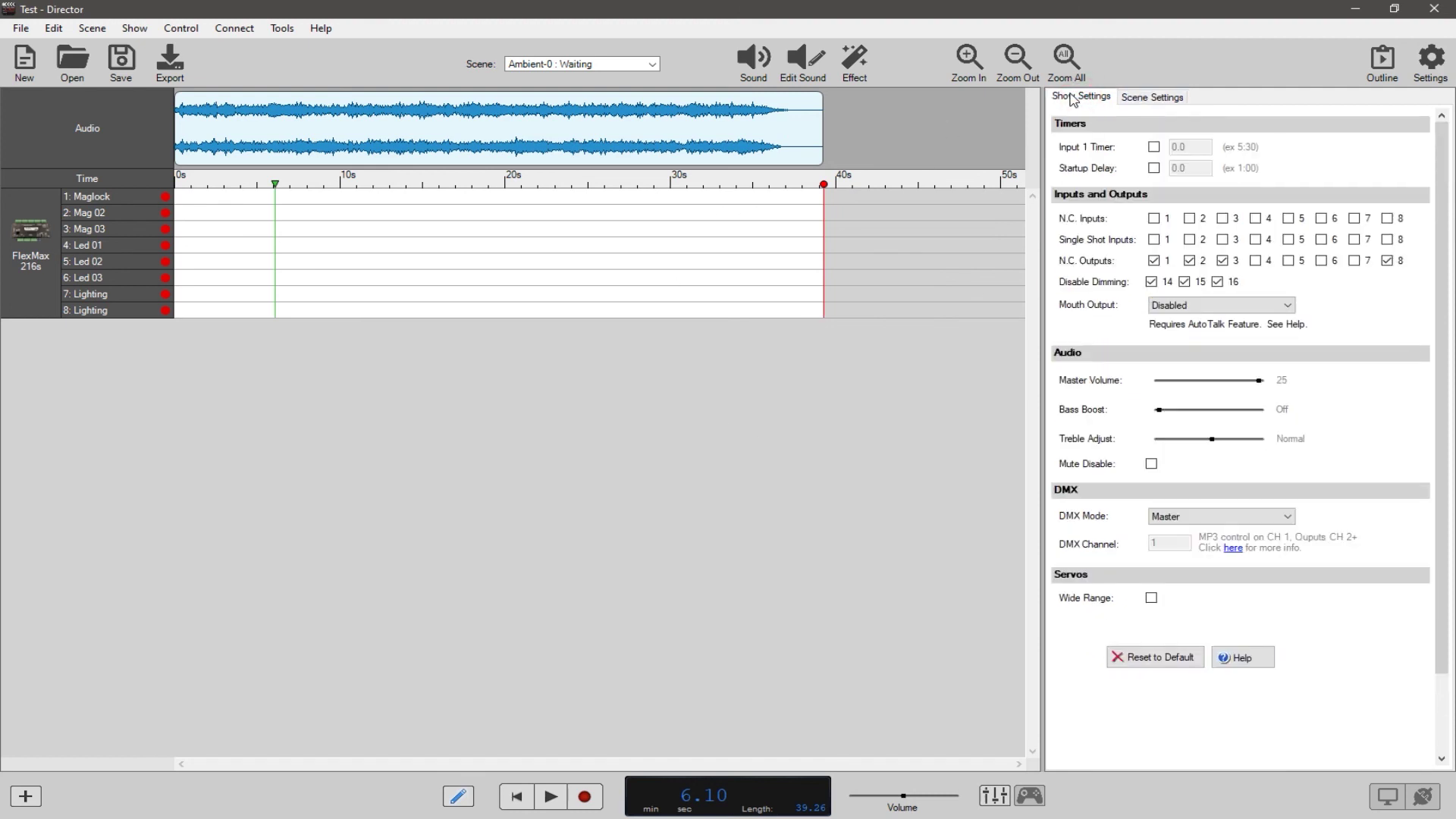
{"action": "left_click", "coordinate": [1167, 101]}
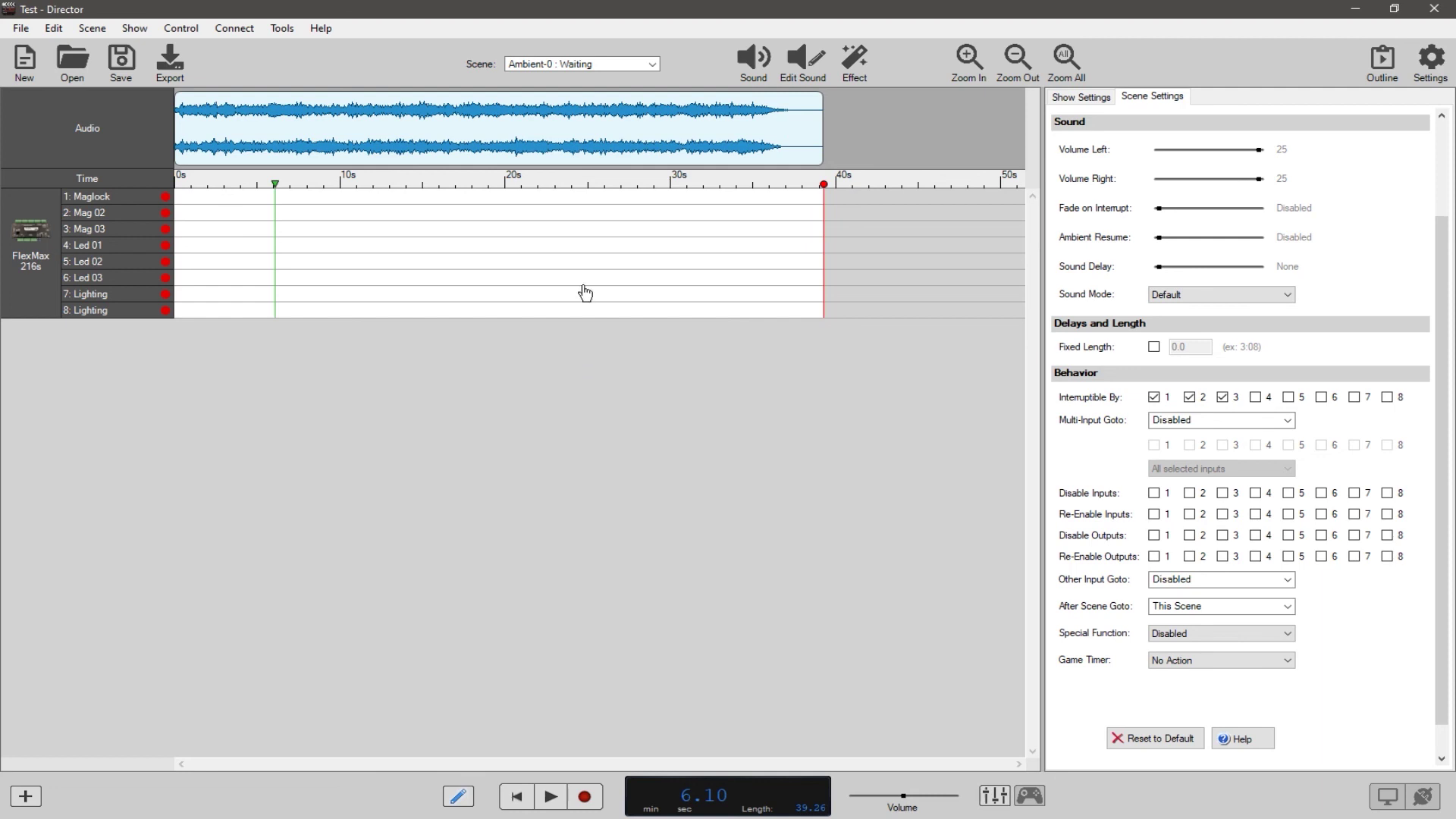
{"action": "left_click", "coordinate": [608, 65]}
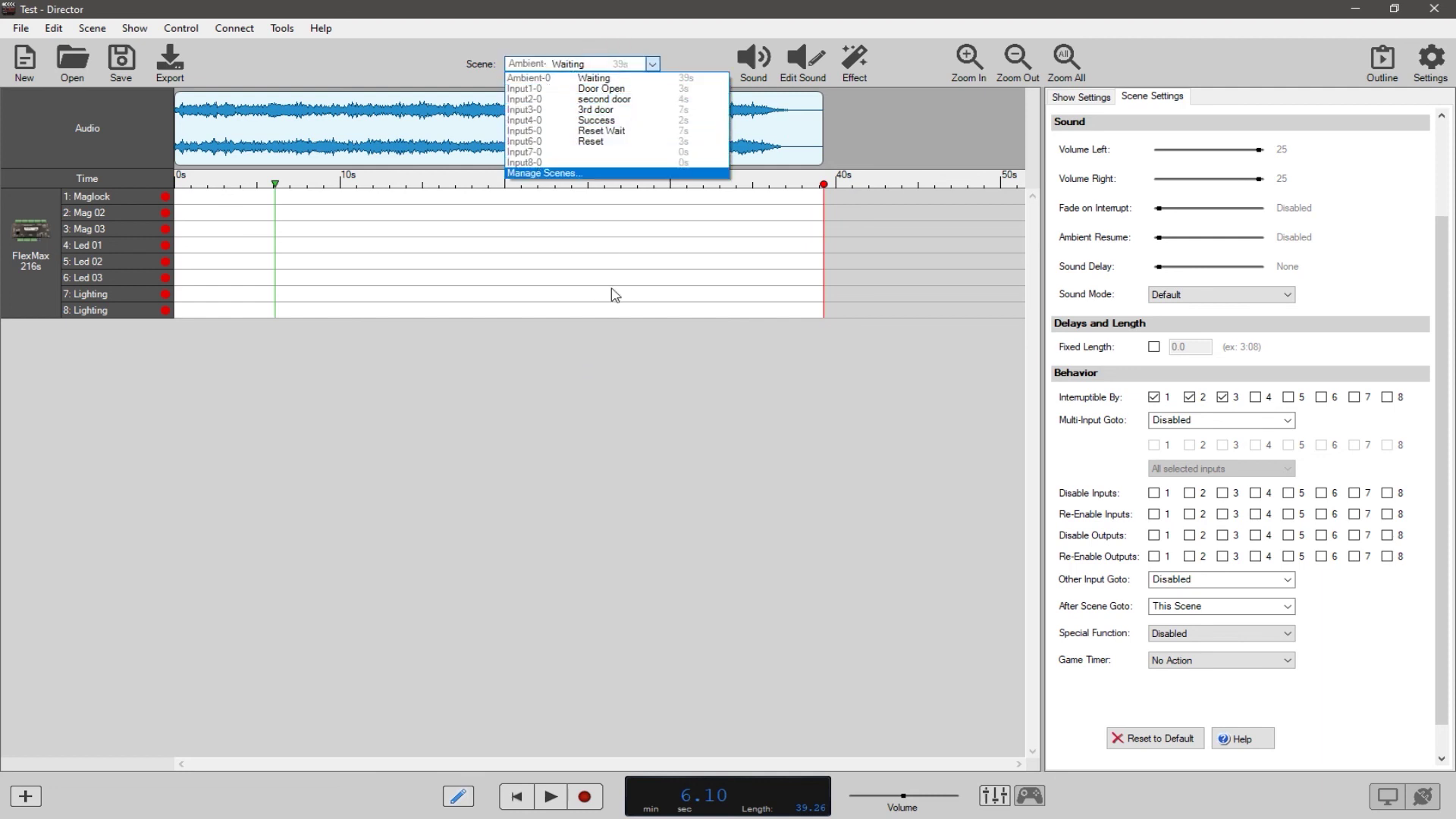
{"action": "left_click", "coordinate": [652, 64]}
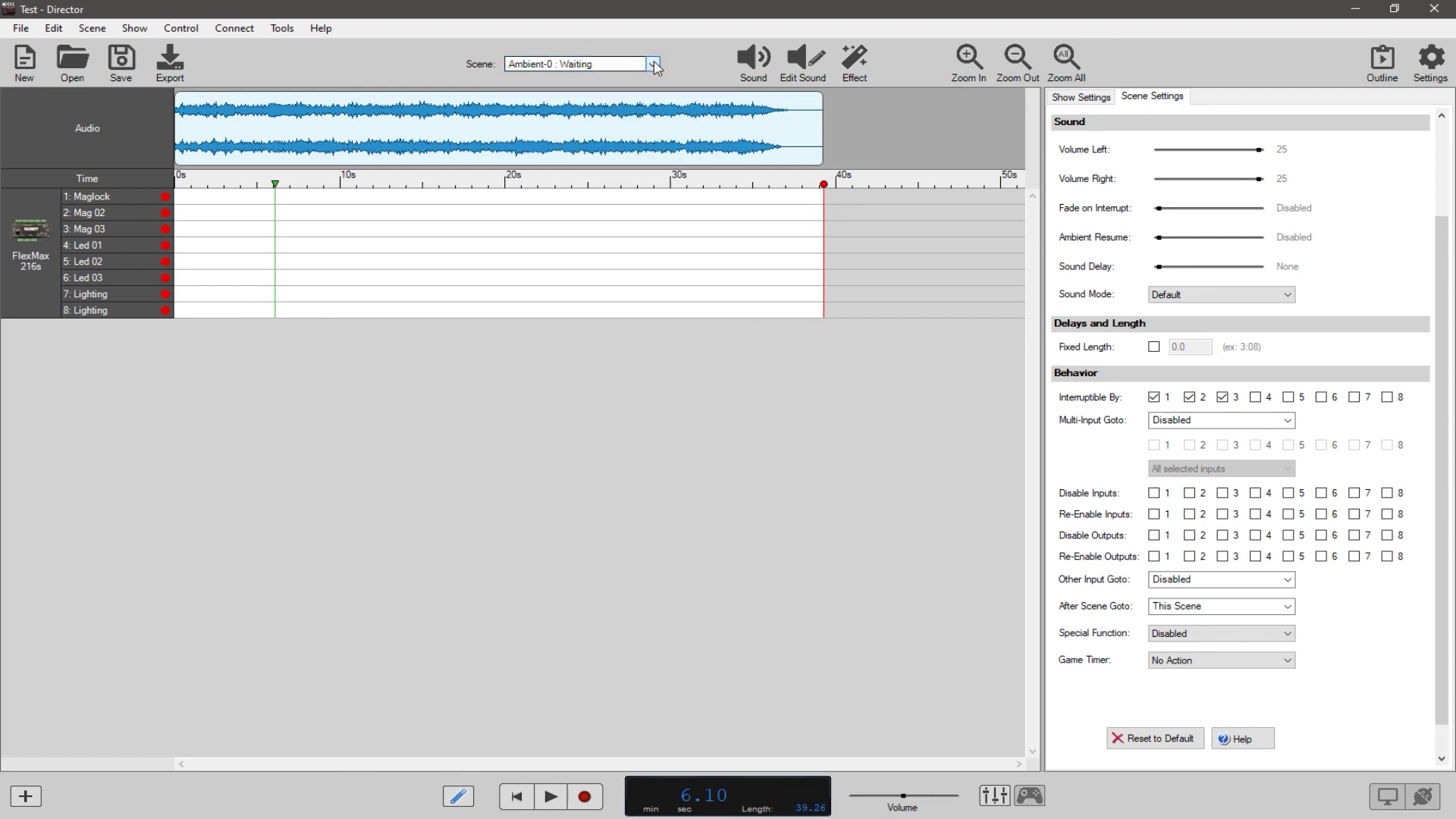